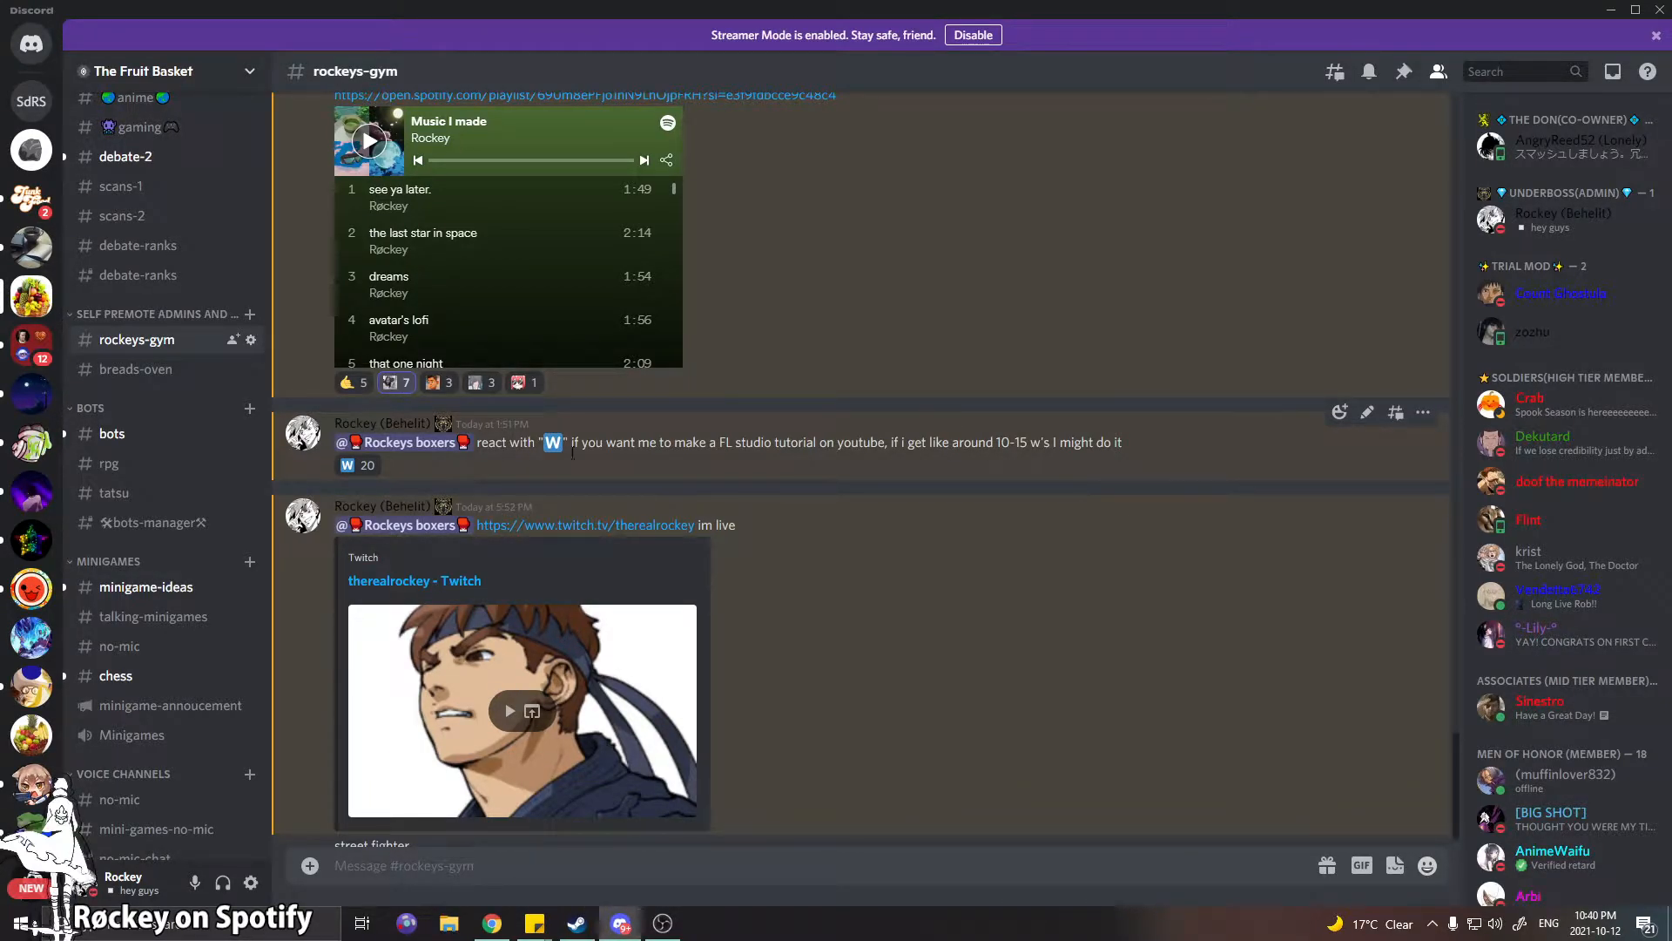
Minimize the chat window and launch FL Studio 20 from the desktop
{"action": "mouse_move", "coordinate": [352, 471]}
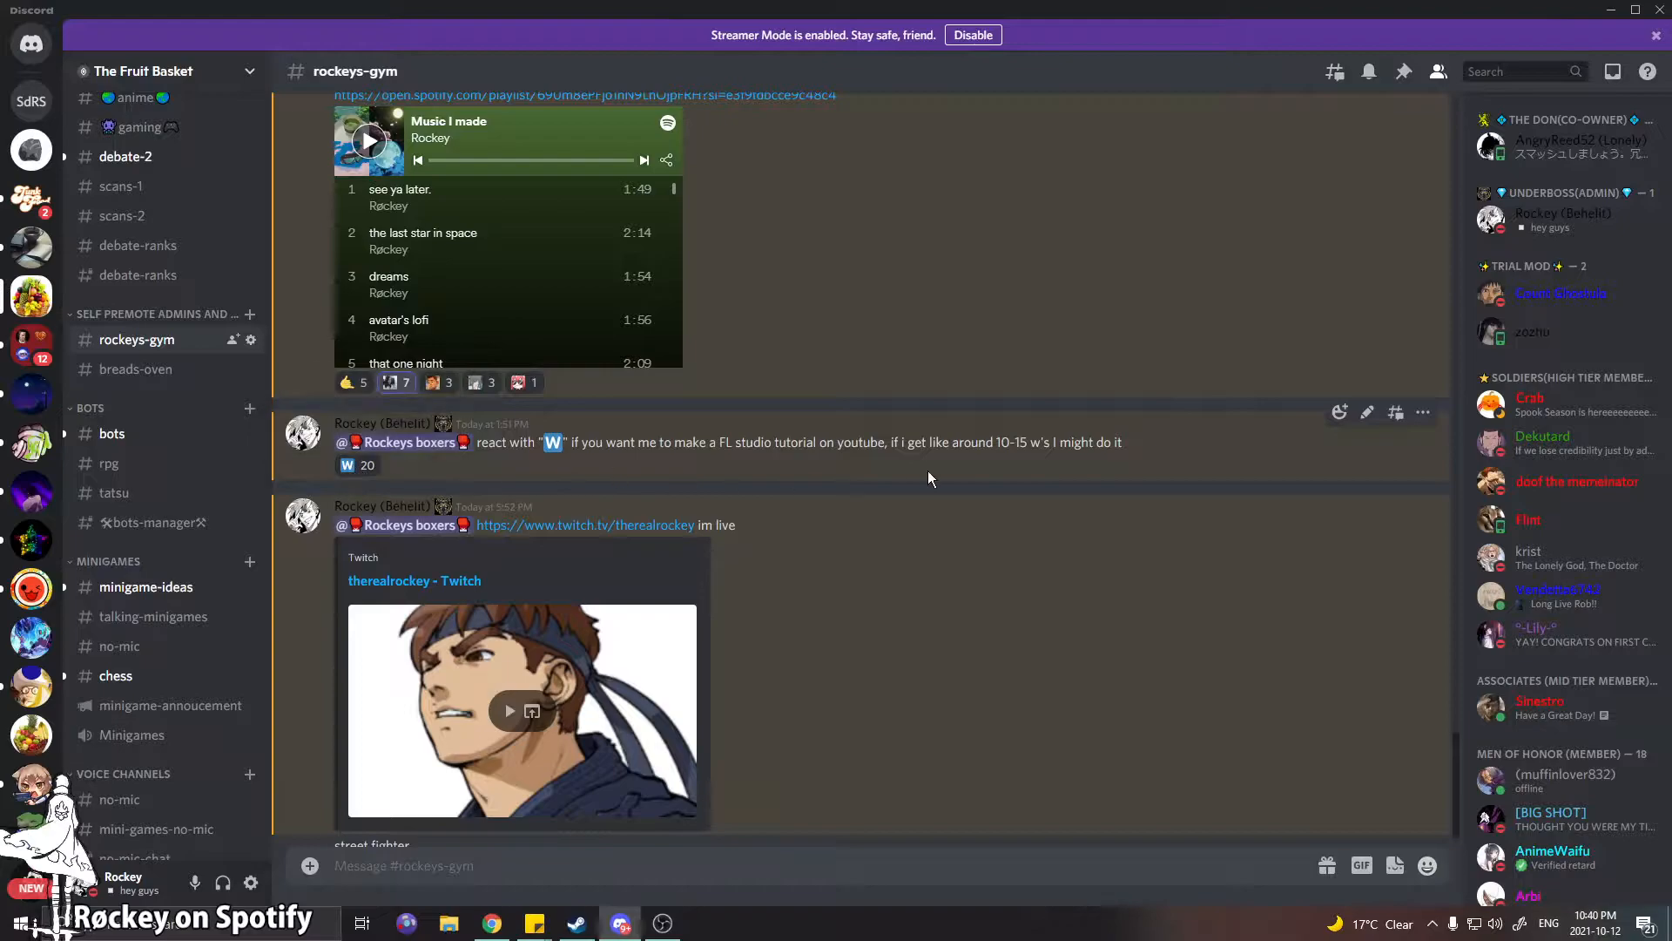
{"action": "left_click_drag", "start_coordinate": [1003, 445], "coordinate": [1019, 447]}
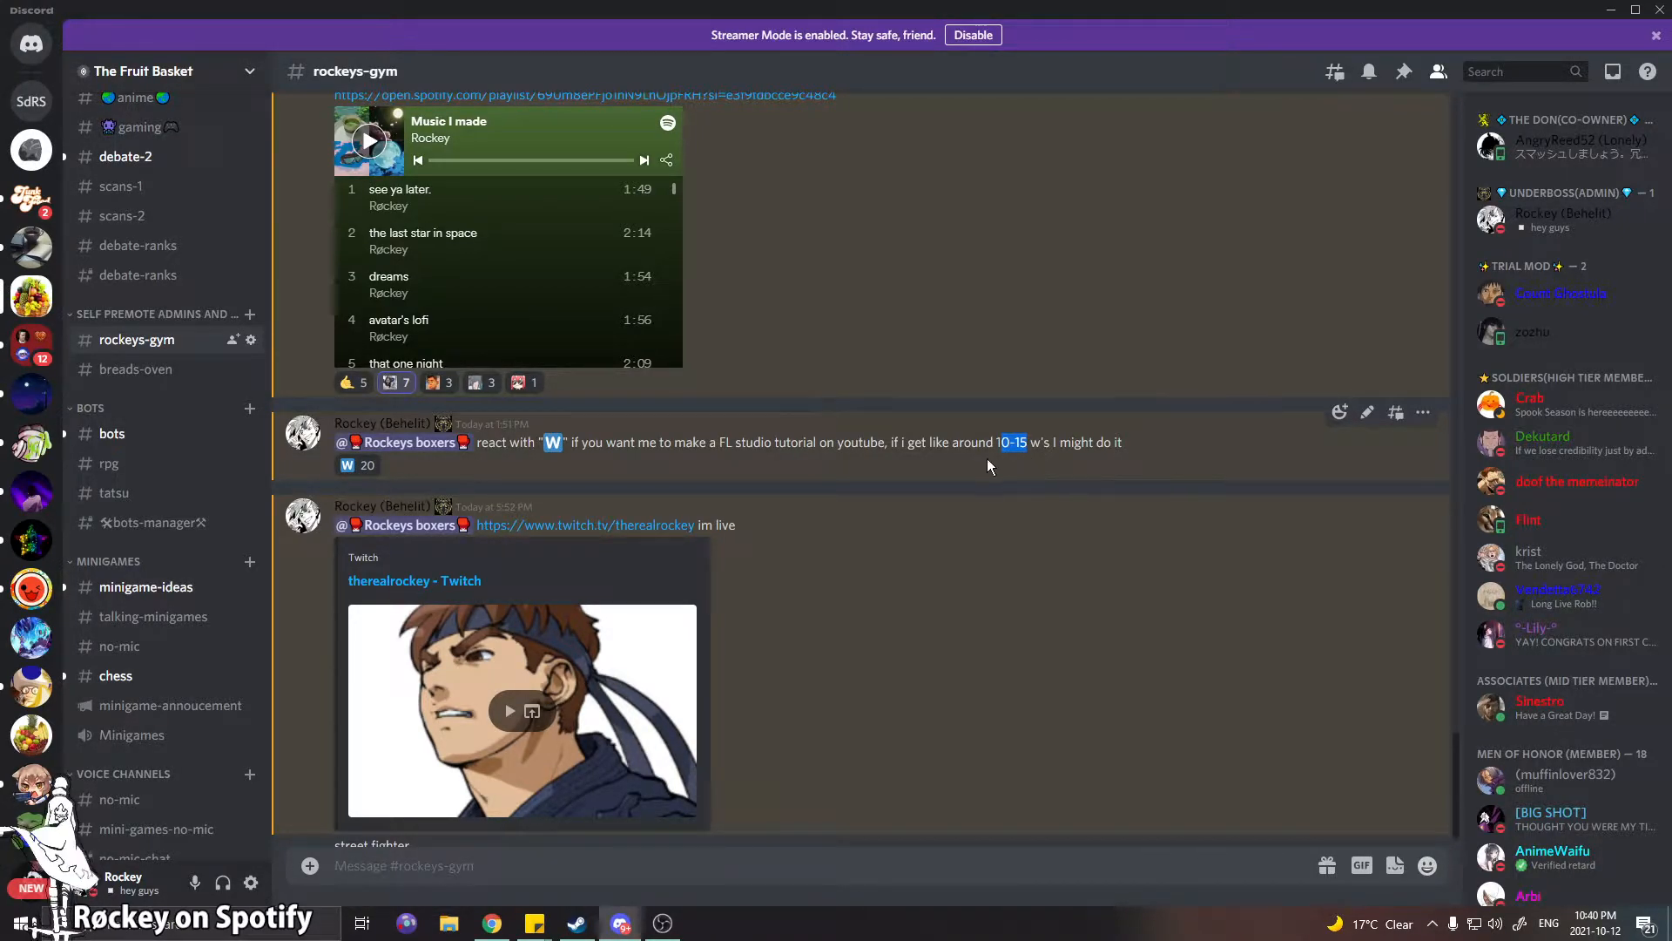
{"action": "left_click", "coordinate": [931, 457]}
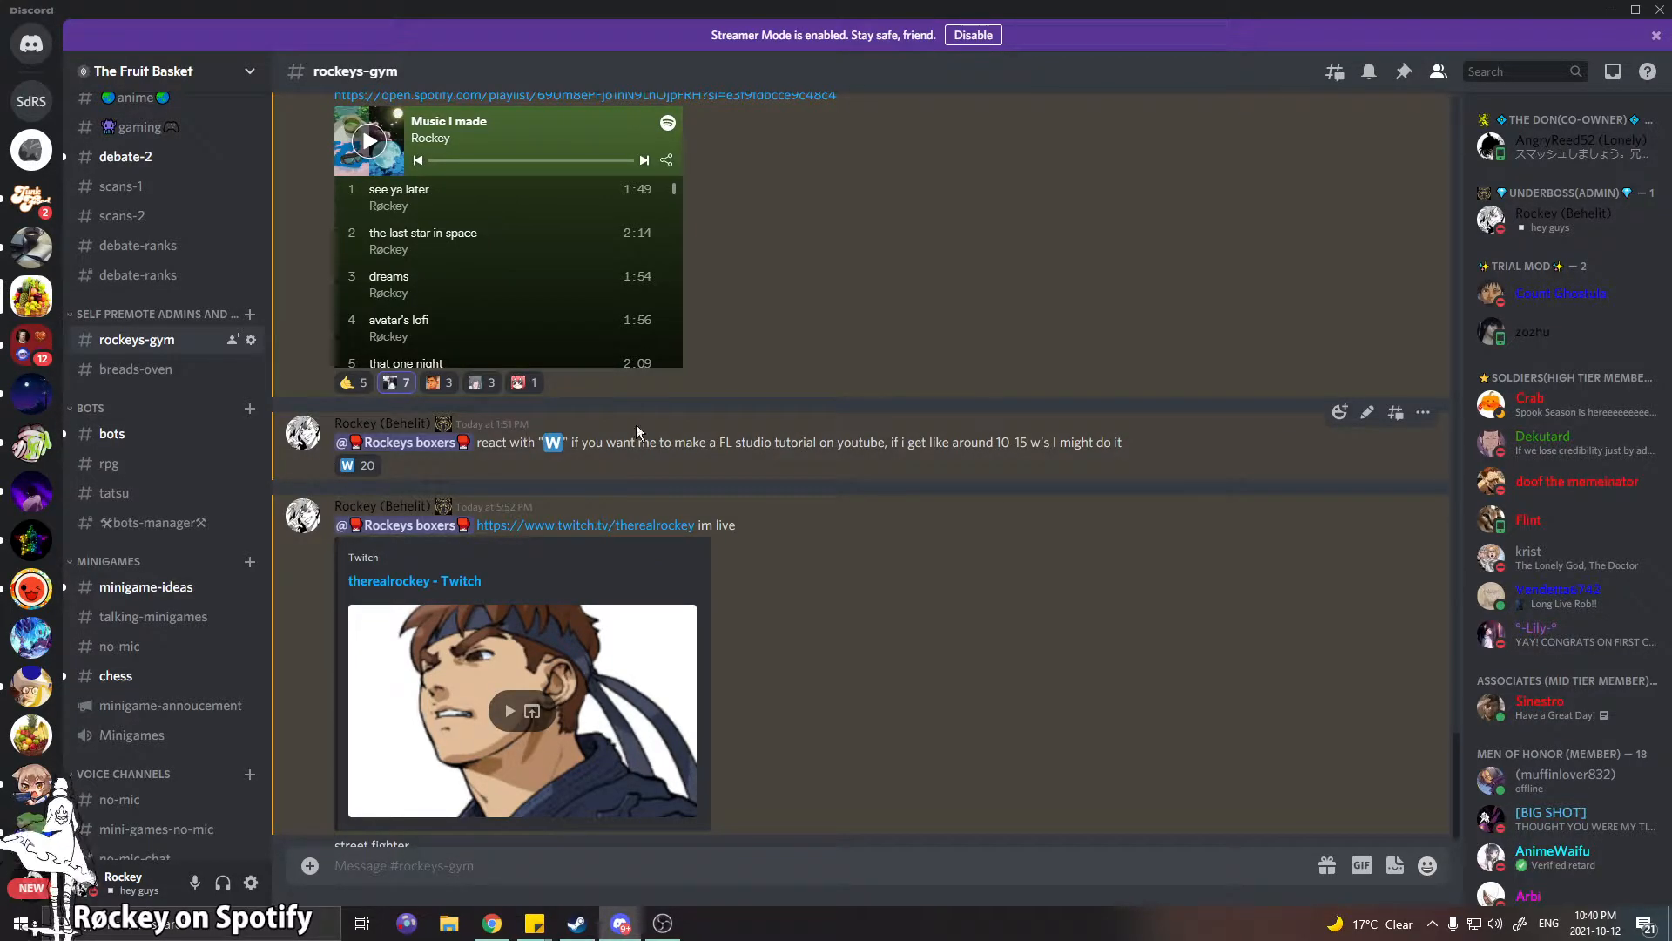
{"action": "left_click", "coordinate": [1611, 9]}
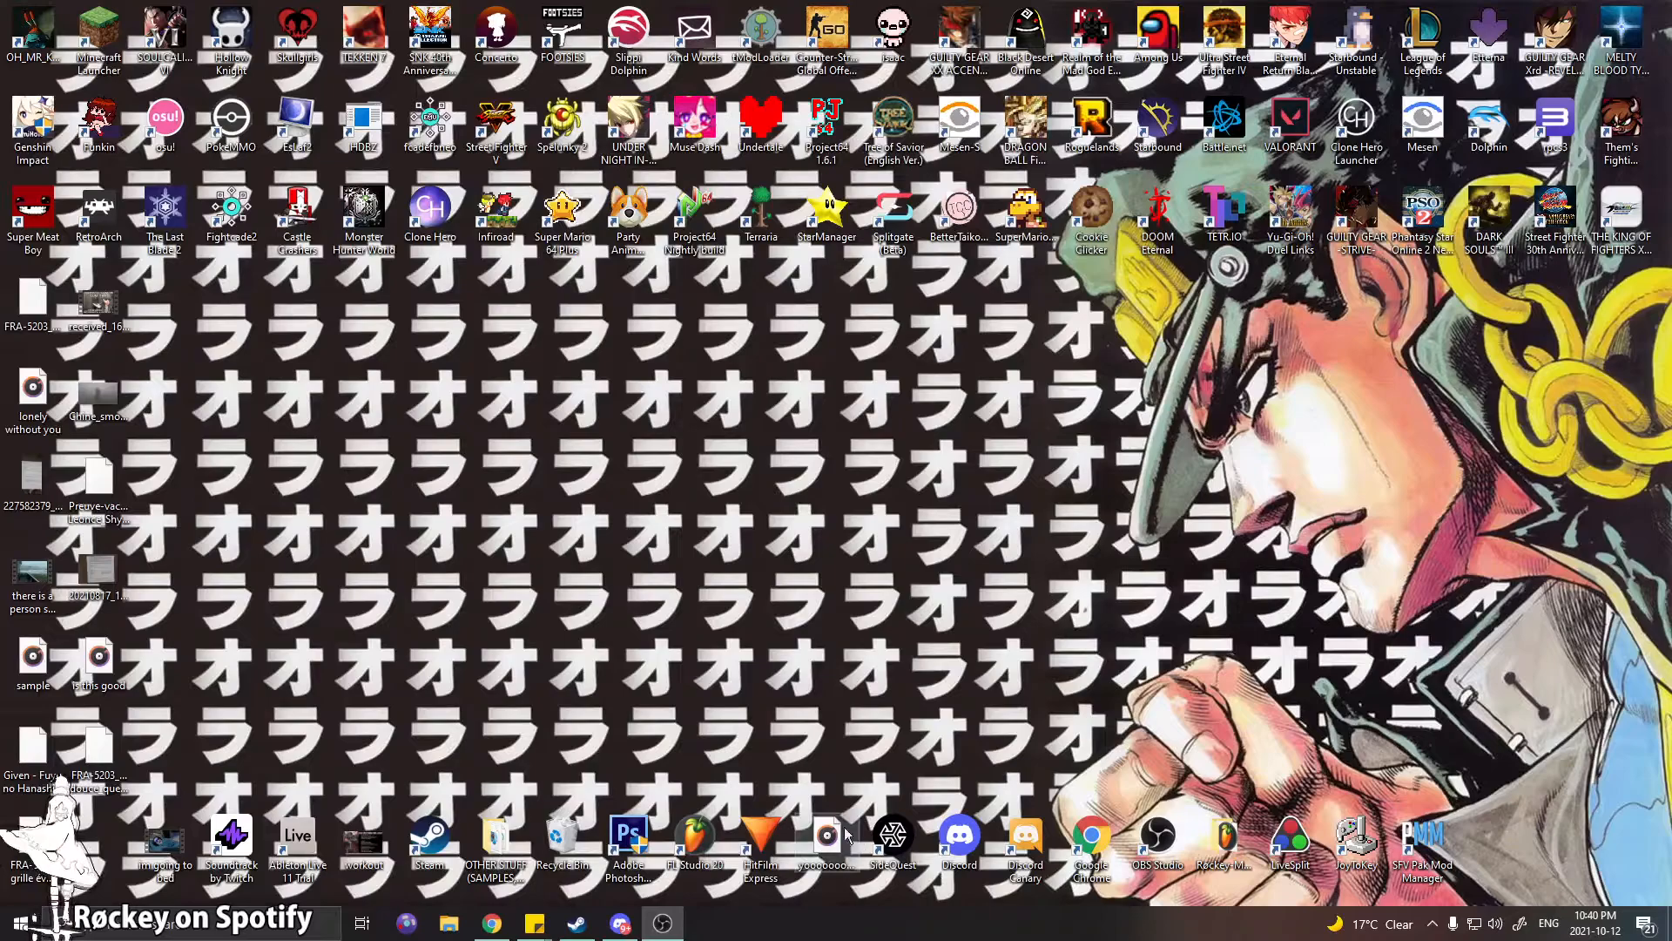
{"action": "double_click", "coordinate": [693, 816]}
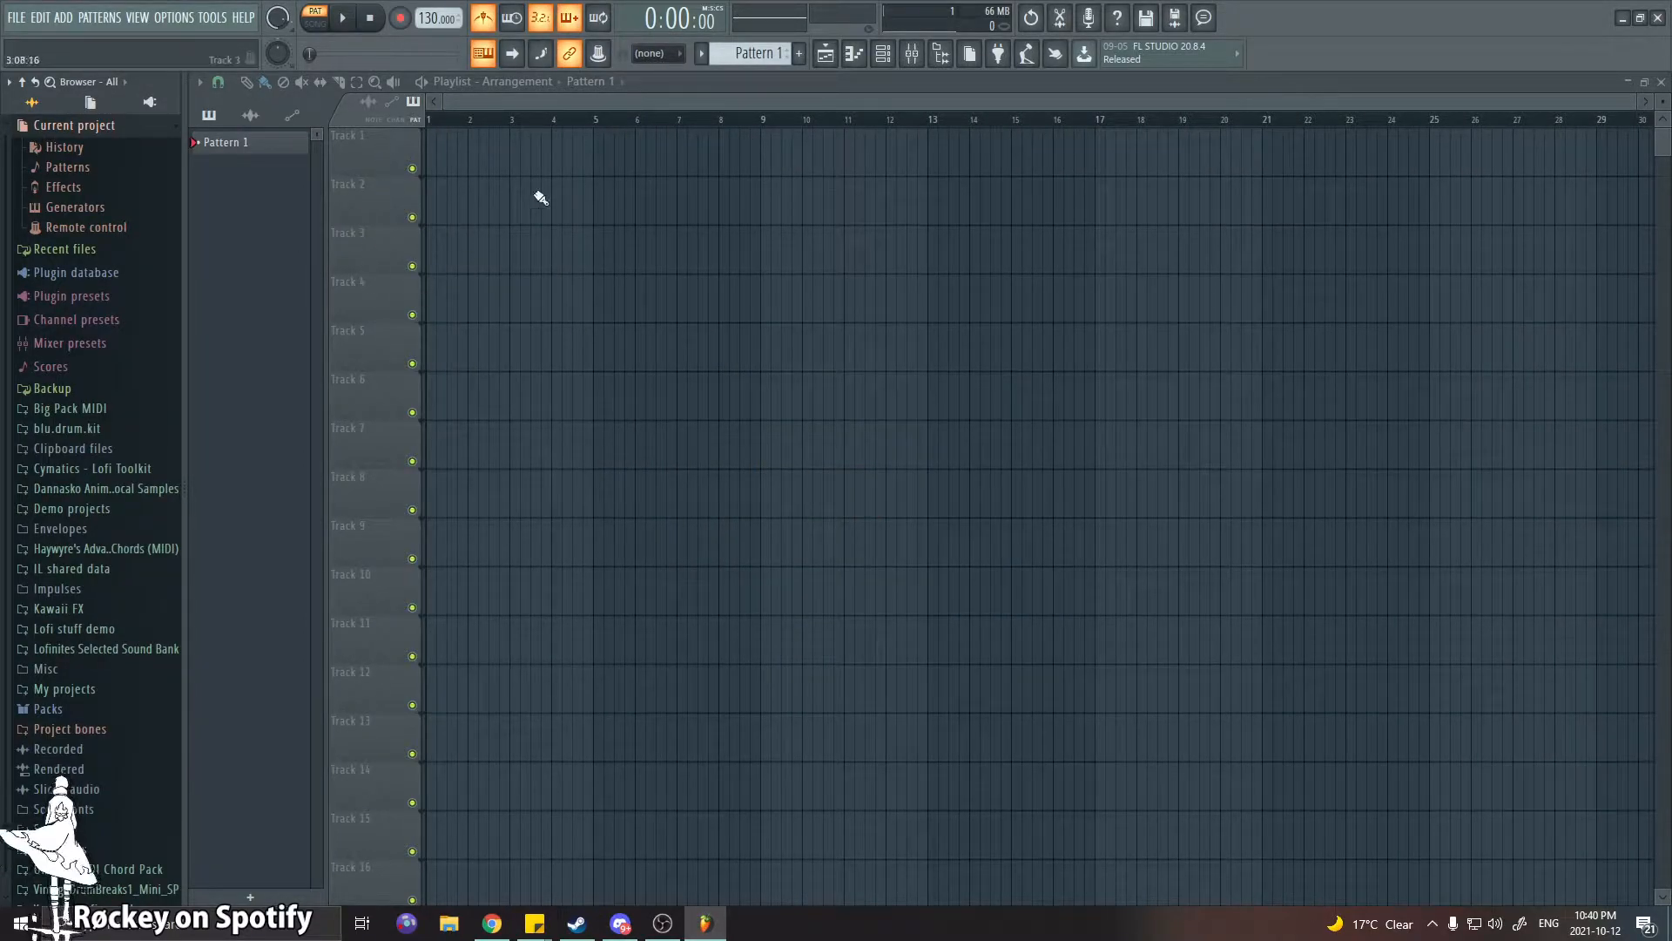
{"action": "mouse_move", "coordinate": [659, 205]}
{"action": "left_mouse_down"}
{"action": "mouse_move", "coordinate": [616, 567]}
{"action": "mouse_move", "coordinate": [638, 402]}
{"action": "left_mouse_up"}
{"action": "right_click", "coordinate": [659, 204]}
{"action": "scroll", "coordinate": [374, 353], "scroll_direction": "down", "scroll_amount": 3}
{"action": "scroll", "coordinate": [374, 354], "scroll_direction": "up", "scroll_amount": 3}
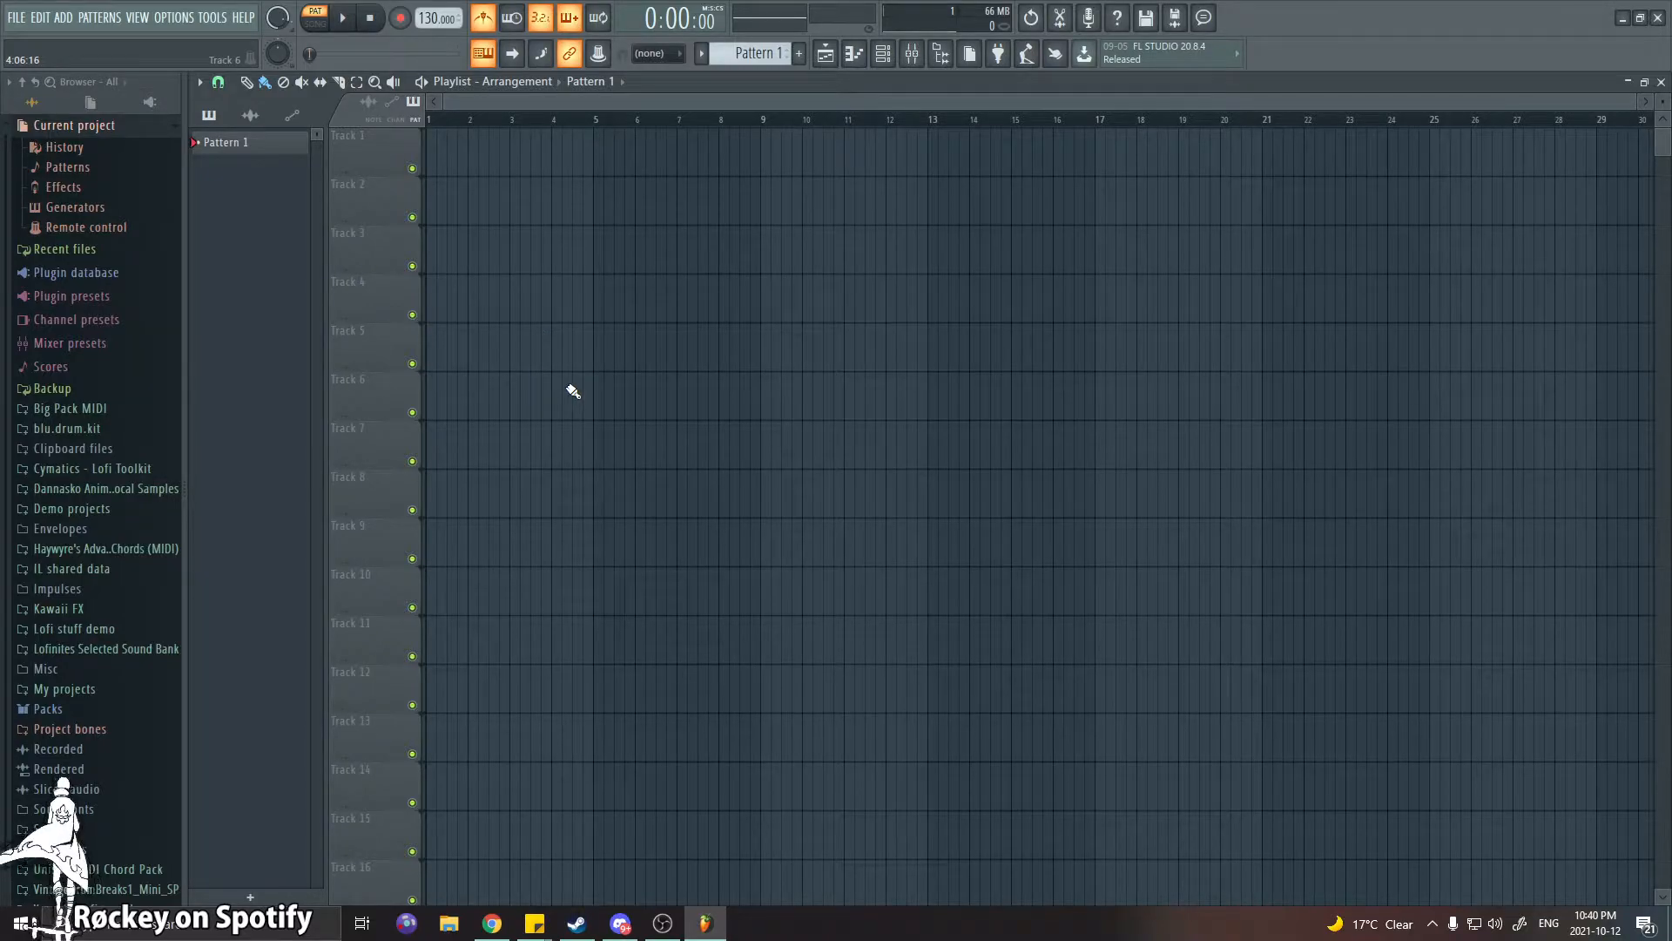
Collapse the Current project folder in the browser and briefly check the Cymatics - Lofi Toolkit folder
{"action": "left_click", "coordinate": [157, 126]}
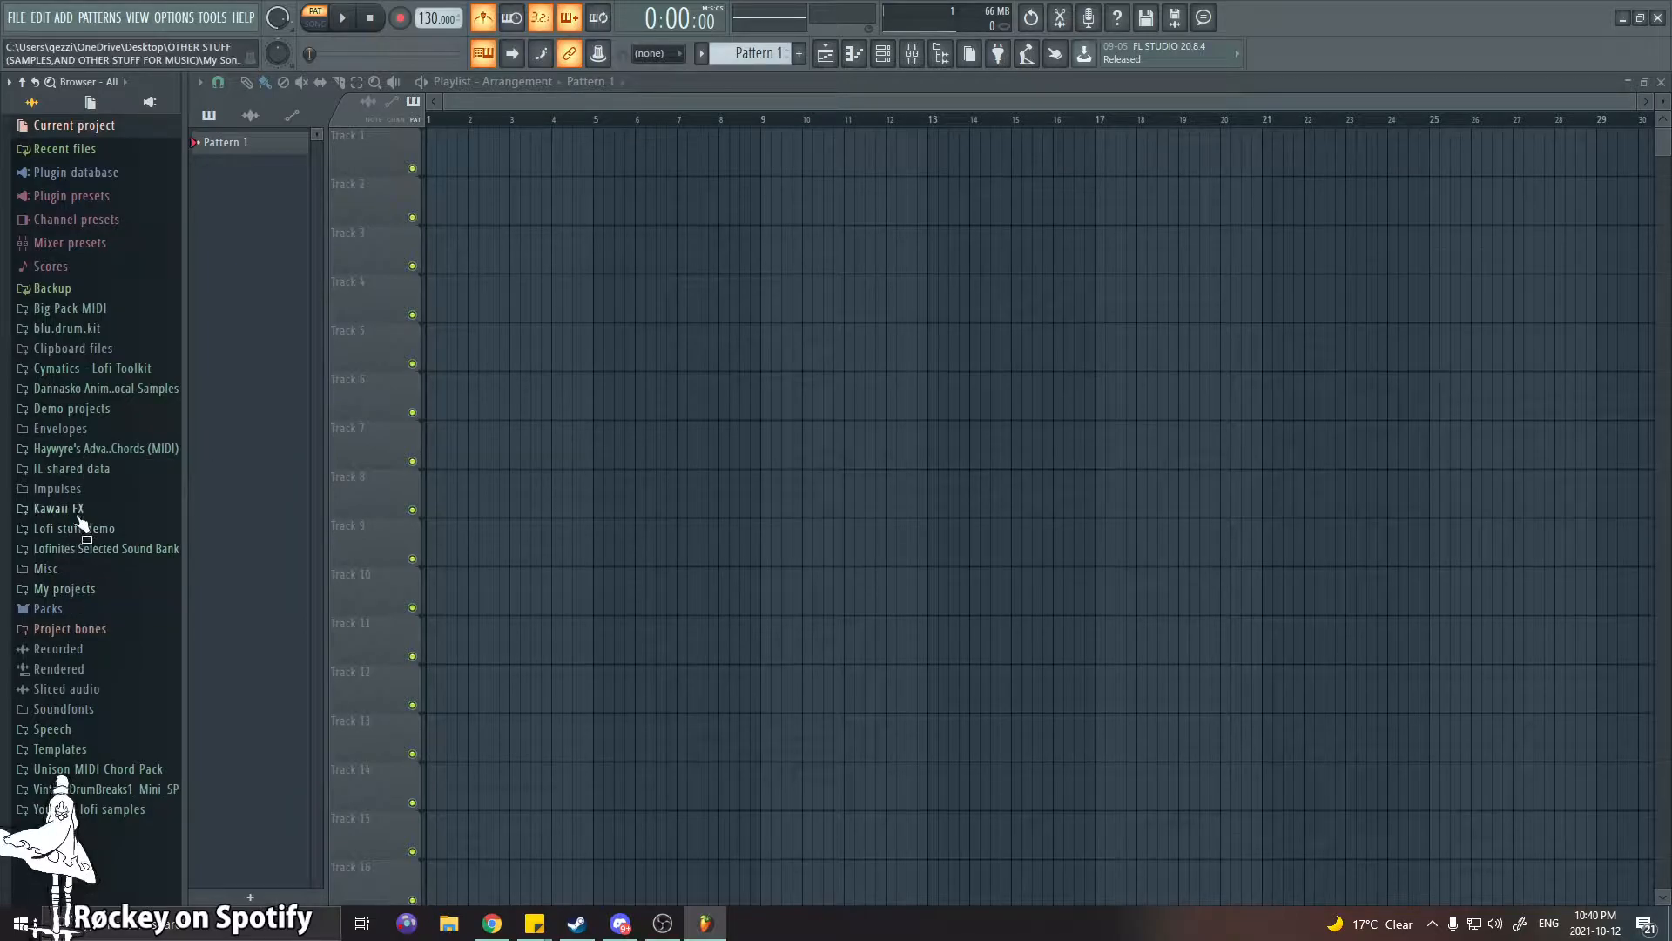
{"action": "left_click", "coordinate": [78, 369]}
{"action": "left_click", "coordinate": [78, 368]}
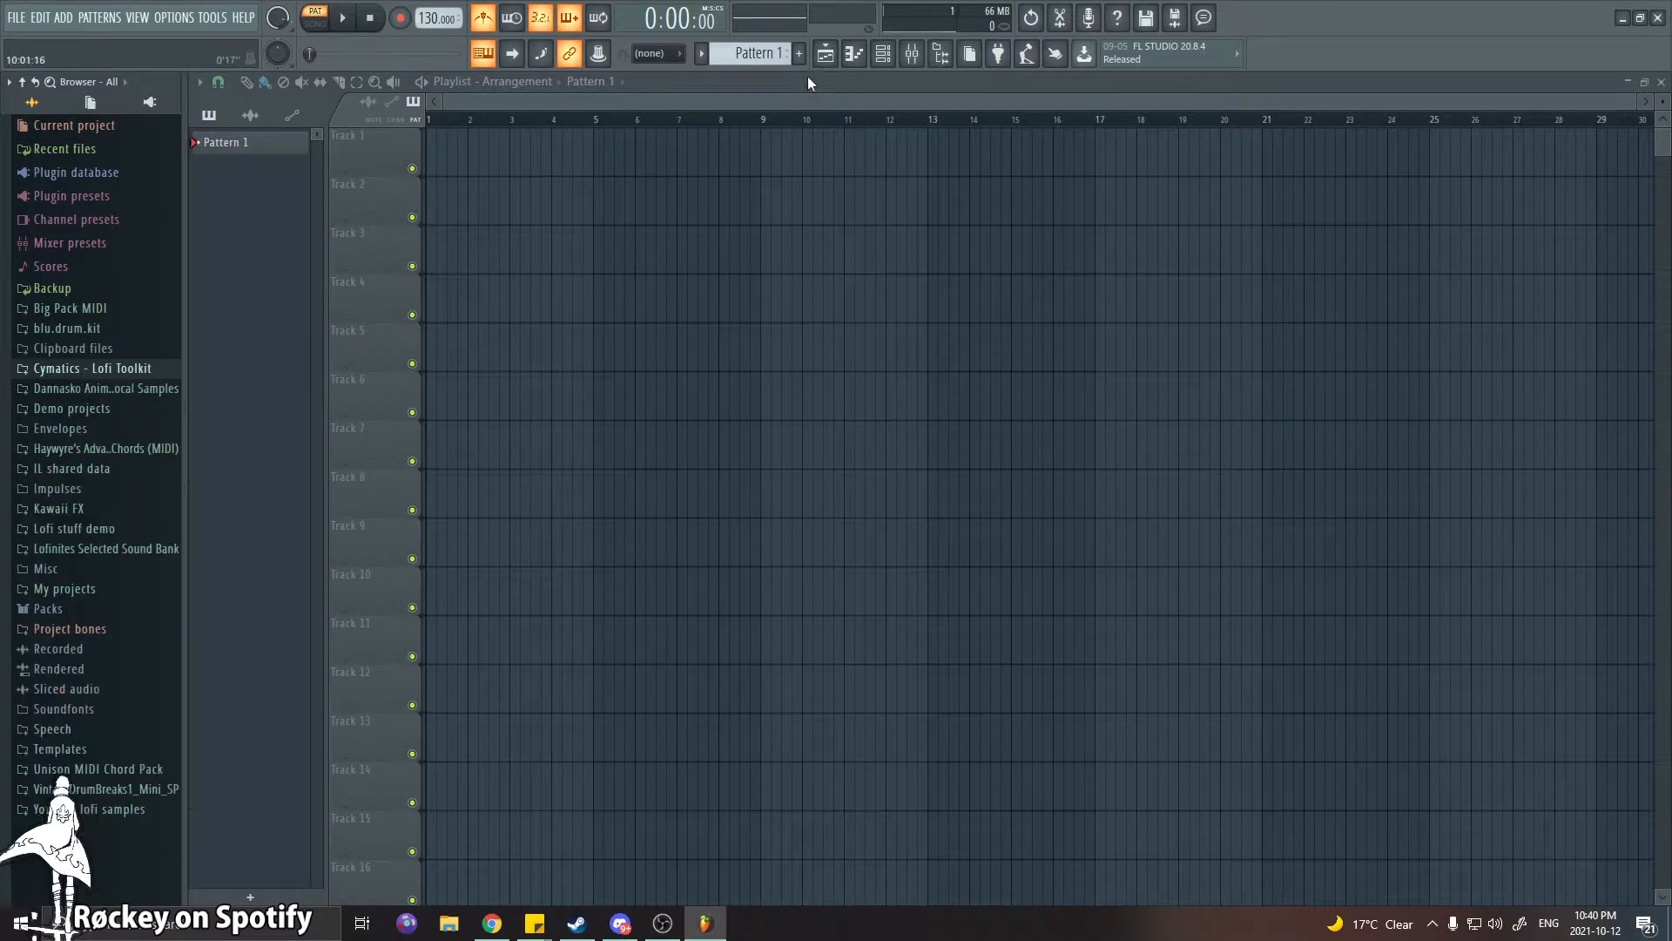
Open the Channel rack and move it up over playlist tracks 3 to 6
{"action": "left_click", "coordinate": [883, 54]}
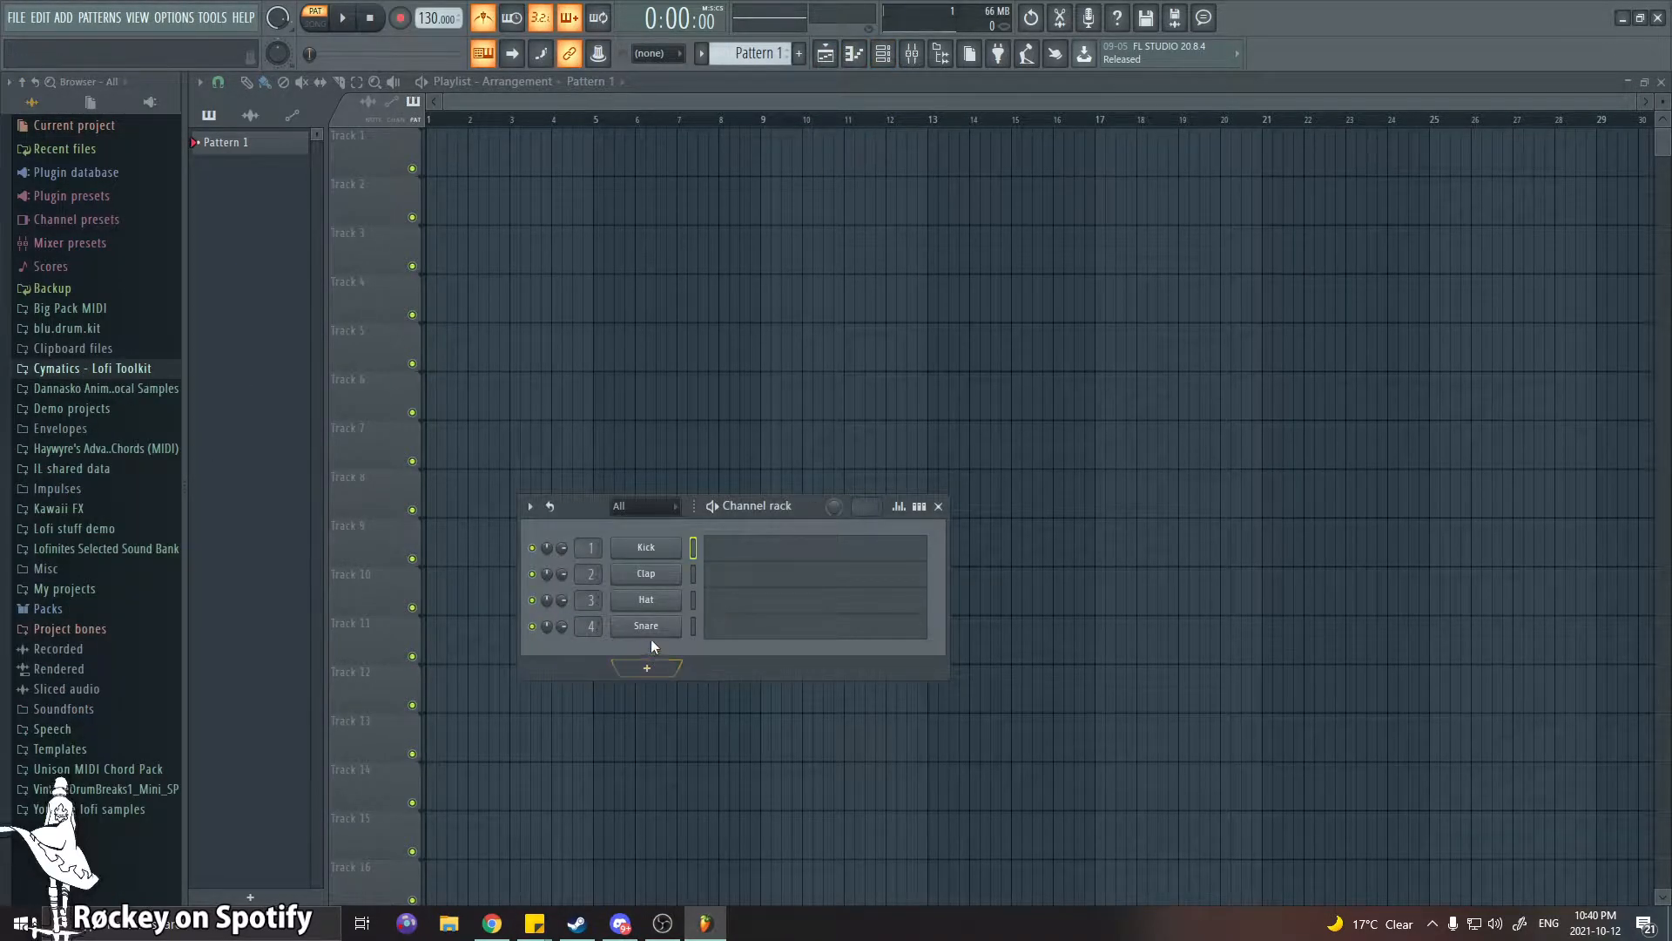
{"action": "left_click_drag", "start_coordinate": [603, 509], "coordinate": [777, 241]}
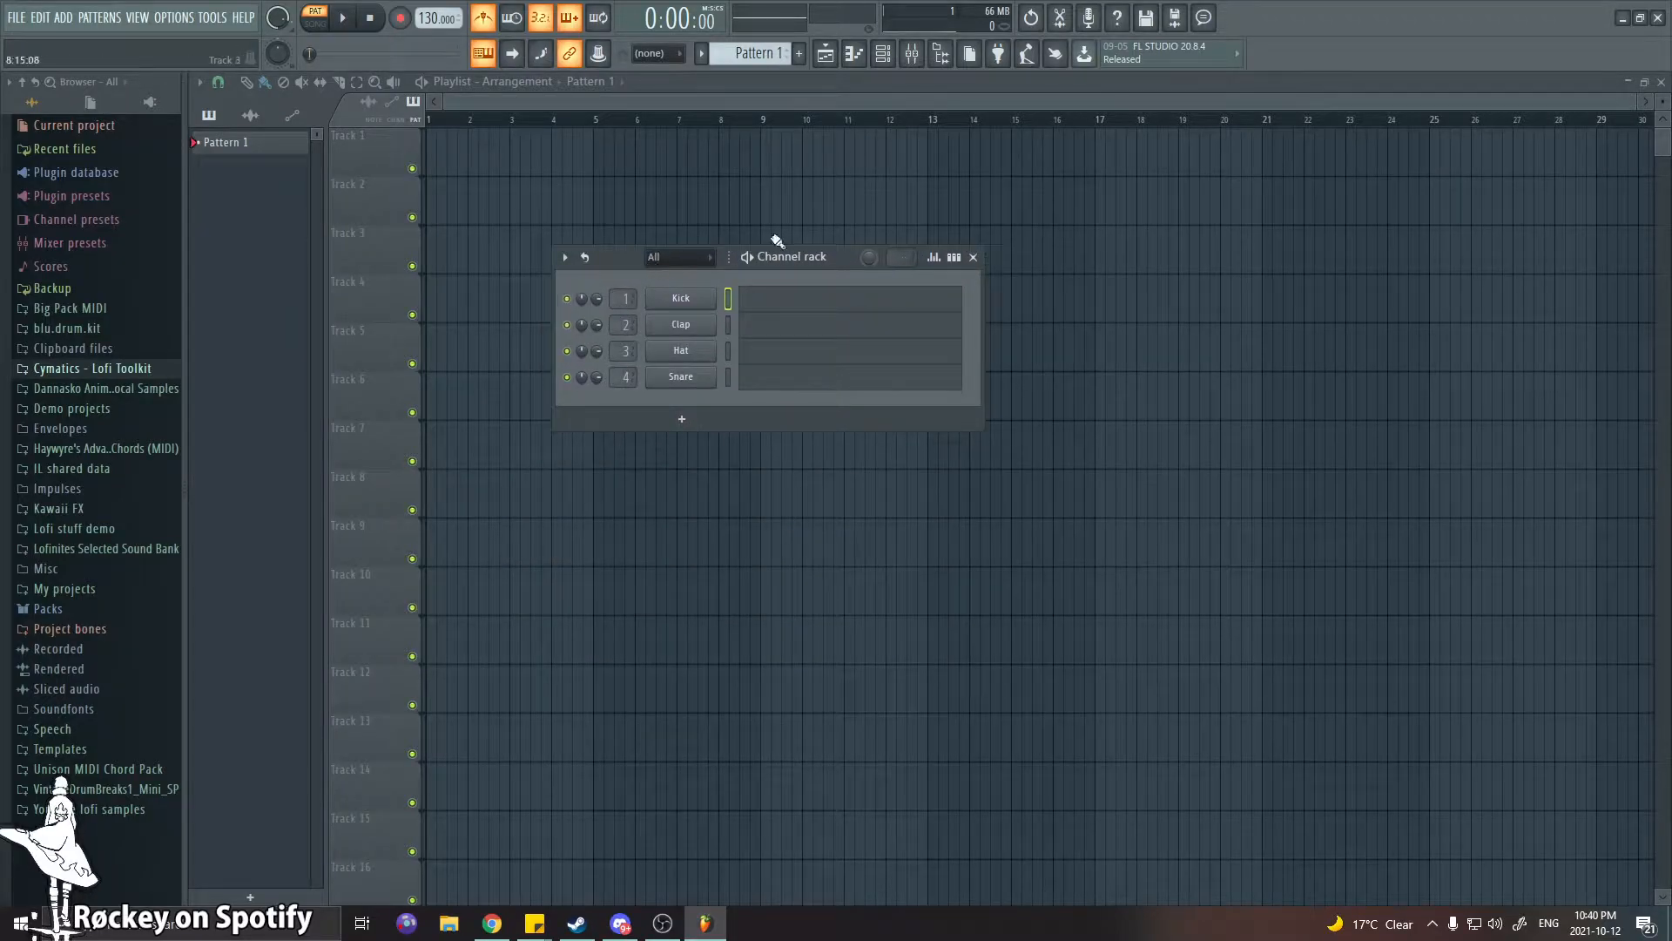
Hide and reshow the Channel rack and the playlist to check how each window toggles
{"action": "left_click", "coordinate": [973, 258]}
{"action": "left_click", "coordinate": [826, 54]}
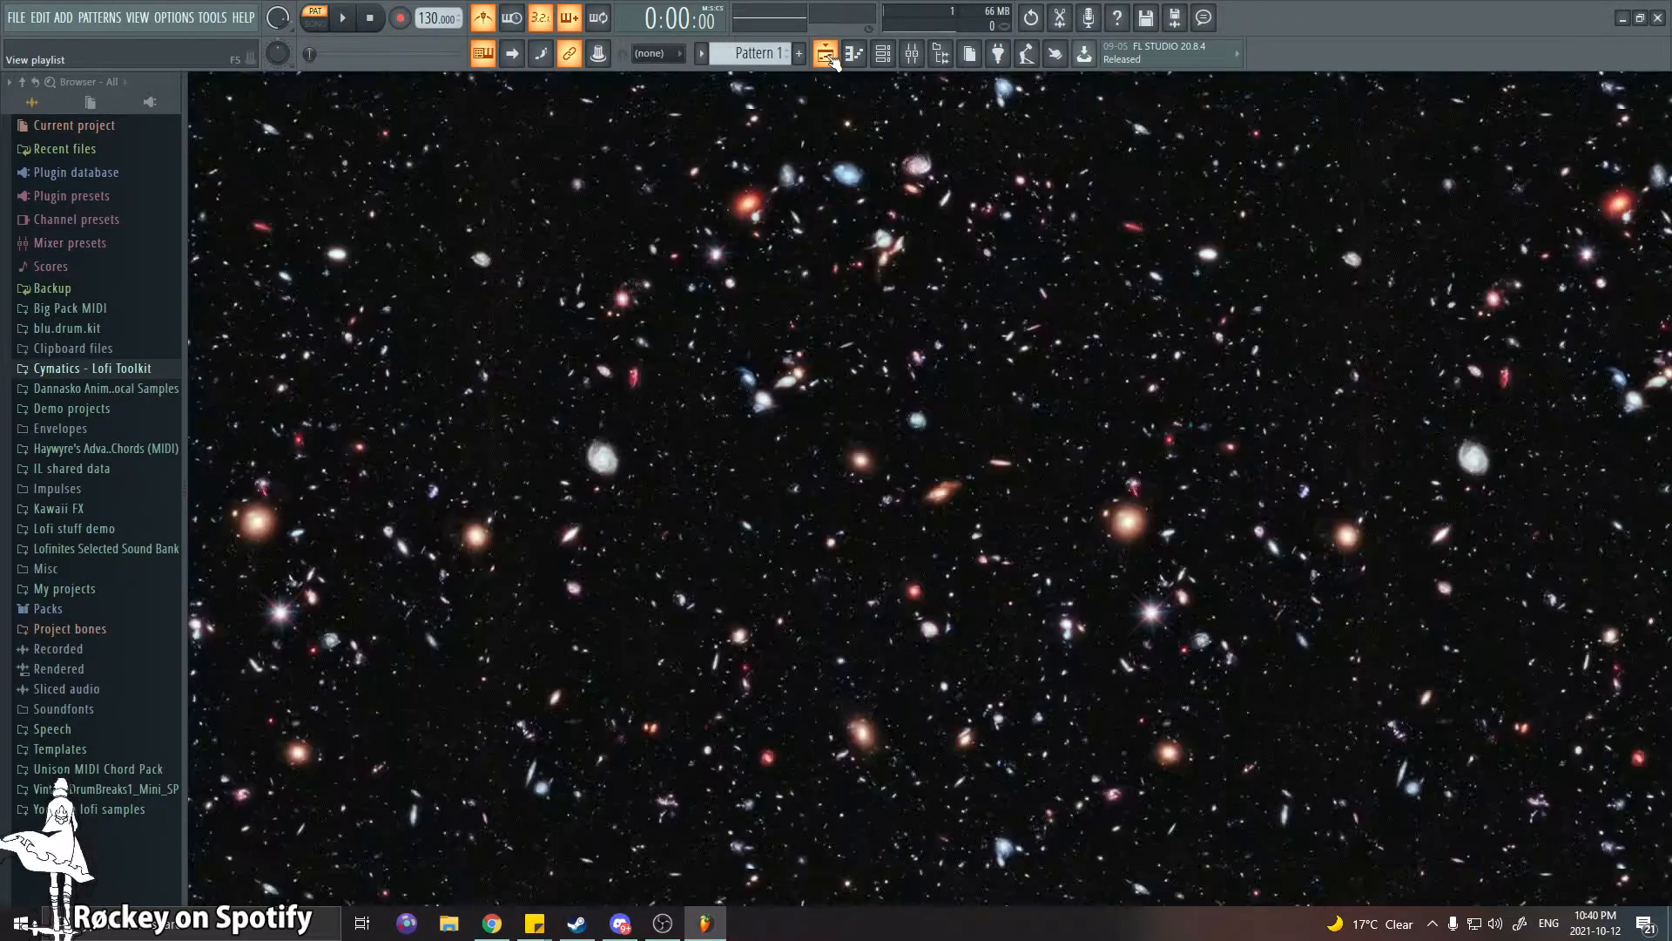
{"action": "left_click", "coordinate": [825, 54]}
{"action": "left_click", "coordinate": [883, 54]}
{"action": "left_click", "coordinate": [882, 54]}
{"action": "left_click", "coordinate": [884, 57]}
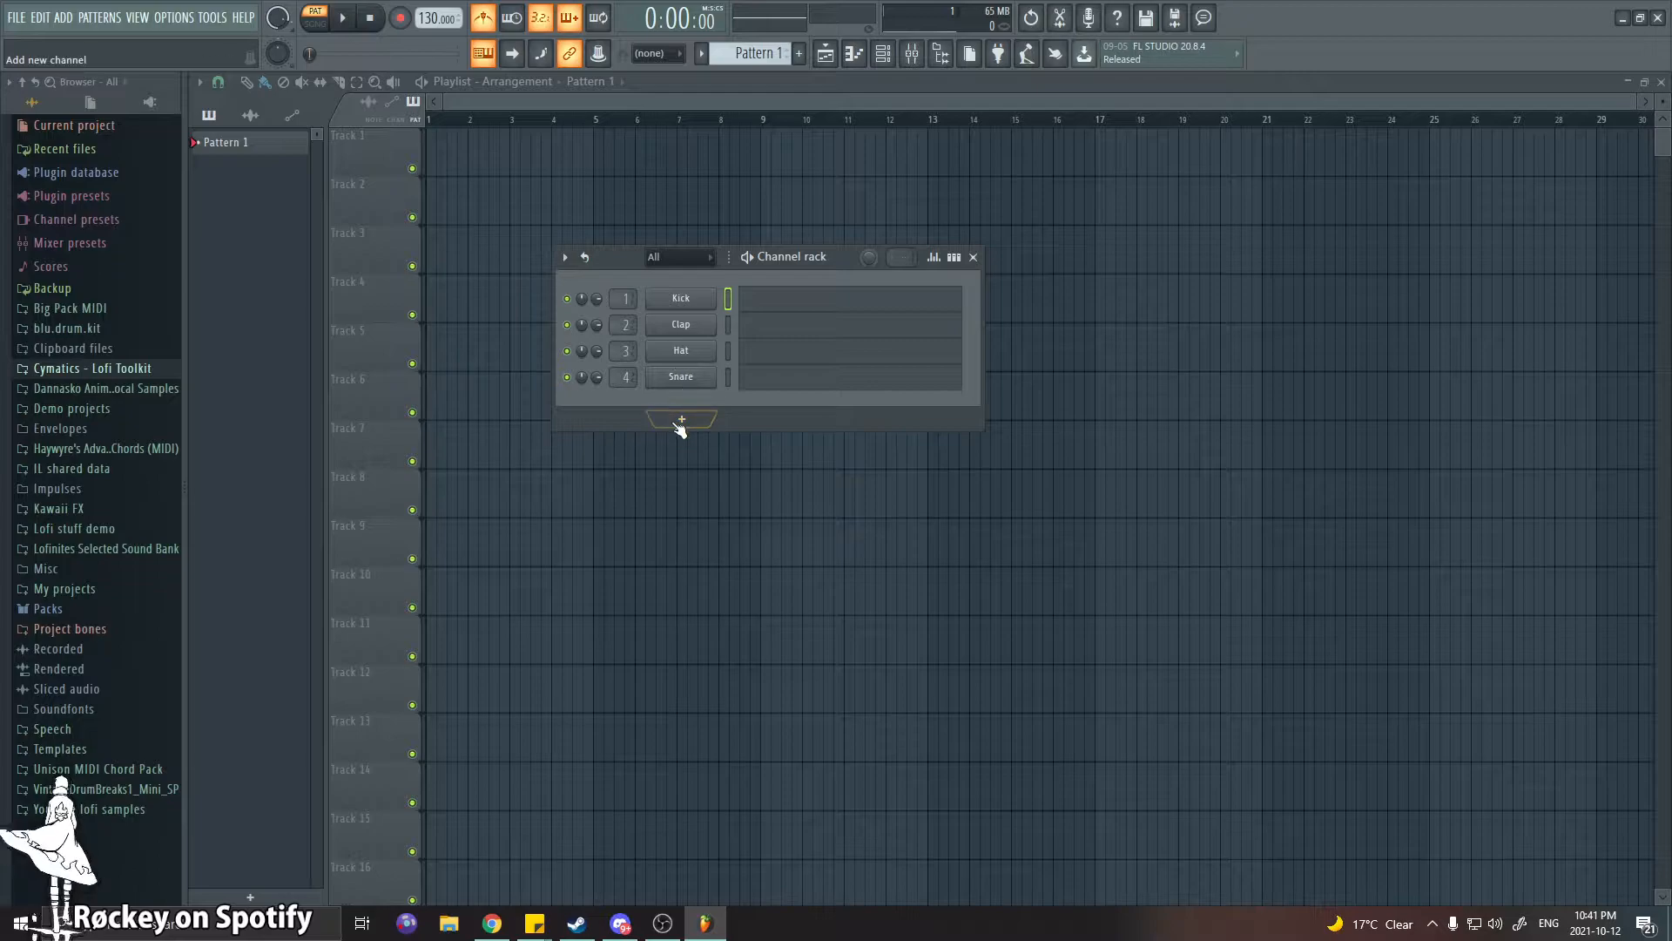
Switch the Channel rack from the piano roll overview to the interactive step sequencer
{"action": "left_click", "coordinate": [654, 259]}
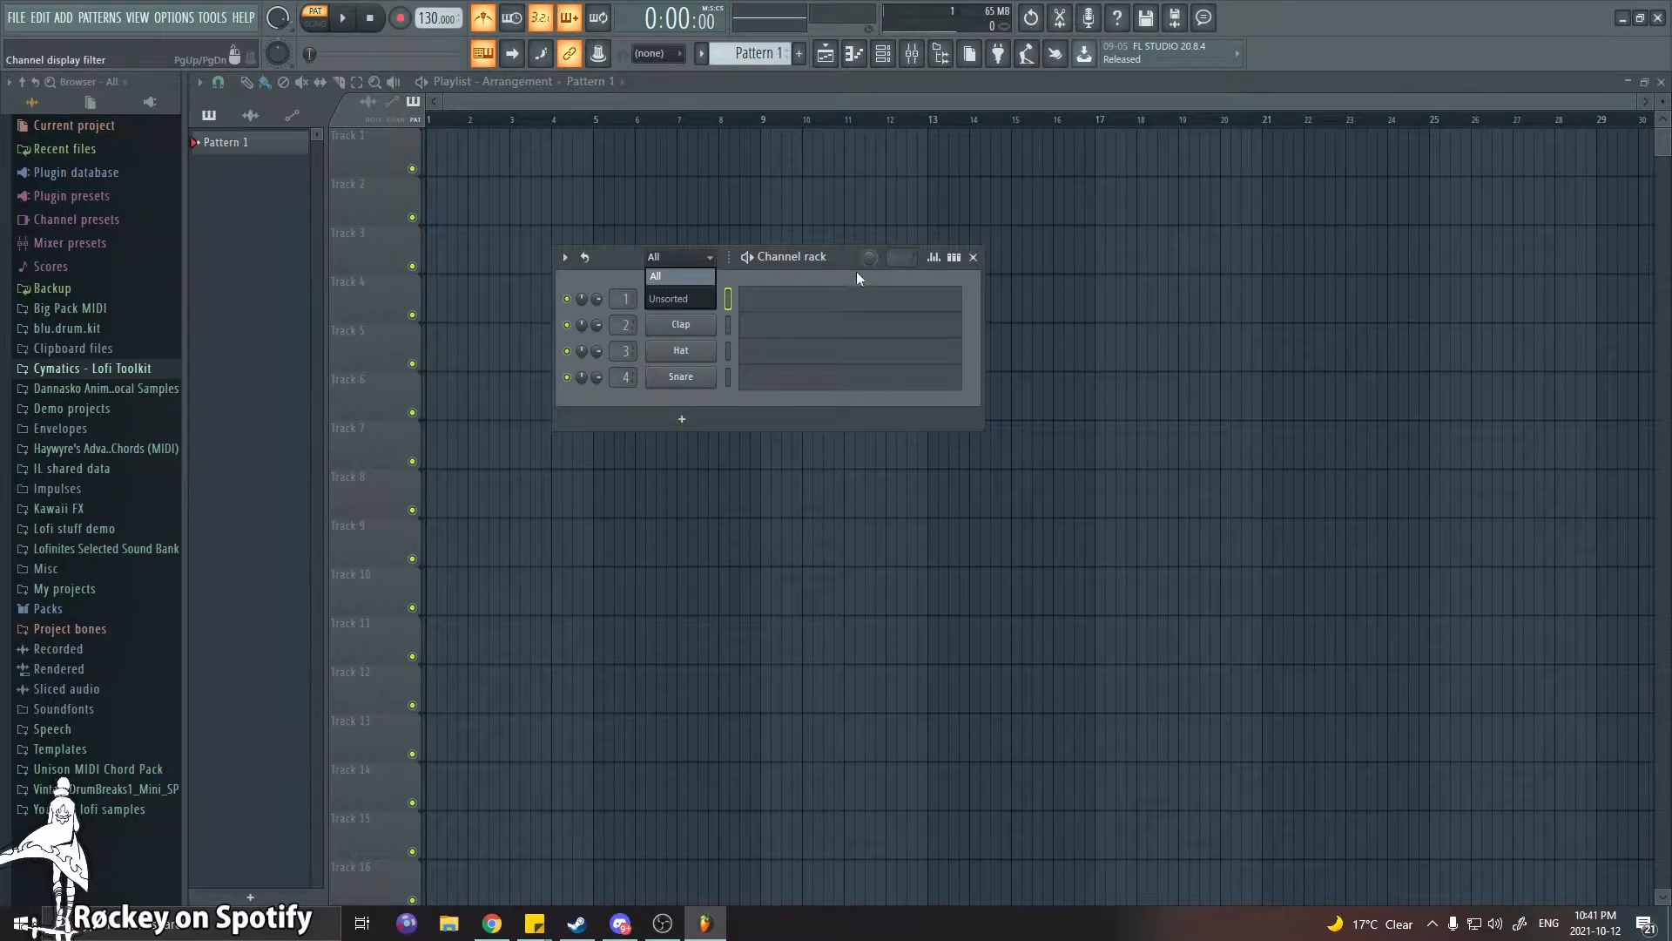
{"action": "left_click", "coordinate": [954, 257]}
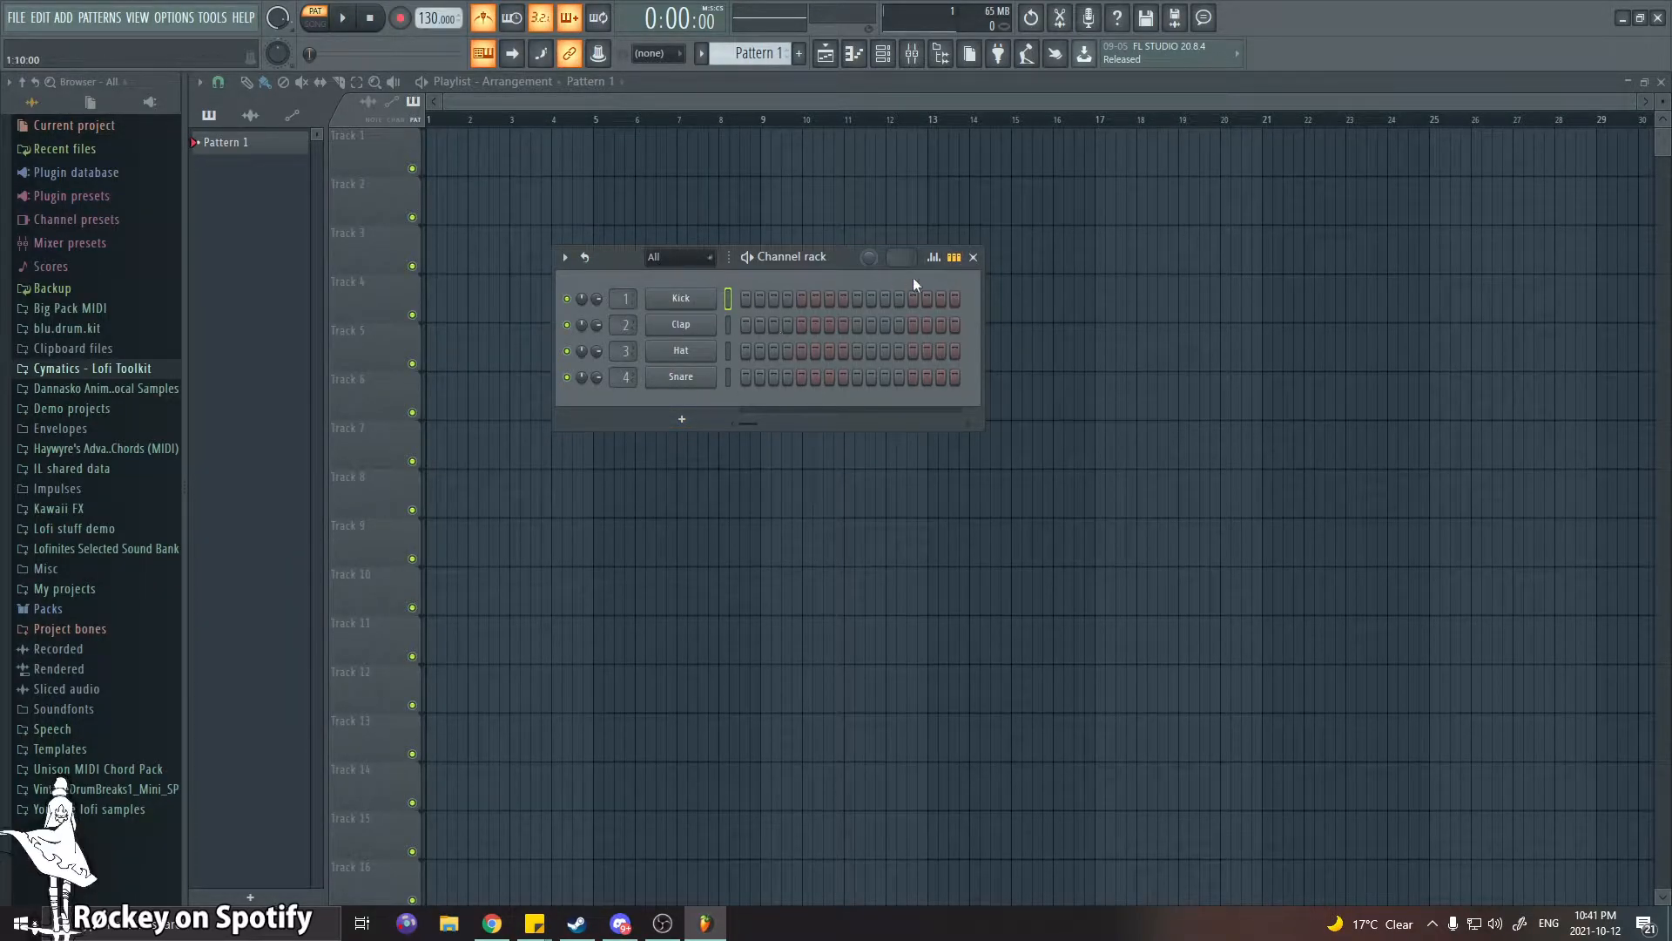
{"action": "left_click", "coordinate": [957, 259]}
{"action": "left_click", "coordinate": [957, 259]}
{"action": "left_click", "coordinate": [957, 259]}
{"action": "left_click", "coordinate": [956, 260]}
{"action": "left_click", "coordinate": [957, 260]}
{"action": "left_click", "coordinate": [956, 260]}
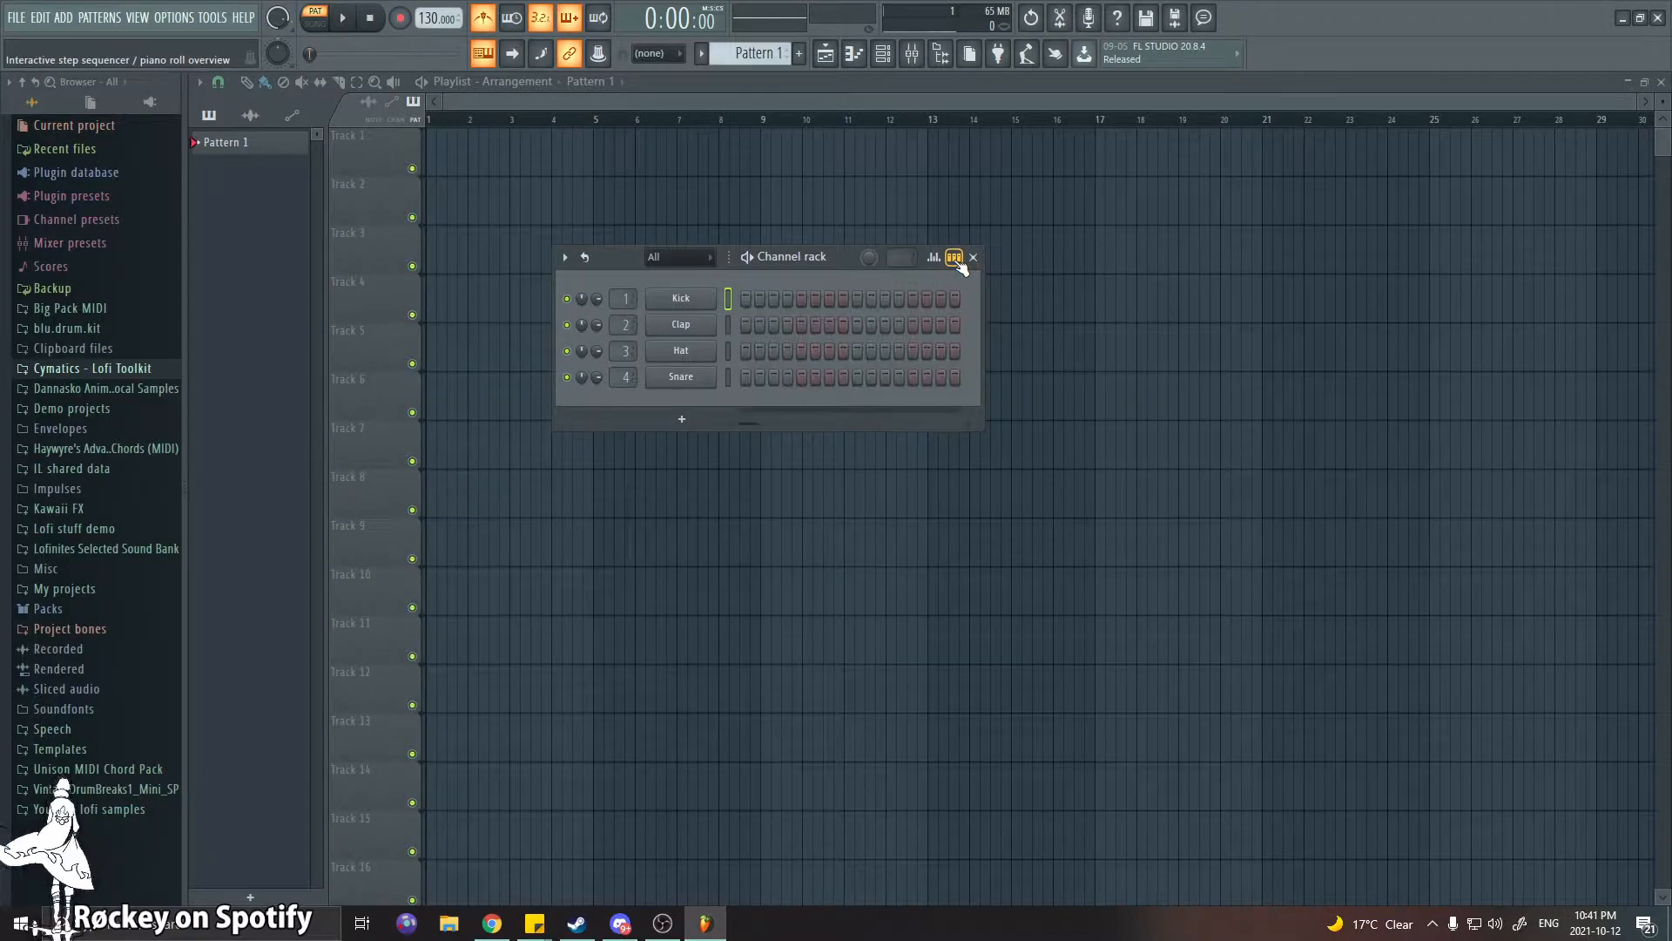
Check the Channel rack's display filter and move the rack down over playlist tracks 8 to 11
{"action": "left_click", "coordinate": [654, 255]}
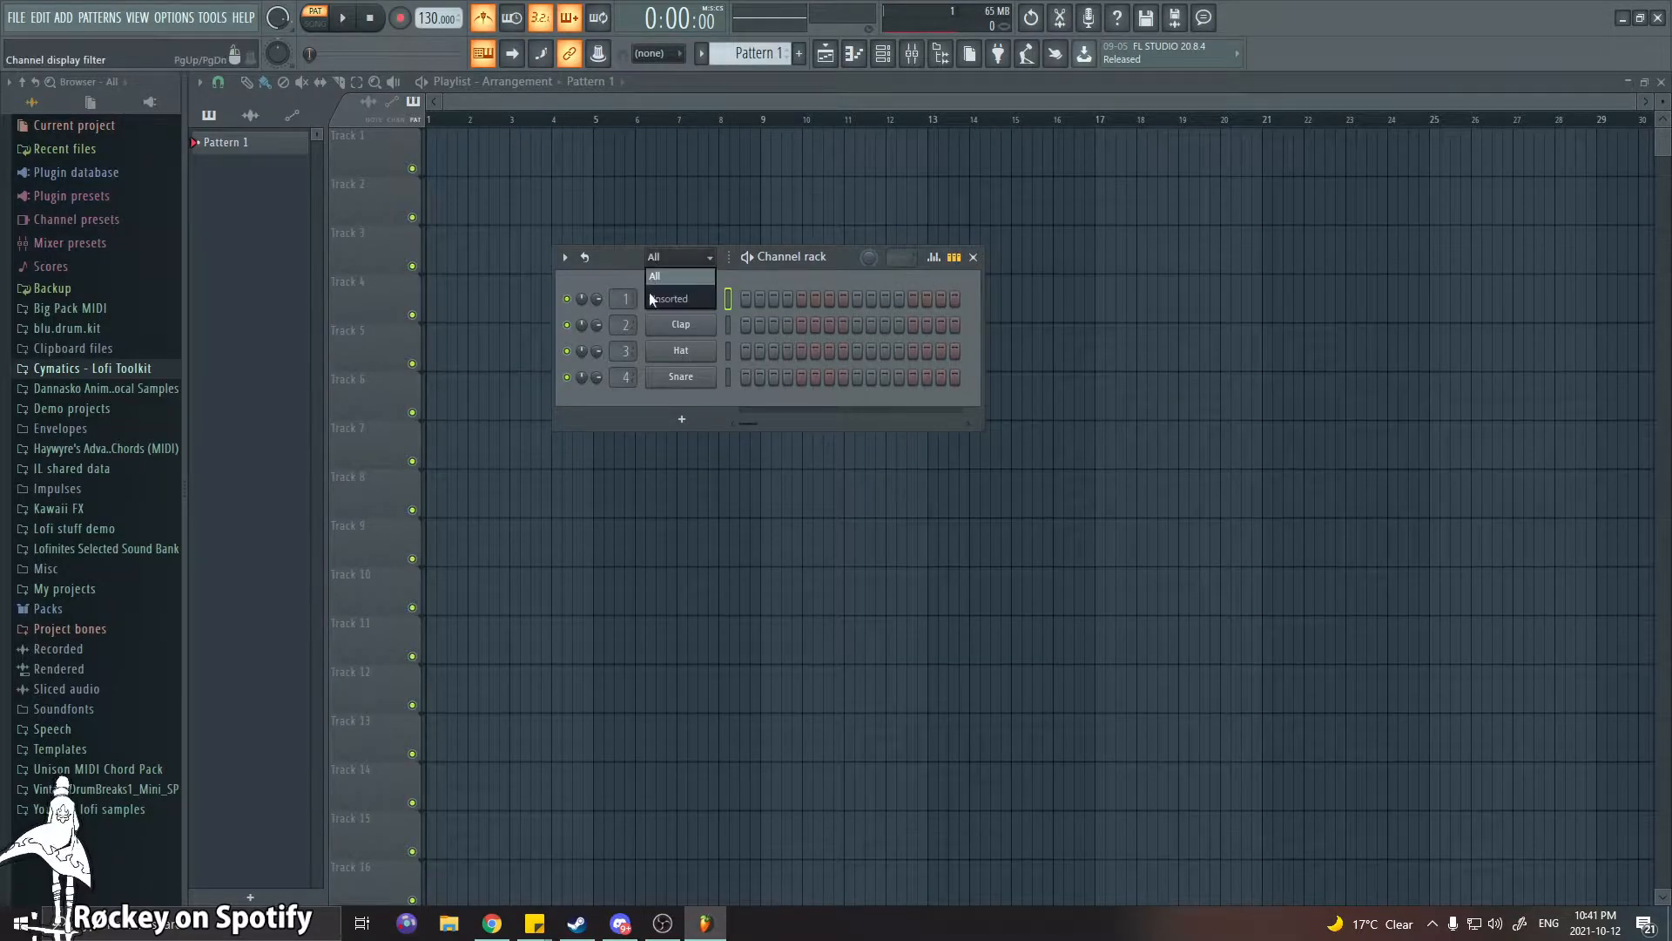
{"action": "left_click", "coordinate": [633, 255]}
{"action": "left_click_drag", "start_coordinate": [635, 268], "coordinate": [499, 383]}
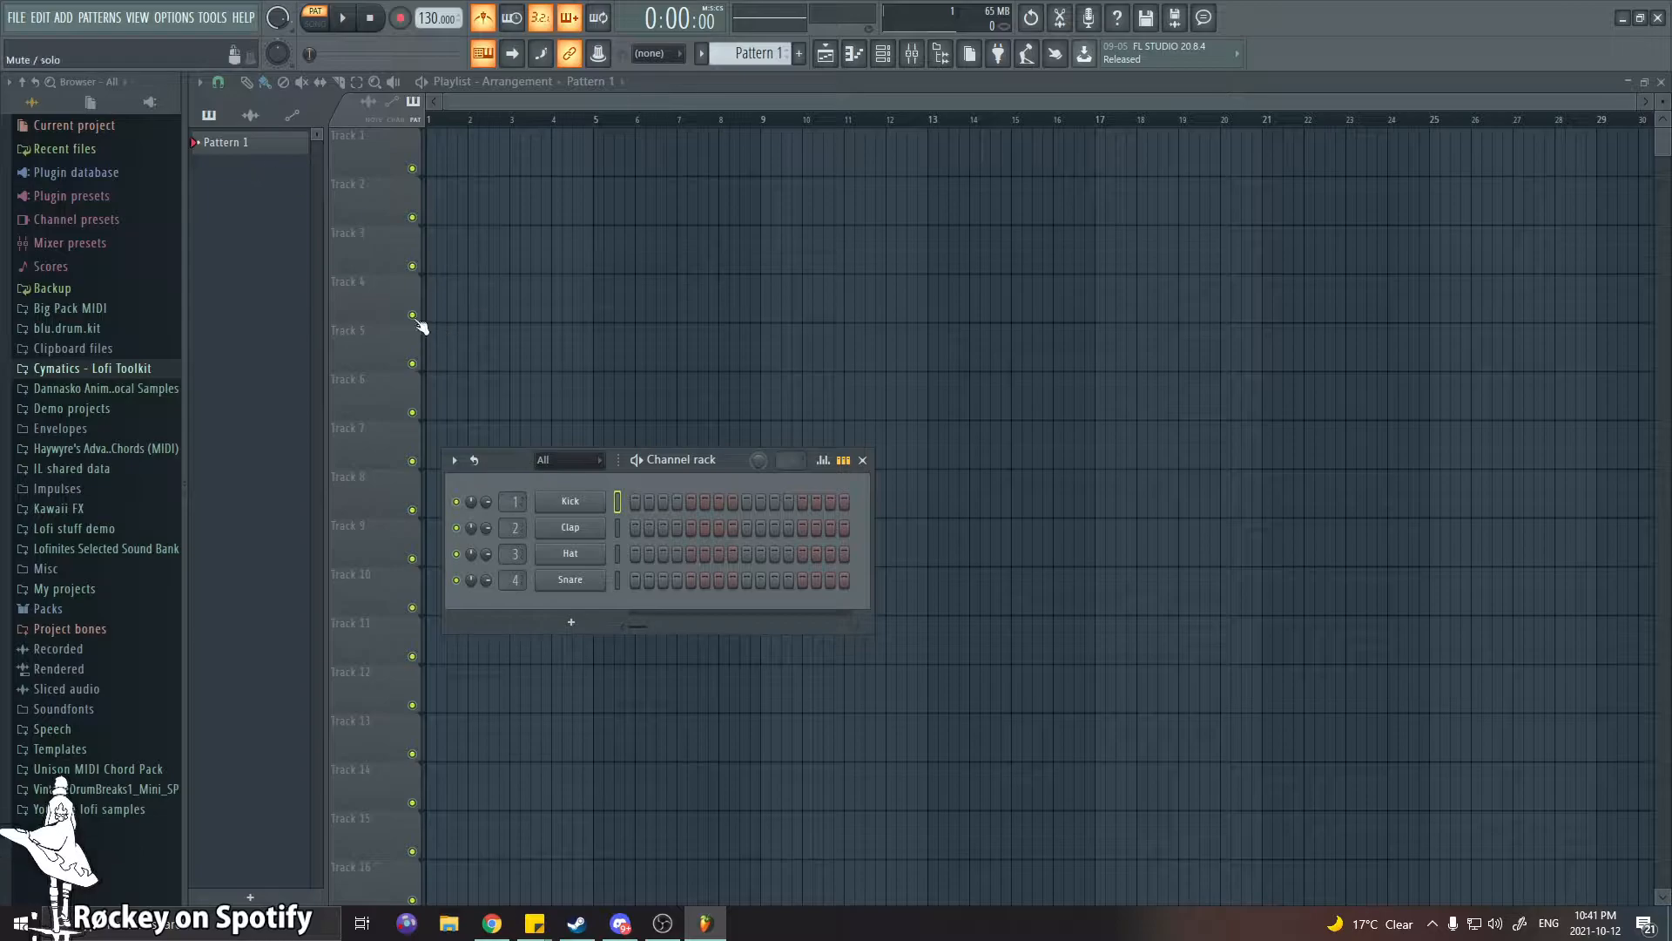
{"action": "left_click", "coordinate": [492, 924]}
{"action": "left_click", "coordinate": [328, 462]}
{"action": "left_click", "coordinate": [1572, 13]}
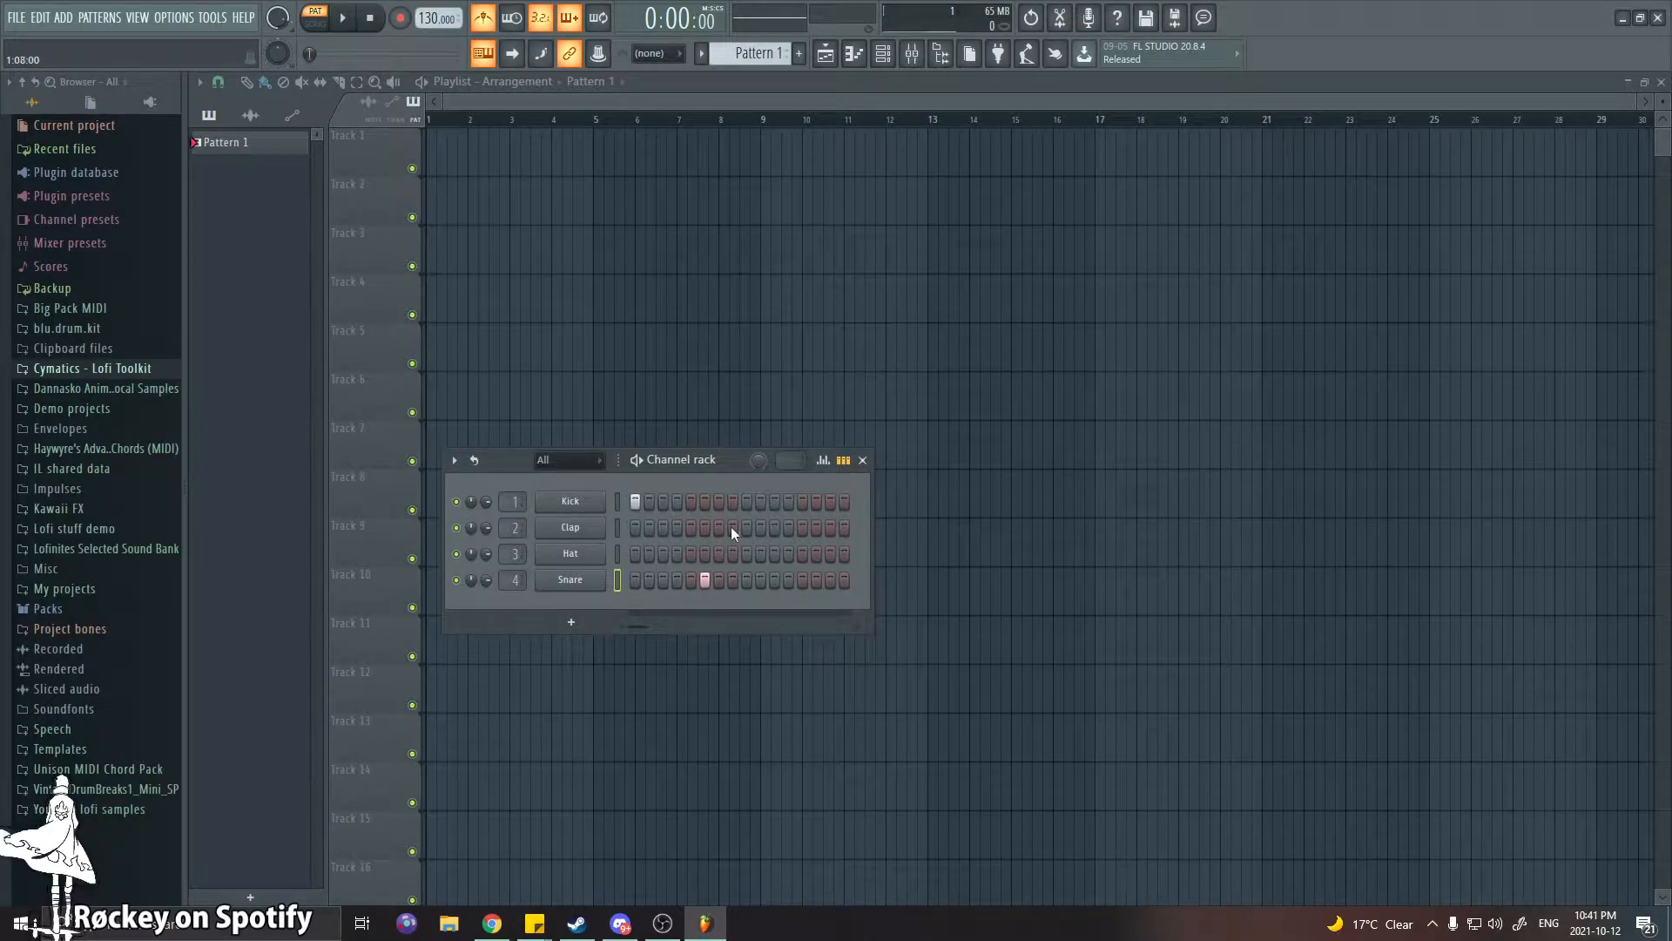
Audition the trial kick and snare beat while changing the tempo to 224 BPM and down to 105 BPM
{"action": "left_click", "coordinate": [342, 18]}
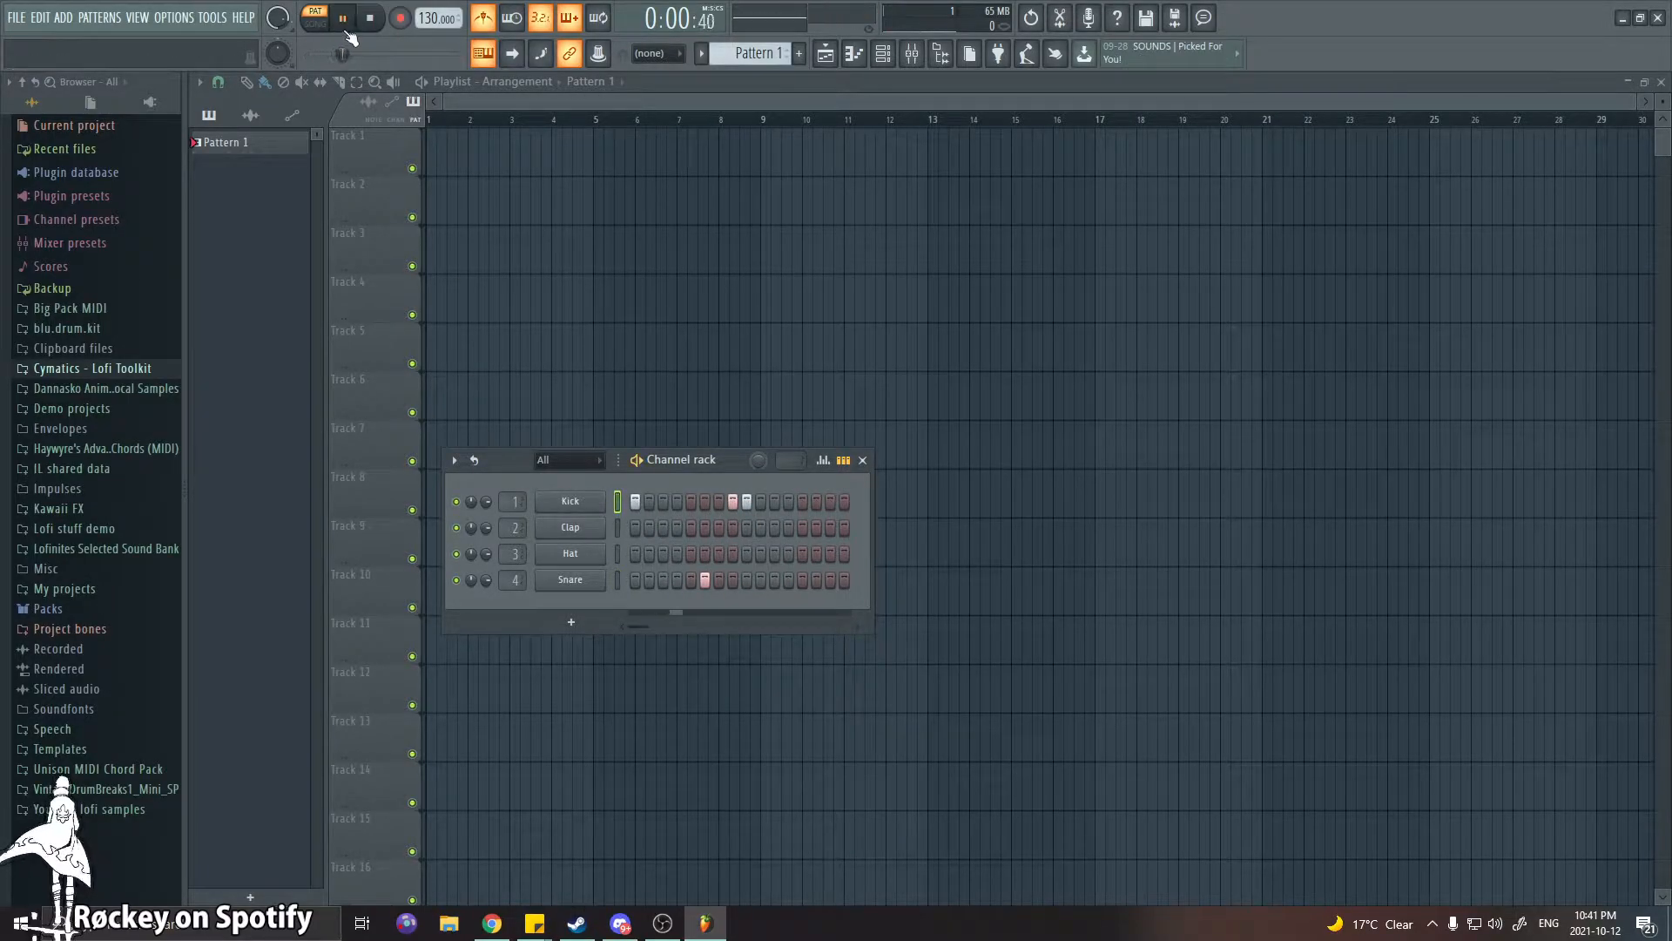
{"action": "left_click", "coordinate": [343, 18]}
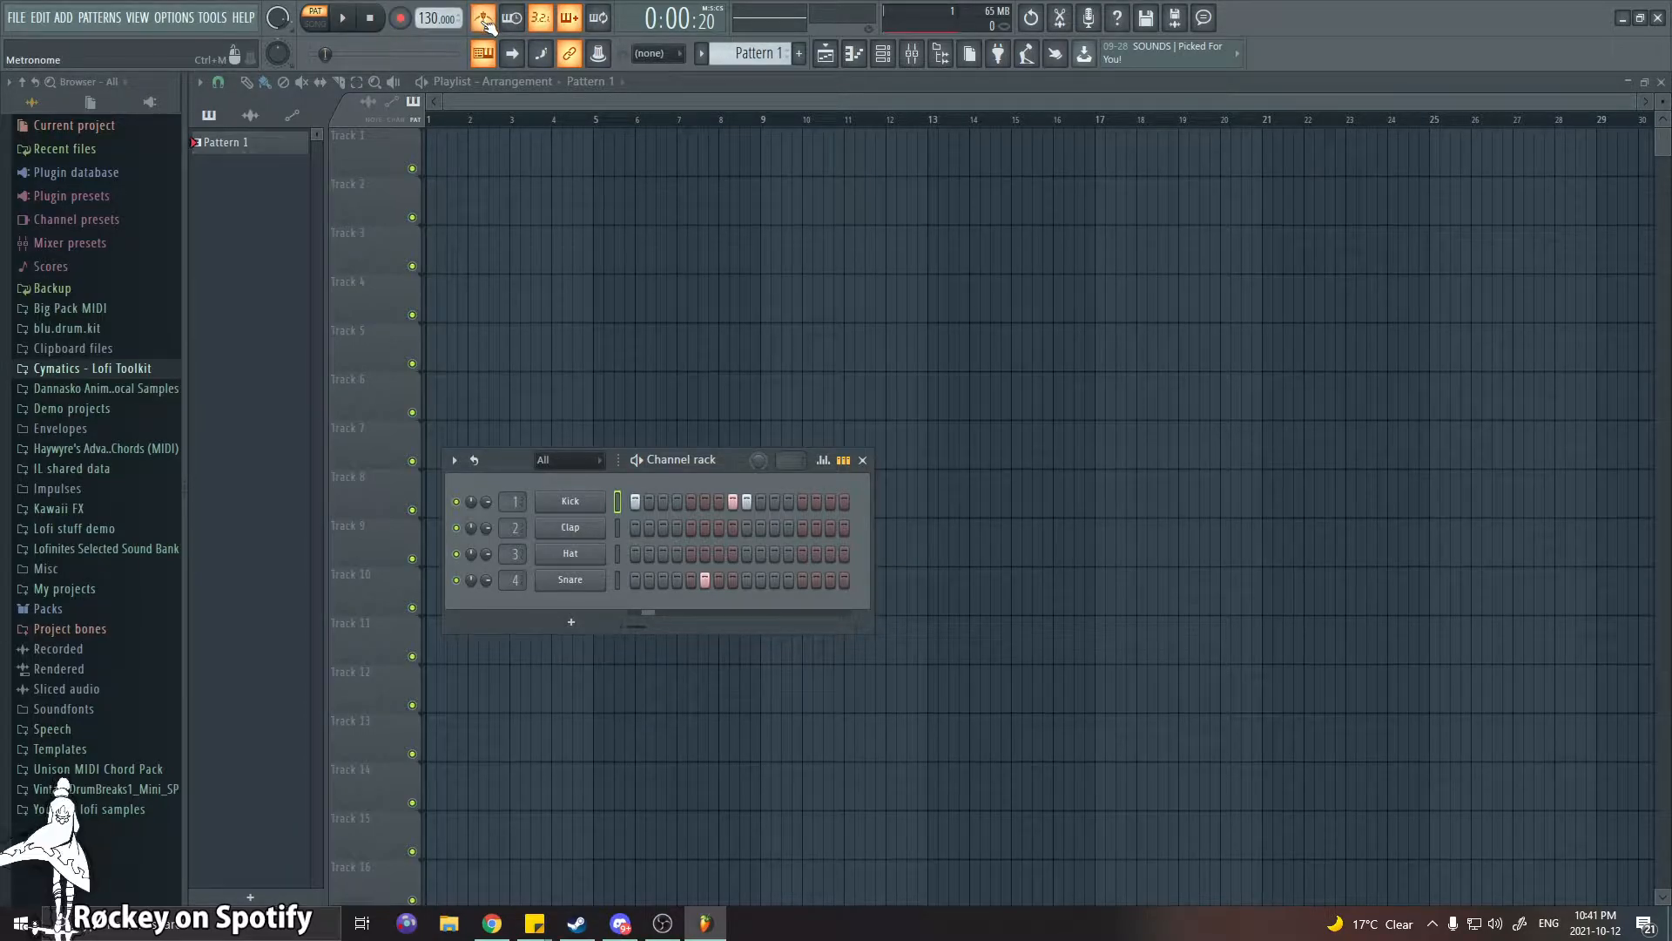
{"action": "mouse_move", "coordinate": [438, 23]}
{"action": "left_mouse_down"}
{"action": "mouse_move", "coordinate": [438, 52]}
{"action": "mouse_move", "coordinate": [439, 7]}
{"action": "mouse_move", "coordinate": [418, 2]}
{"action": "left_mouse_up"}
{"action": "left_click", "coordinate": [343, 18]}
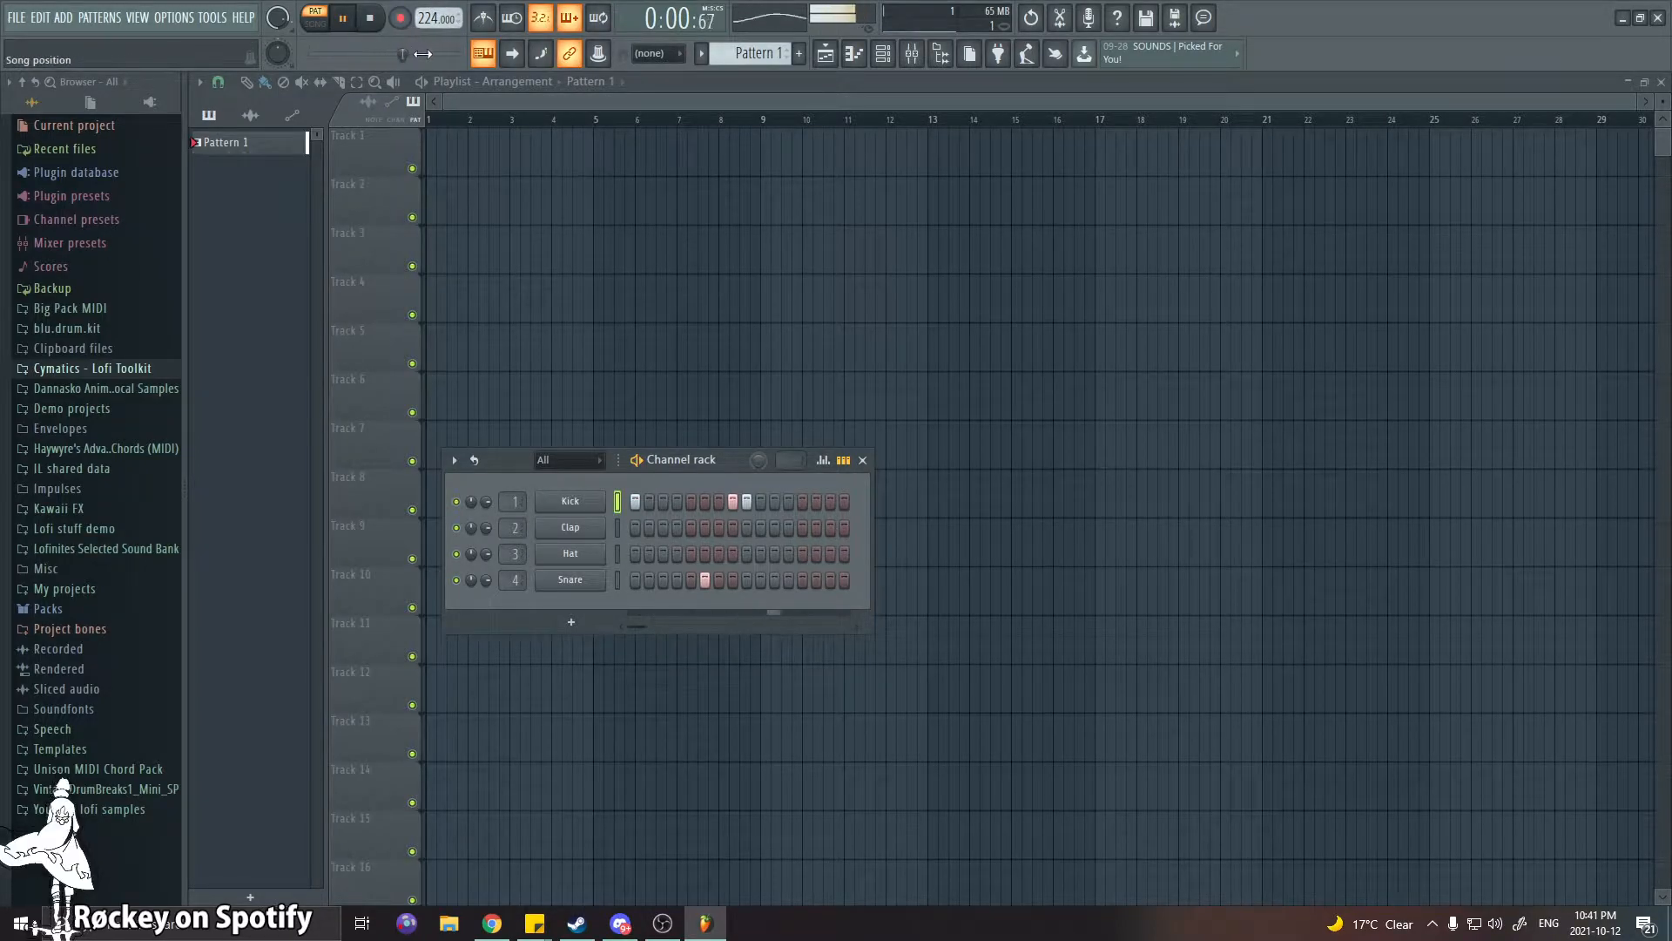
{"action": "left_click_drag", "start_coordinate": [429, 17], "coordinate": [429, 27]}
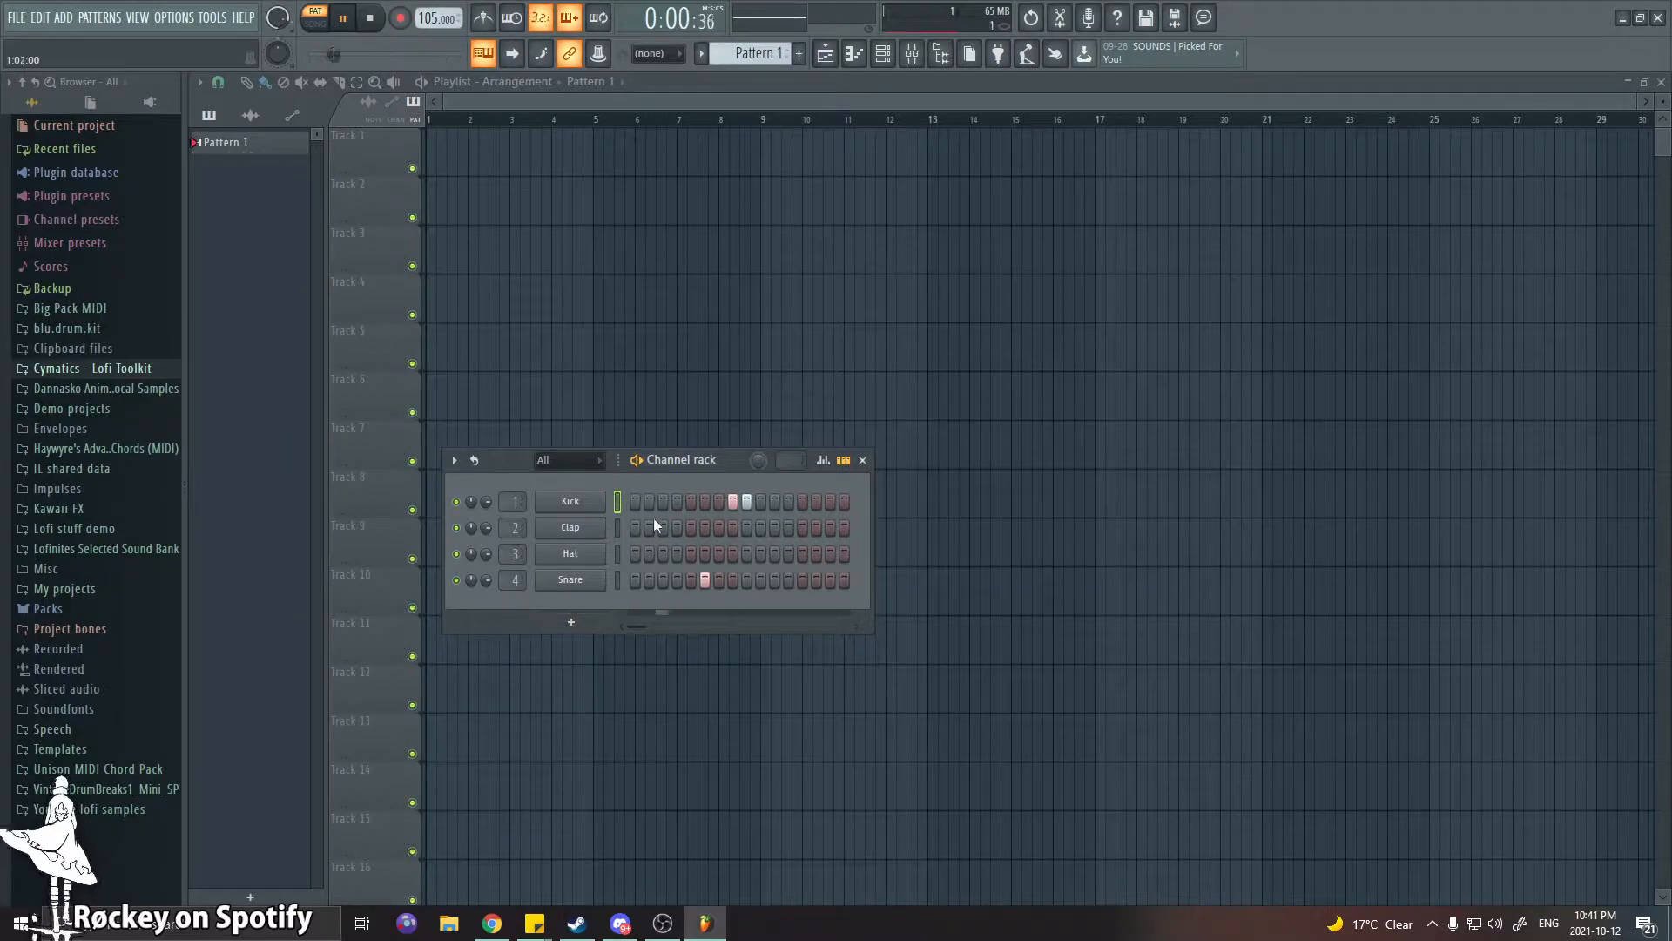
{"action": "left_click", "coordinate": [340, 18]}
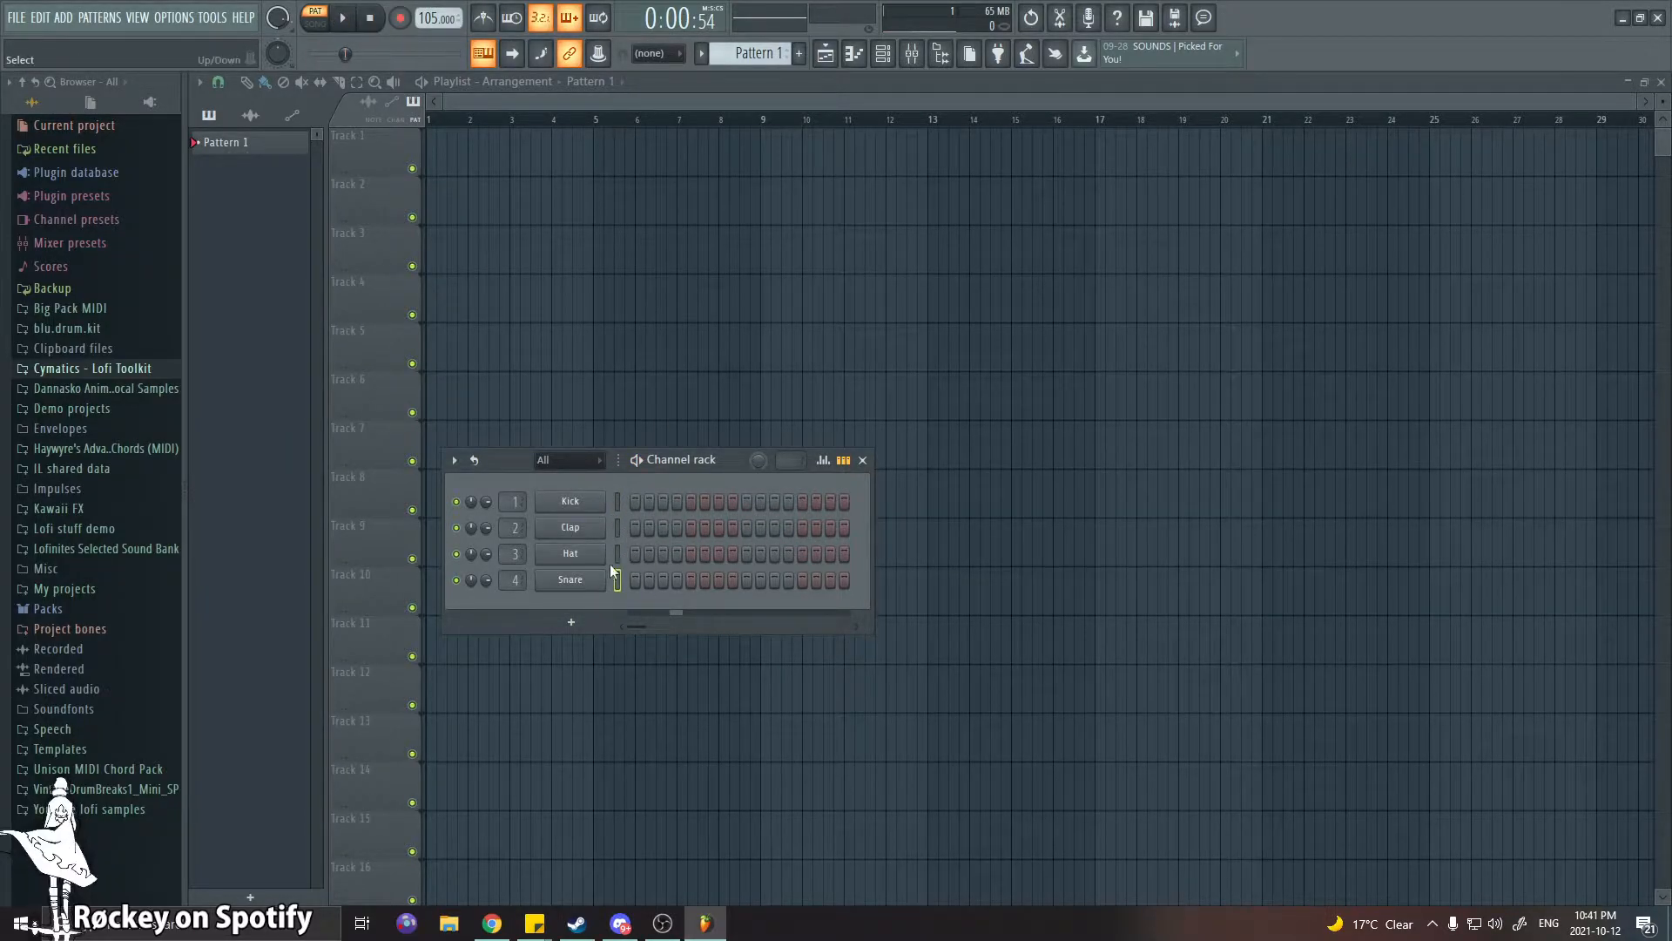
Fill the Hat channel each 4 steps, and refill it each 2 steps
{"action": "right_click", "coordinate": [564, 560]}
{"action": "left_click", "coordinate": [801, 619]}
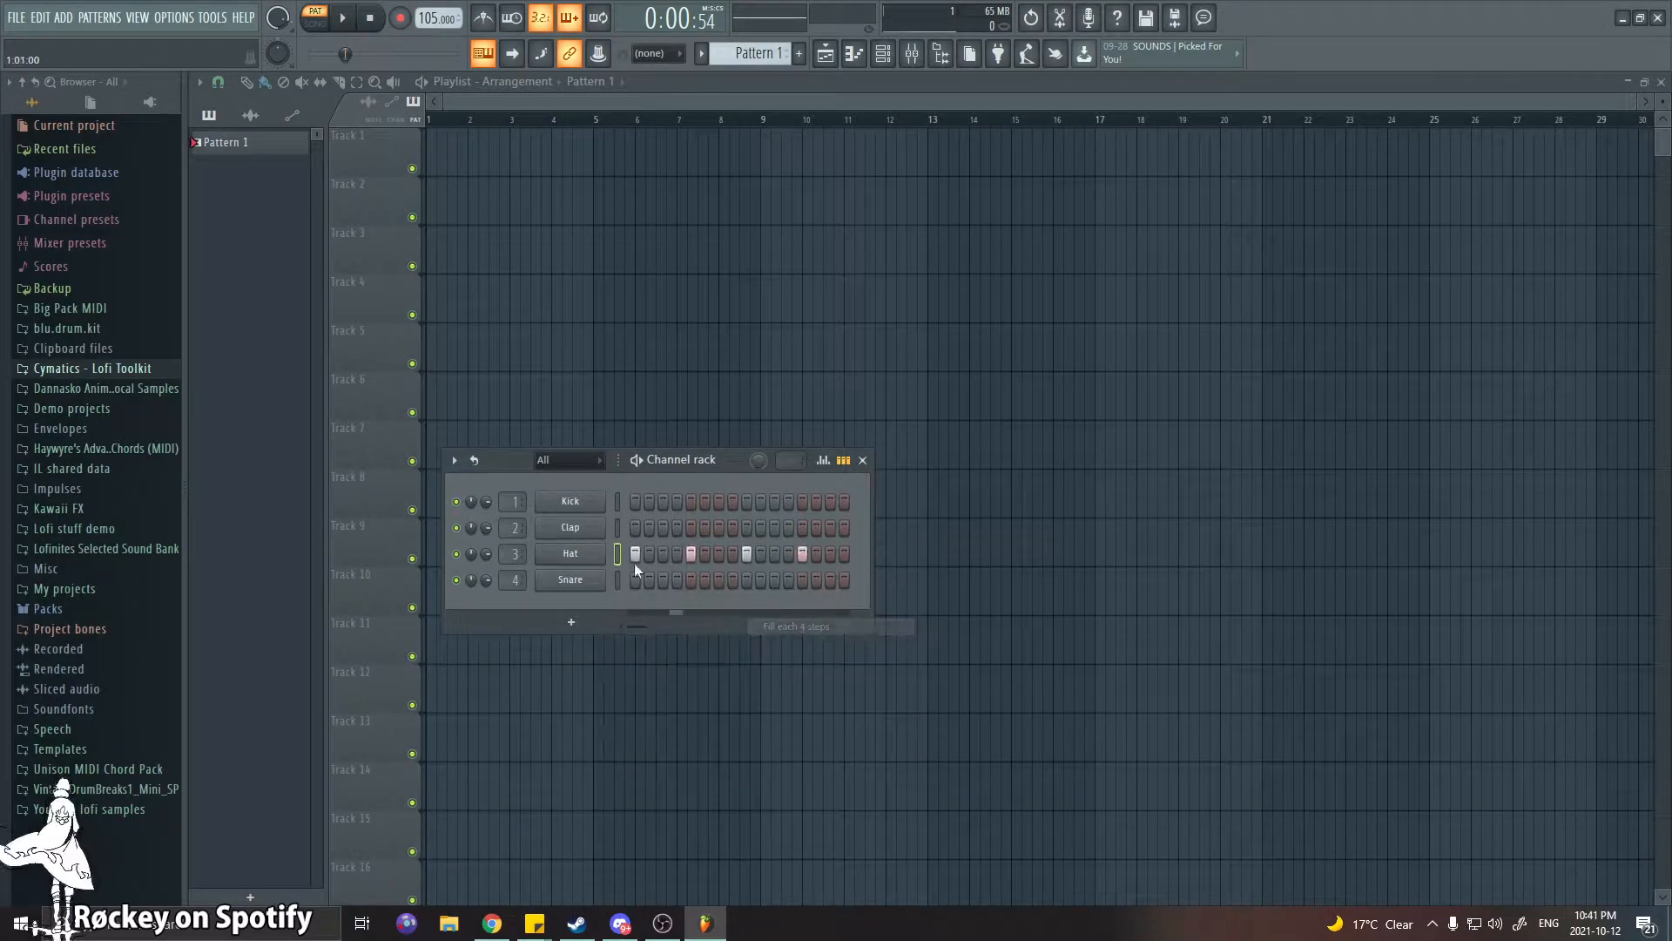
{"action": "right_click", "coordinate": [560, 542]}
{"action": "left_click", "coordinate": [807, 608]}
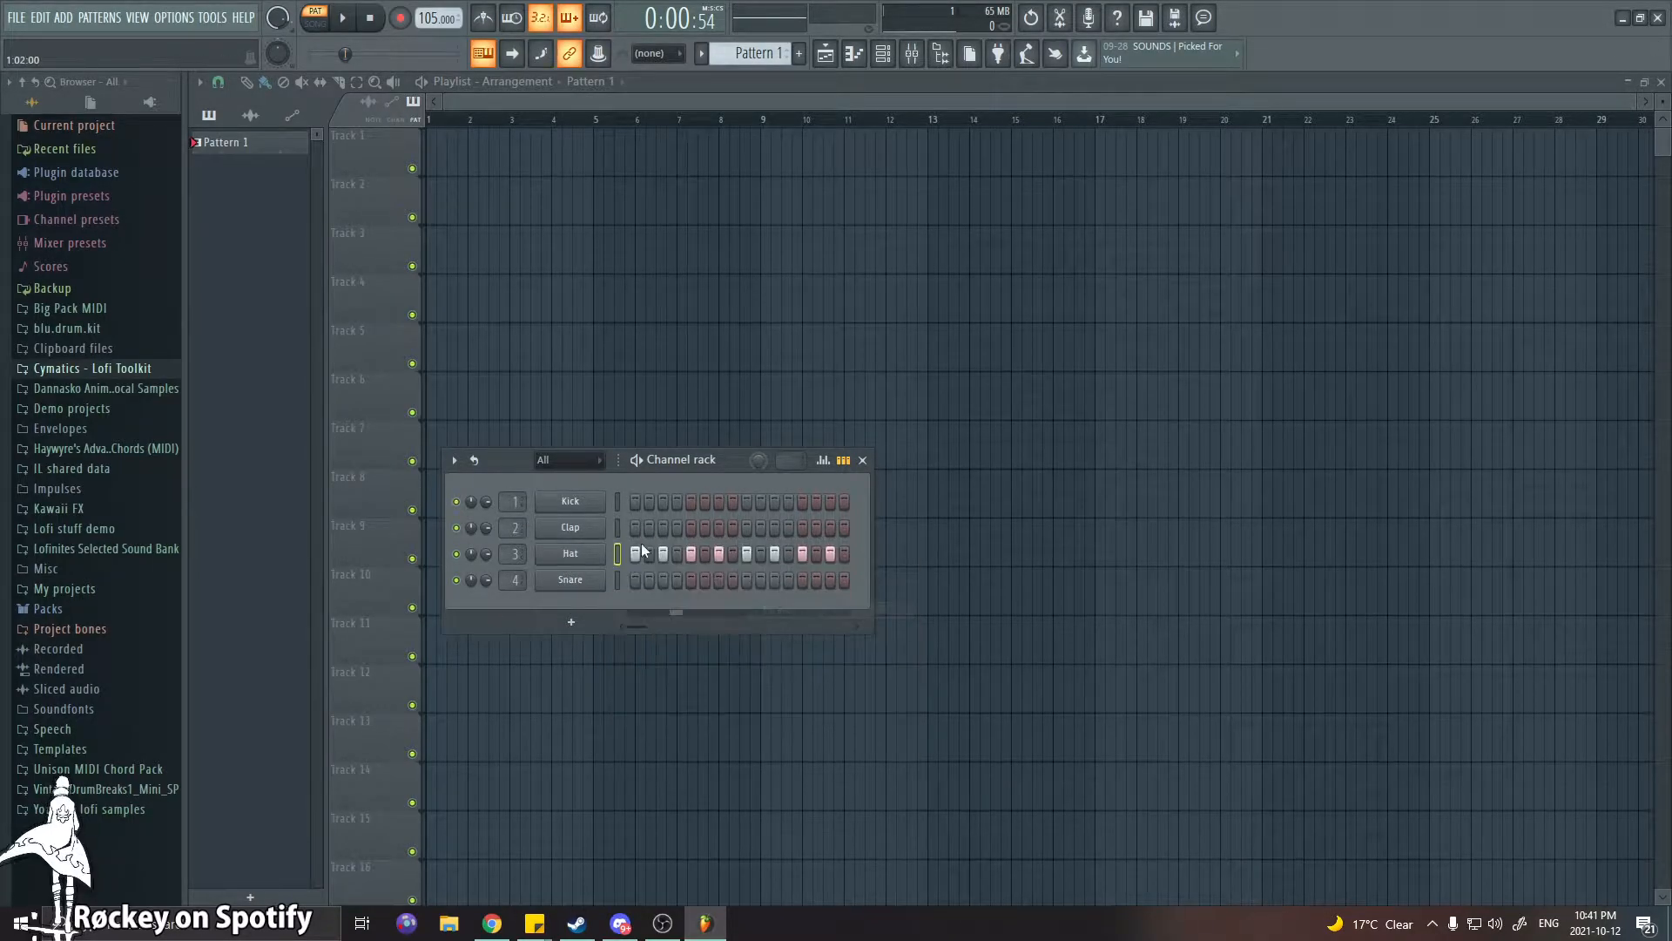
Place Kick hits on steps 1, 6 and 9 and Snare hits on steps 5 and 13
{"action": "left_click", "coordinate": [634, 503]}
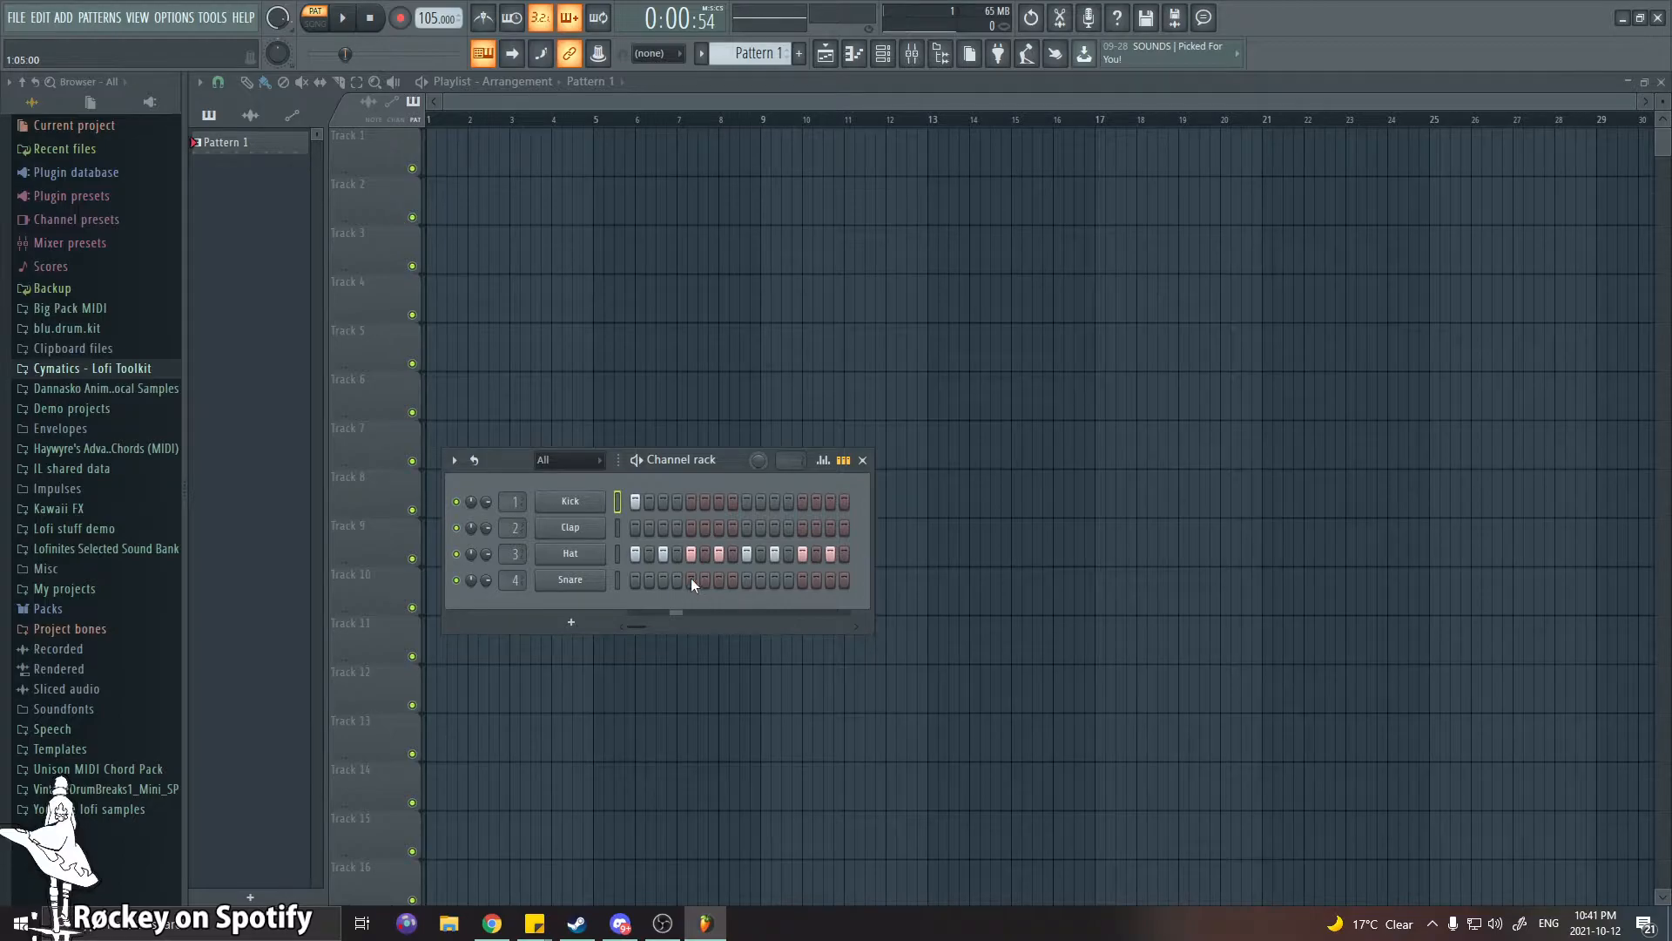
{"action": "left_click", "coordinate": [706, 503]}
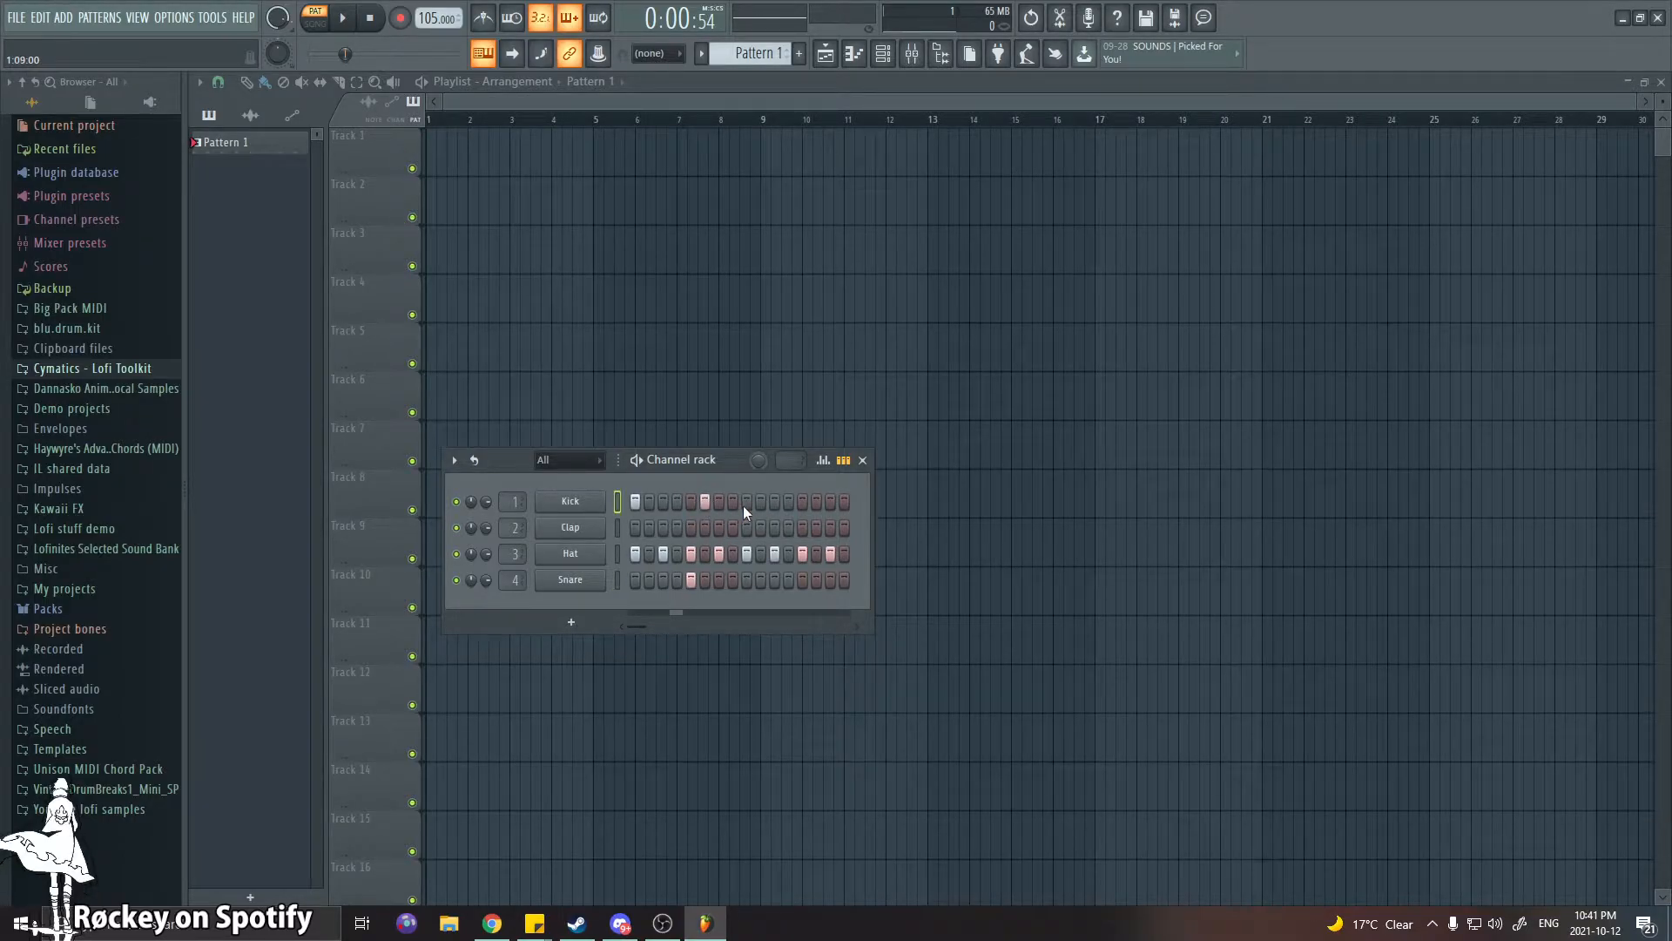
{"action": "left_click", "coordinate": [802, 580]}
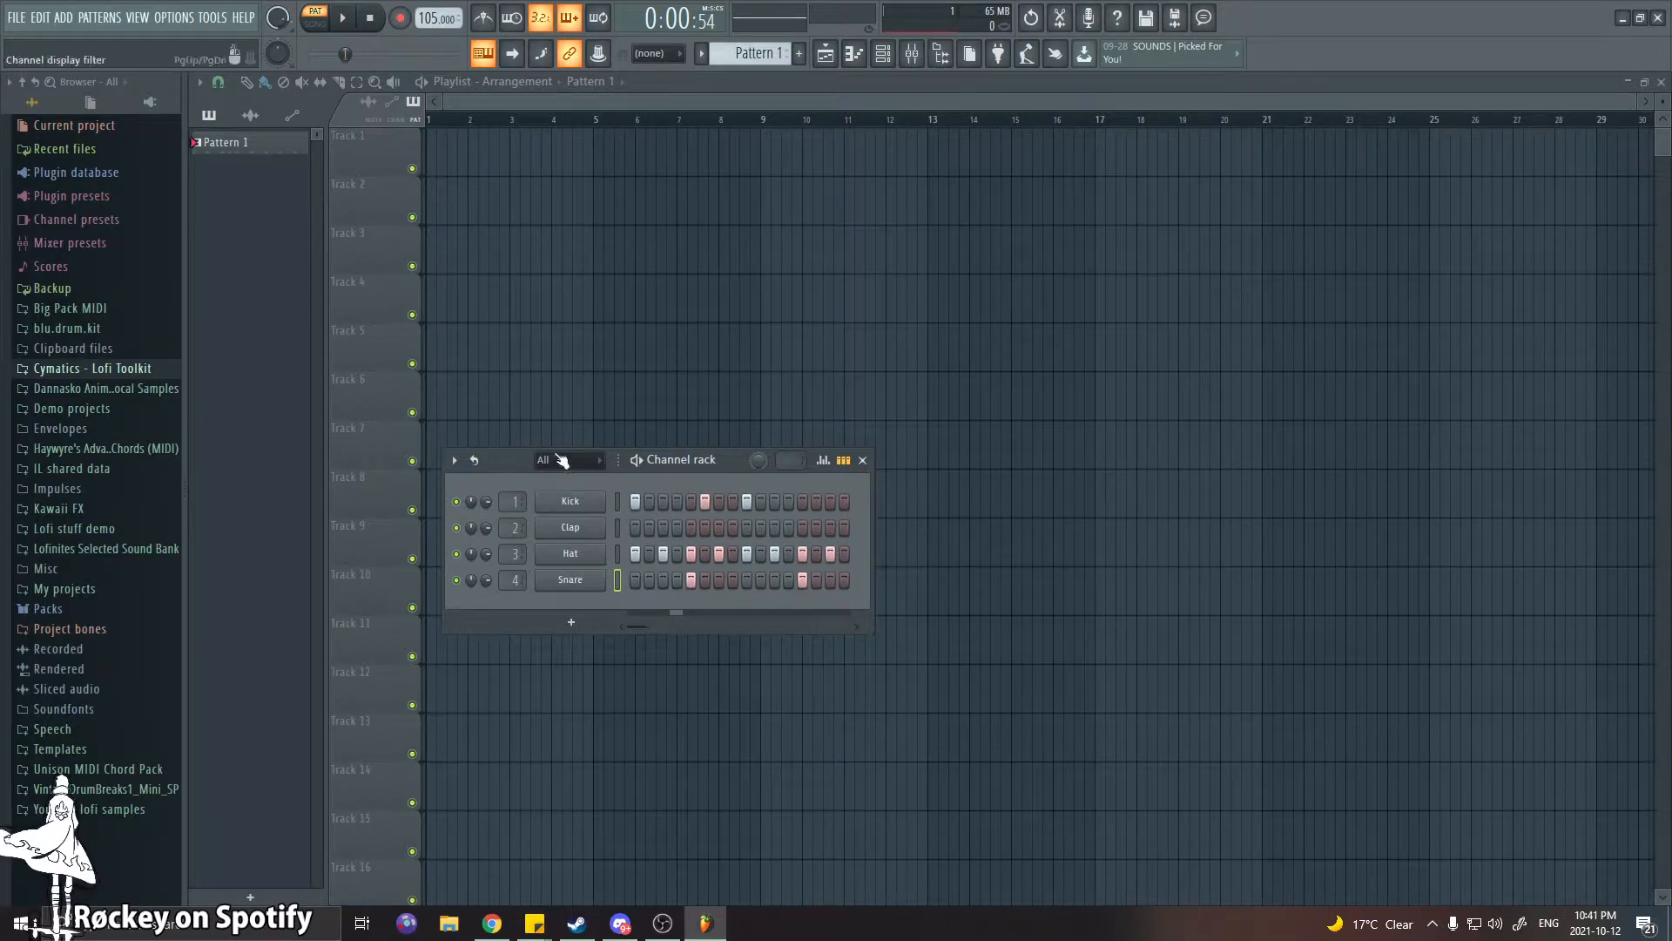
Play the drum pattern, raise the tempo to 139 BPM, and briefly check it against the metronome
{"action": "left_click", "coordinate": [343, 19]}
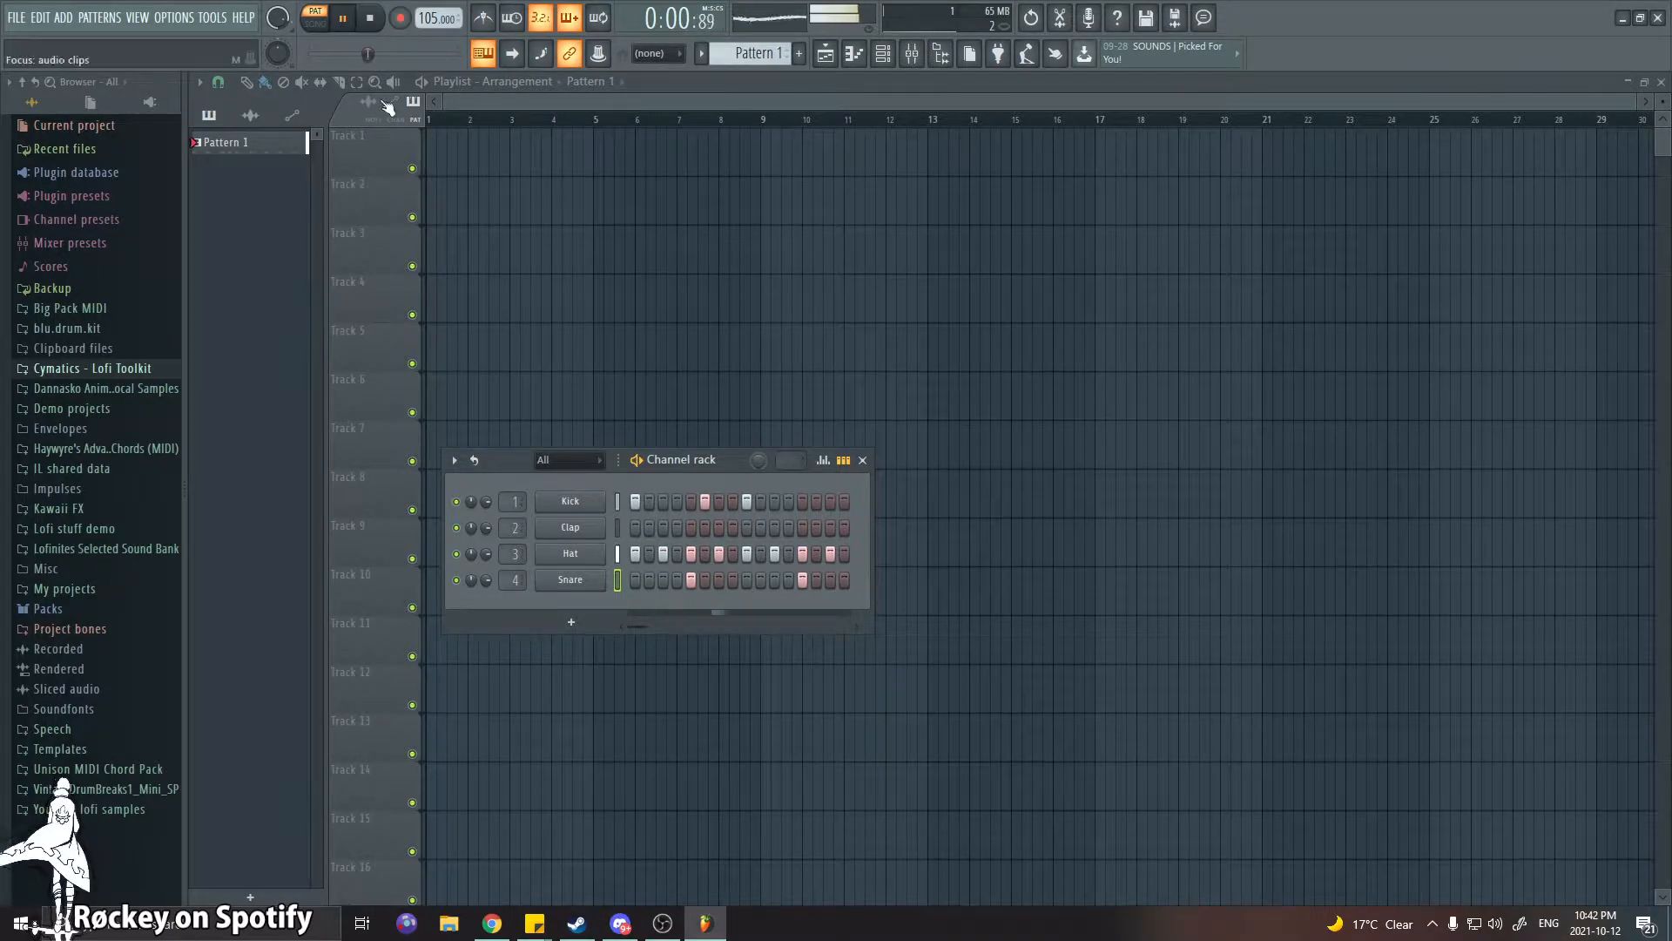
{"action": "left_click_drag", "start_coordinate": [439, 18], "coordinate": [438, 0]}
{"action": "left_click", "coordinate": [485, 18]}
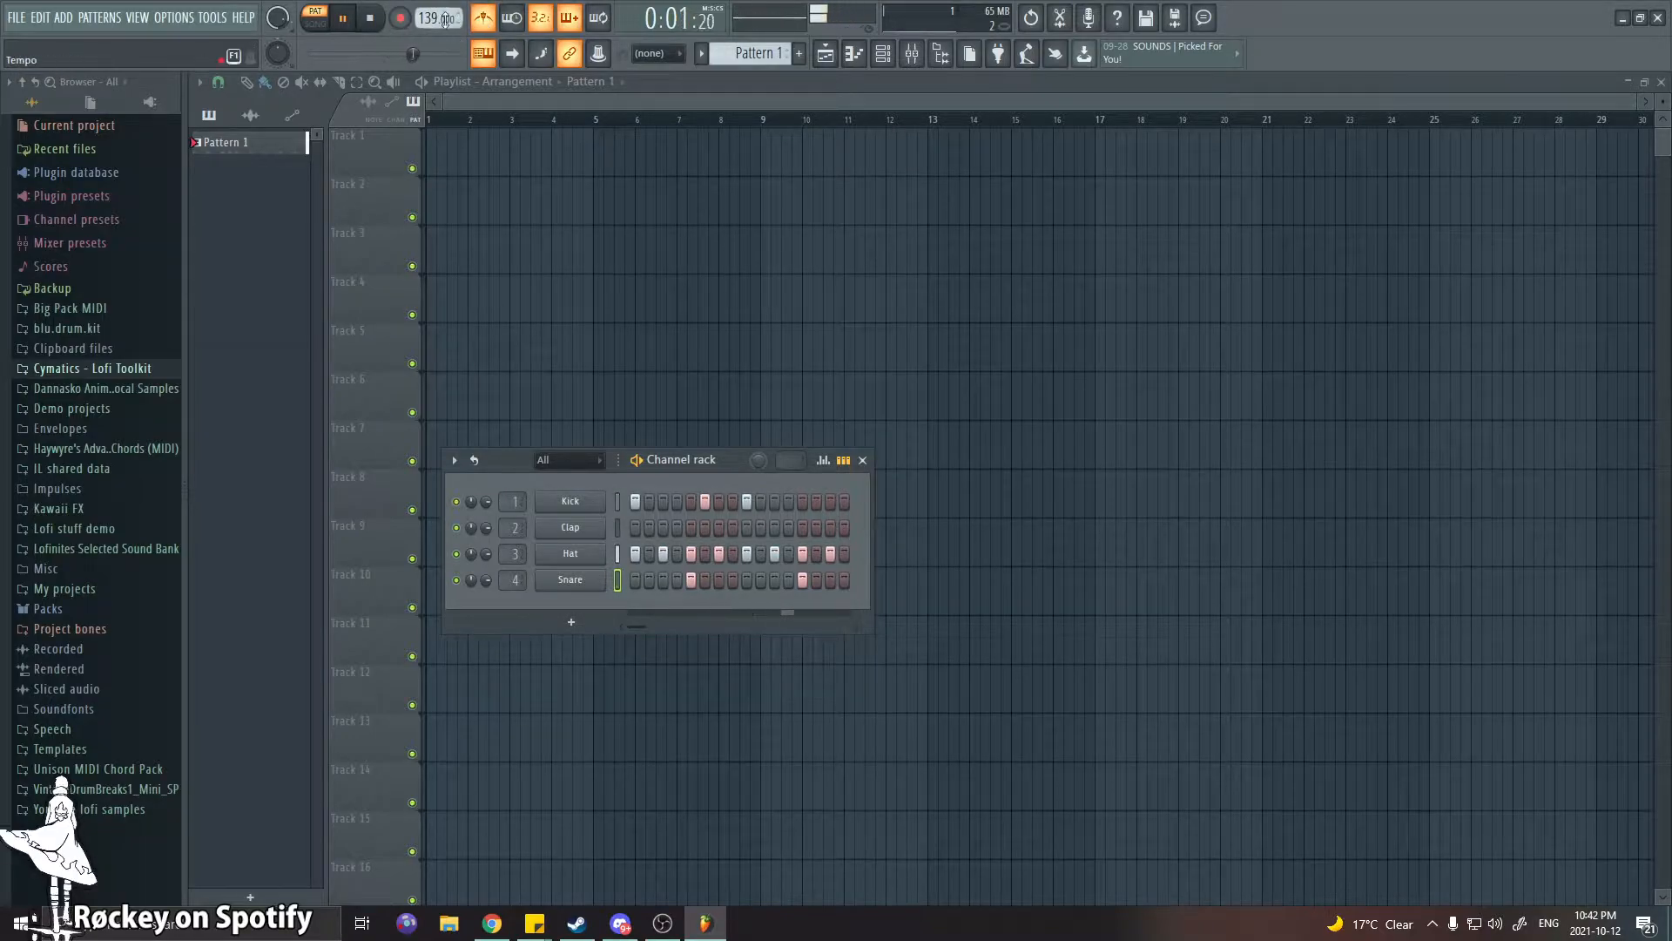
{"action": "left_click", "coordinate": [481, 18]}
{"action": "left_click", "coordinate": [342, 19]}
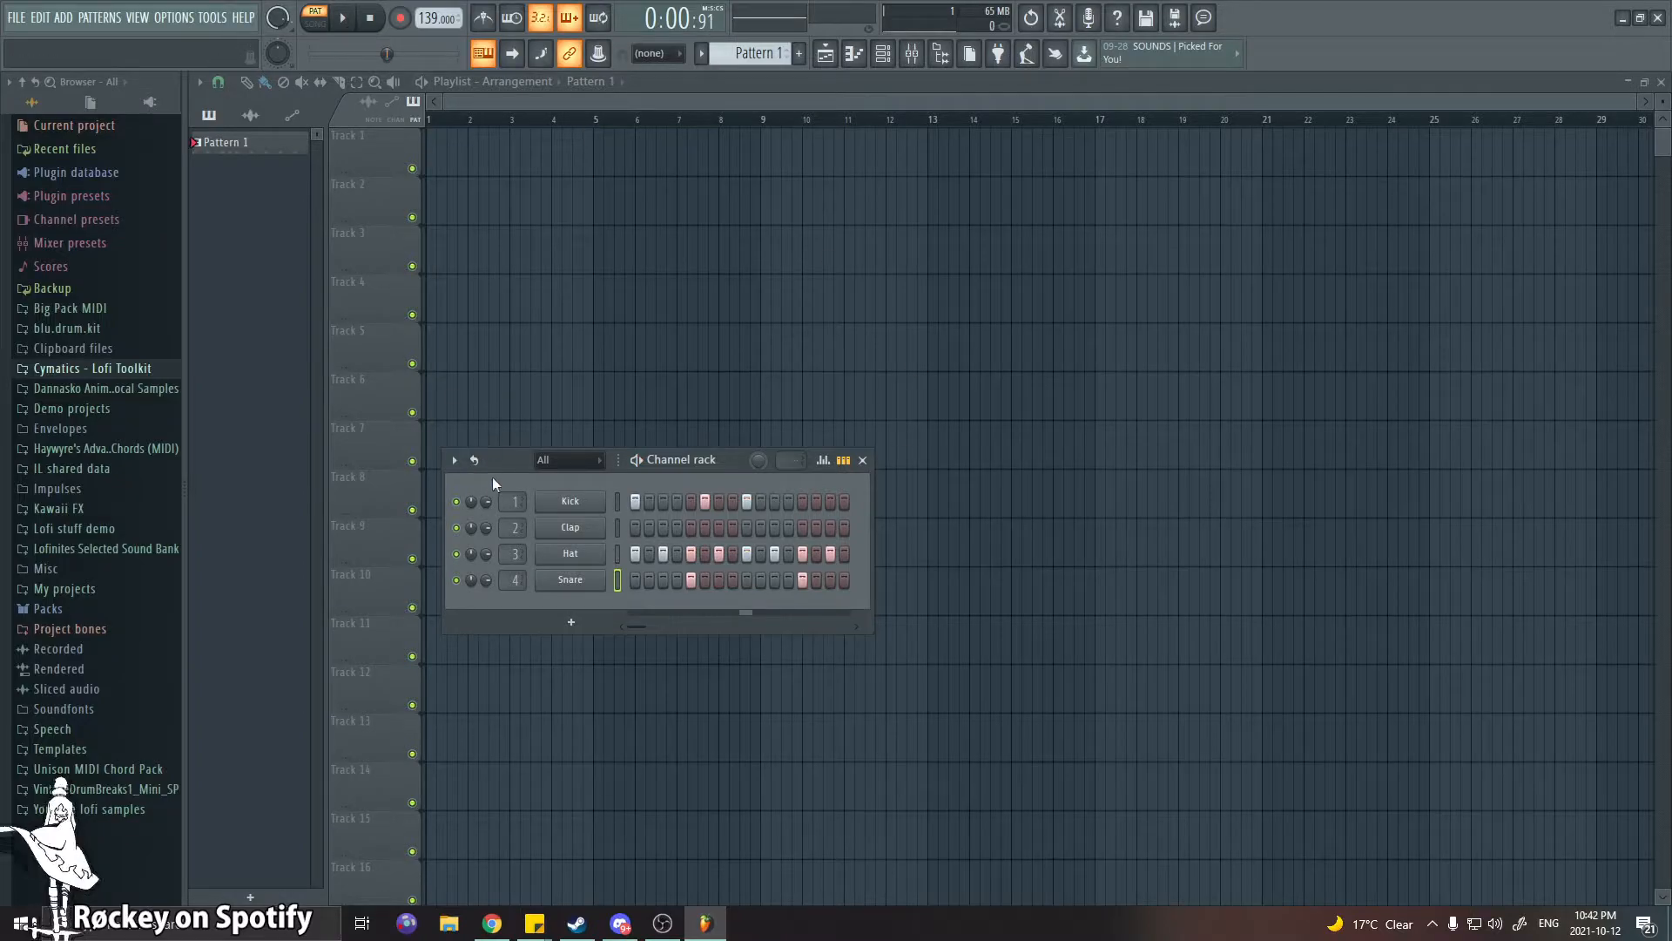
Hide the Channel rack and place a Pattern 1 clip at bar 1 of Track 1 in the playlist
{"action": "left_click_drag", "start_coordinate": [486, 490], "coordinate": [589, 484]}
{"action": "left_click", "coordinate": [562, 301]}
{"action": "left_click_drag", "start_coordinate": [569, 297], "coordinate": [434, 140]}
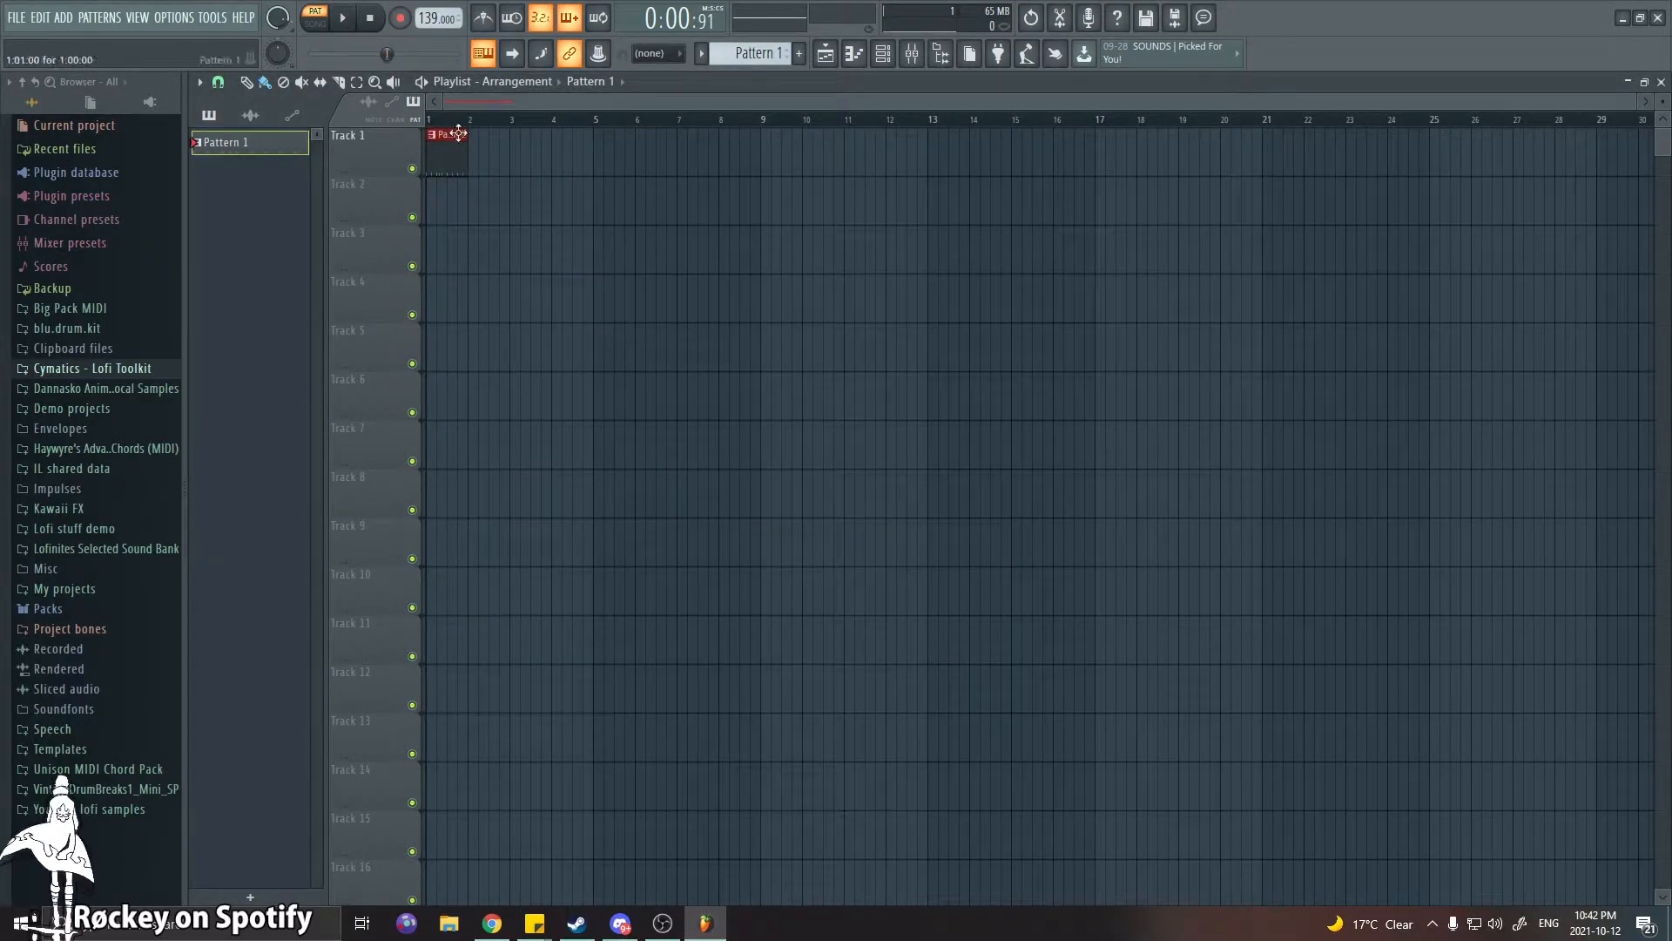
{"action": "left_click", "coordinate": [883, 53]}
Try painting Pattern 1 clips on Track 3 at bar 4 and across bars 6 to 19, and remove them
{"action": "left_click", "coordinate": [562, 237]}
{"action": "left_click_drag", "start_coordinate": [645, 237], "coordinate": [1210, 253]}
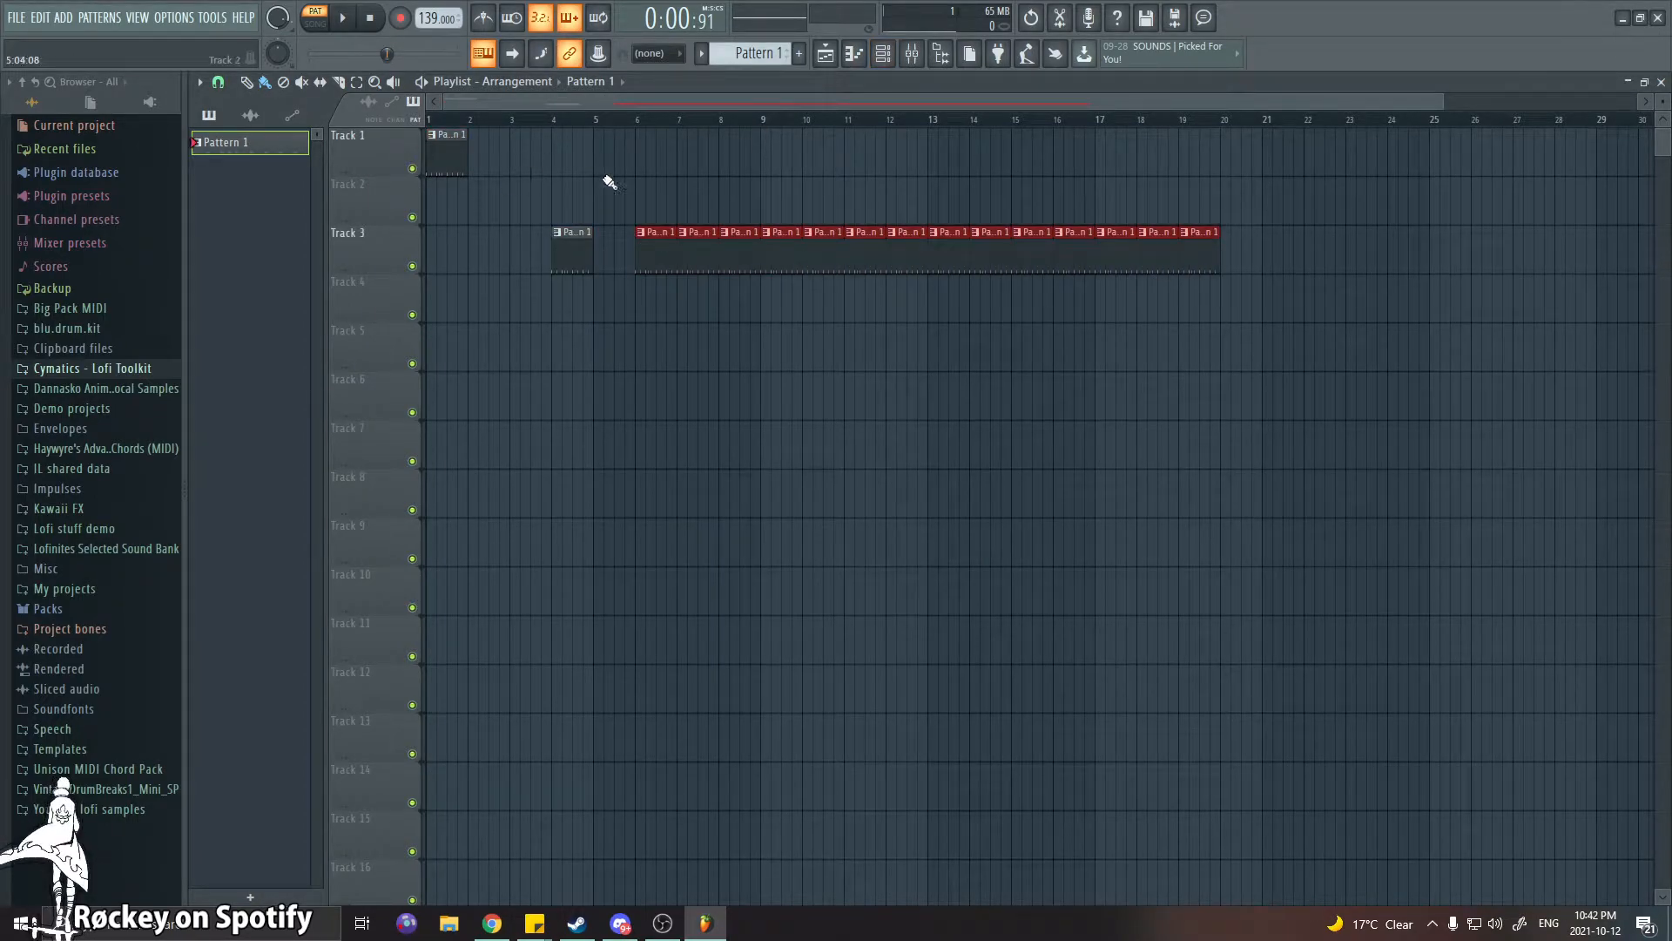
{"action": "left_click", "coordinate": [563, 261]}
{"action": "right_click", "coordinate": [569, 246]}
Fill Track 1 with consecutive Pattern 1 clips through bar 15
{"action": "left_click_drag", "start_coordinate": [1310, 348], "coordinate": [418, 128]}
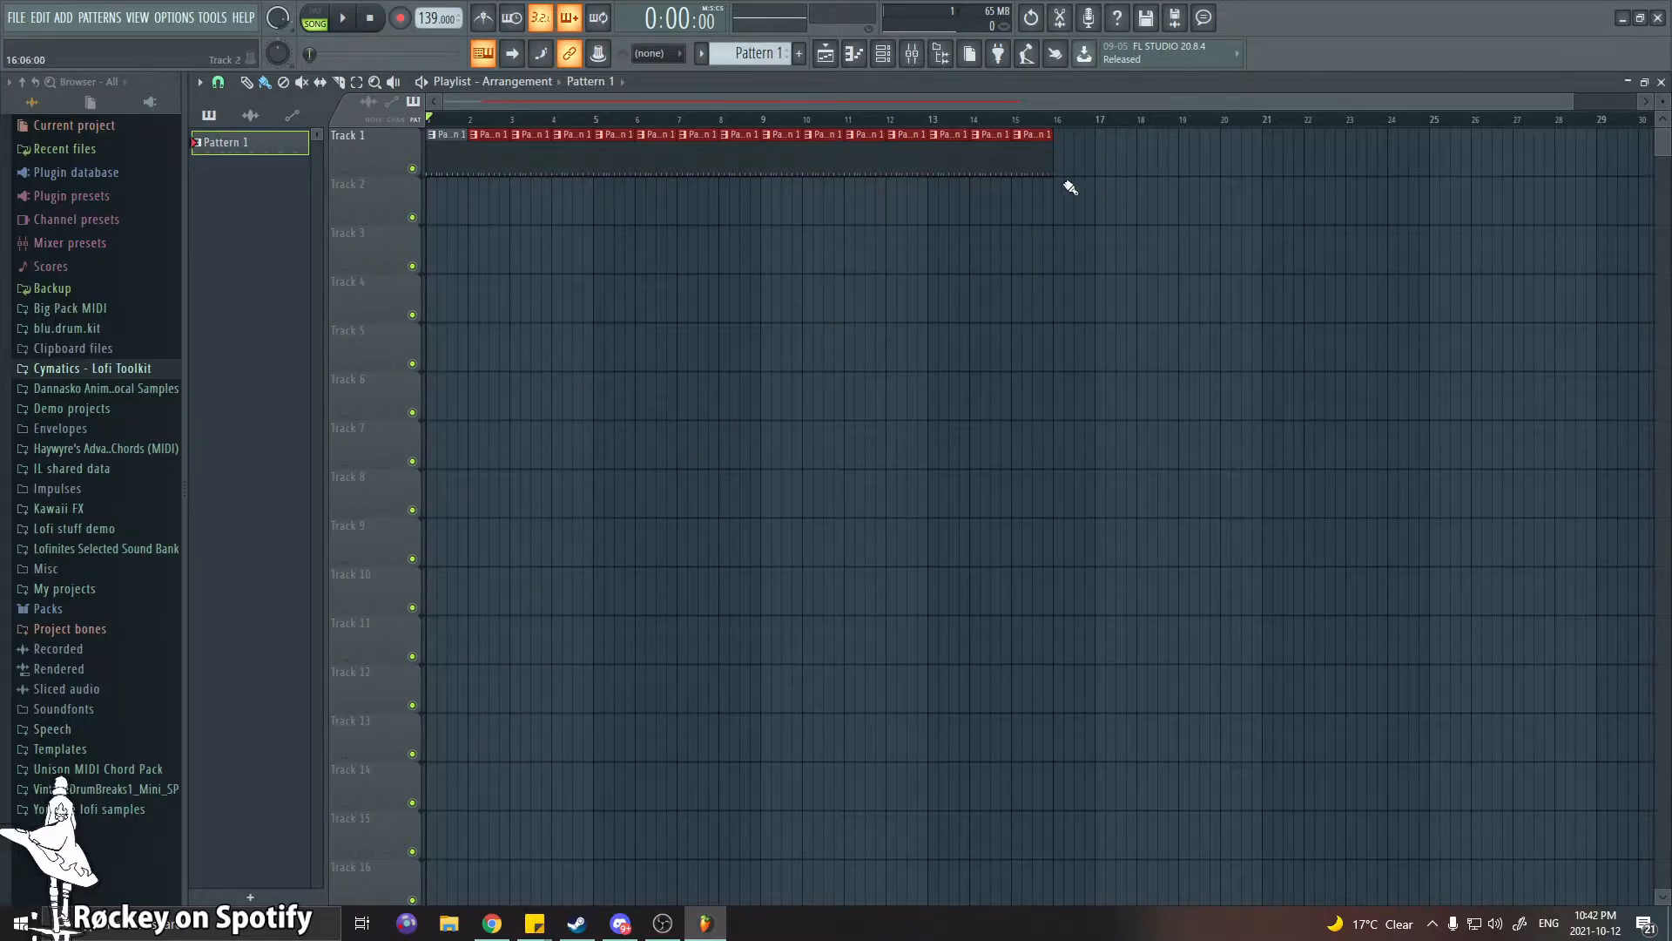
{"action": "mouse_move", "coordinate": [1037, 166]}
{"action": "left_mouse_down"}
{"action": "mouse_move", "coordinate": [1000, 377]}
{"action": "mouse_move", "coordinate": [1138, 429]}
{"action": "mouse_move", "coordinate": [1120, 328]}
{"action": "mouse_move", "coordinate": [1050, 493]}
{"action": "mouse_move", "coordinate": [1028, 174]}
{"action": "mouse_move", "coordinate": [1050, 135]}
{"action": "mouse_move", "coordinate": [1036, 137]}
{"action": "left_mouse_up"}
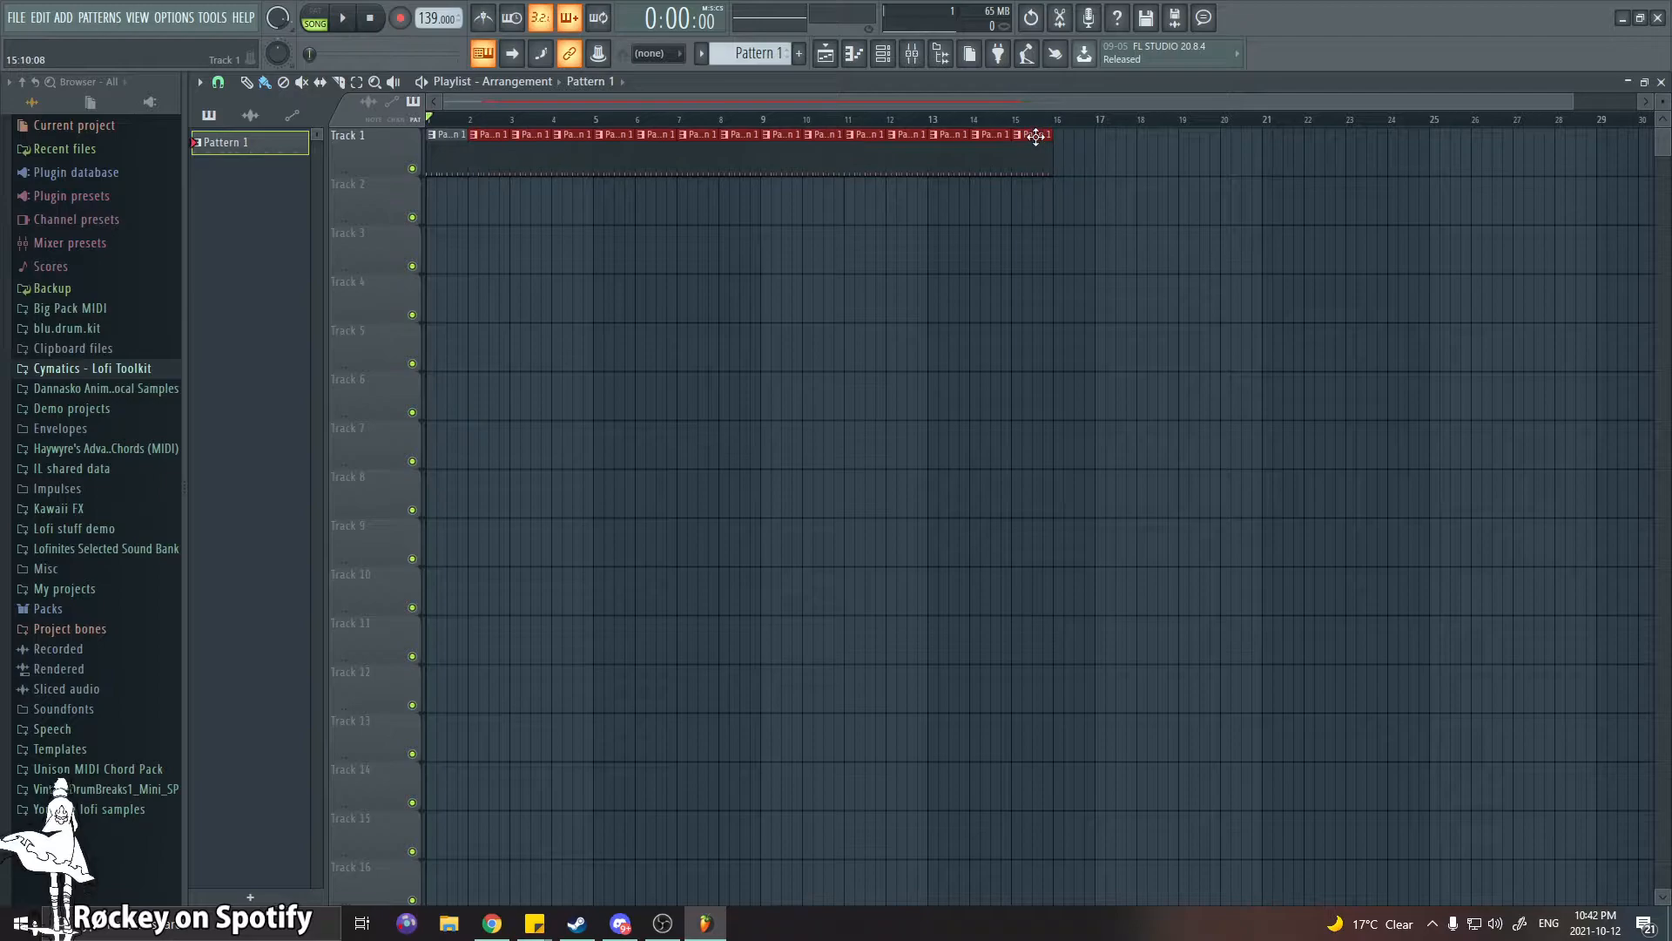
Play the arrangement and lower the project tempo to 80 BPM
{"action": "left_click", "coordinate": [346, 20]}
{"action": "left_click", "coordinate": [482, 203]}
{"action": "right_click", "coordinate": [500, 210]}
{"action": "left_click_drag", "start_coordinate": [429, 18], "coordinate": [429, 70]}
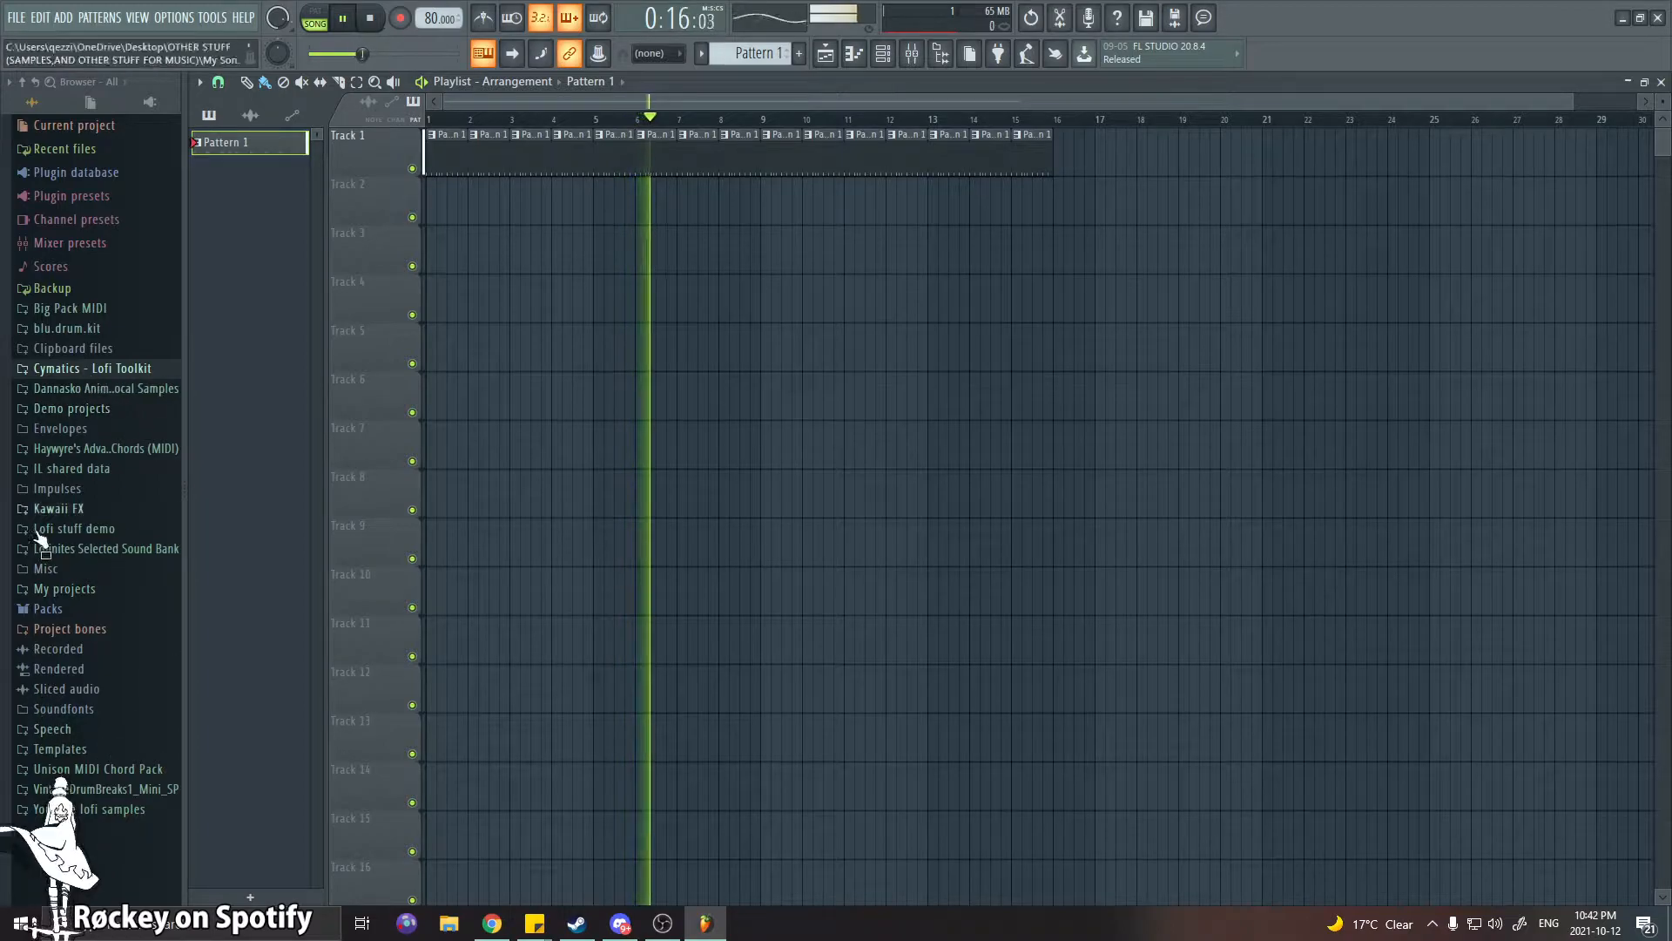
Browse the Packs and VintageDrumBreaks1_Mini_SP sample folders for audio material
{"action": "left_click", "coordinate": [50, 610]}
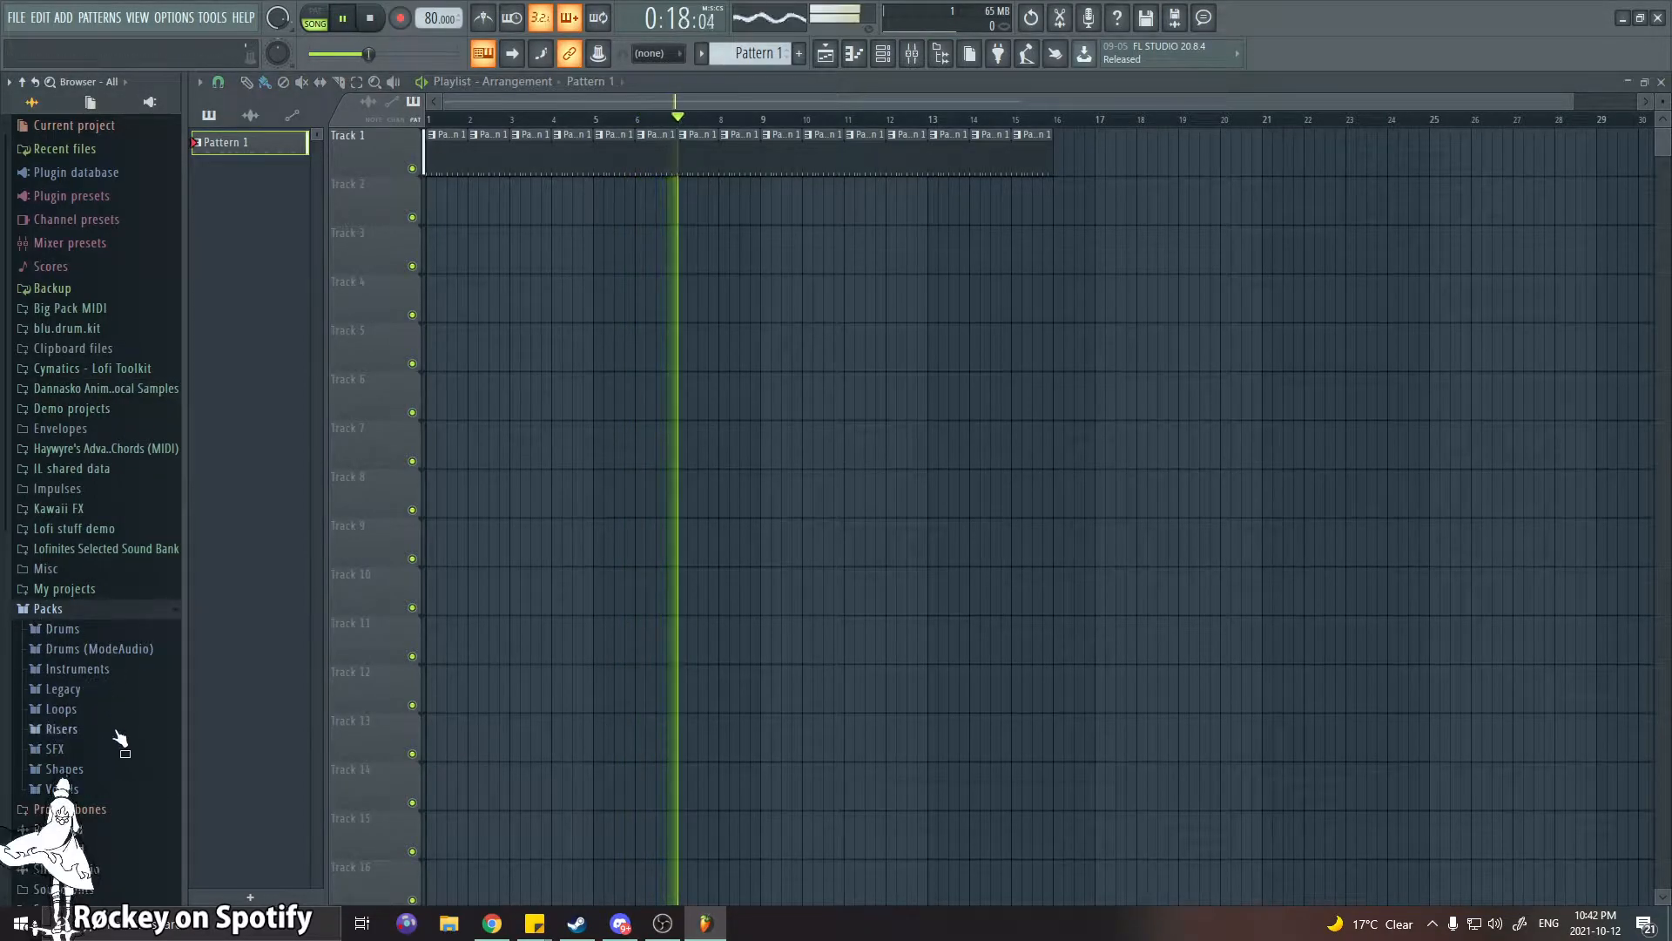
{"action": "left_click", "coordinate": [54, 629]}
{"action": "left_click", "coordinate": [56, 627]}
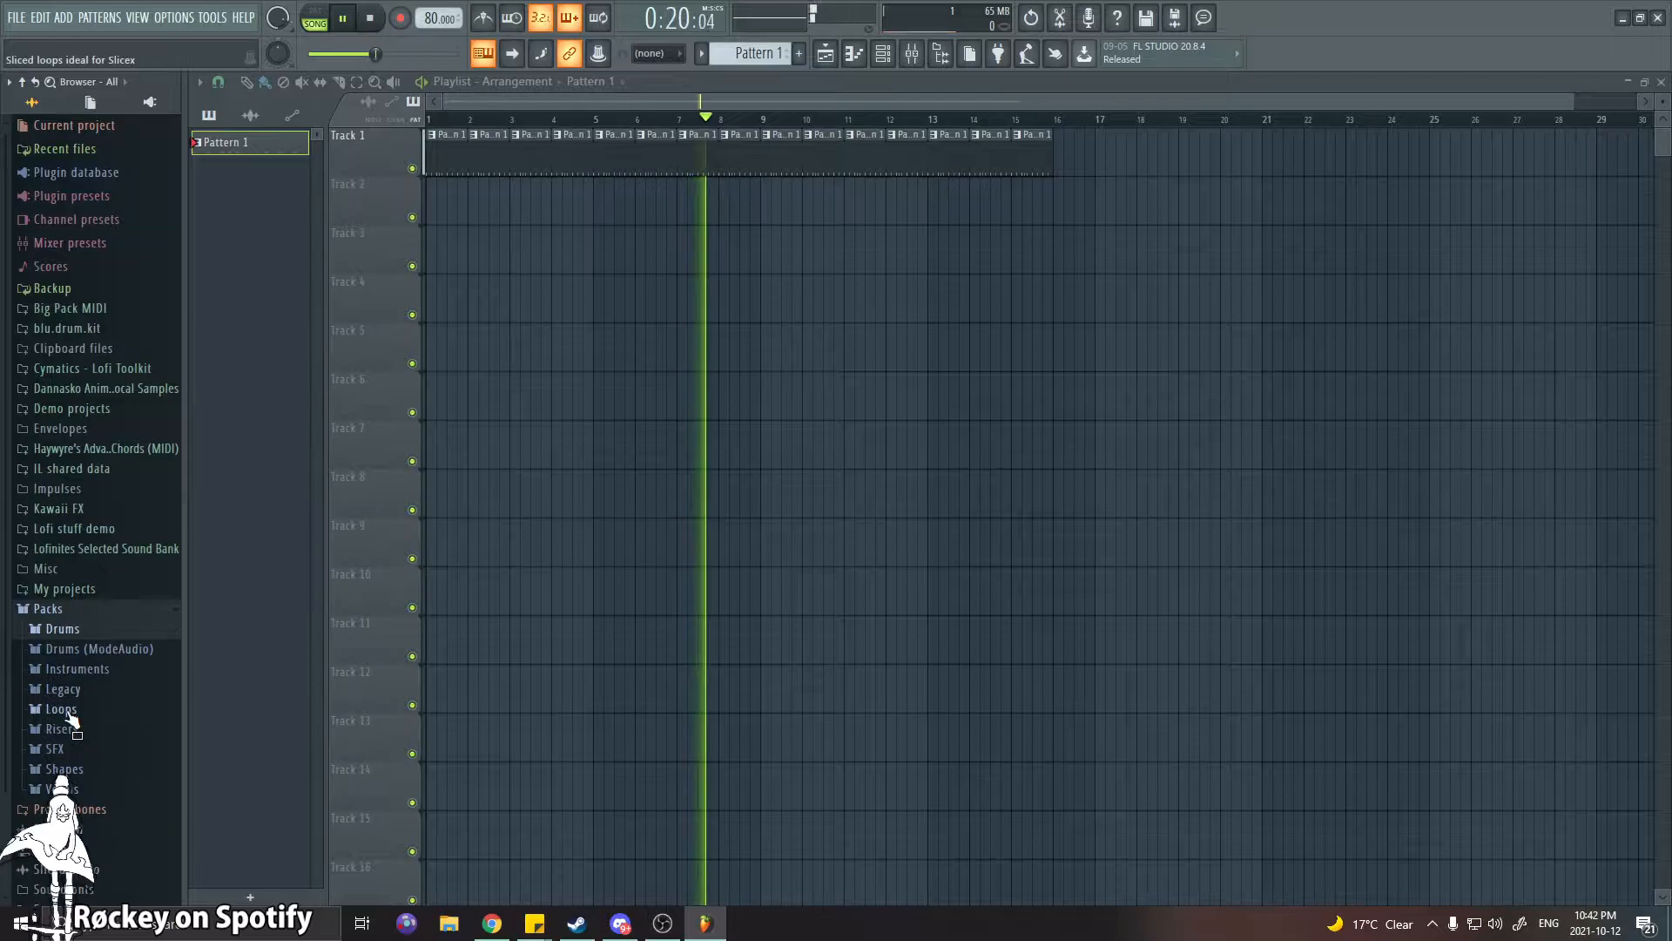
{"action": "left_click", "coordinate": [51, 610]}
{"action": "left_click", "coordinate": [61, 789]}
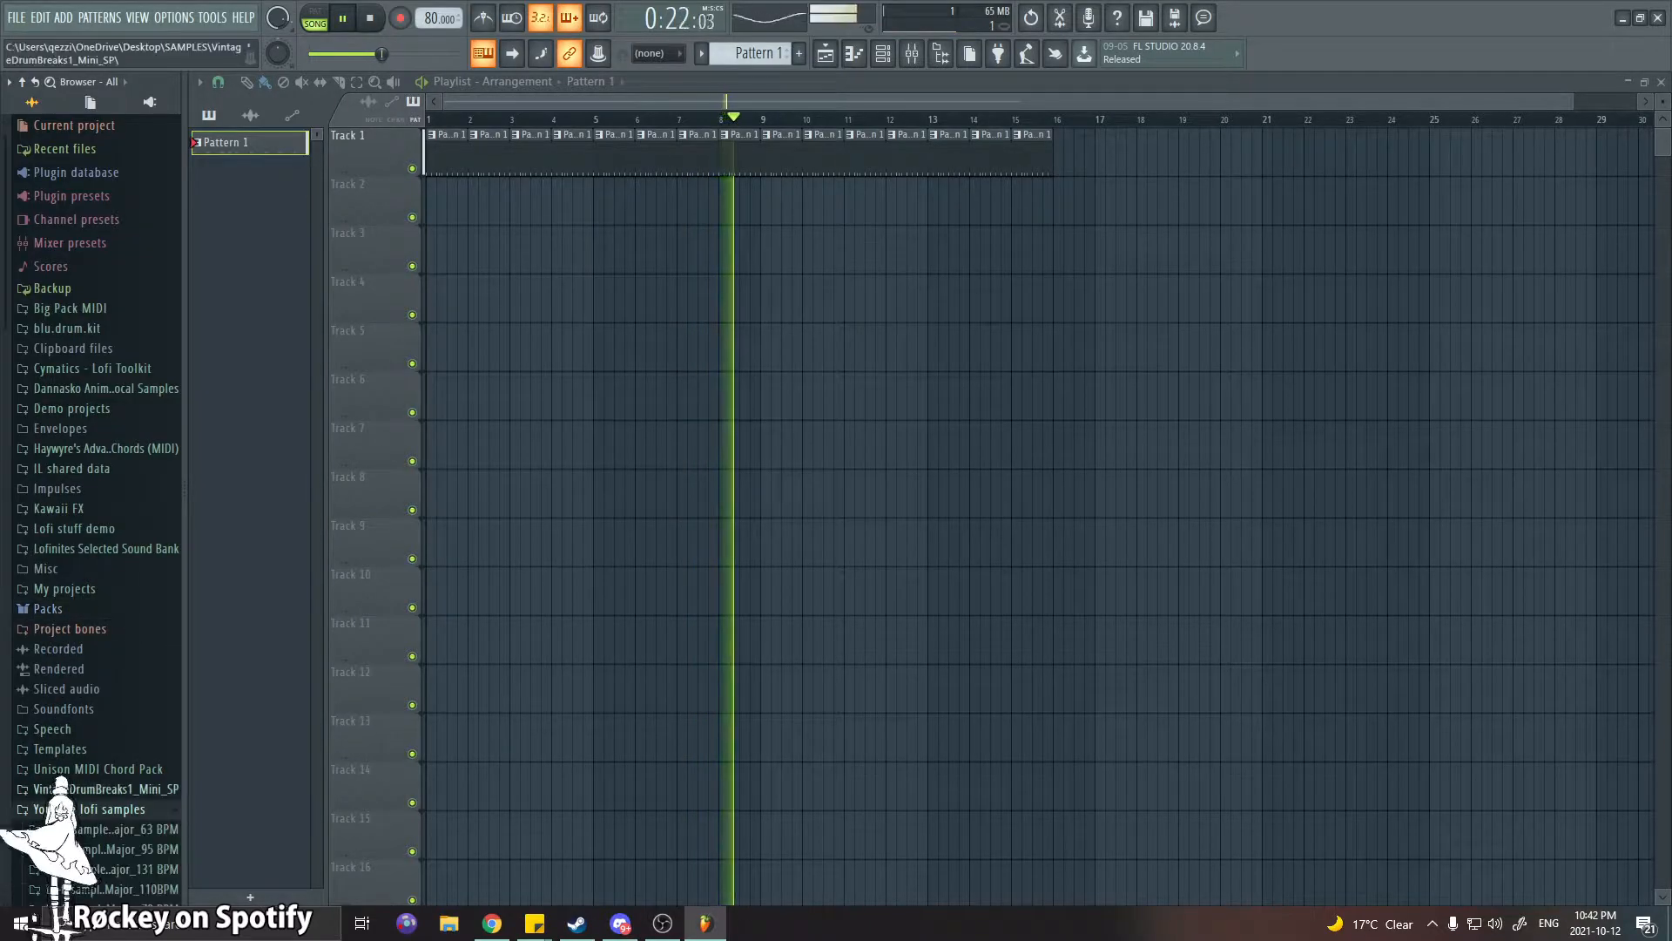
{"action": "scroll", "coordinate": [62, 779], "scroll_direction": "down", "scroll_amount": 2}
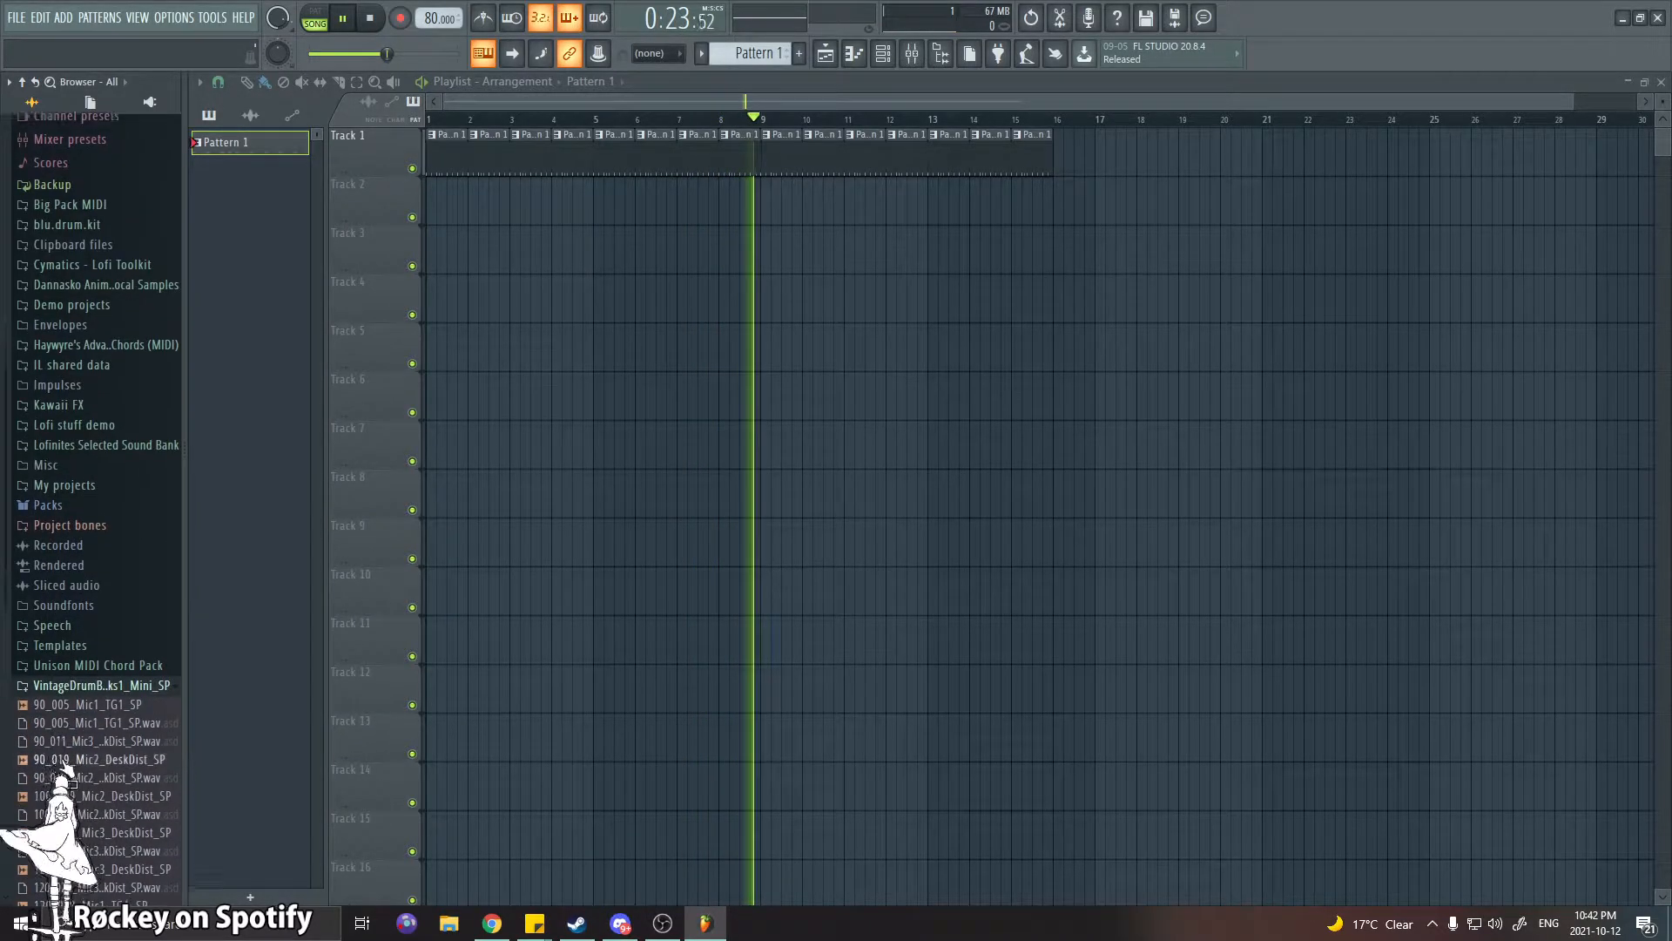
{"action": "left_click", "coordinate": [49, 681]}
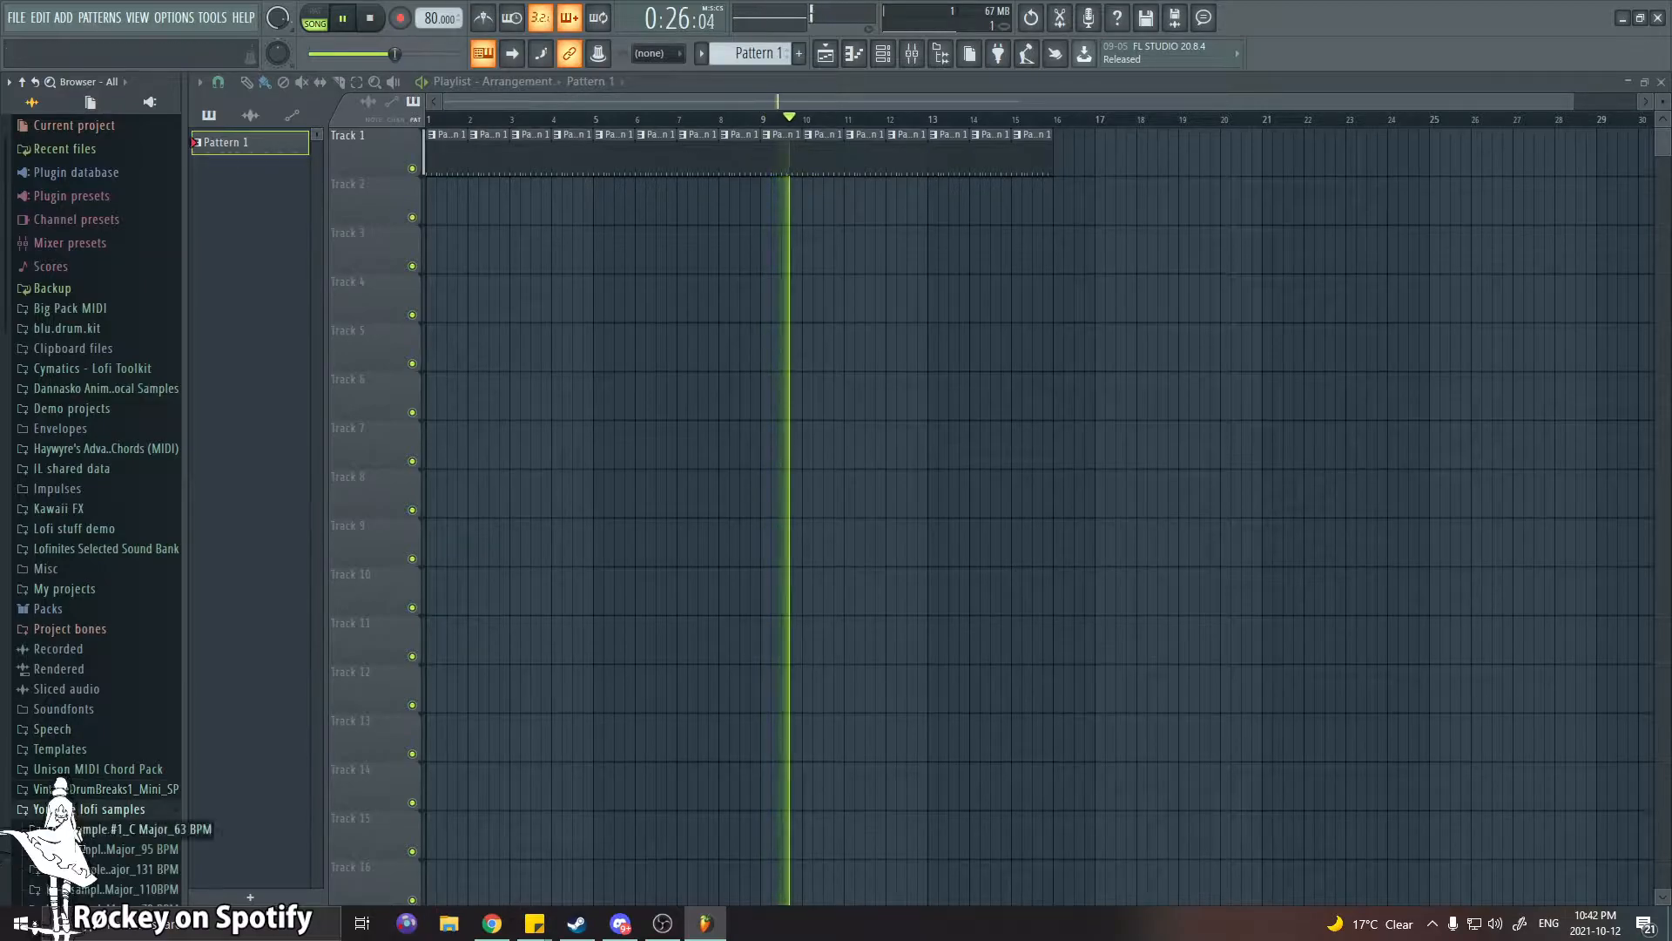
Place the wav sample from the #22_E Major_130BPM folder in Youtube lofi samples at bar 1 of Track 2, and stop playback
{"action": "left_click", "coordinate": [104, 808]}
{"action": "scroll", "coordinate": [114, 823], "scroll_direction": "down", "scroll_amount": 2}
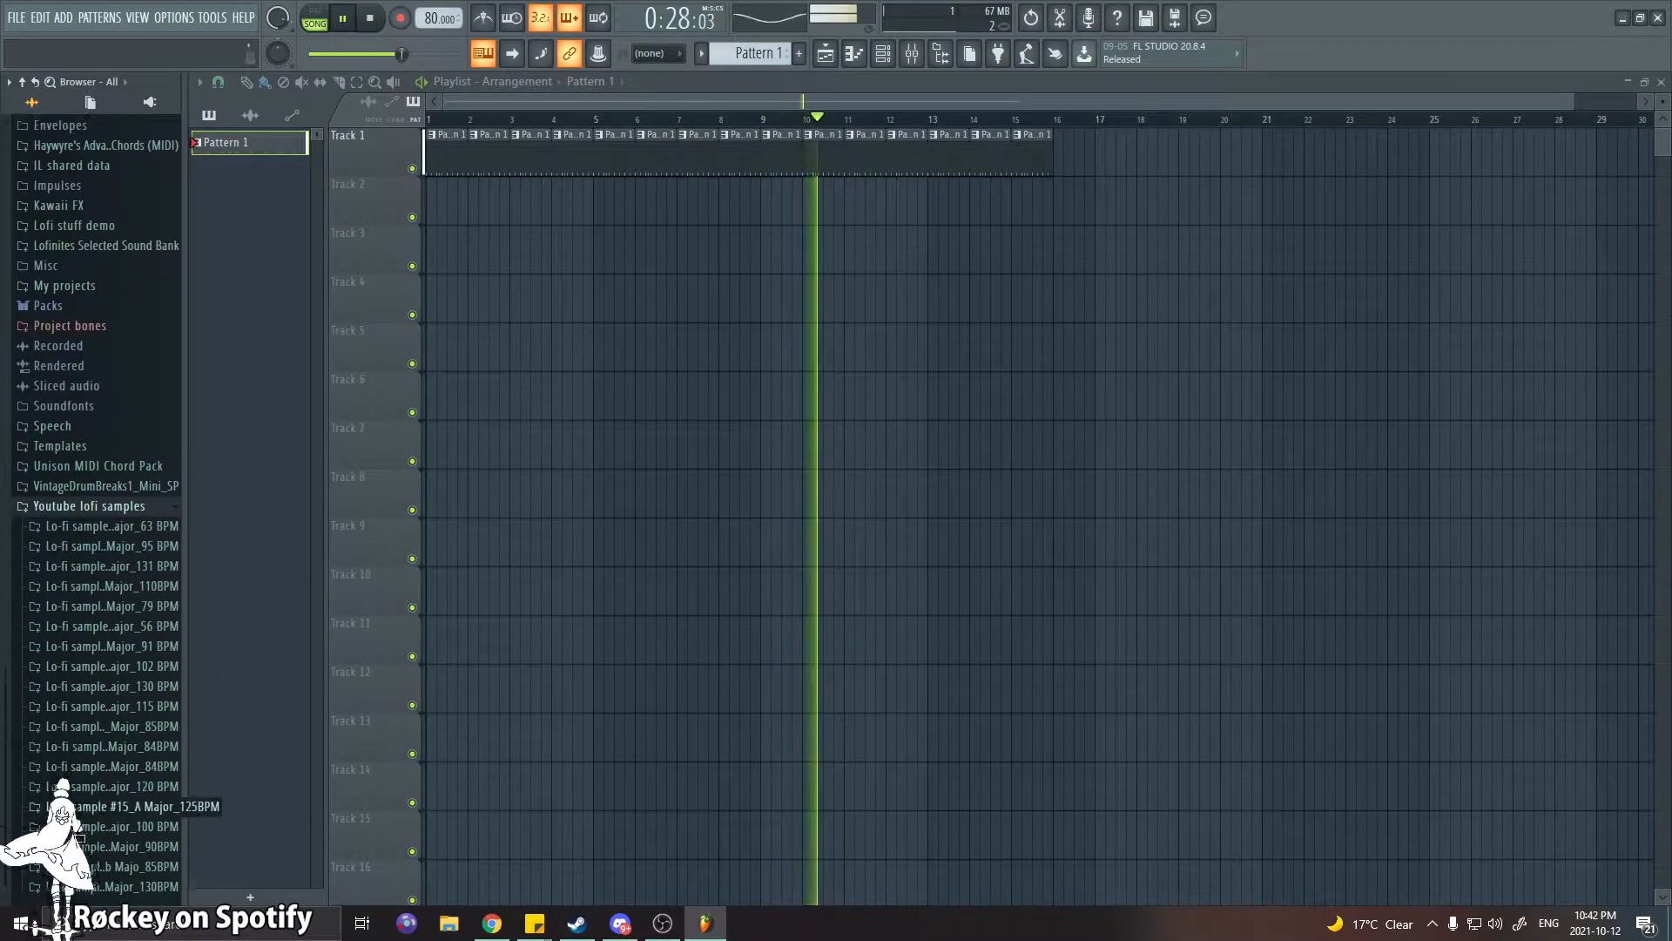
{"action": "scroll", "coordinate": [104, 871], "scroll_direction": "down", "scroll_amount": 2}
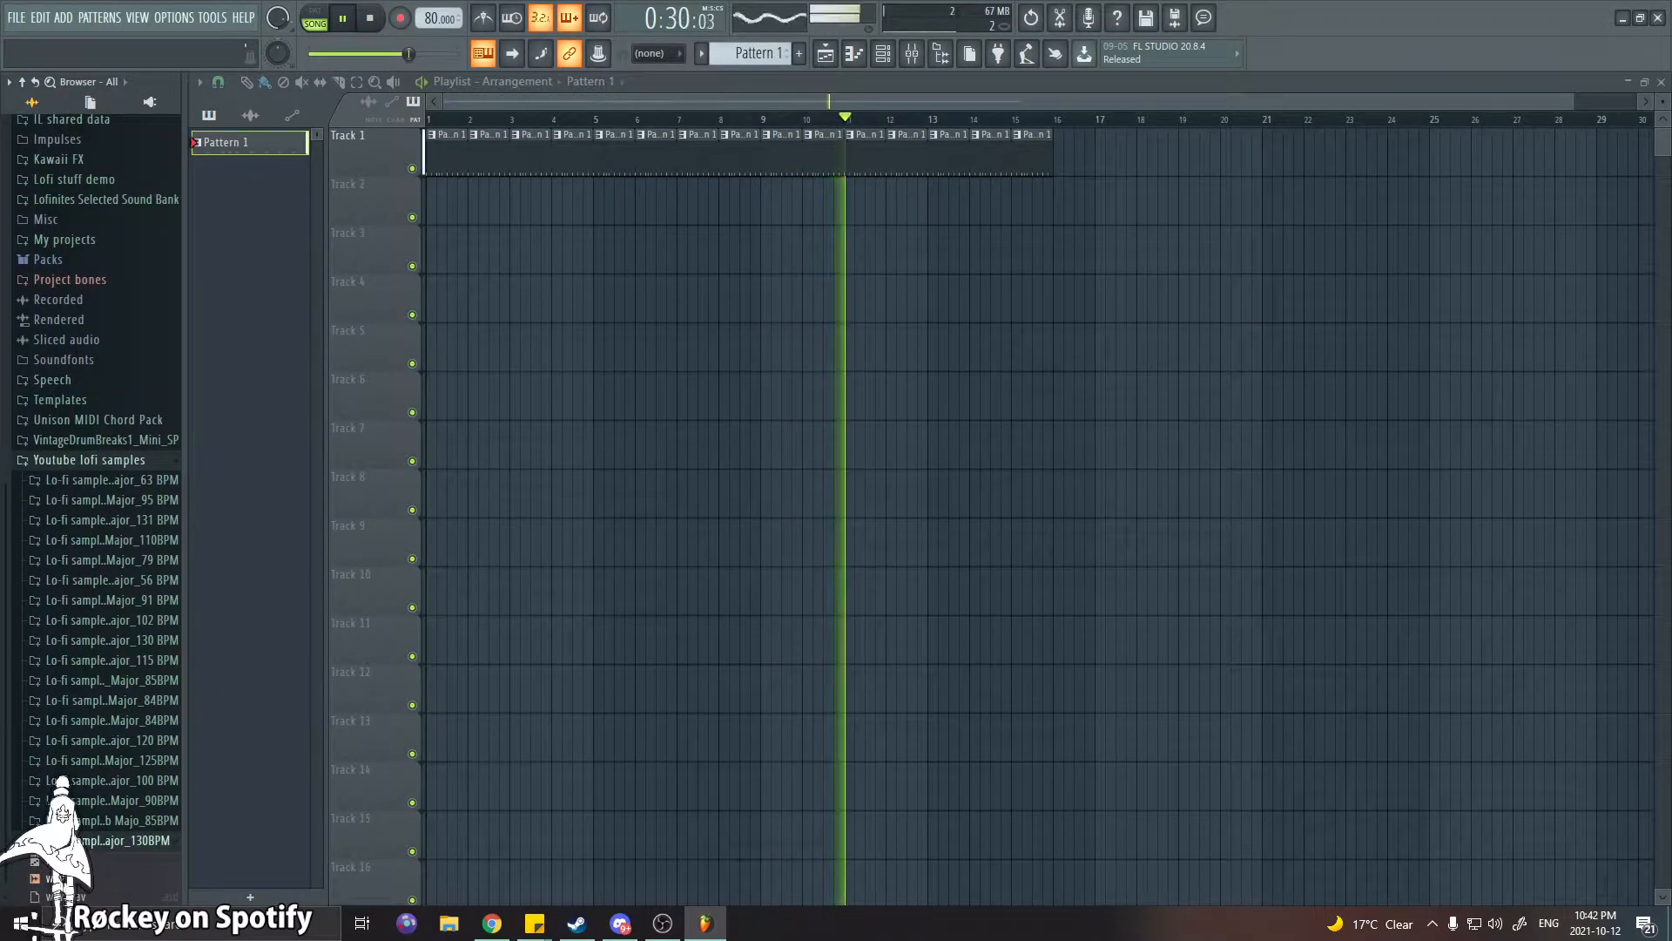
{"action": "left_click_drag", "start_coordinate": [74, 895], "coordinate": [389, 212]}
{"action": "left_click", "coordinate": [343, 17]}
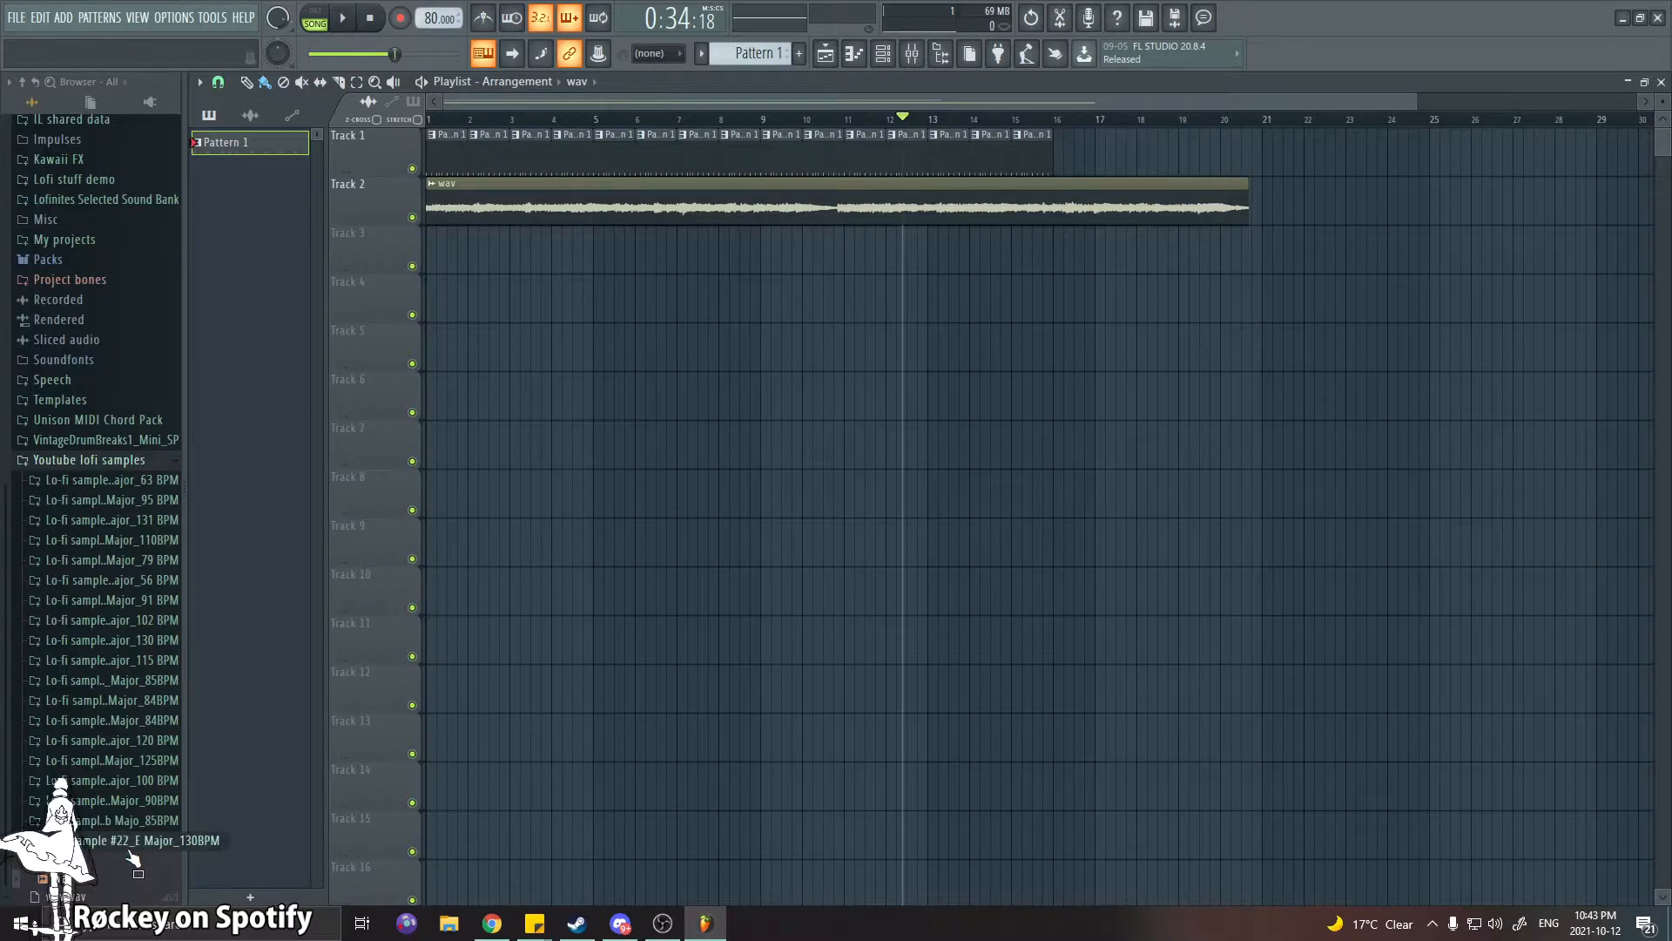
Set the tempo to 130 BPM and play the arrangement briefly from the beginning
{"action": "left_click_drag", "start_coordinate": [431, 18], "coordinate": [431, 9]}
{"action": "left_click", "coordinate": [427, 119]}
{"action": "left_click", "coordinate": [345, 19]}
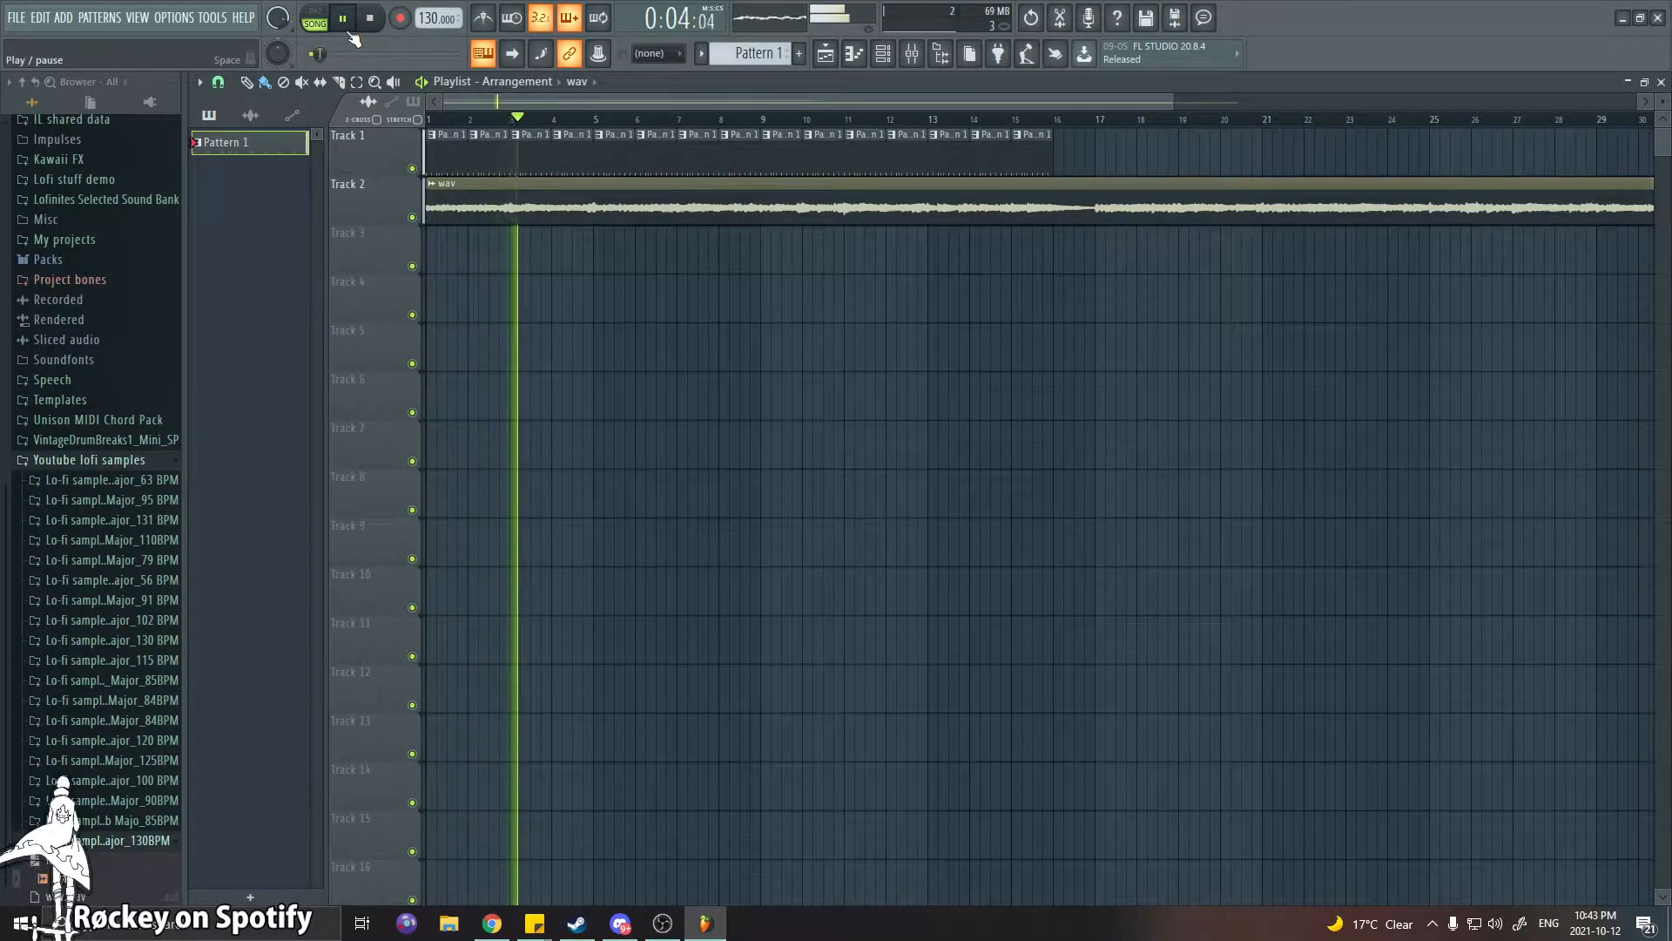
{"action": "left_click", "coordinate": [349, 31]}
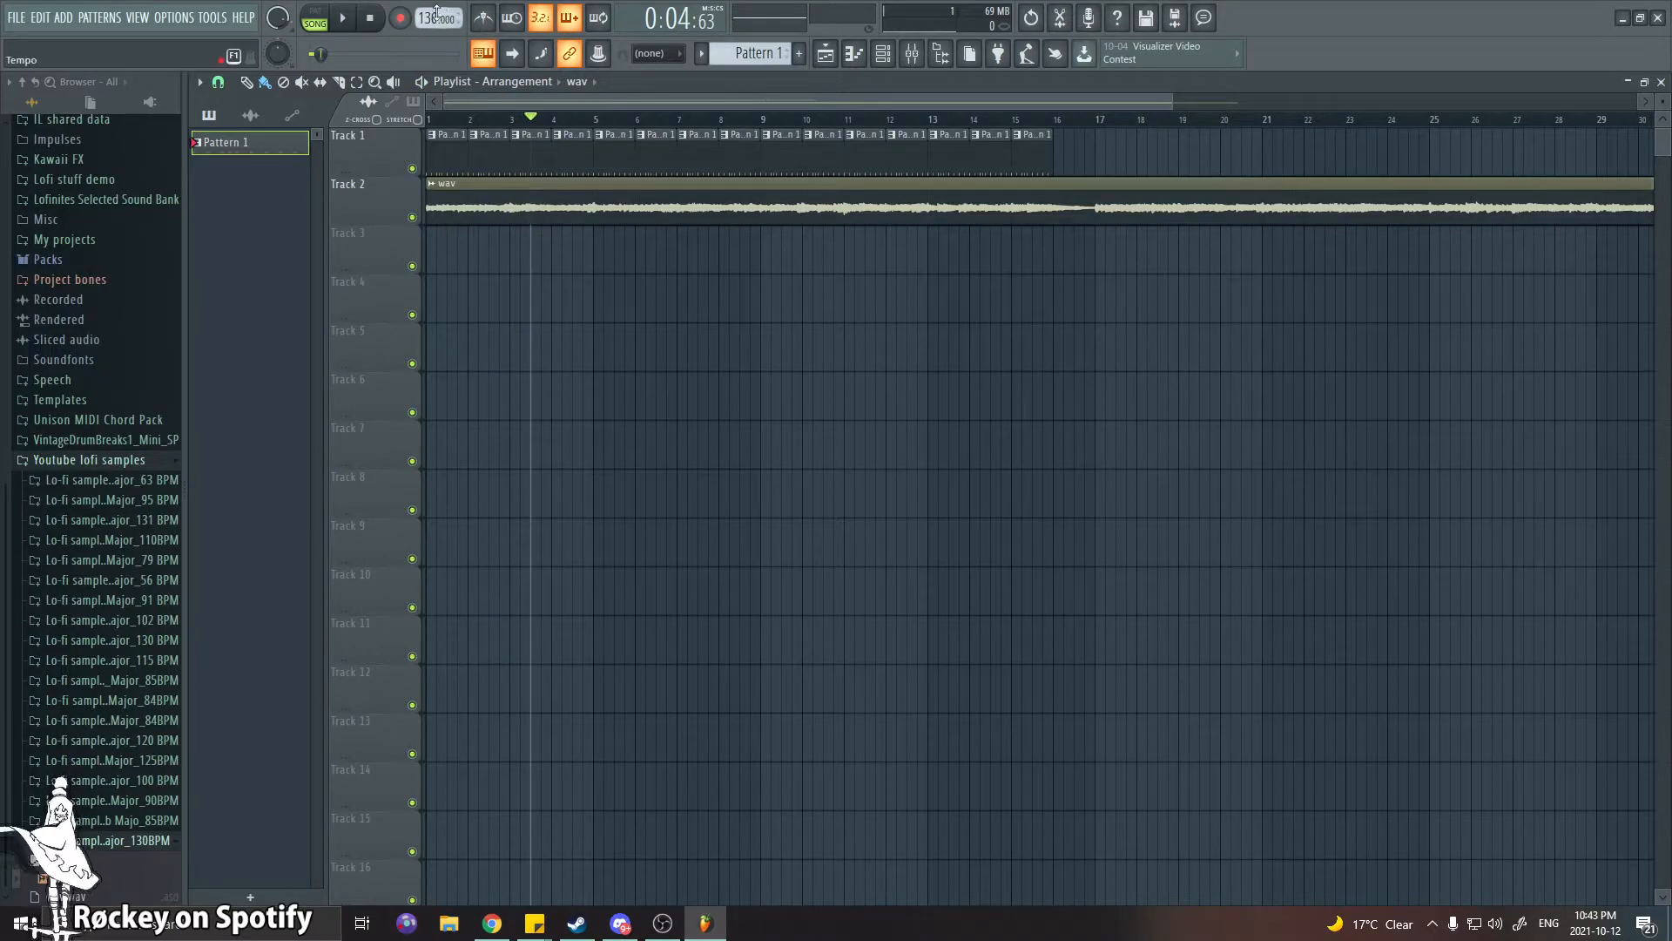
{"action": "scroll", "coordinate": [1200, 124], "scroll_direction": "down", "scroll_amount": 3}
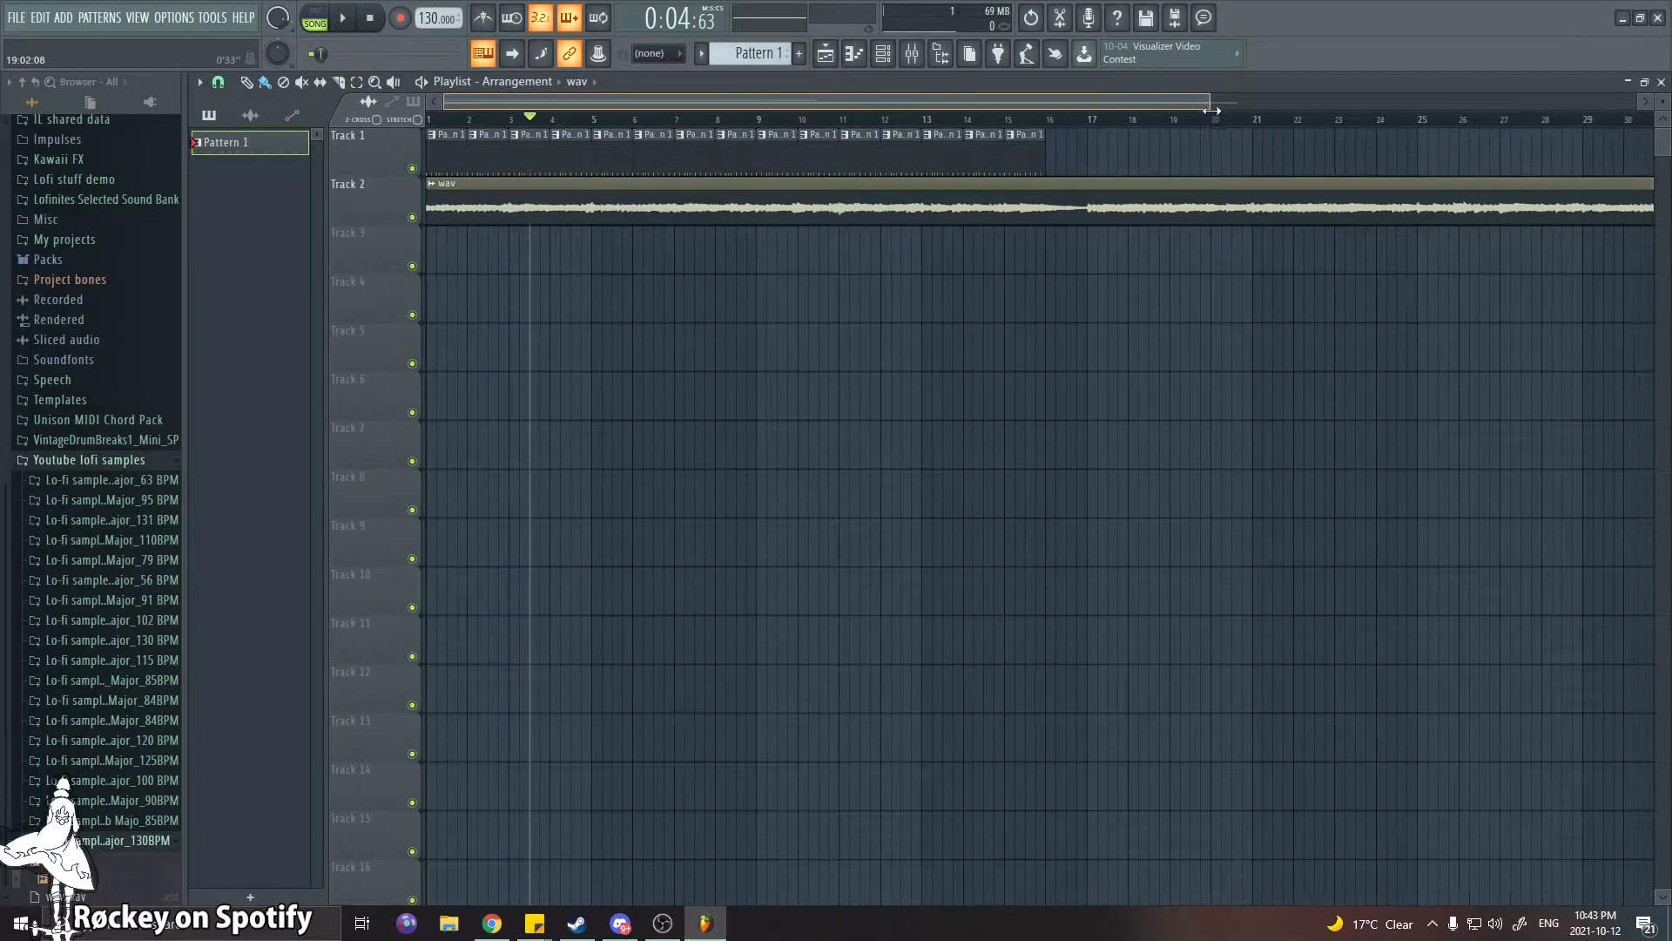
{"action": "right_click", "coordinate": [826, 221]}
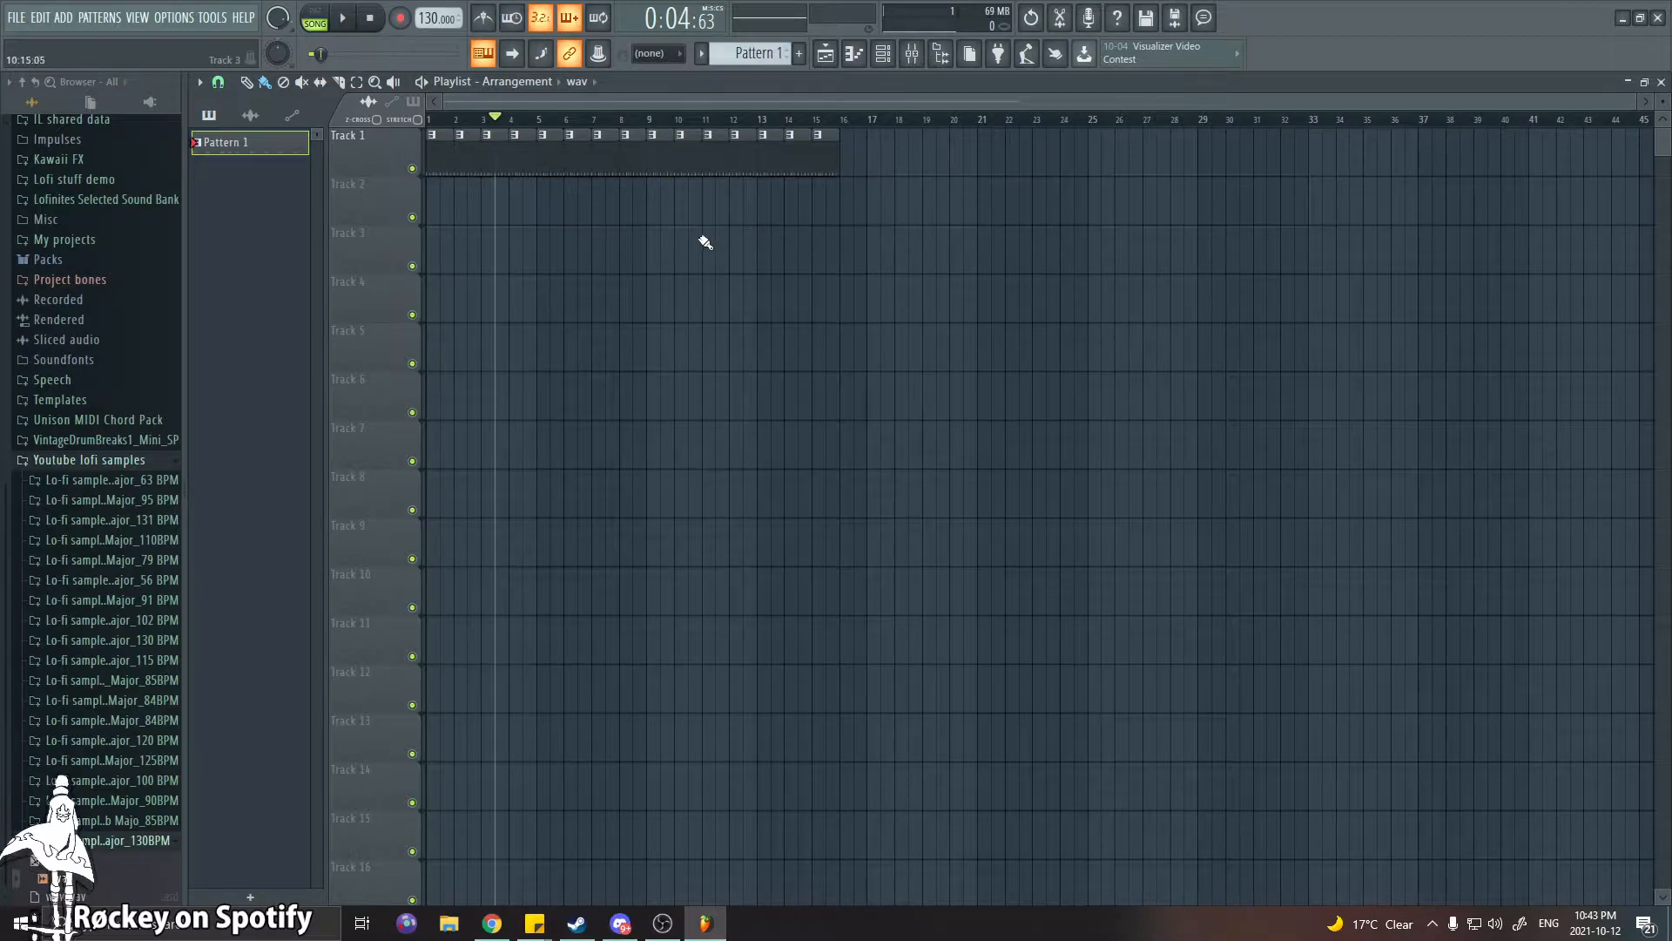
{"action": "key", "text": "ctrl+z"}
Open the channel settings of the wav clip on Track 2 and inspect the pitch options for time stretching
{"action": "left_click", "coordinate": [431, 192]}
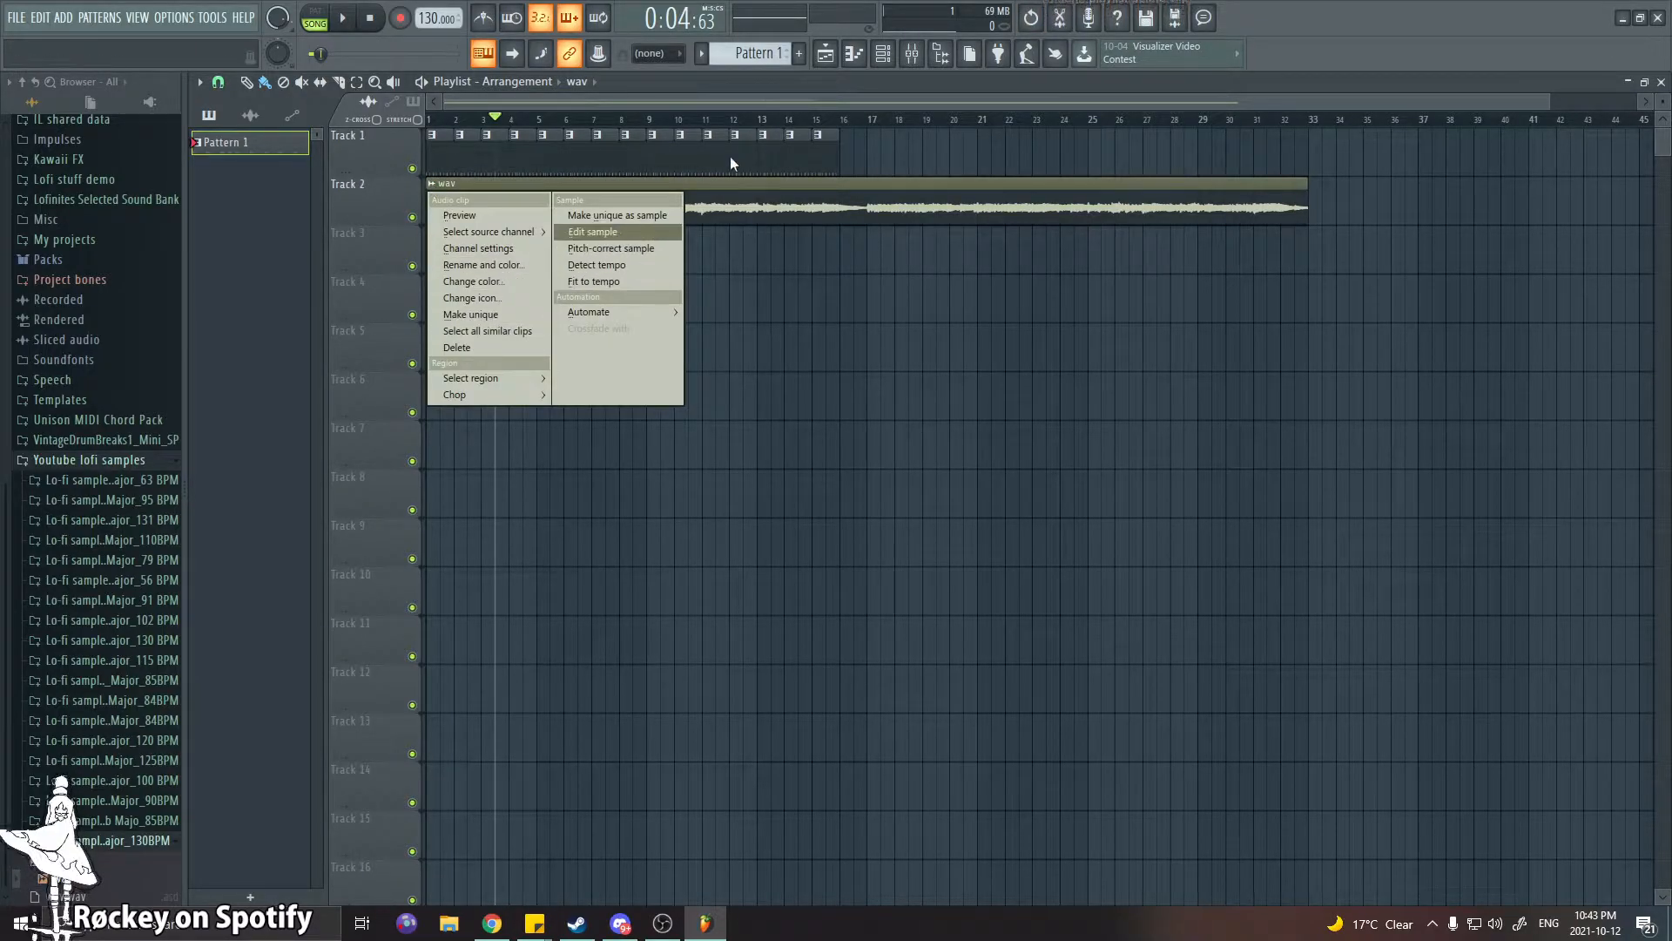
{"action": "double_click", "coordinate": [738, 184]}
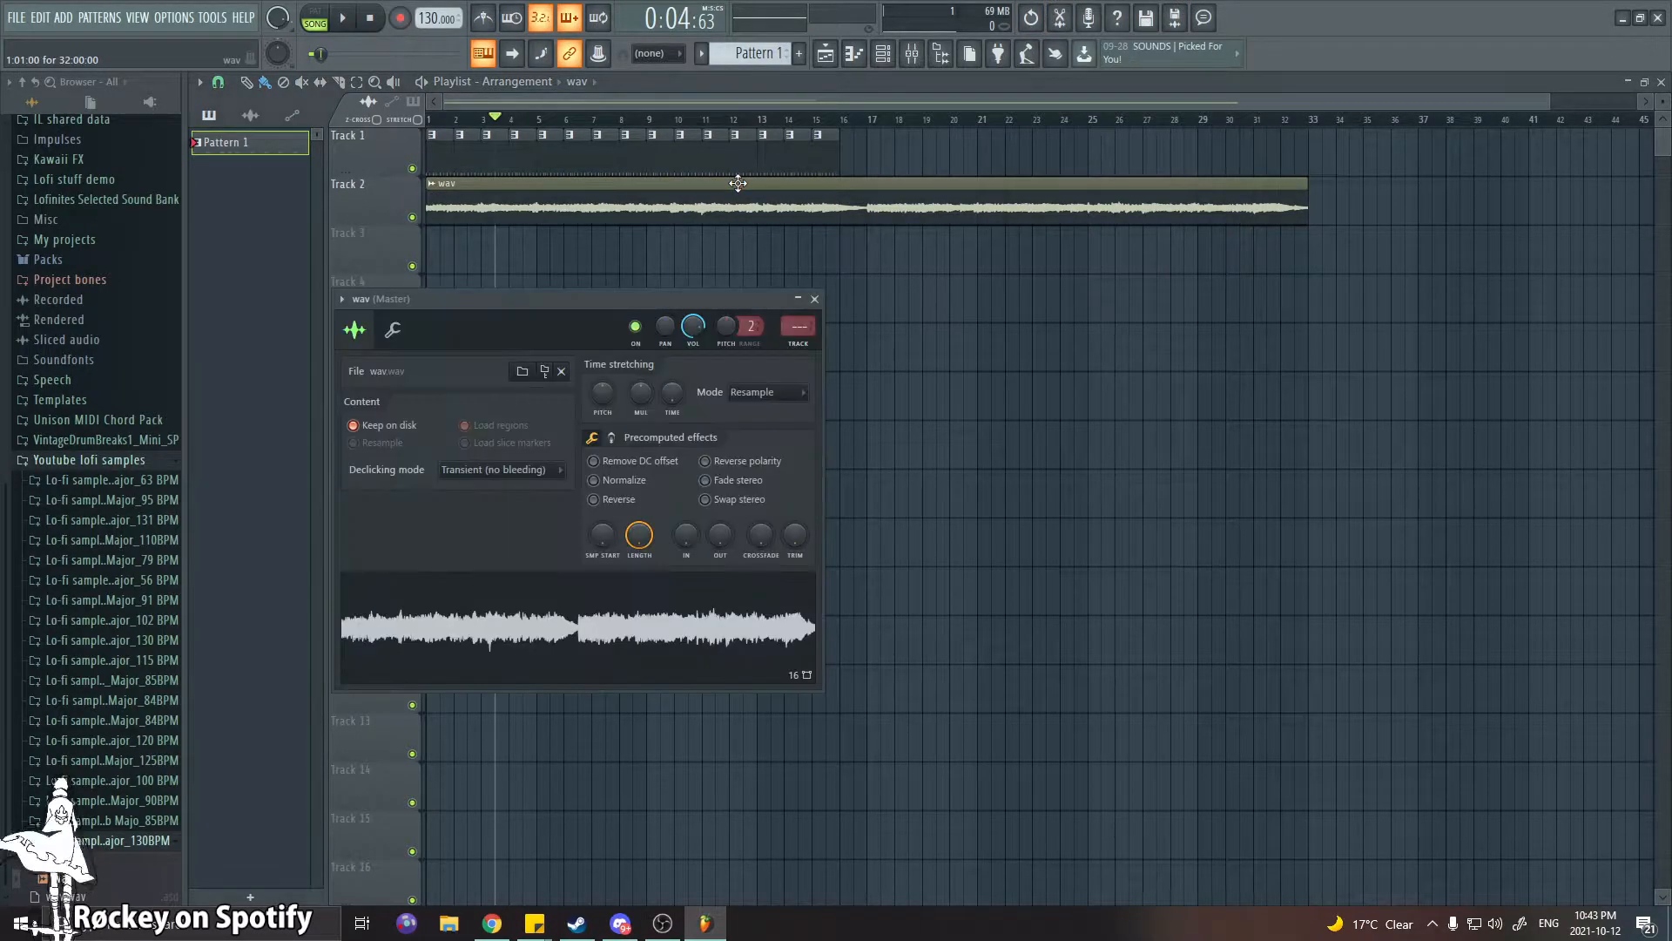
{"action": "right_click", "coordinate": [603, 397]}
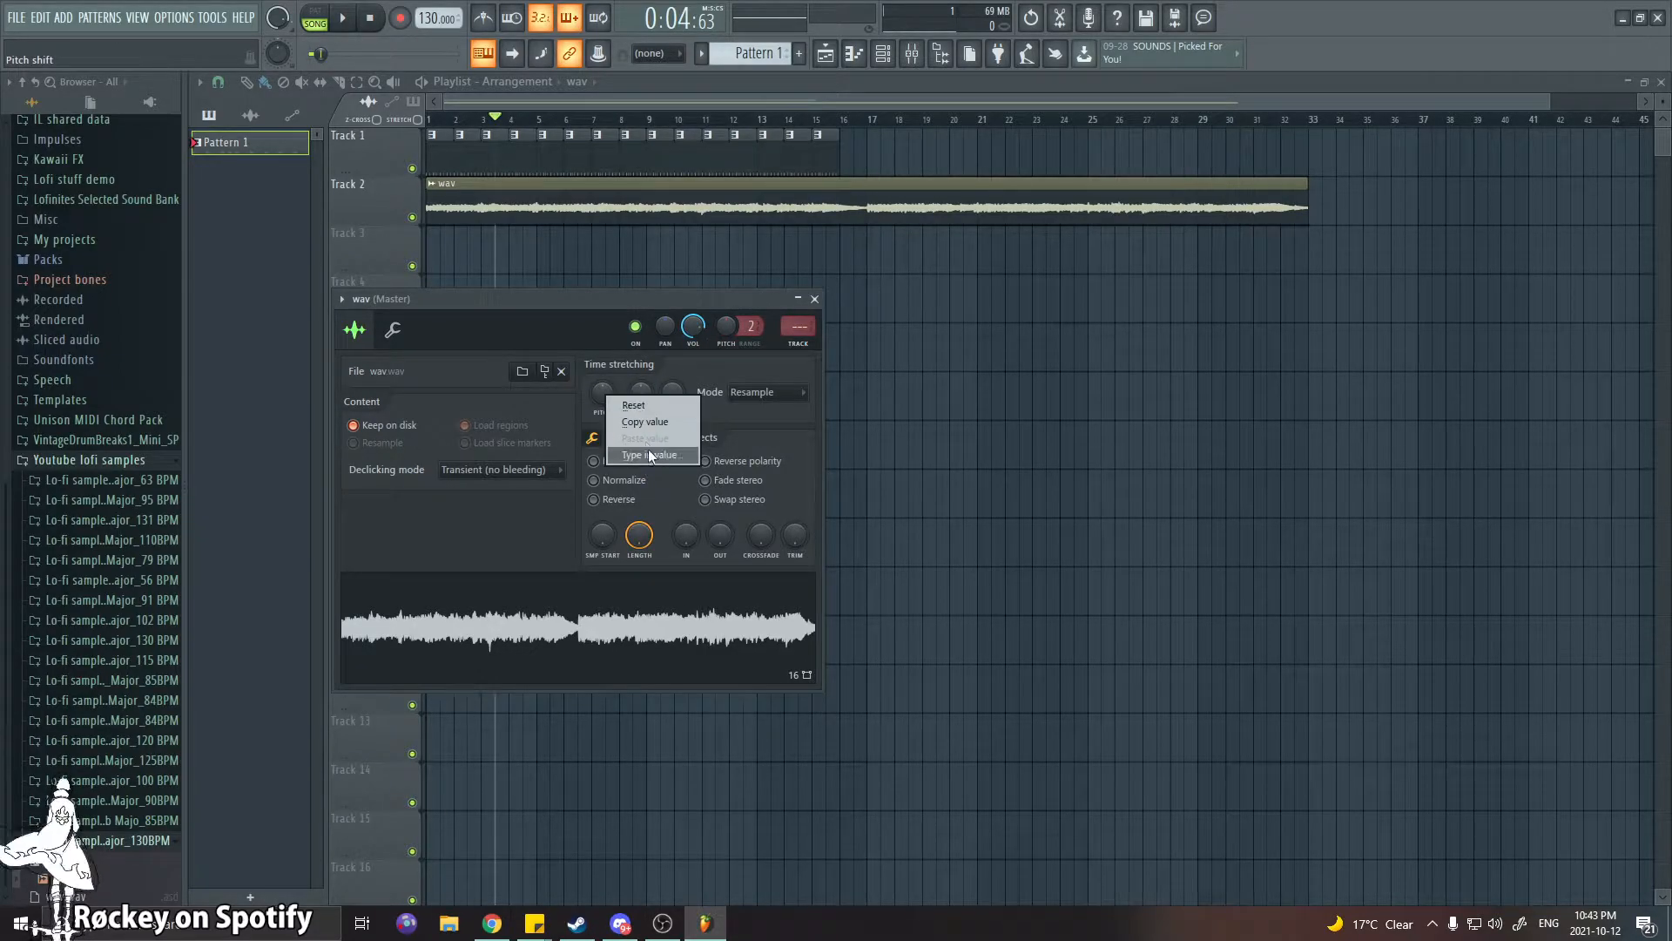
{"action": "left_click", "coordinate": [702, 356]}
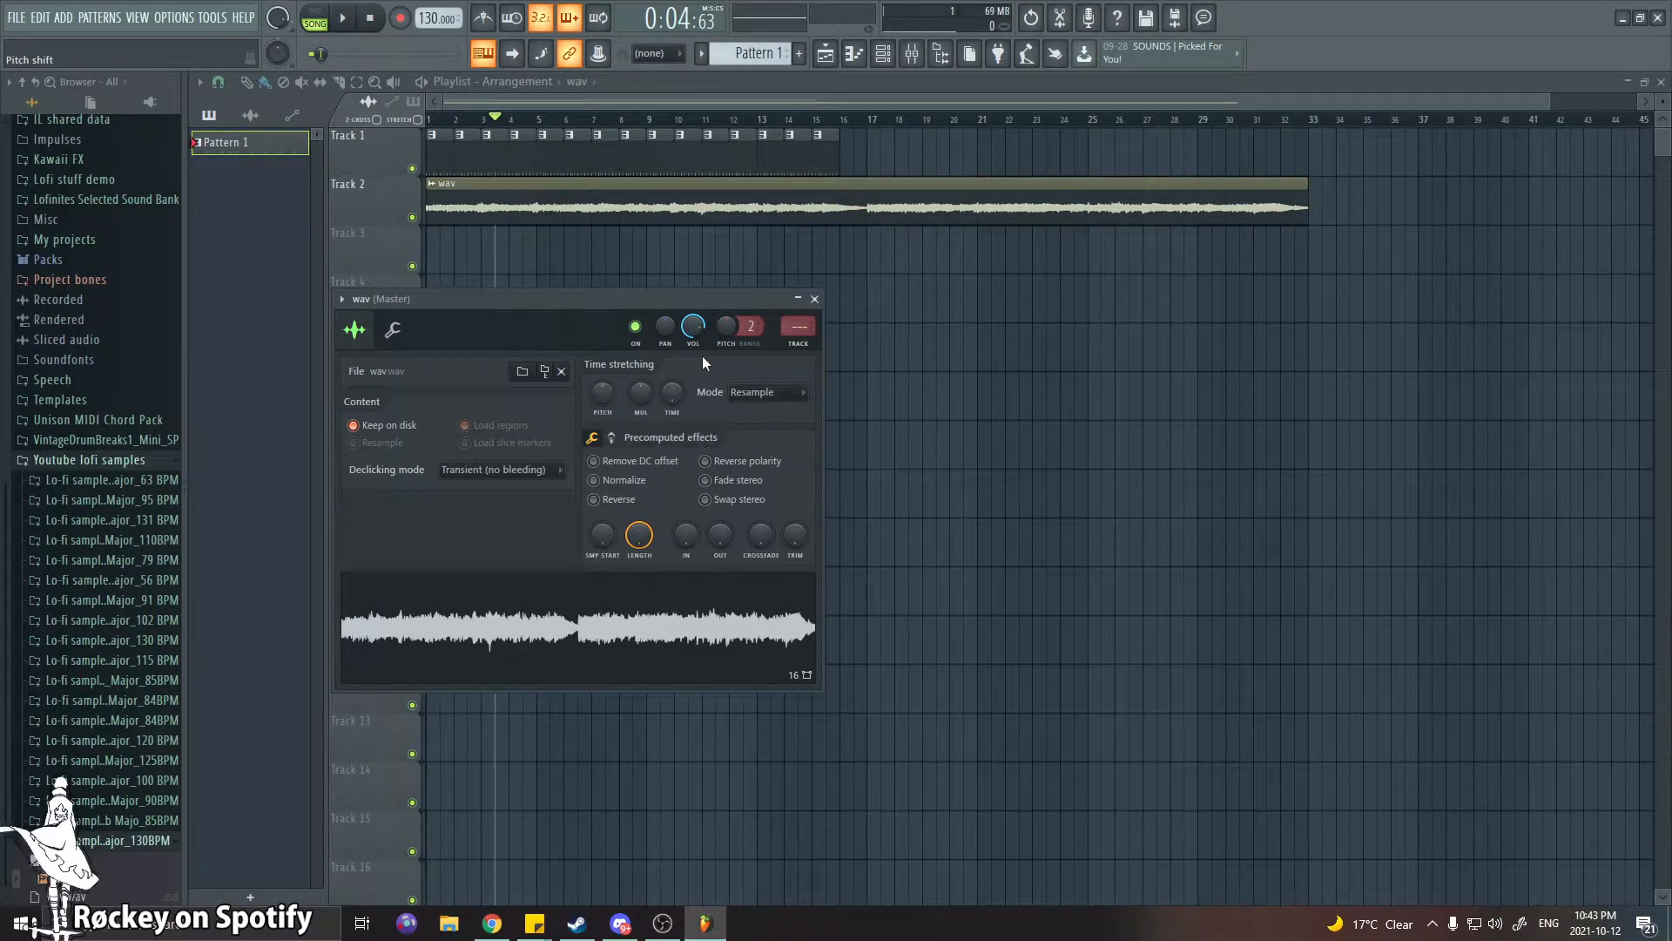
{"action": "right_click", "coordinate": [597, 401]}
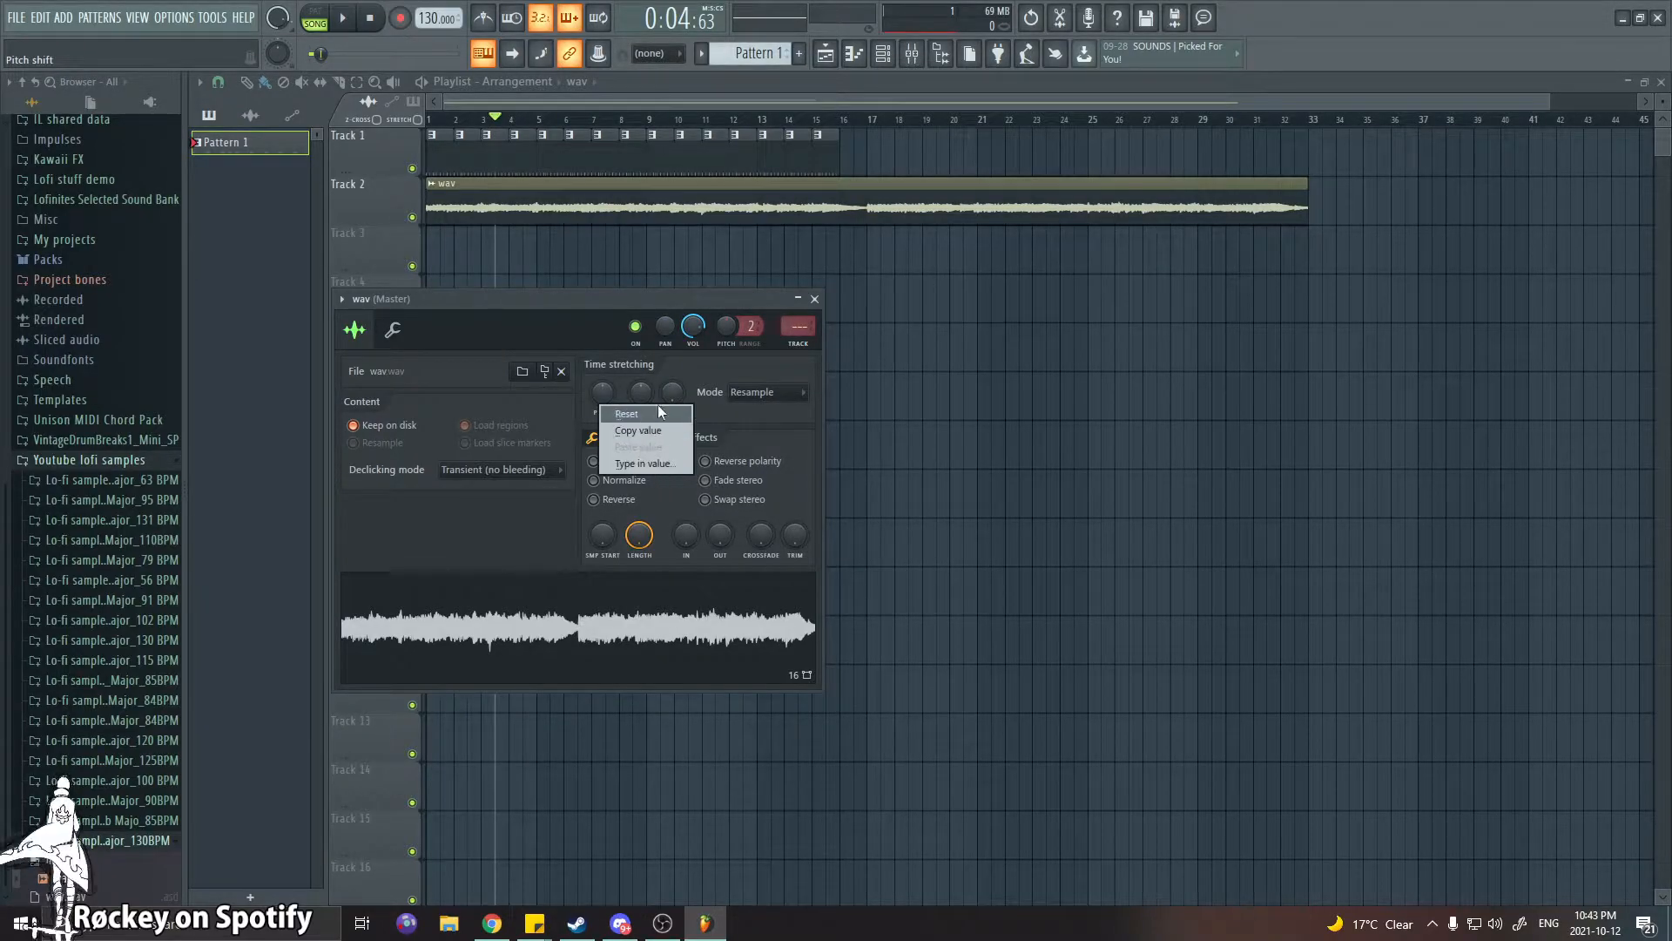
{"action": "left_click", "coordinate": [696, 369]}
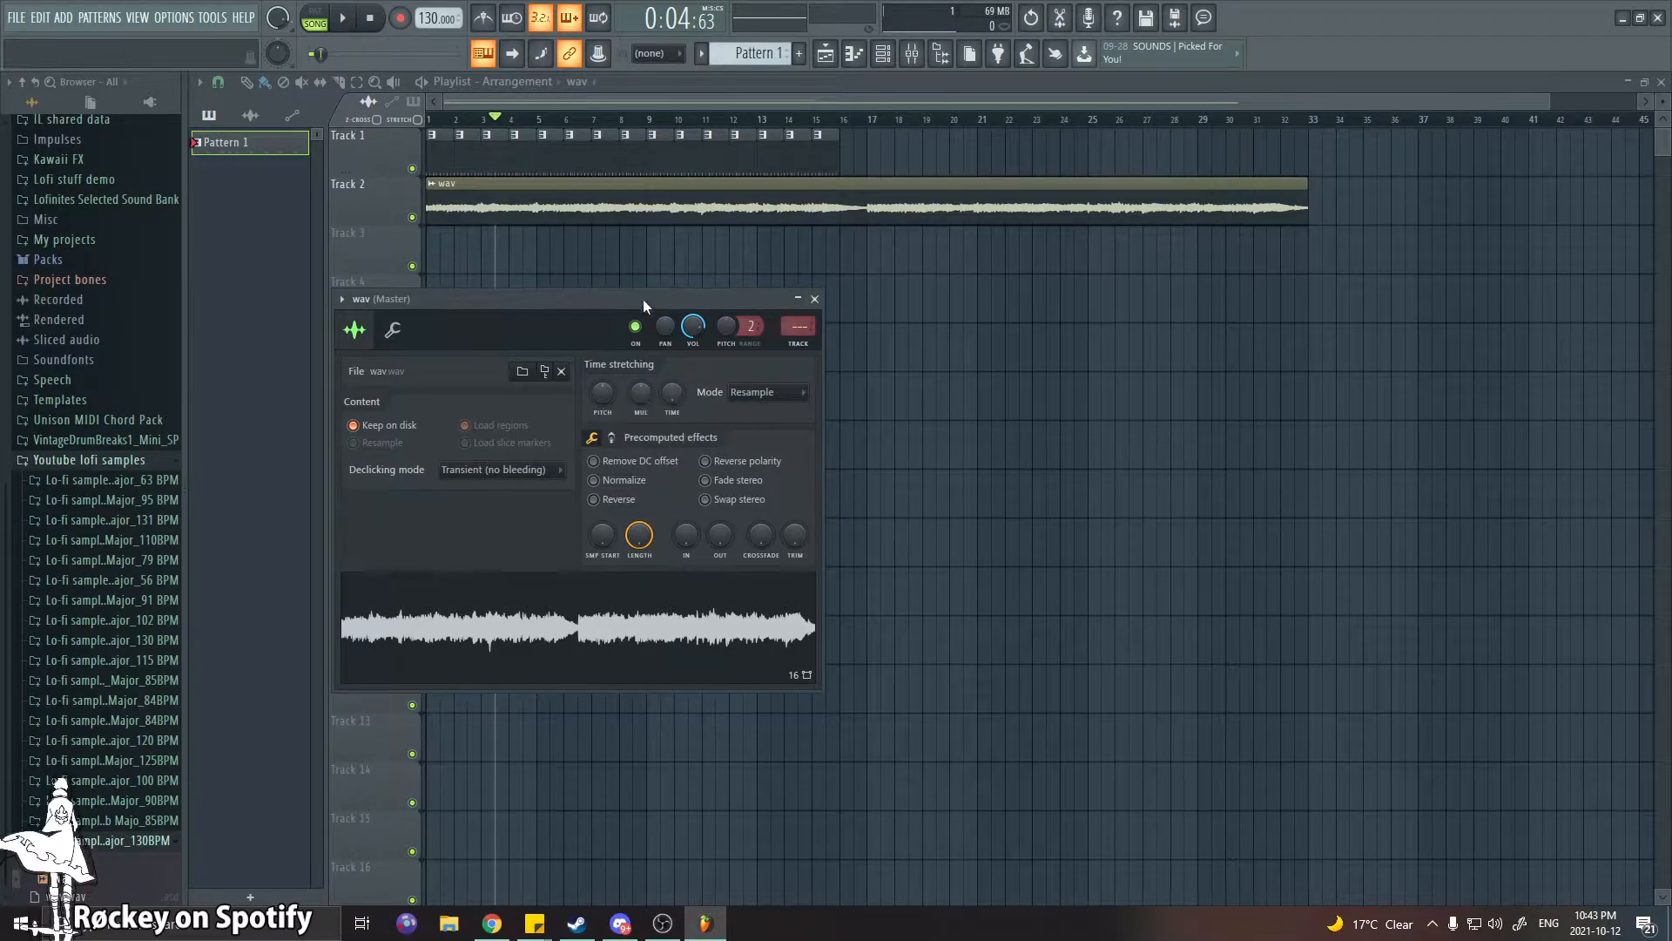
Set the wav sample's stretch time to Project tempo and close its channel settings
{"action": "right_click", "coordinate": [670, 399]}
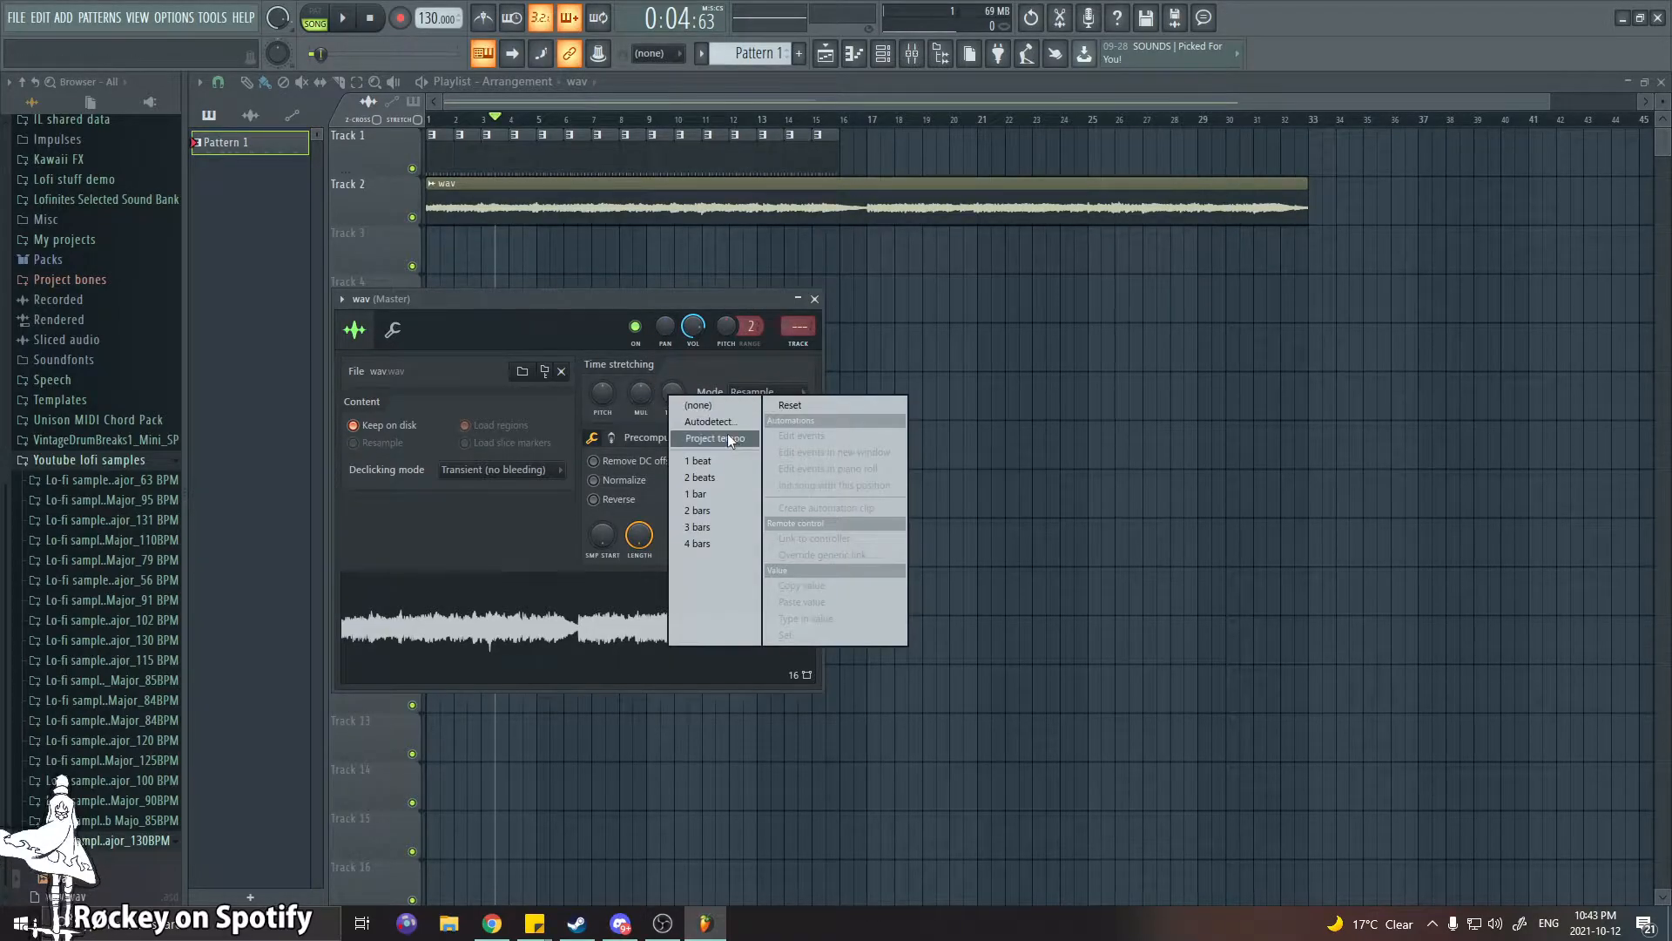
{"action": "left_click", "coordinate": [673, 393]}
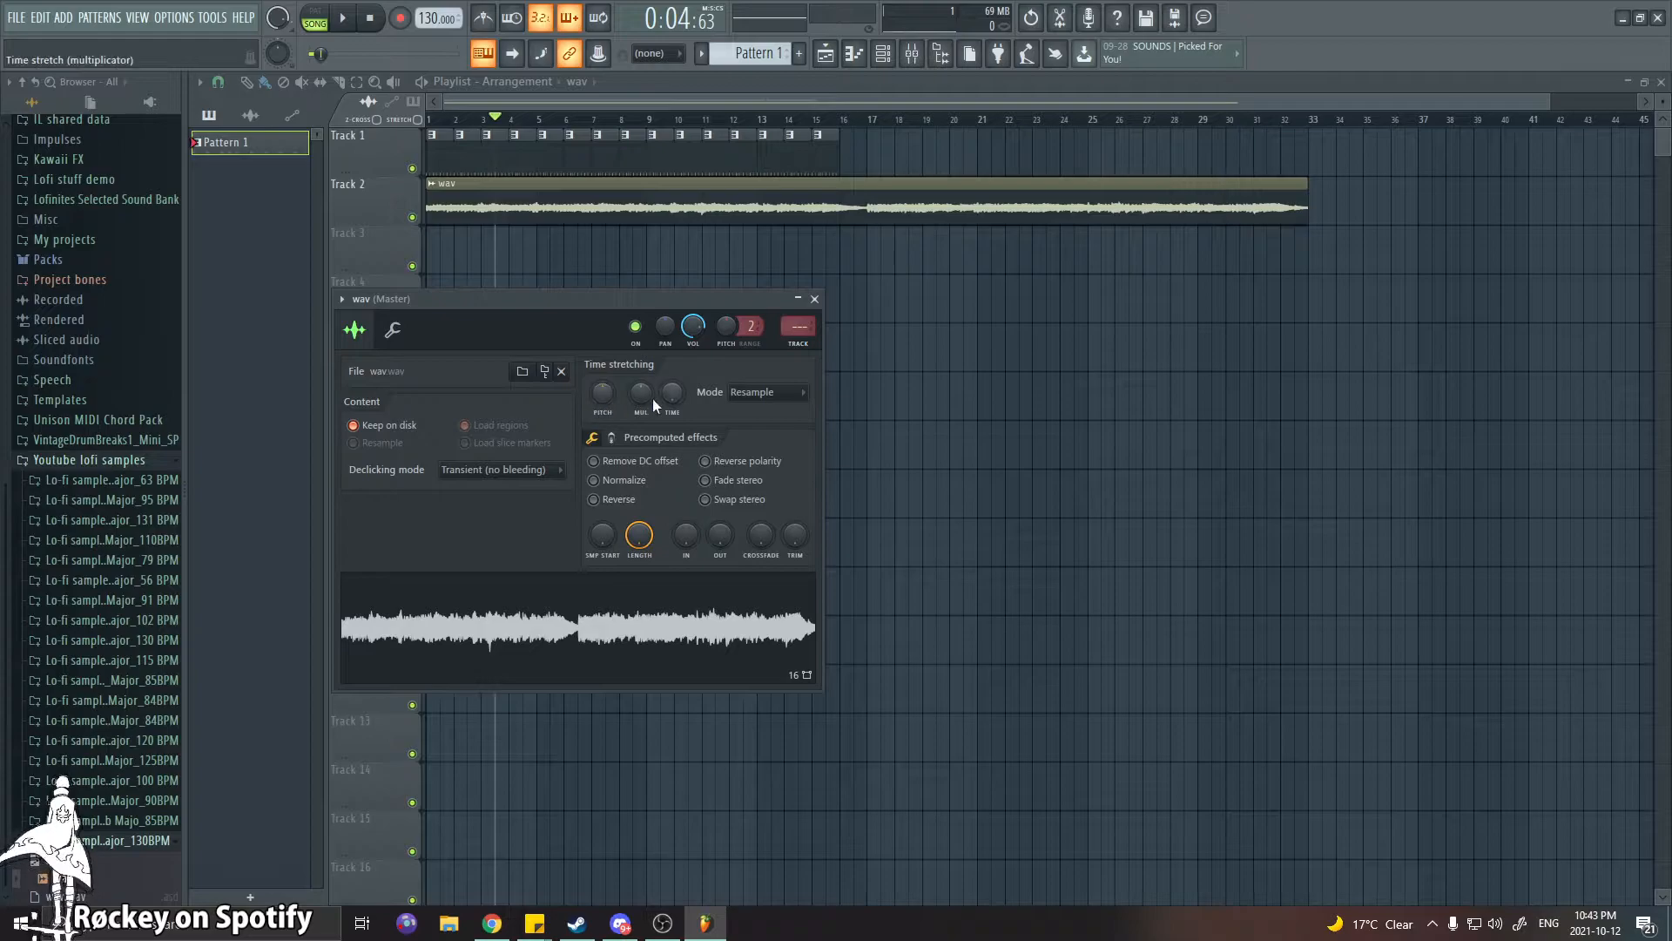
{"action": "right_click", "coordinate": [672, 395]}
{"action": "left_click", "coordinate": [718, 436]}
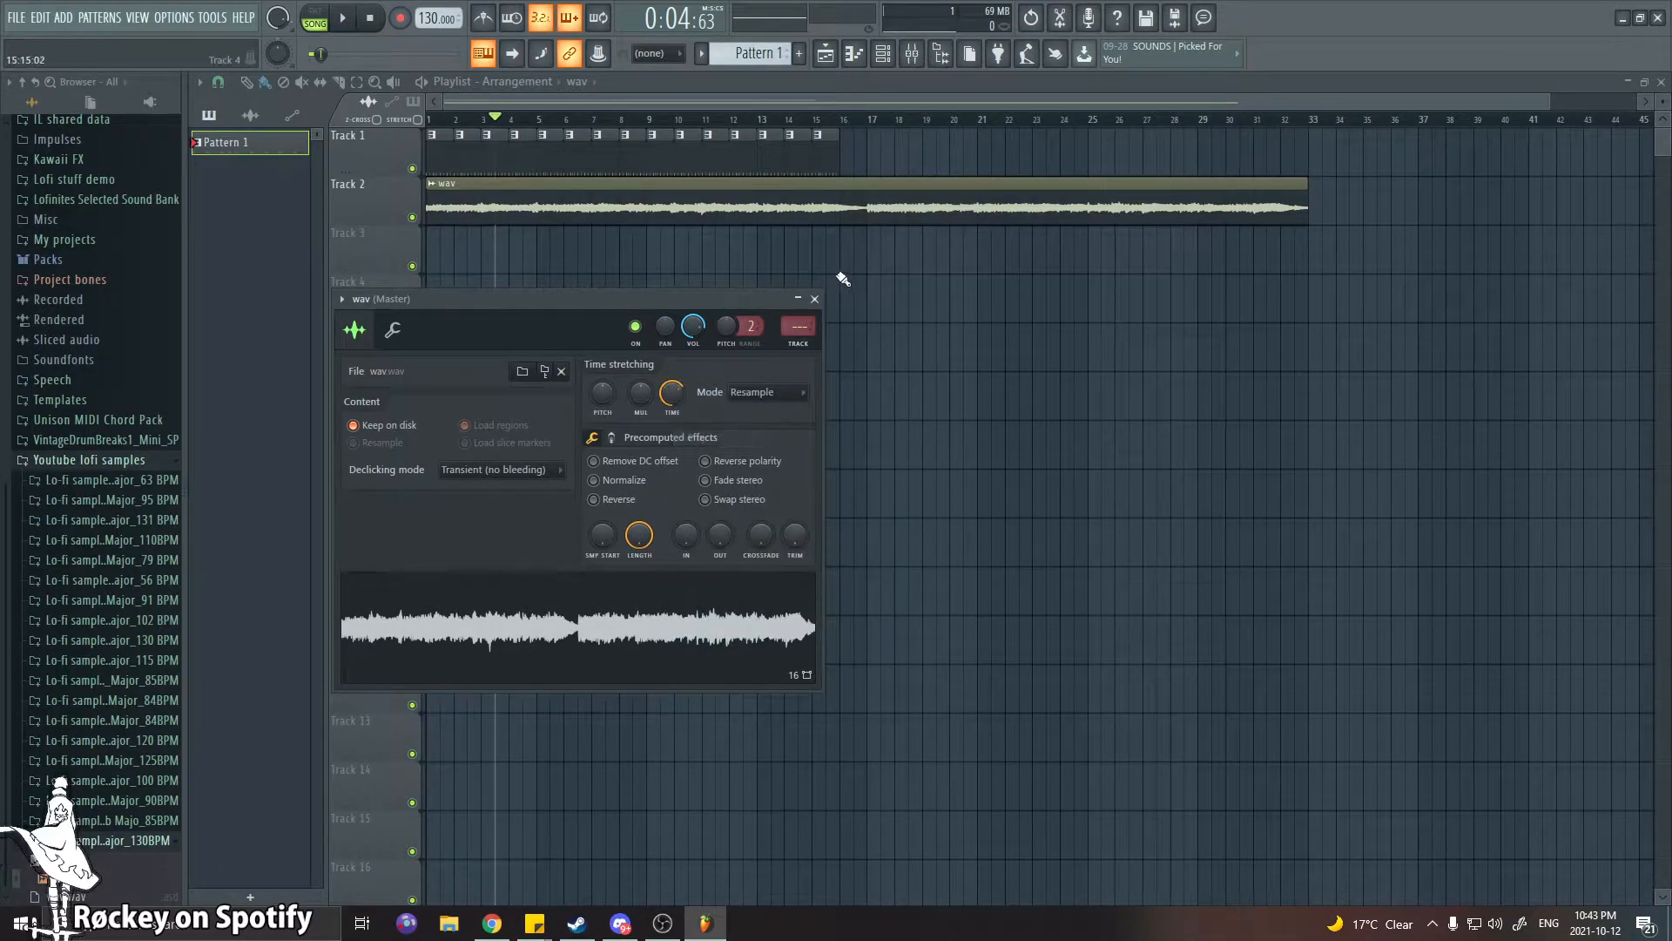
{"action": "left_click", "coordinate": [815, 299]}
Lower the tempo to 95 BPM and play the arrangement briefly to hear the stretched sample
{"action": "left_click_drag", "start_coordinate": [431, 18], "coordinate": [431, 28]}
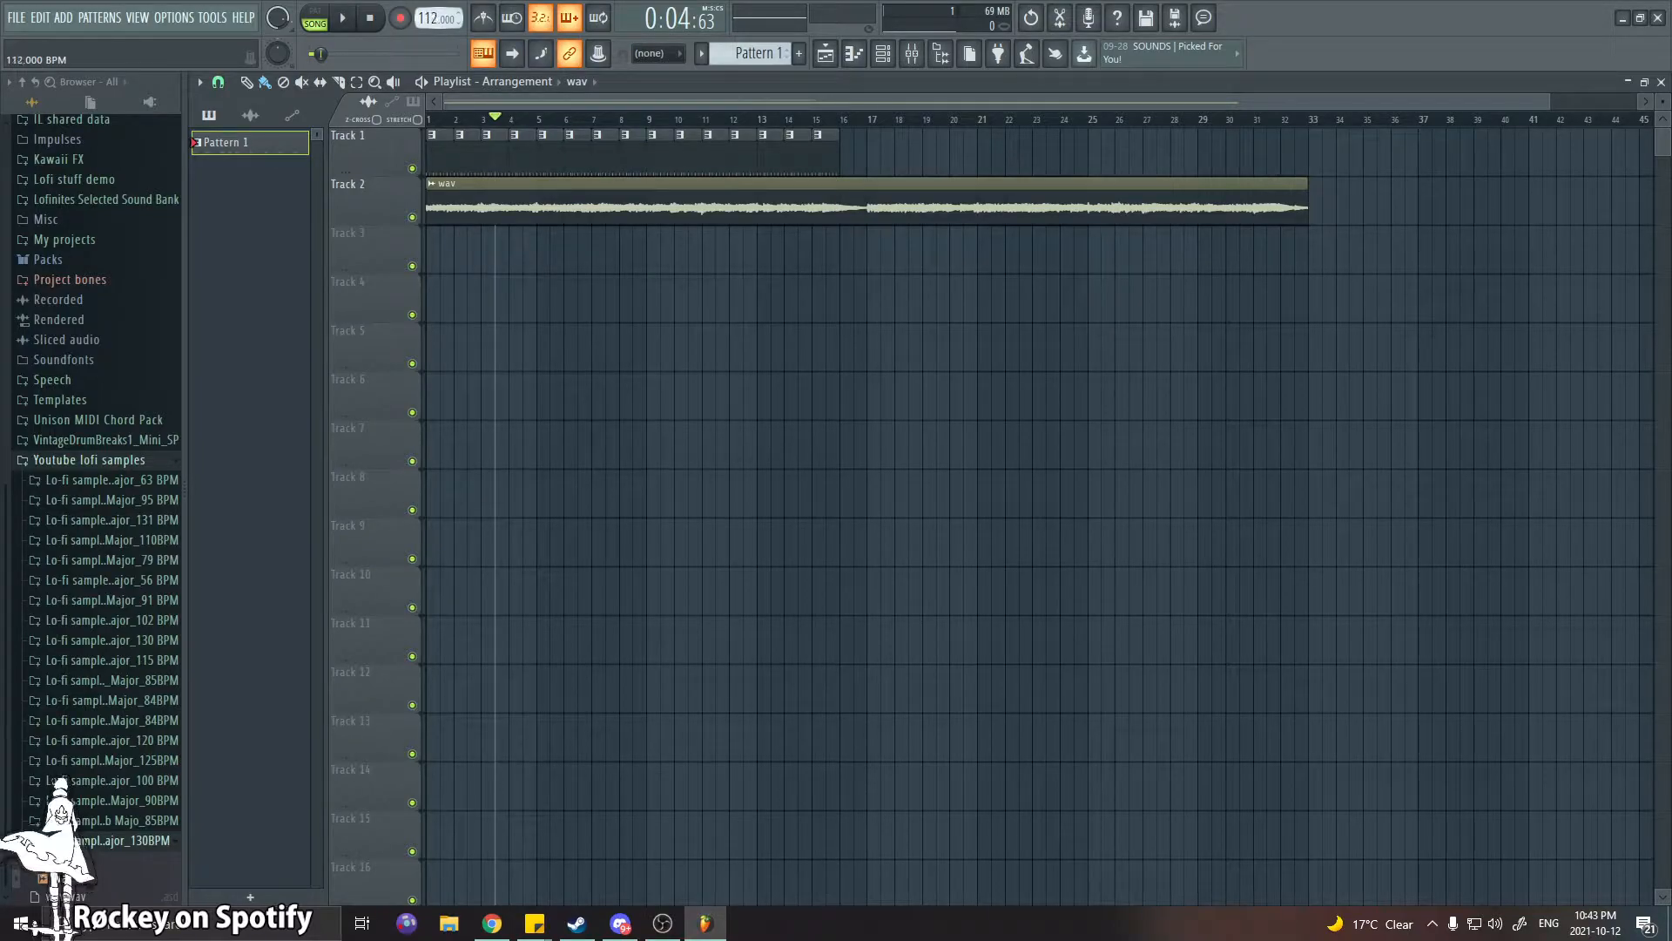
{"action": "left_click_drag", "start_coordinate": [431, 17], "coordinate": [431, 19]}
{"action": "key", "text": "space"}
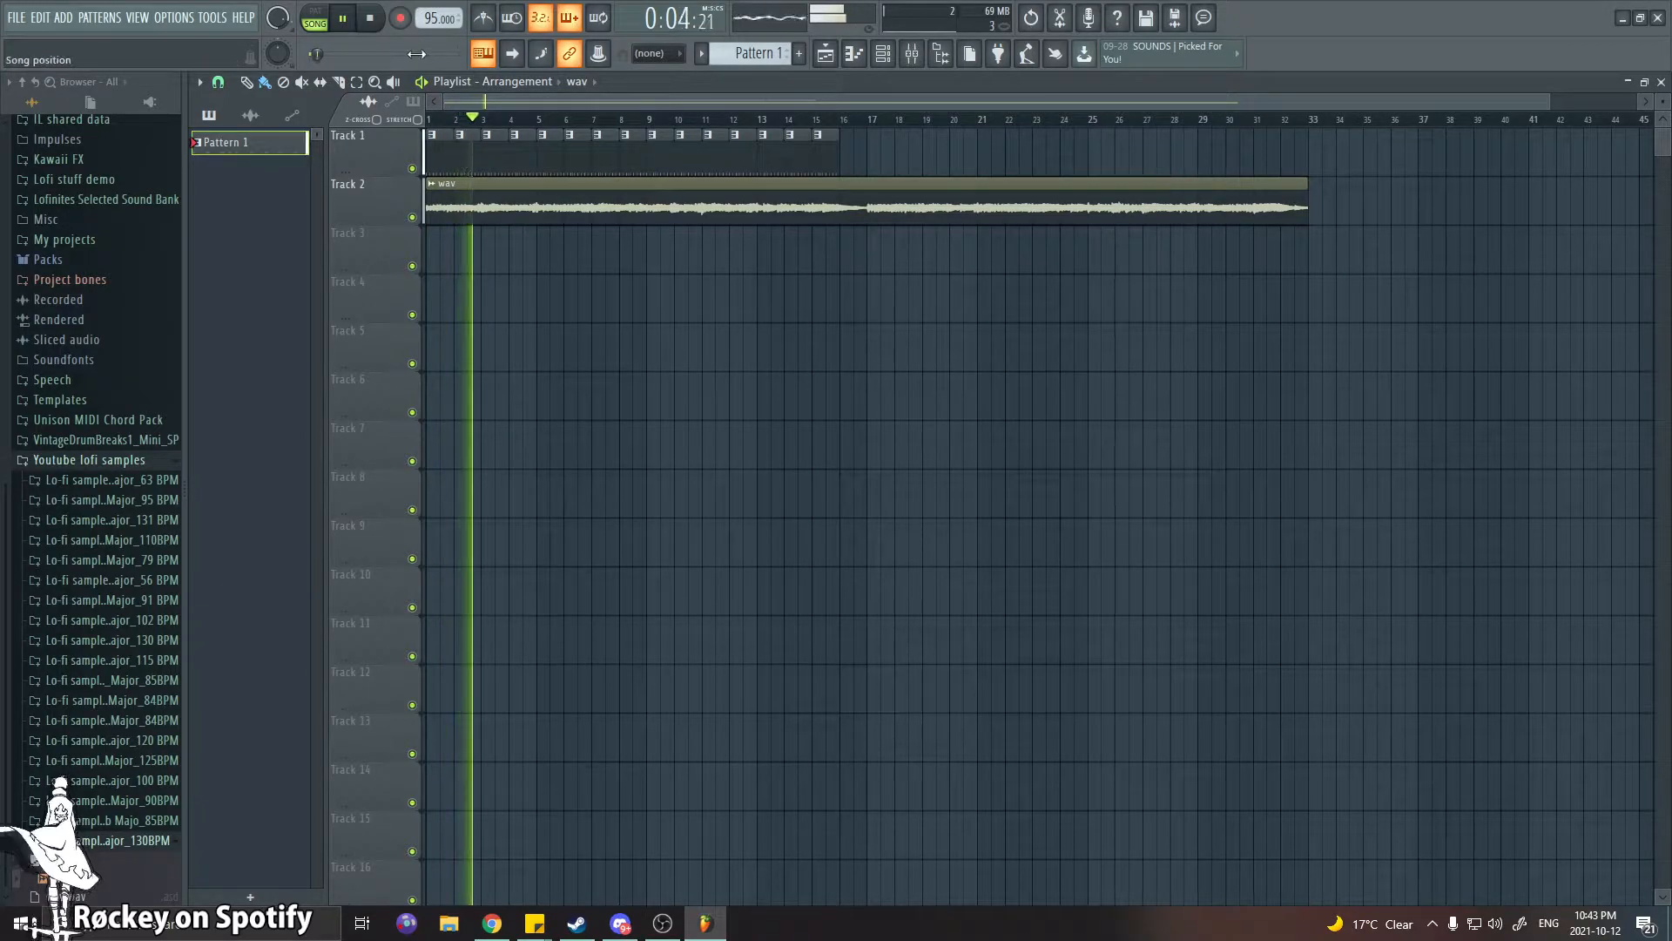
{"action": "left_click_drag", "start_coordinate": [1552, 101], "coordinate": [1349, 100]}
{"action": "key", "text": "space"}
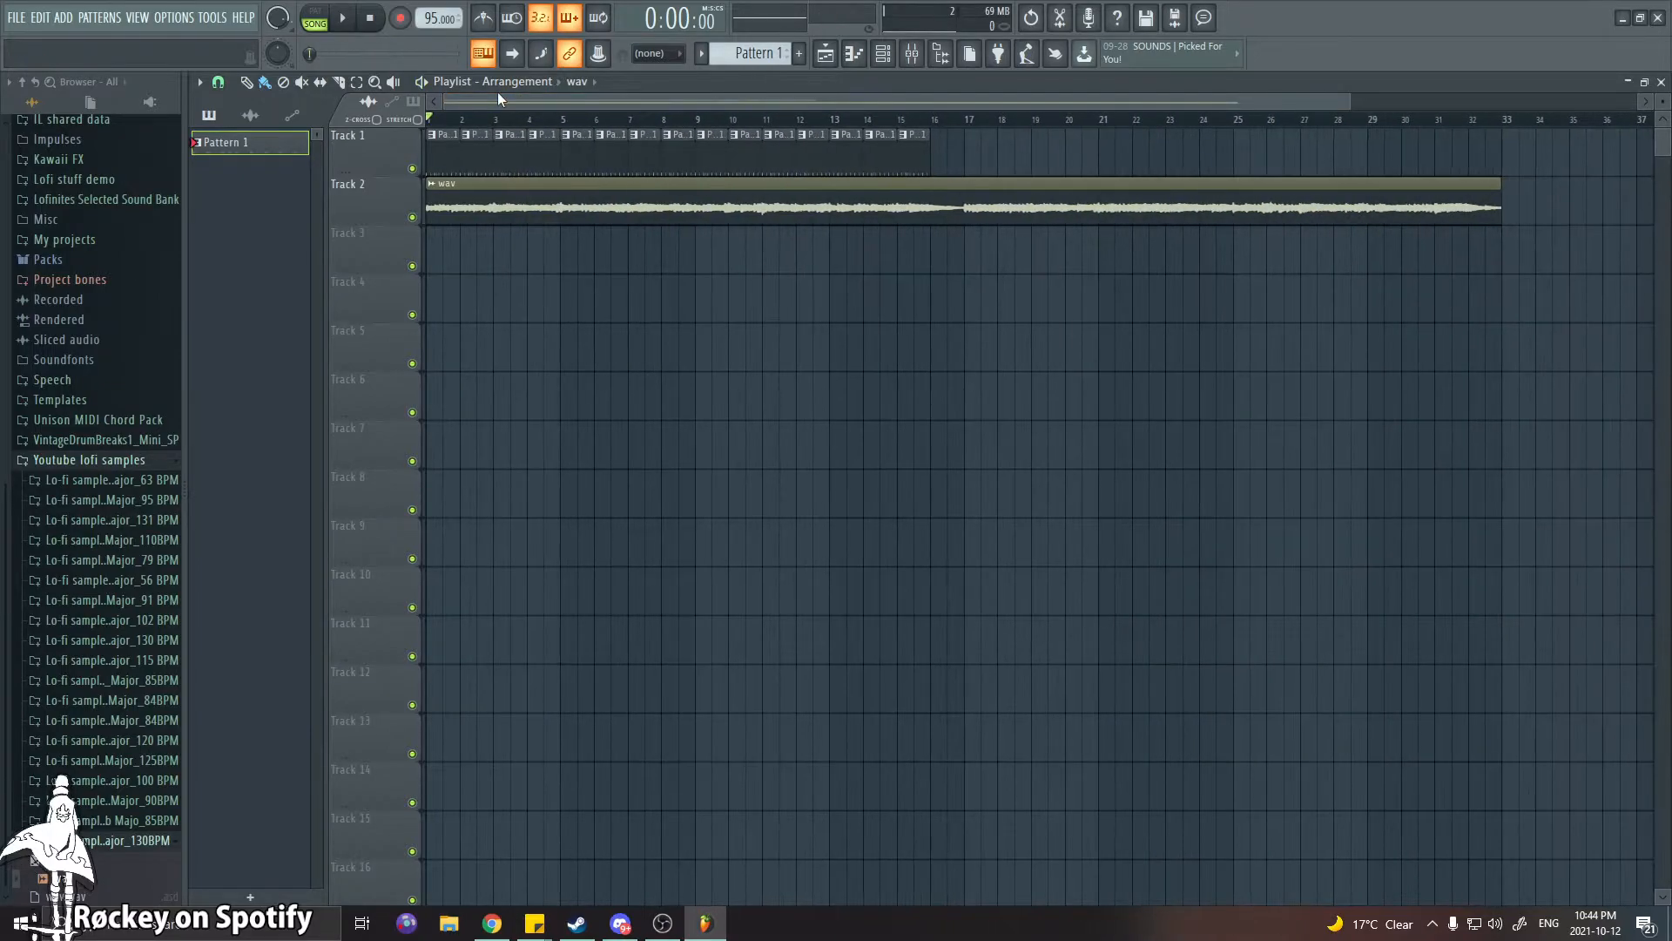
Collapse the Youtube lofi samples folder and extend the Pattern 1 clips on Track 1 through bar 32
{"action": "left_click", "coordinate": [77, 460]}
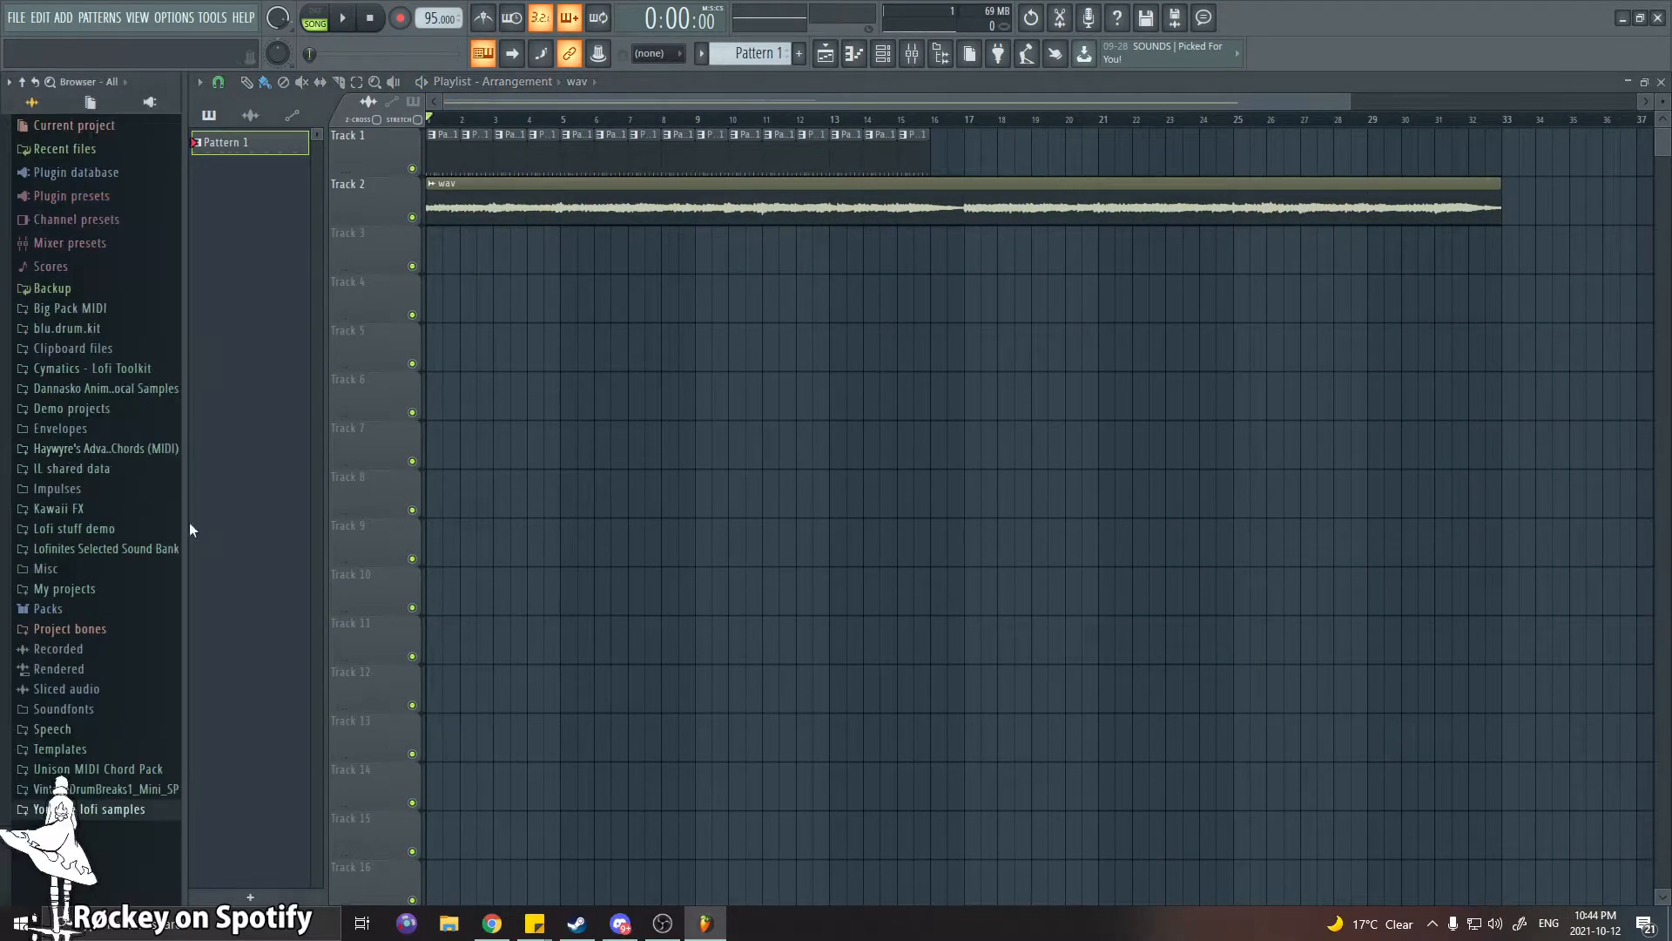
{"action": "mouse_move", "coordinate": [1041, 155]}
{"action": "left_mouse_down"}
{"action": "mouse_move", "coordinate": [258, 165]}
{"action": "mouse_move", "coordinate": [1183, 168]}
{"action": "mouse_move", "coordinate": [1060, 153]}
{"action": "left_mouse_up"}
{"action": "left_click", "coordinate": [1484, 160]}
{"action": "right_click", "coordinate": [1484, 160]}
{"action": "left_click", "coordinate": [1428, 168]}
{"action": "left_click_drag", "start_coordinate": [1452, 164], "coordinate": [1423, 164]}
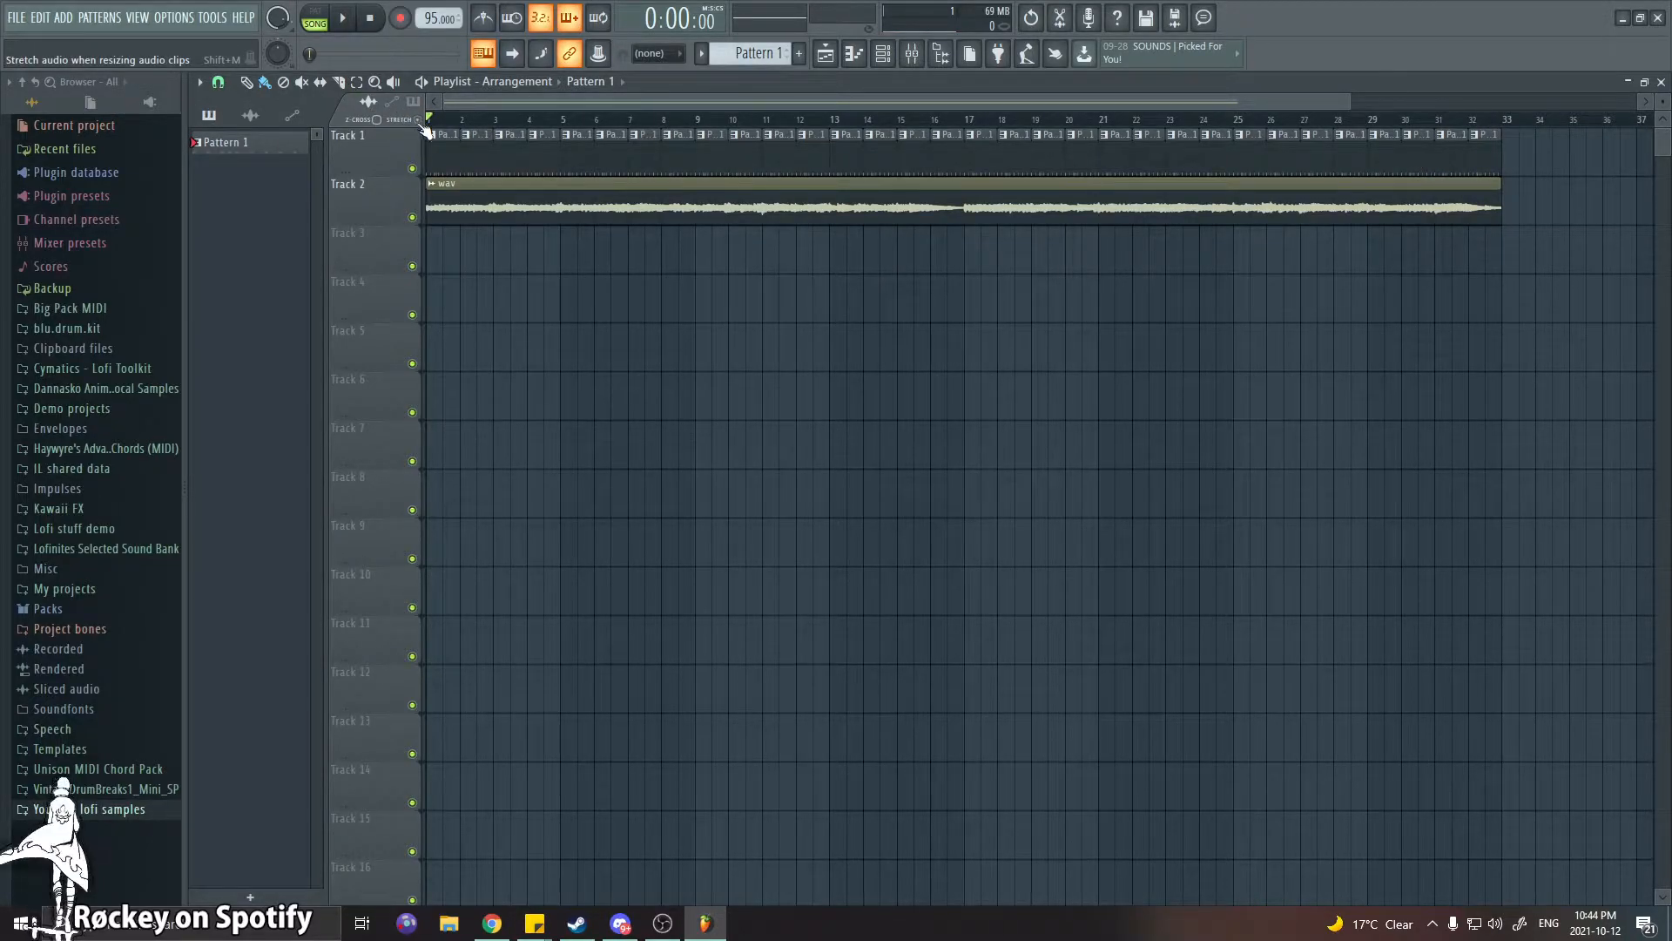
Try stretching the wav clip on Track 2 to end at bar 17, play it, and restore its end to bar 33
{"action": "left_click_drag", "start_coordinate": [1501, 198], "coordinate": [964, 209]}
{"action": "key", "text": "space"}
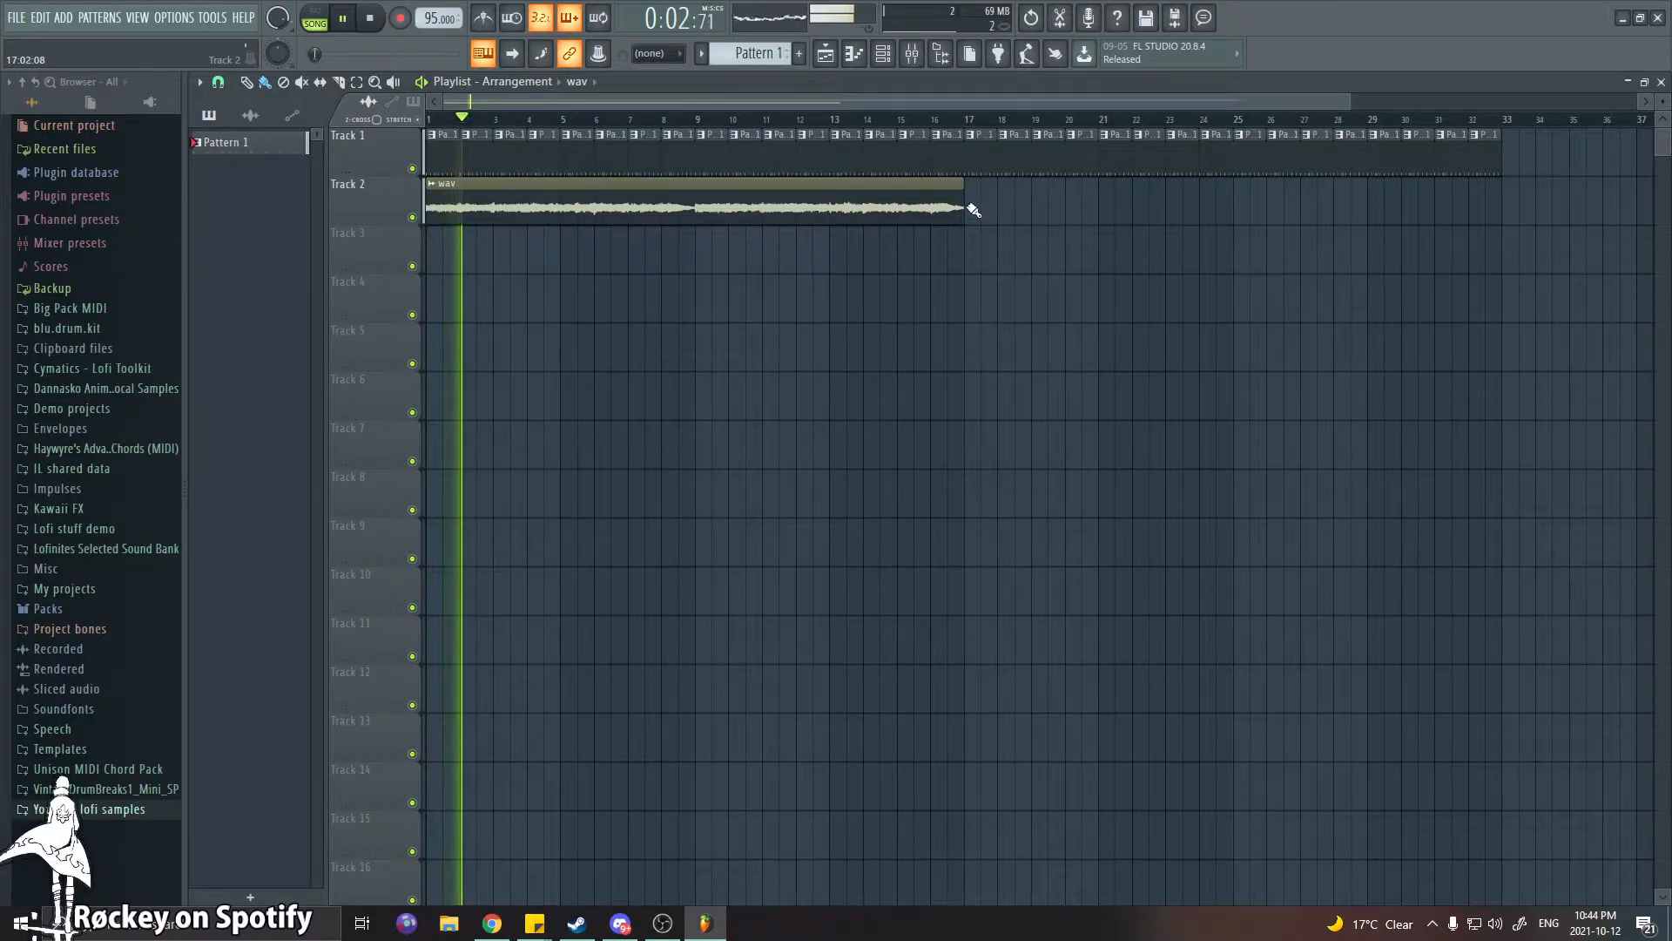
{"action": "key", "text": "space"}
{"action": "left_click_drag", "start_coordinate": [970, 212], "coordinate": [1504, 224]}
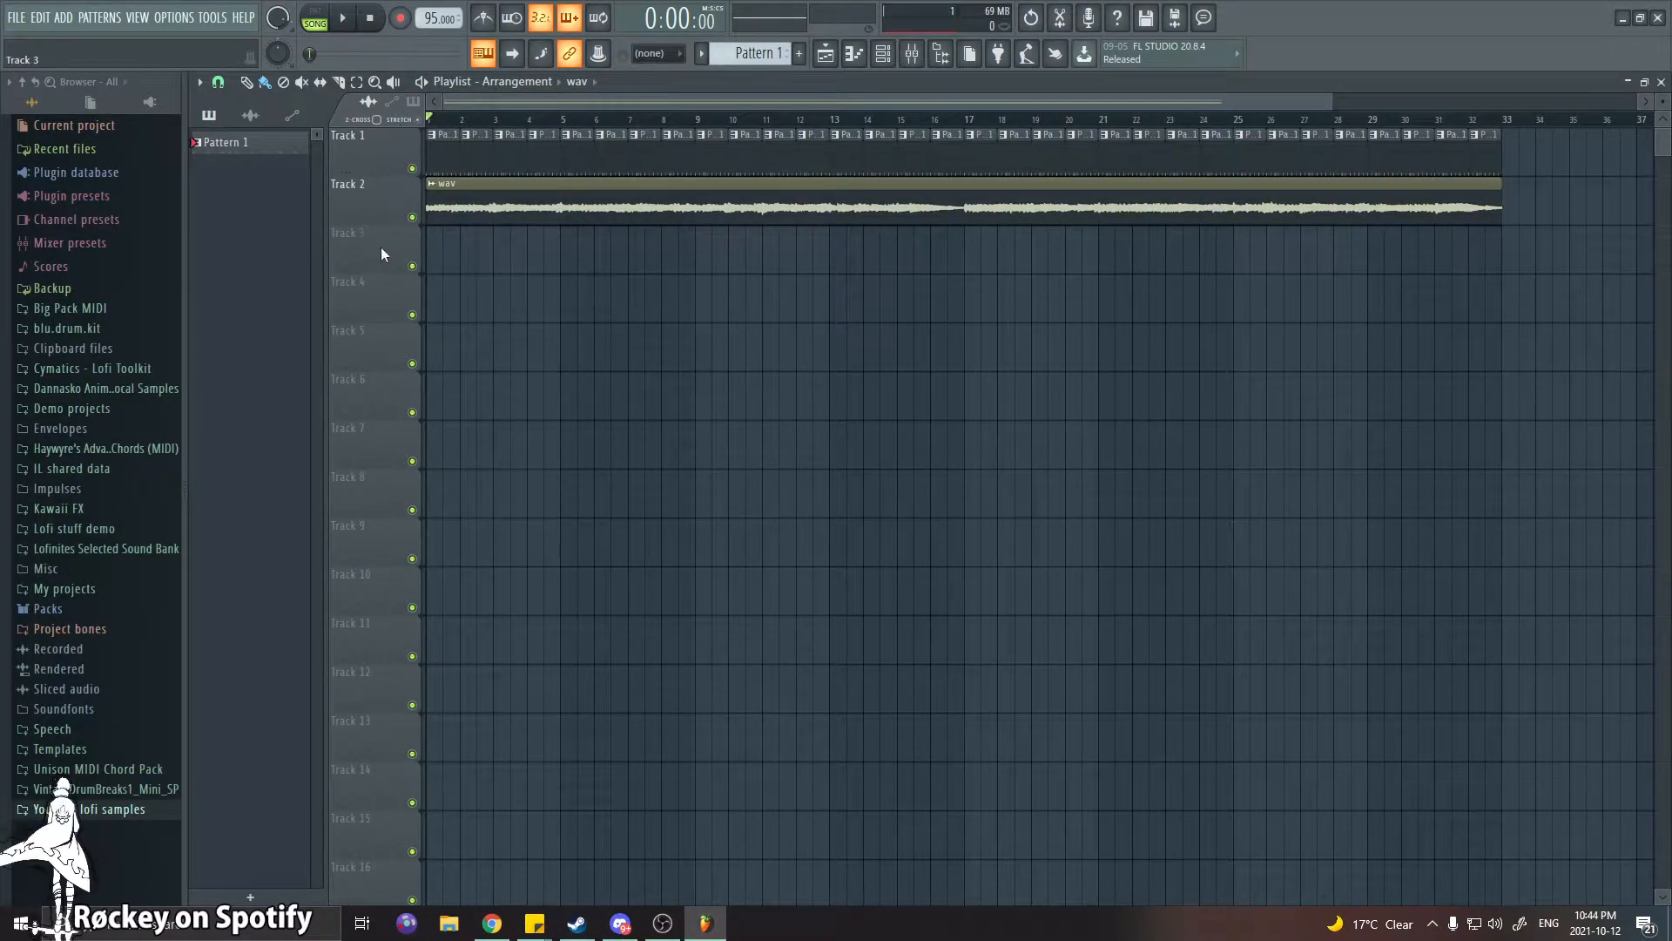
Increase the height of Track 2 in the playlist and briefly view the Channel rack
{"action": "left_click_drag", "start_coordinate": [345, 218], "coordinate": [345, 341]}
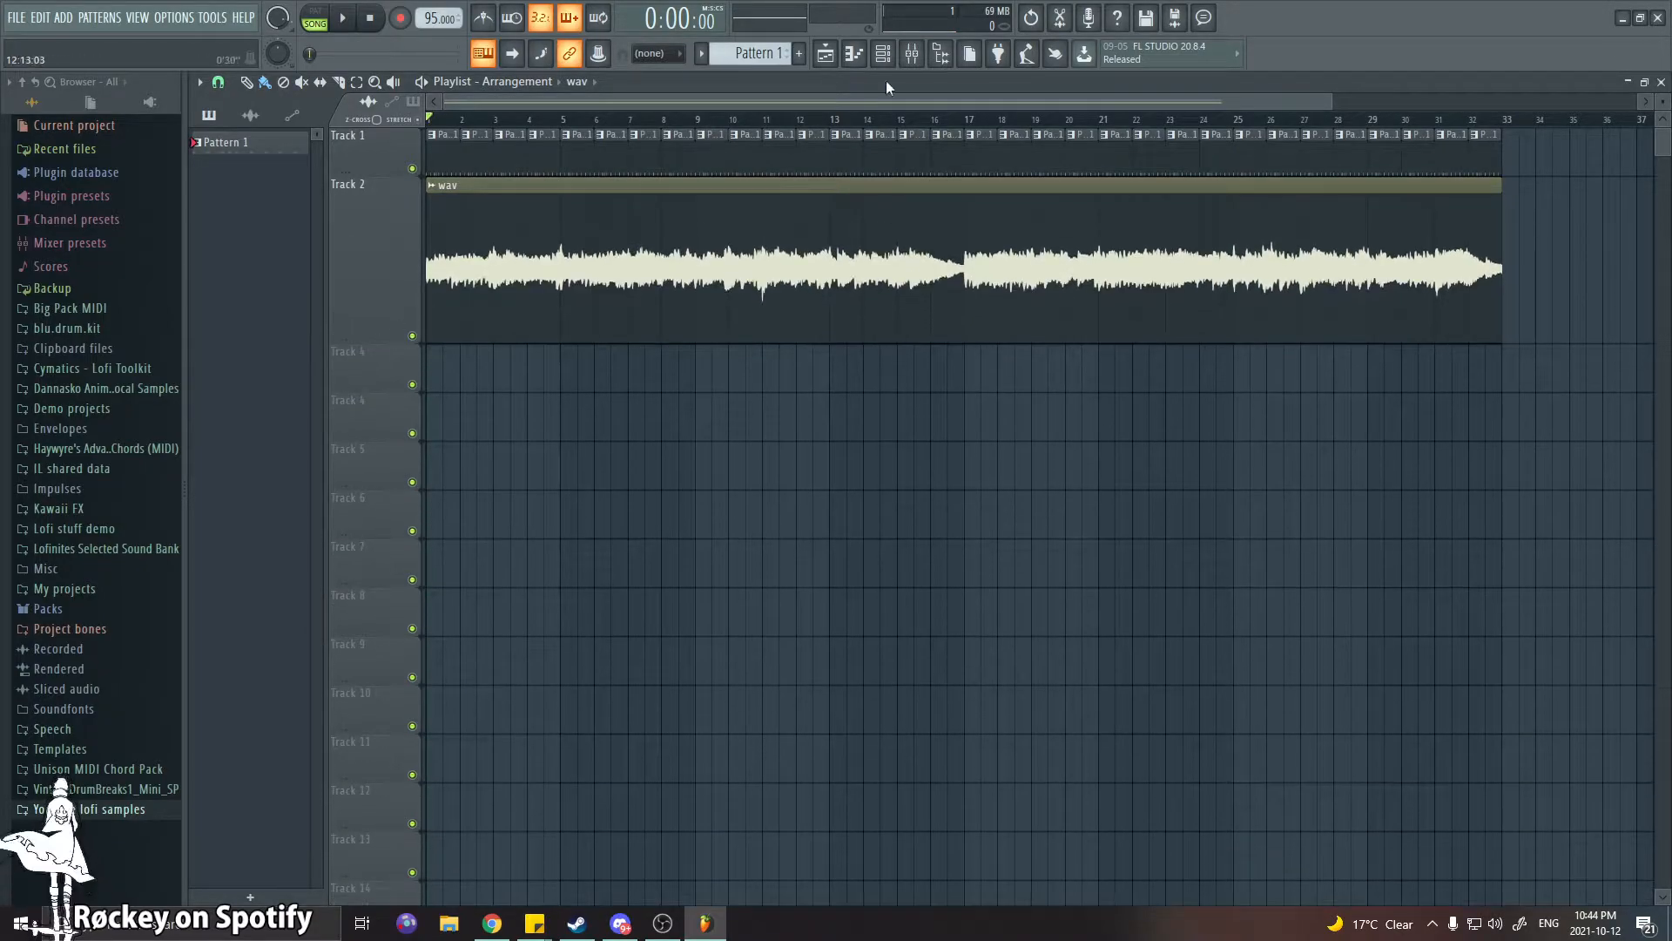
{"action": "left_click", "coordinate": [883, 57]}
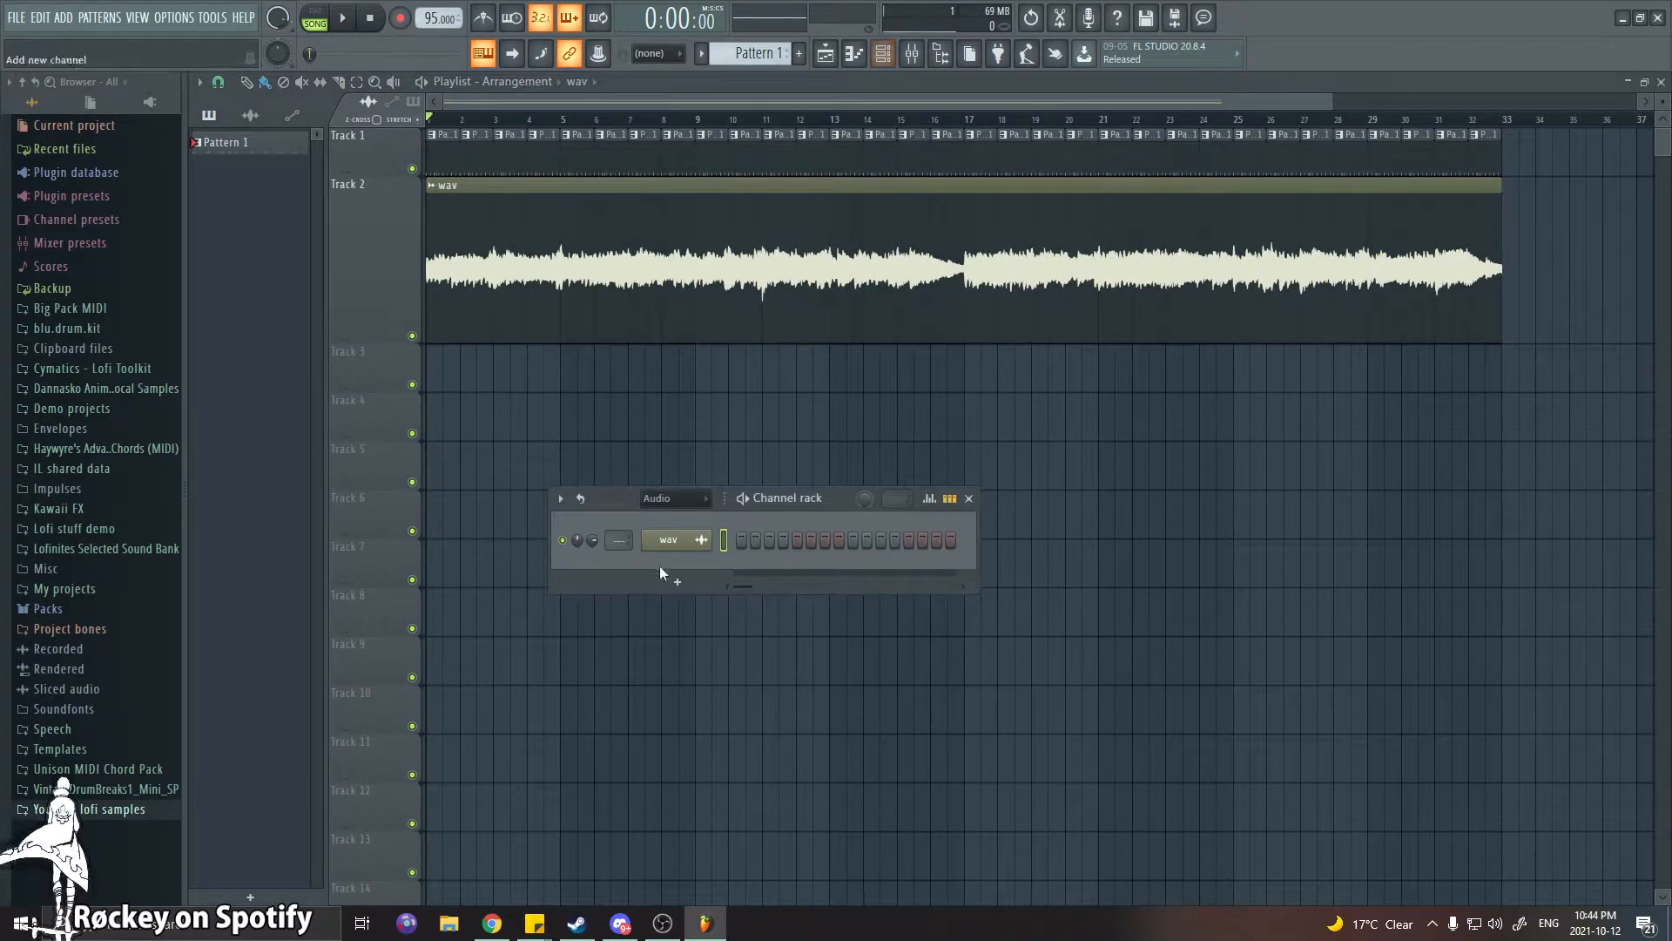
{"action": "left_click", "coordinate": [969, 499]}
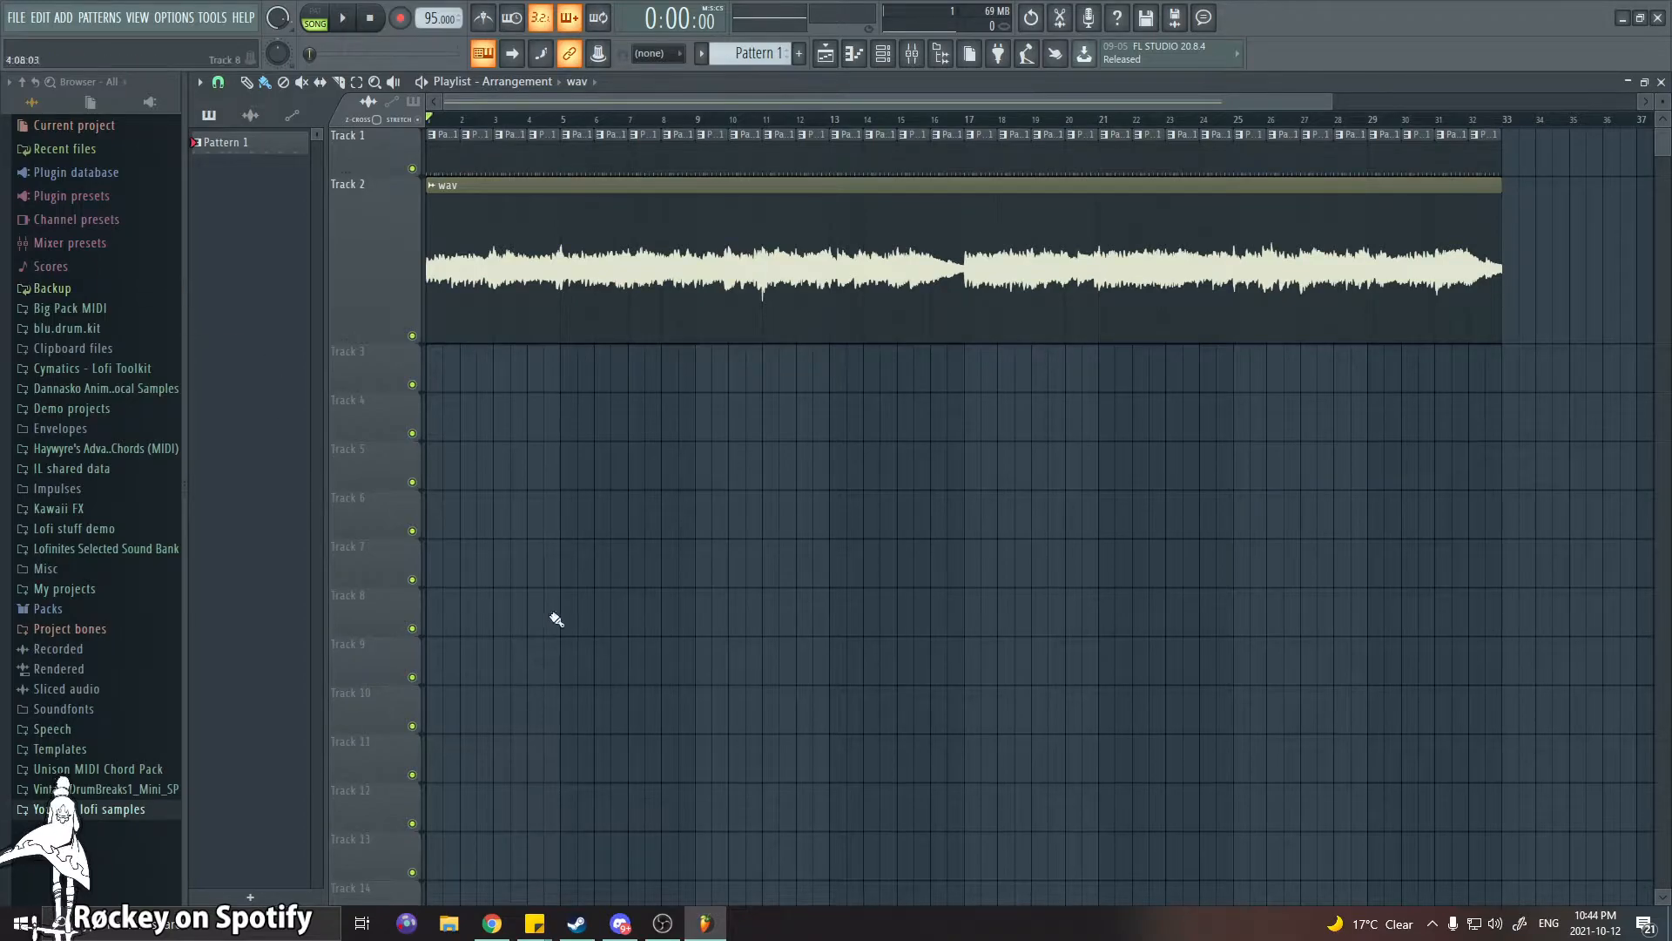
Set the Channel rack's filter to show All channels and hide the rack
{"action": "left_click", "coordinate": [883, 54]}
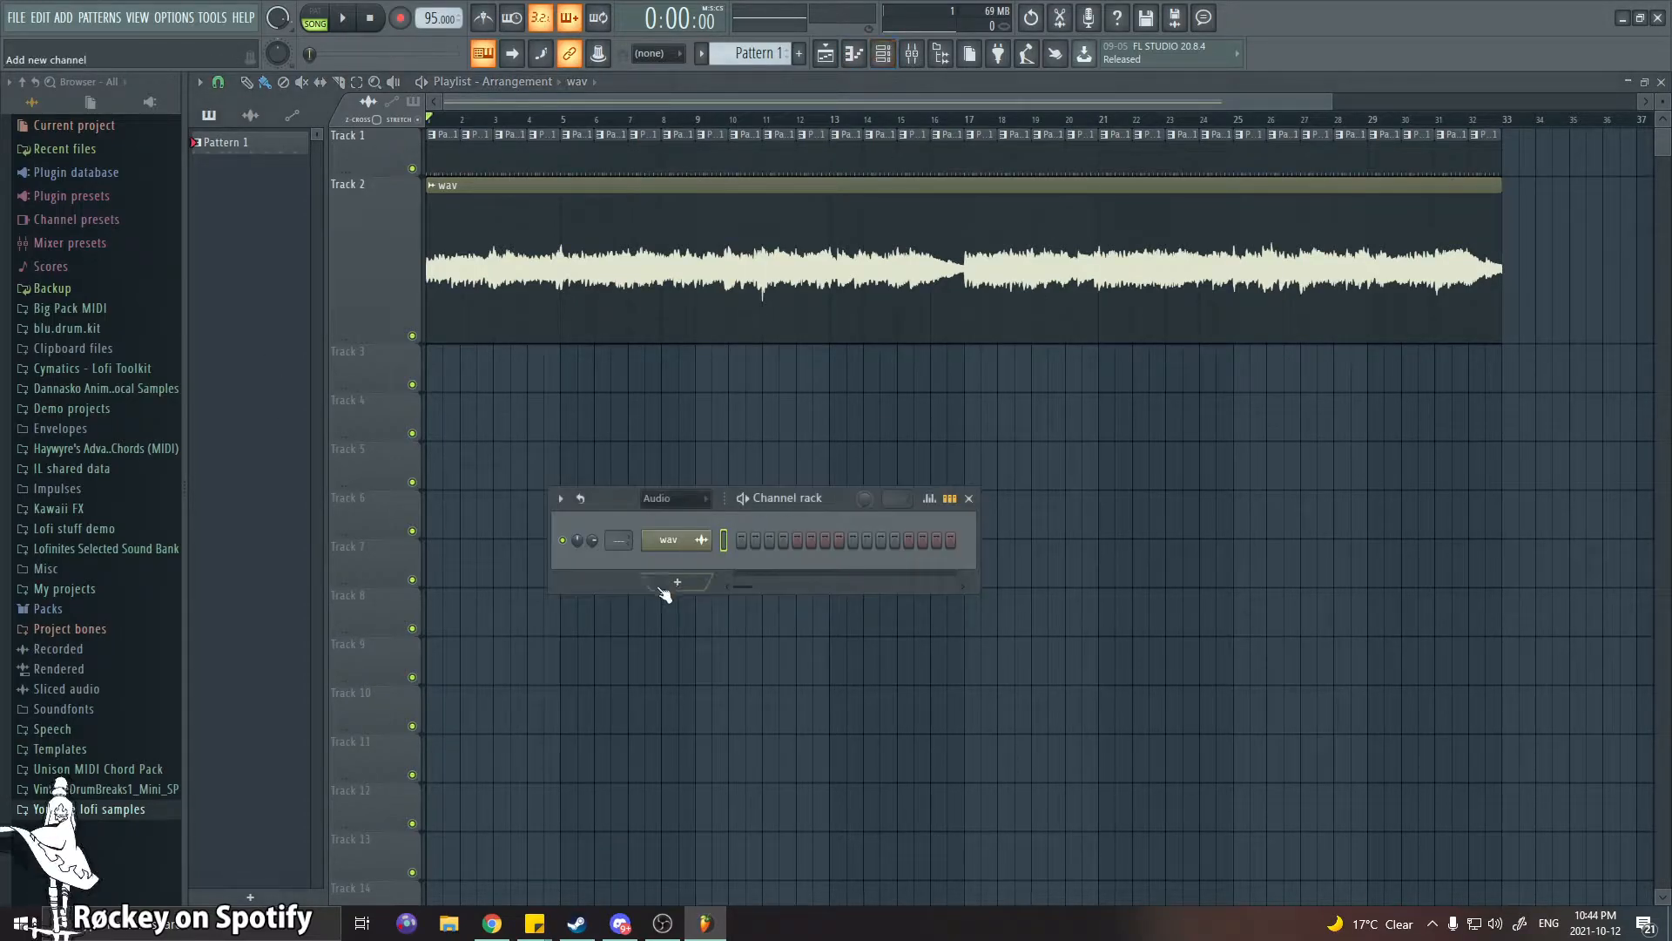
{"action": "left_click", "coordinate": [676, 579]}
{"action": "left_click", "coordinate": [637, 503]}
{"action": "left_click", "coordinate": [674, 500]}
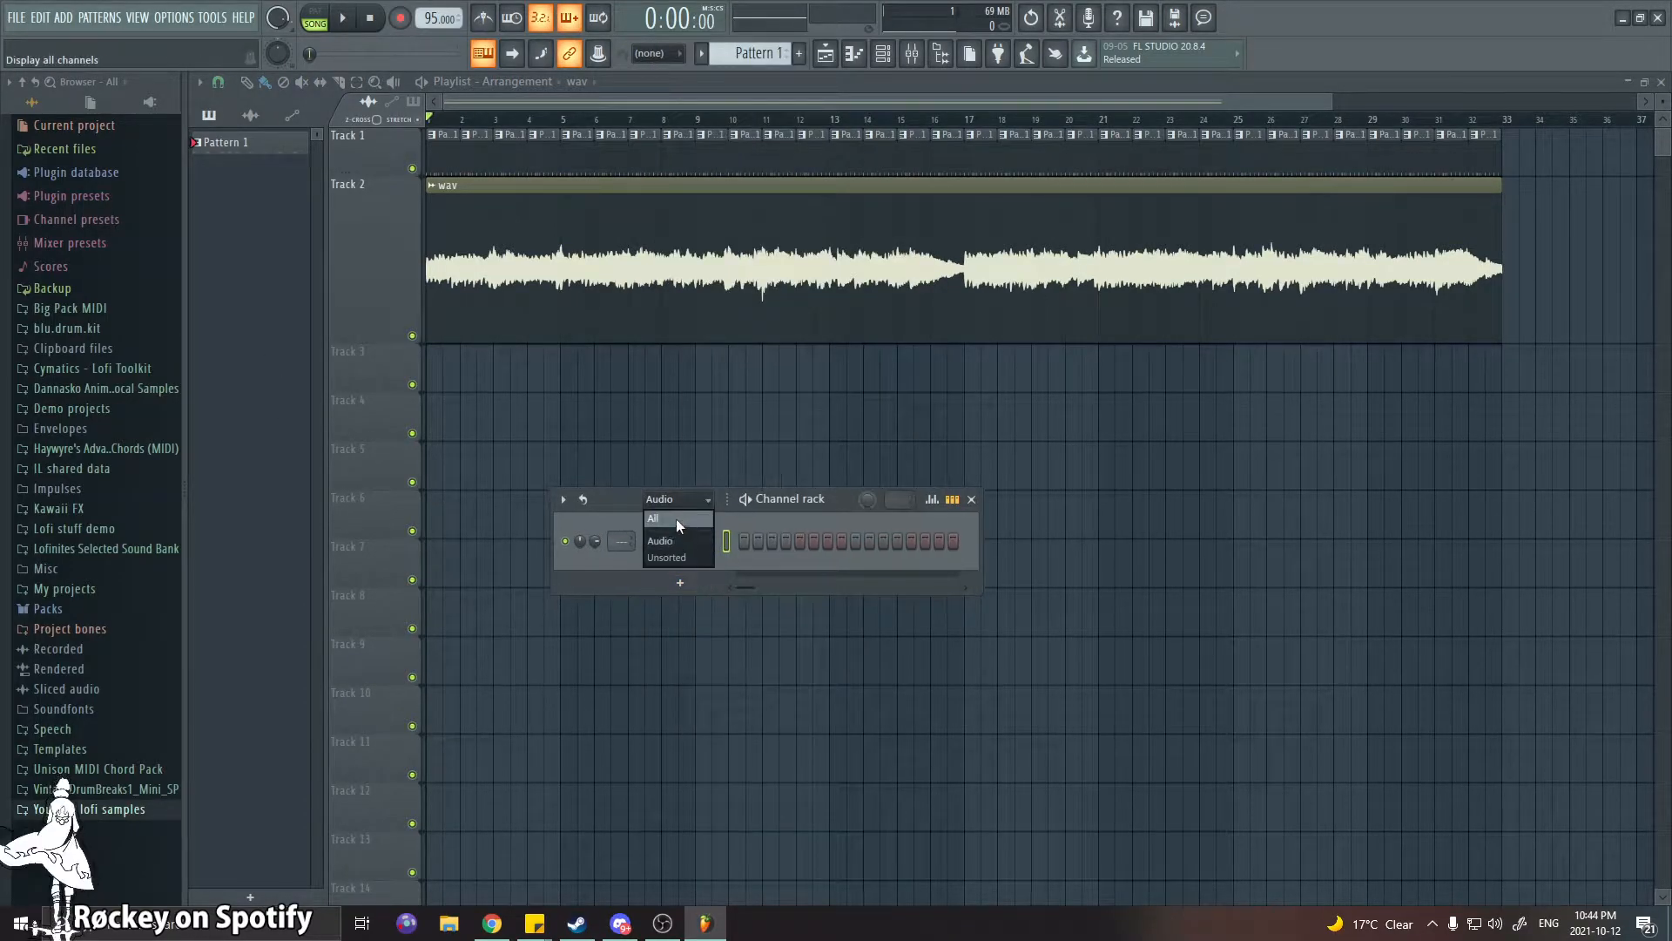
{"action": "left_click", "coordinate": [679, 520]}
{"action": "left_click", "coordinate": [972, 500]}
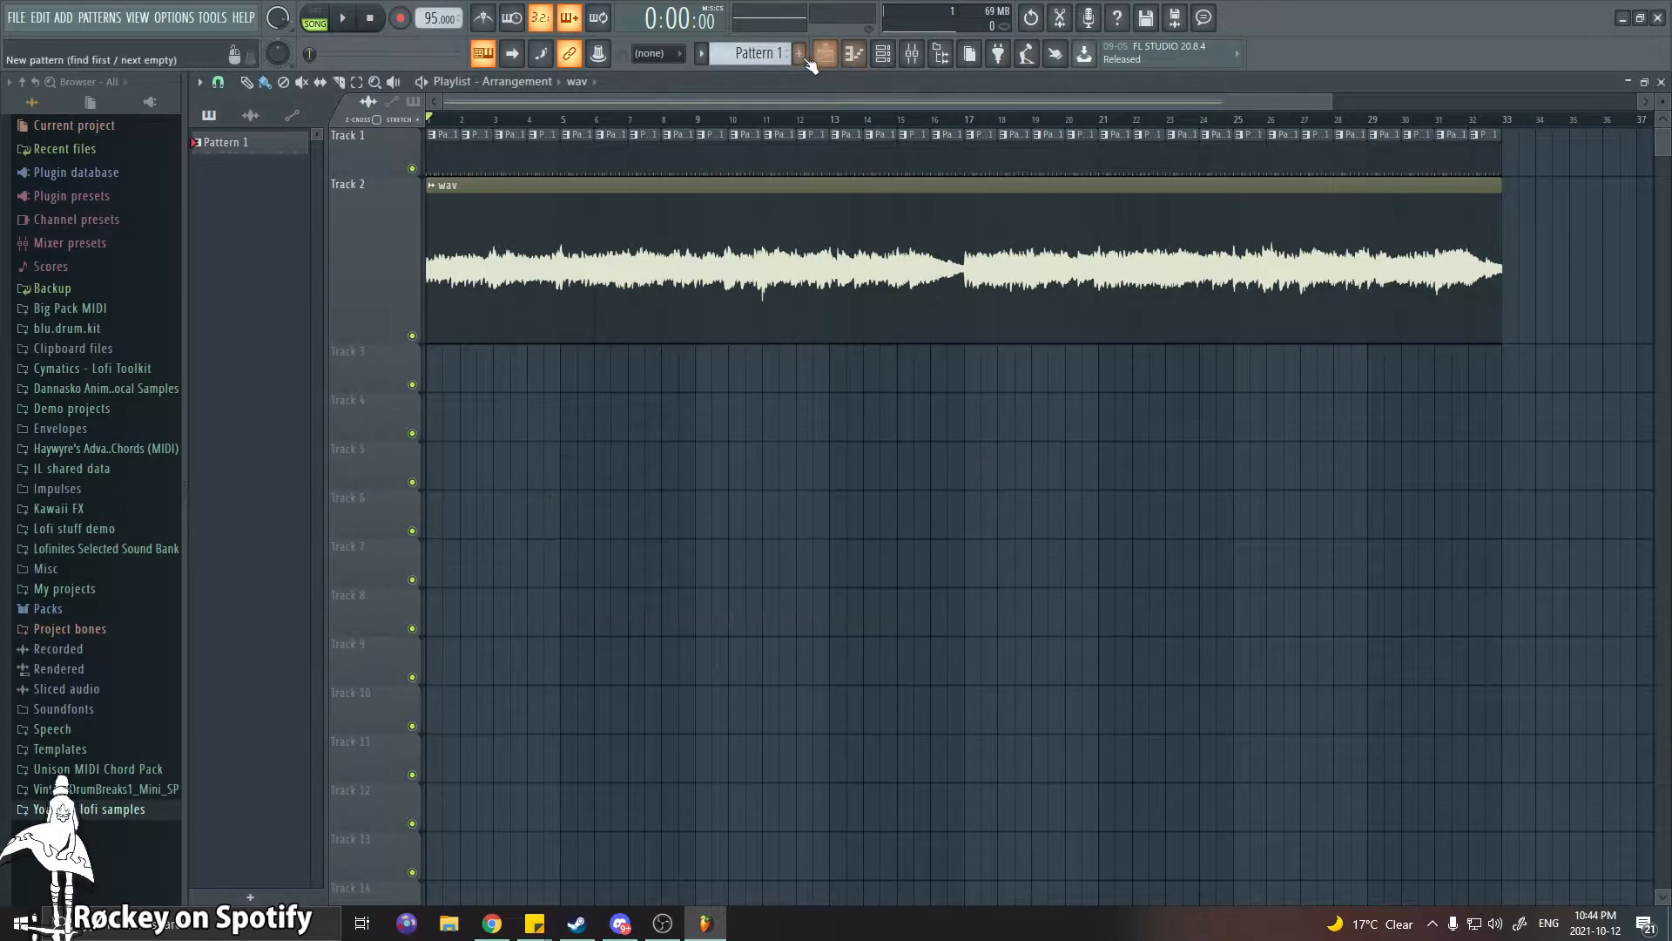
Create a new pattern named Pianoi and give it a purple color
{"action": "left_click", "coordinate": [799, 54]}
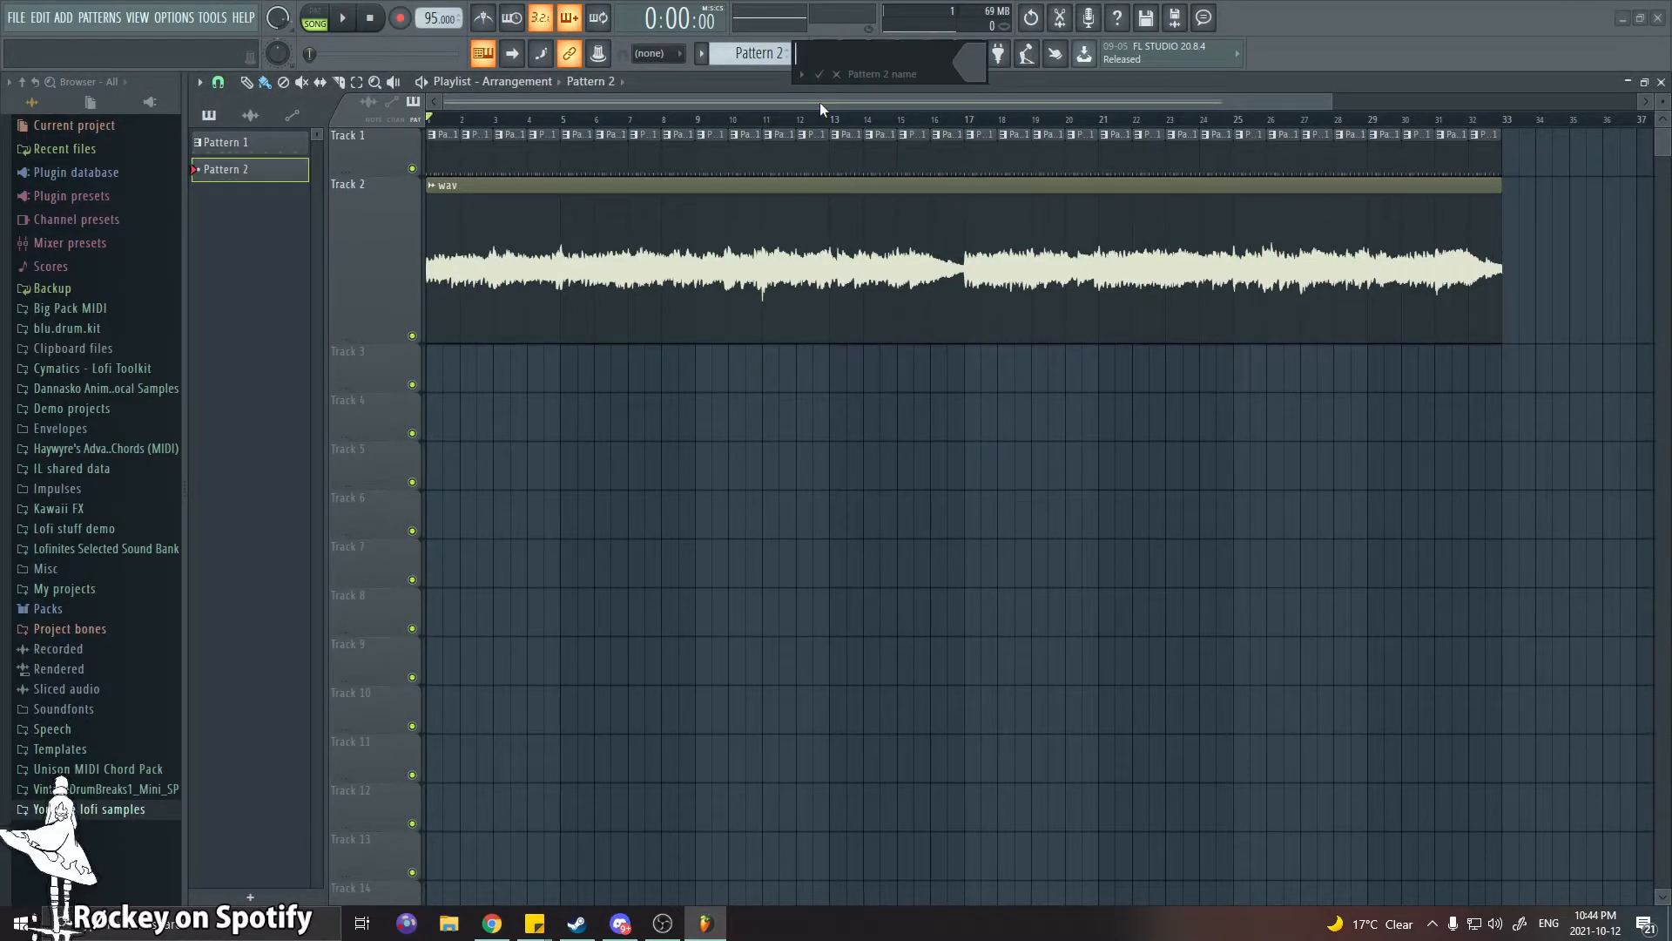
{"action": "type", "text": "Pianoi"}
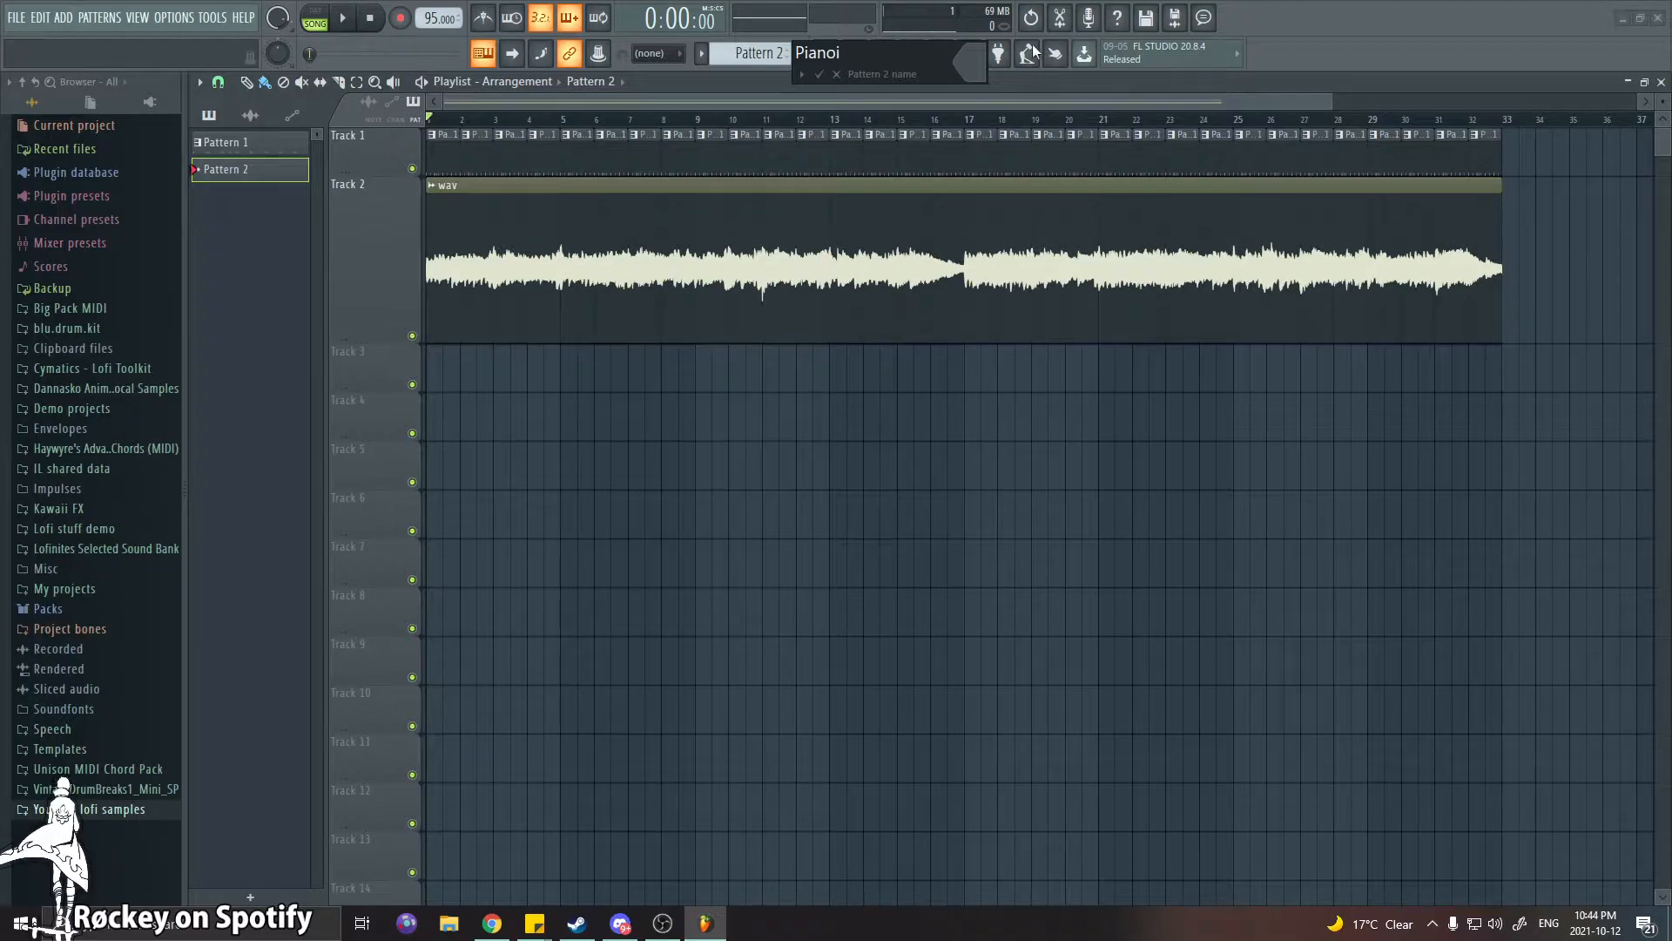
{"action": "left_click", "coordinate": [968, 59]}
{"action": "left_click", "coordinate": [1134, 42]}
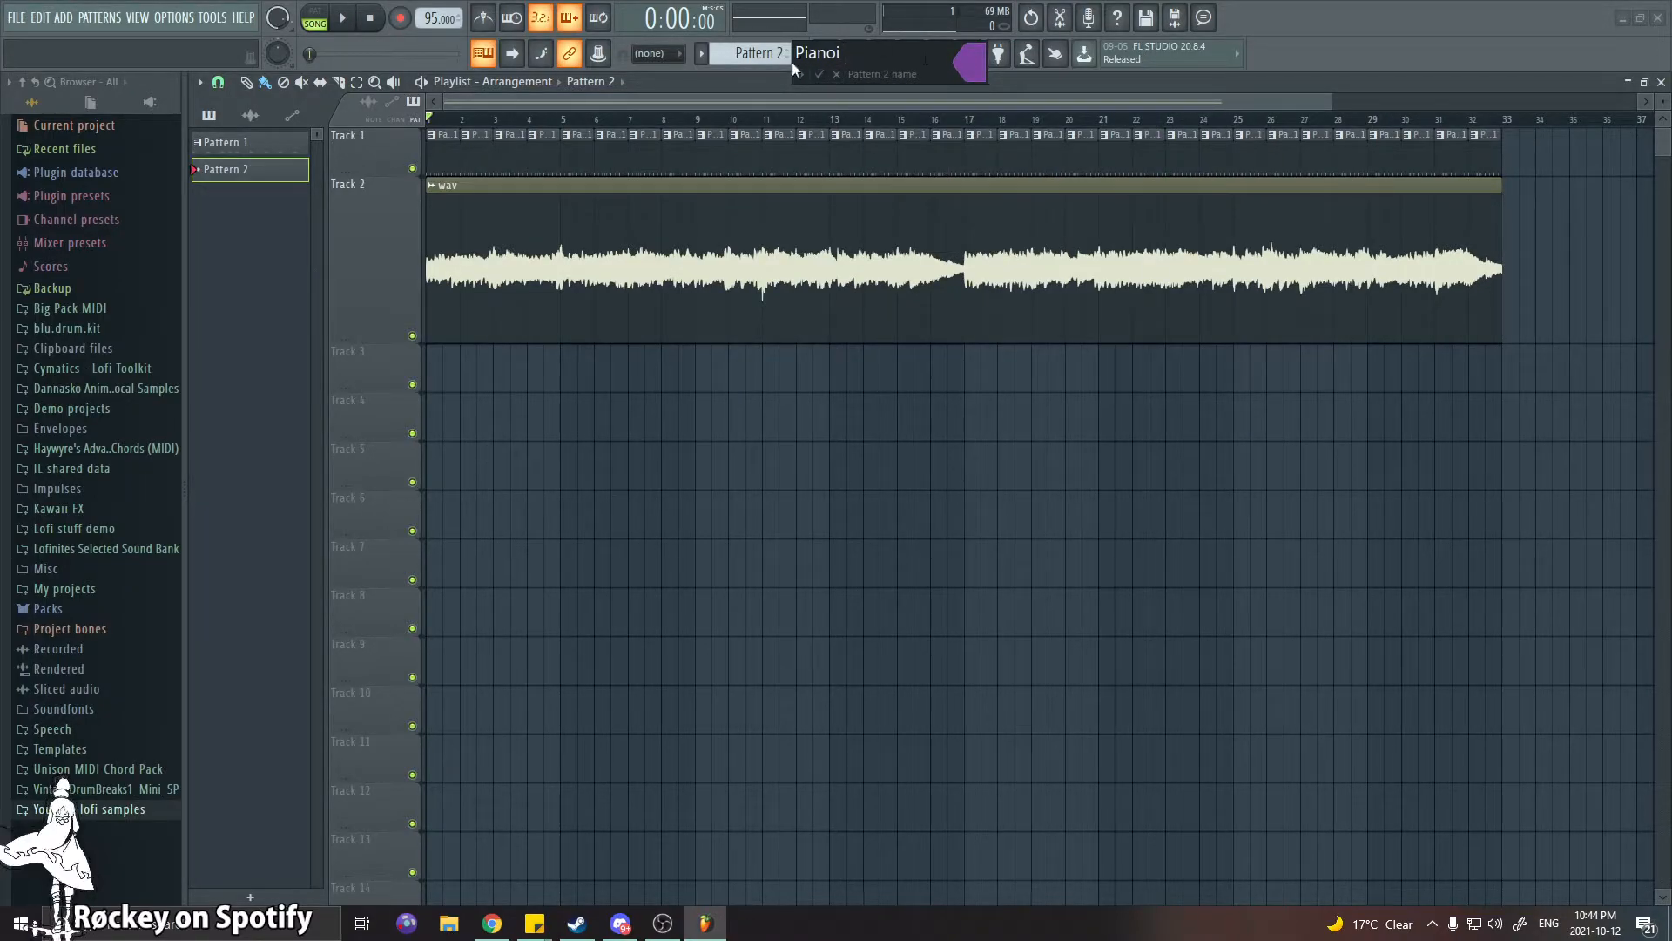
{"action": "left_click", "coordinate": [819, 74]}
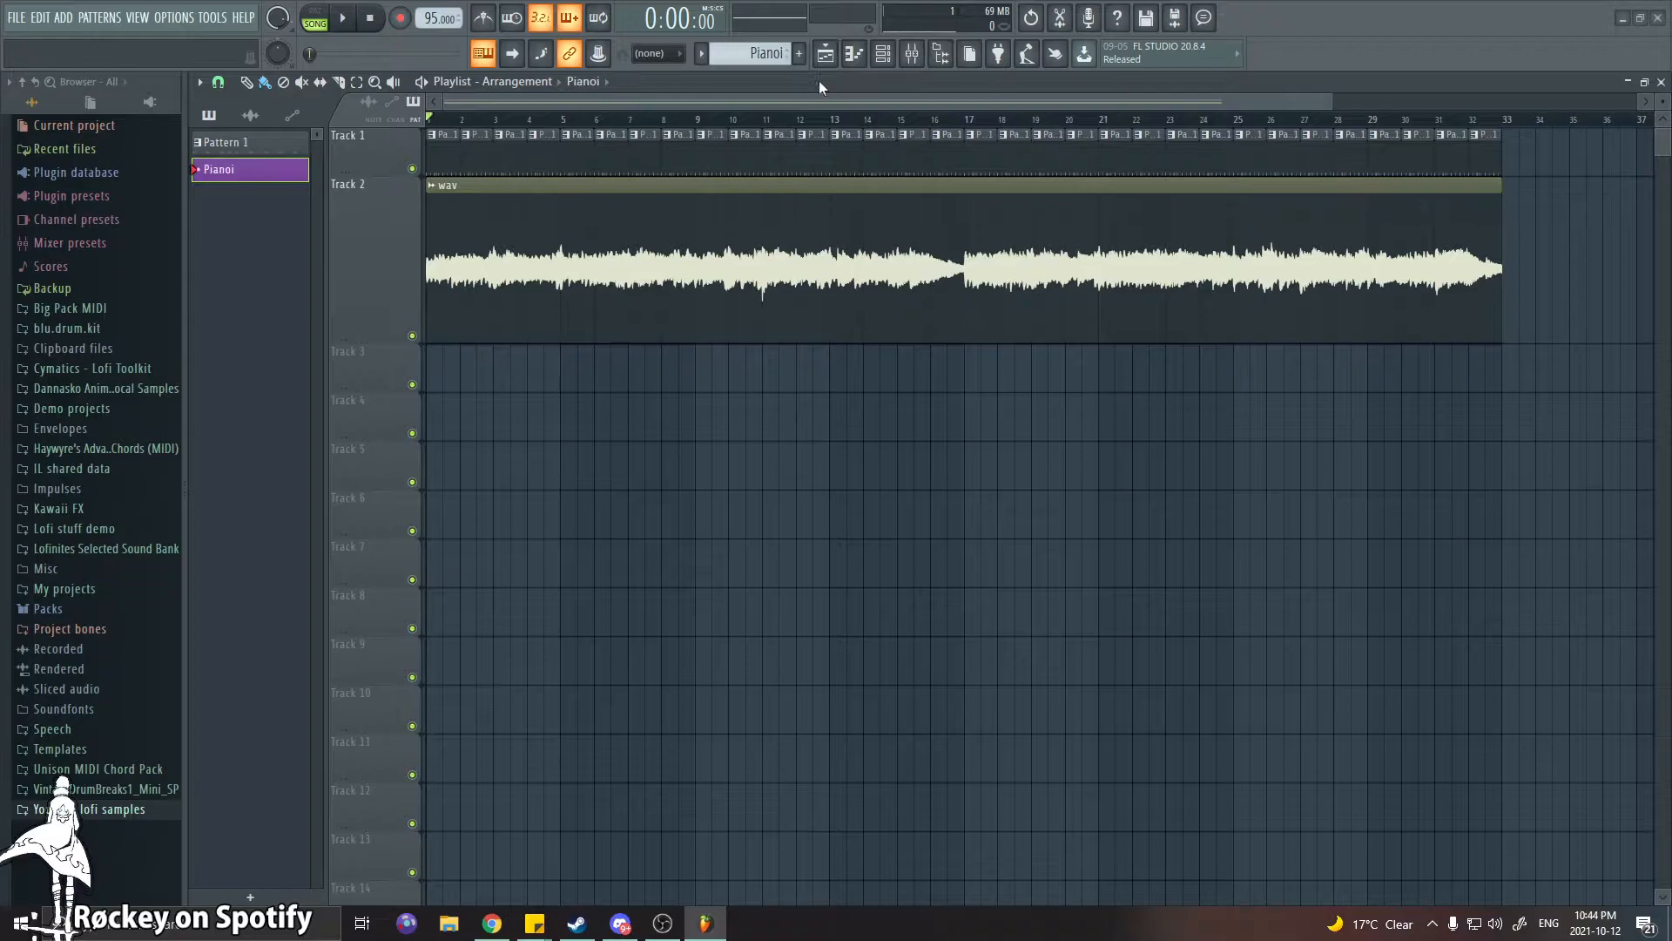
Show the Channel rack and search the available generator plugins for piano, without adding one
{"action": "left_click", "coordinate": [882, 54]}
{"action": "left_click_drag", "start_coordinate": [603, 505], "coordinate": [539, 270]}
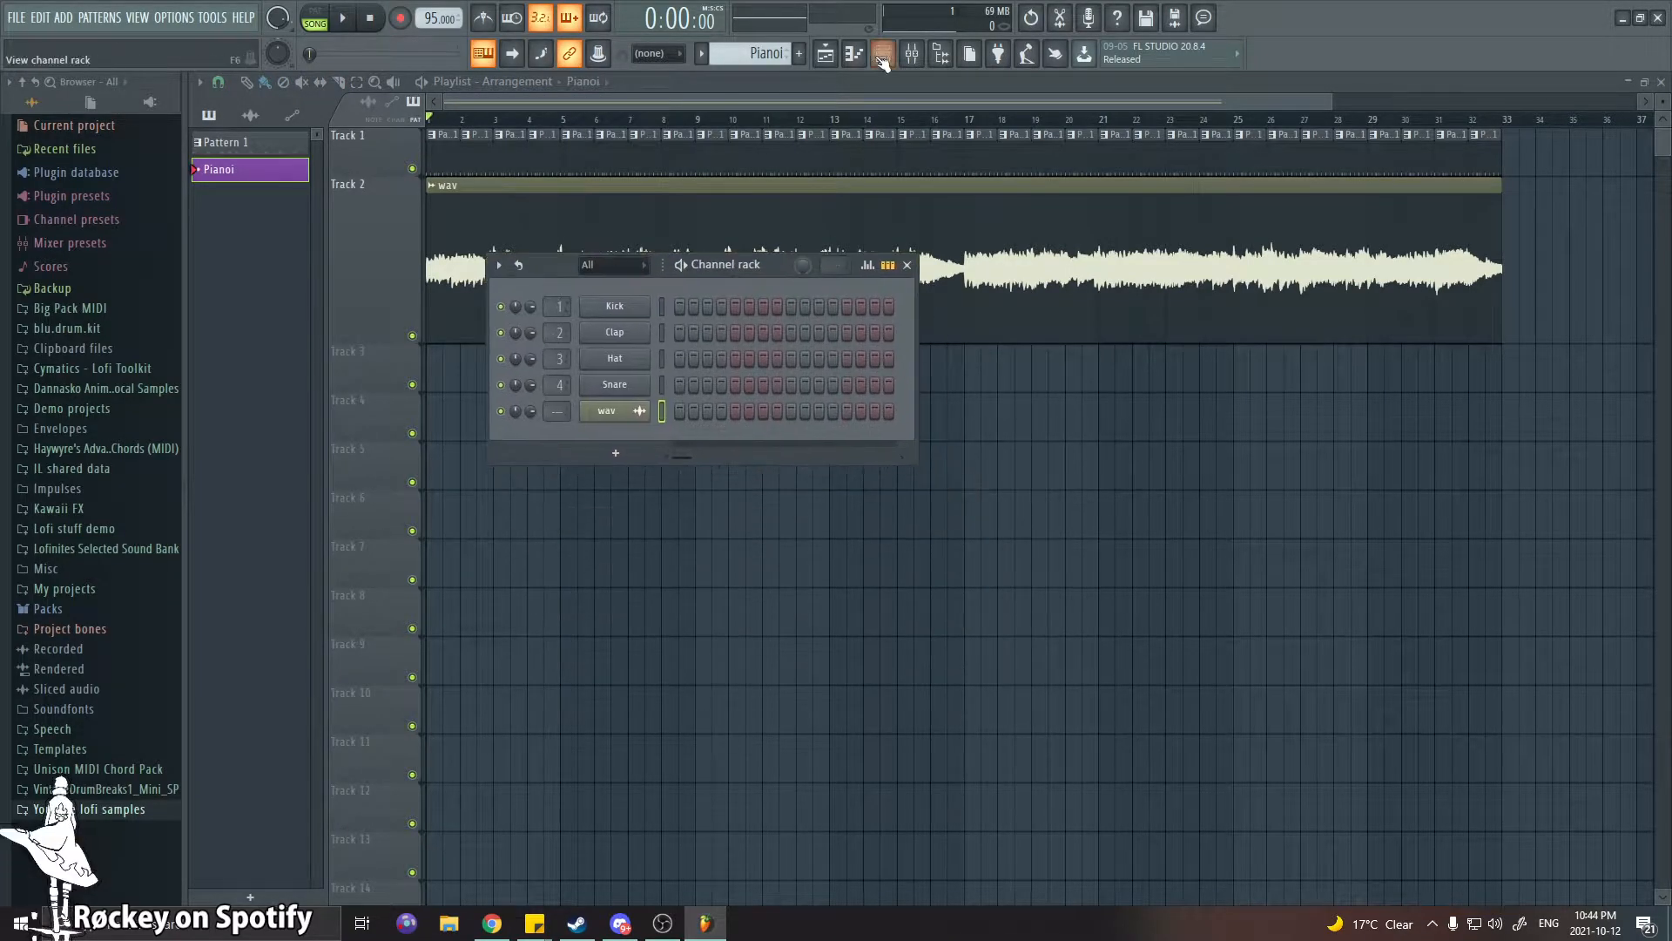
{"action": "left_click", "coordinate": [614, 452]}
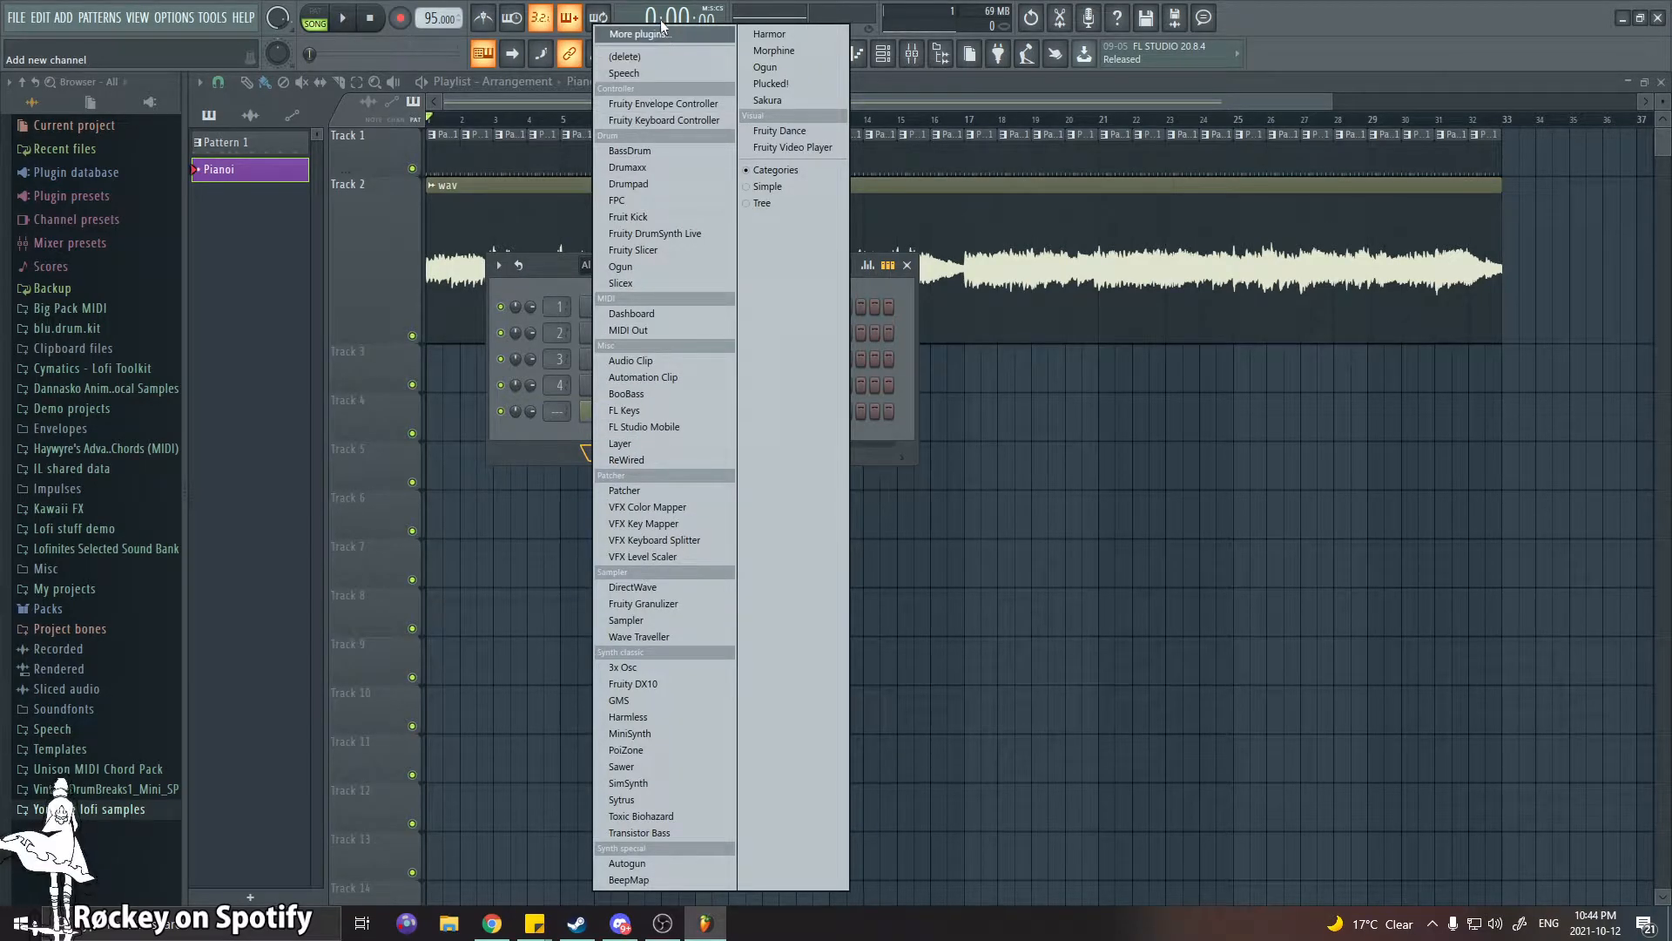
{"action": "left_click", "coordinate": [638, 34]}
{"action": "type", "text": "piano"}
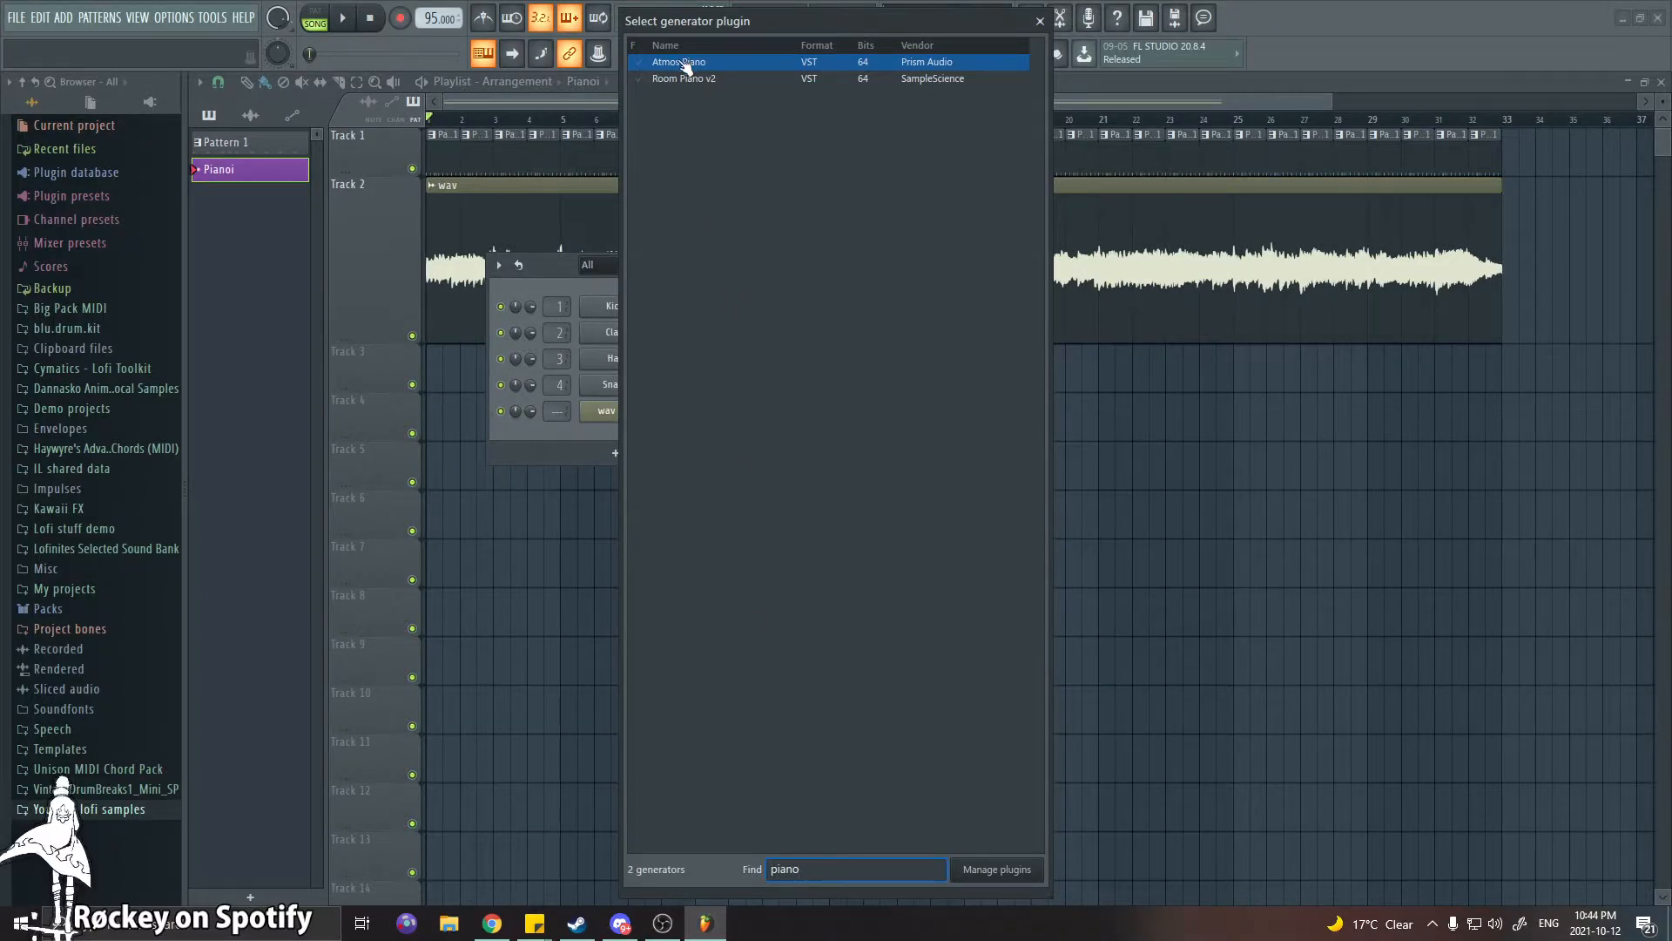
{"action": "left_click", "coordinate": [732, 80]}
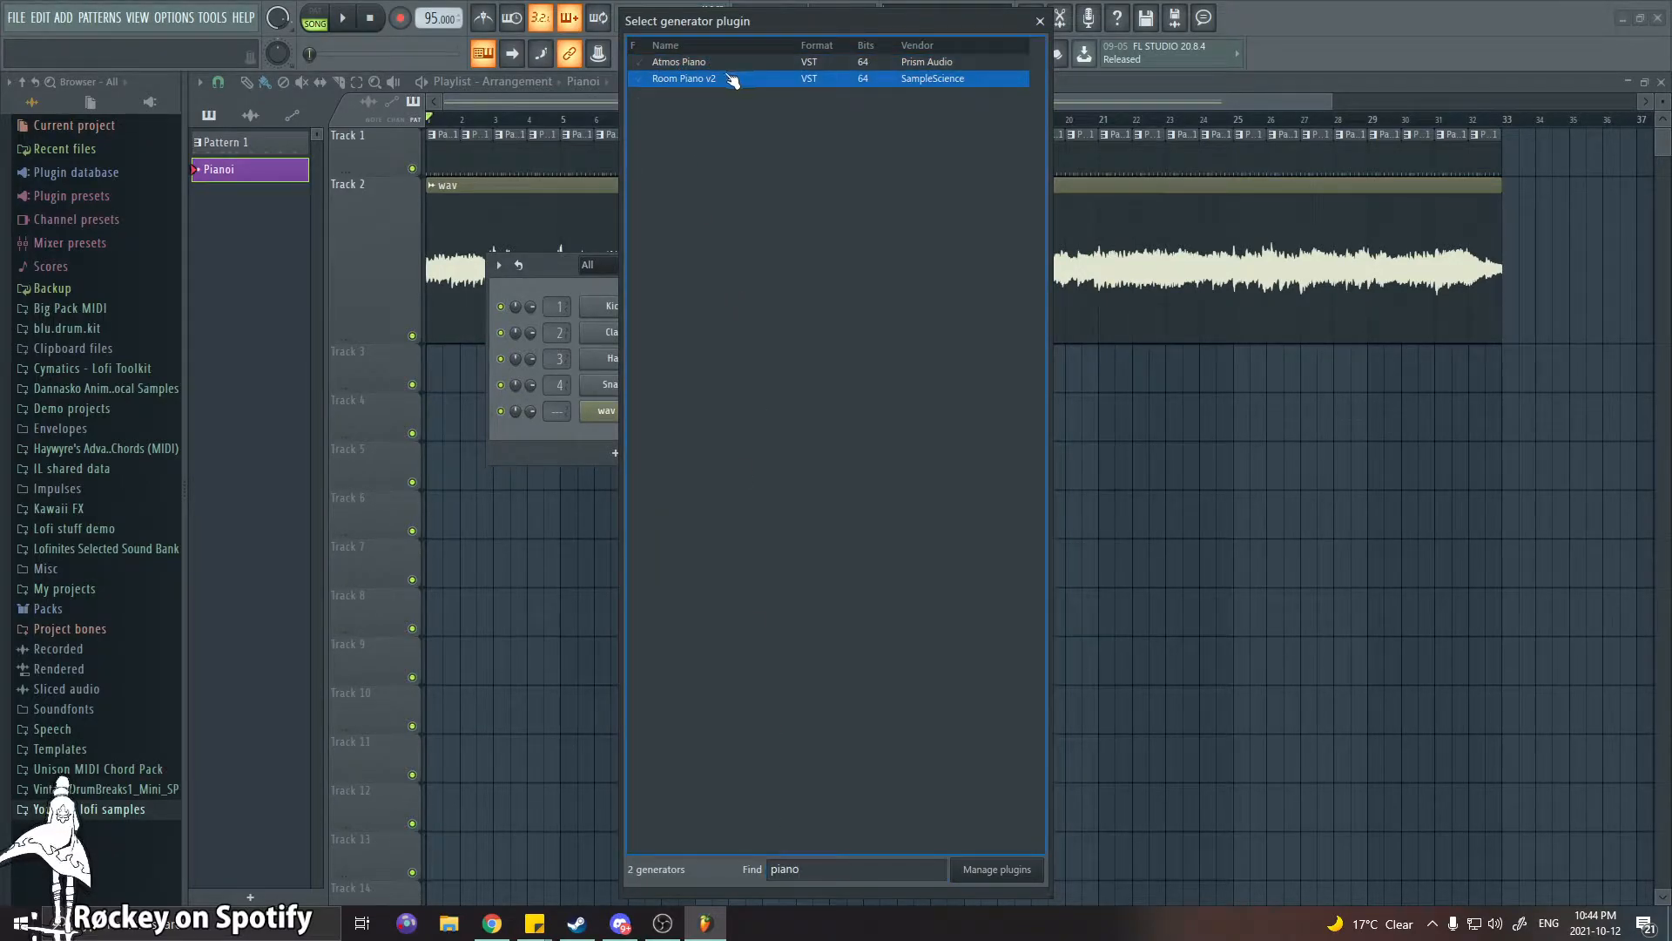
{"action": "left_click", "coordinate": [1041, 21]}
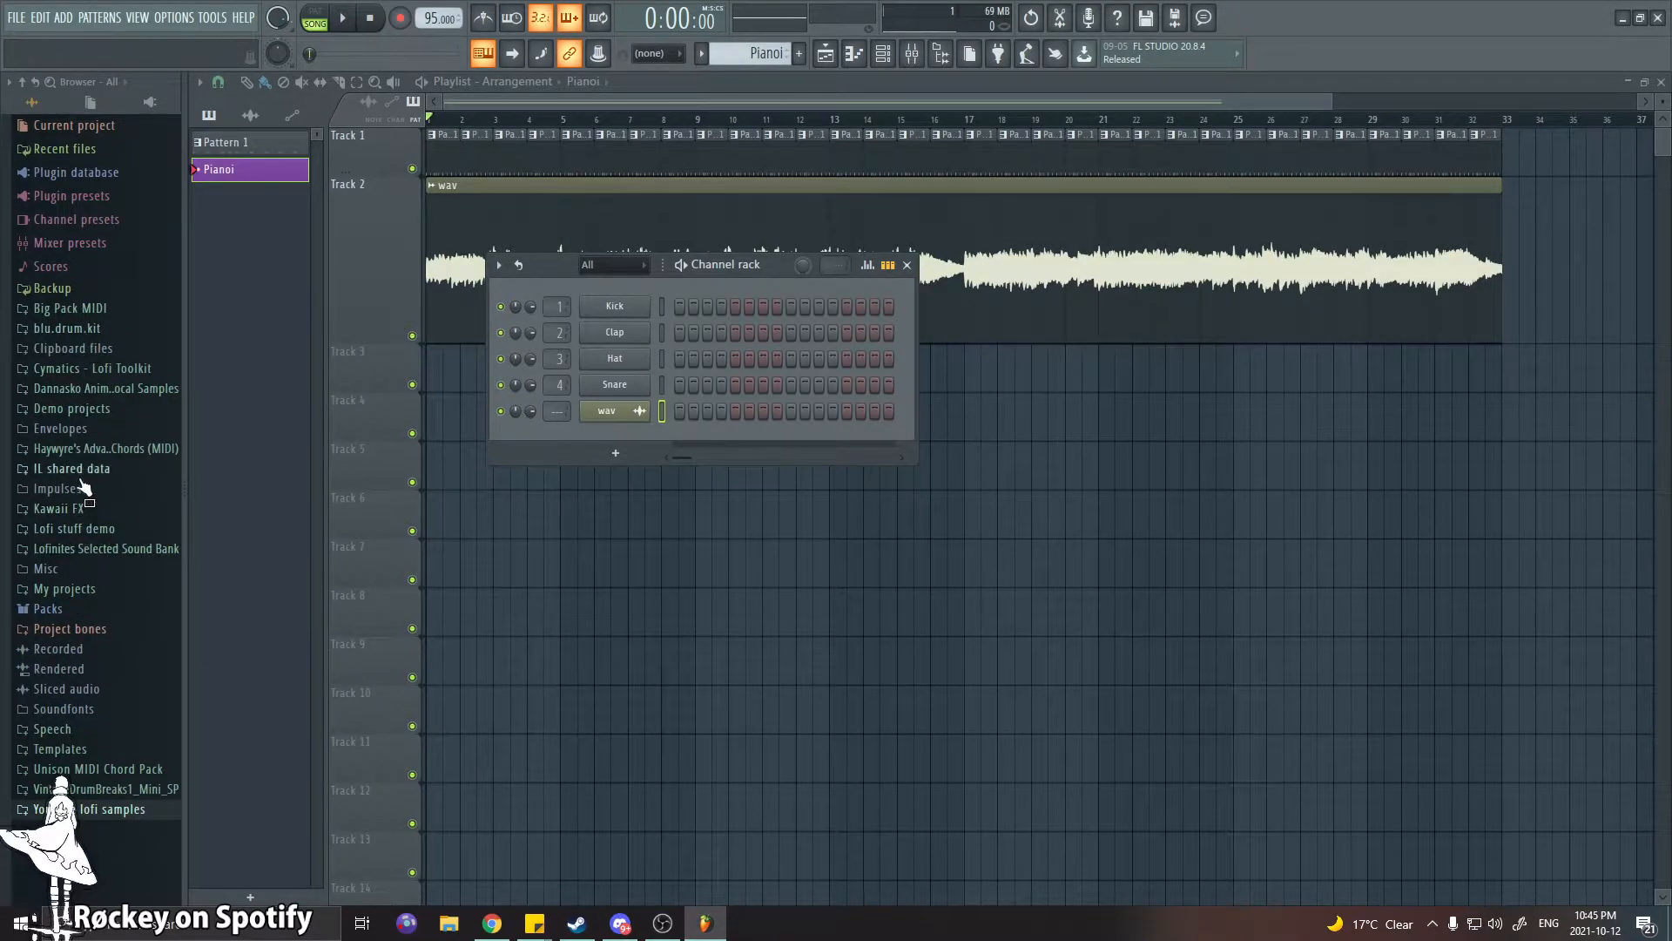
Add the Grand Piano from the Packs Instruments Keyboard folder to the Channel rack, test its sound, and close the plugin window
{"action": "left_click", "coordinate": [45, 608]}
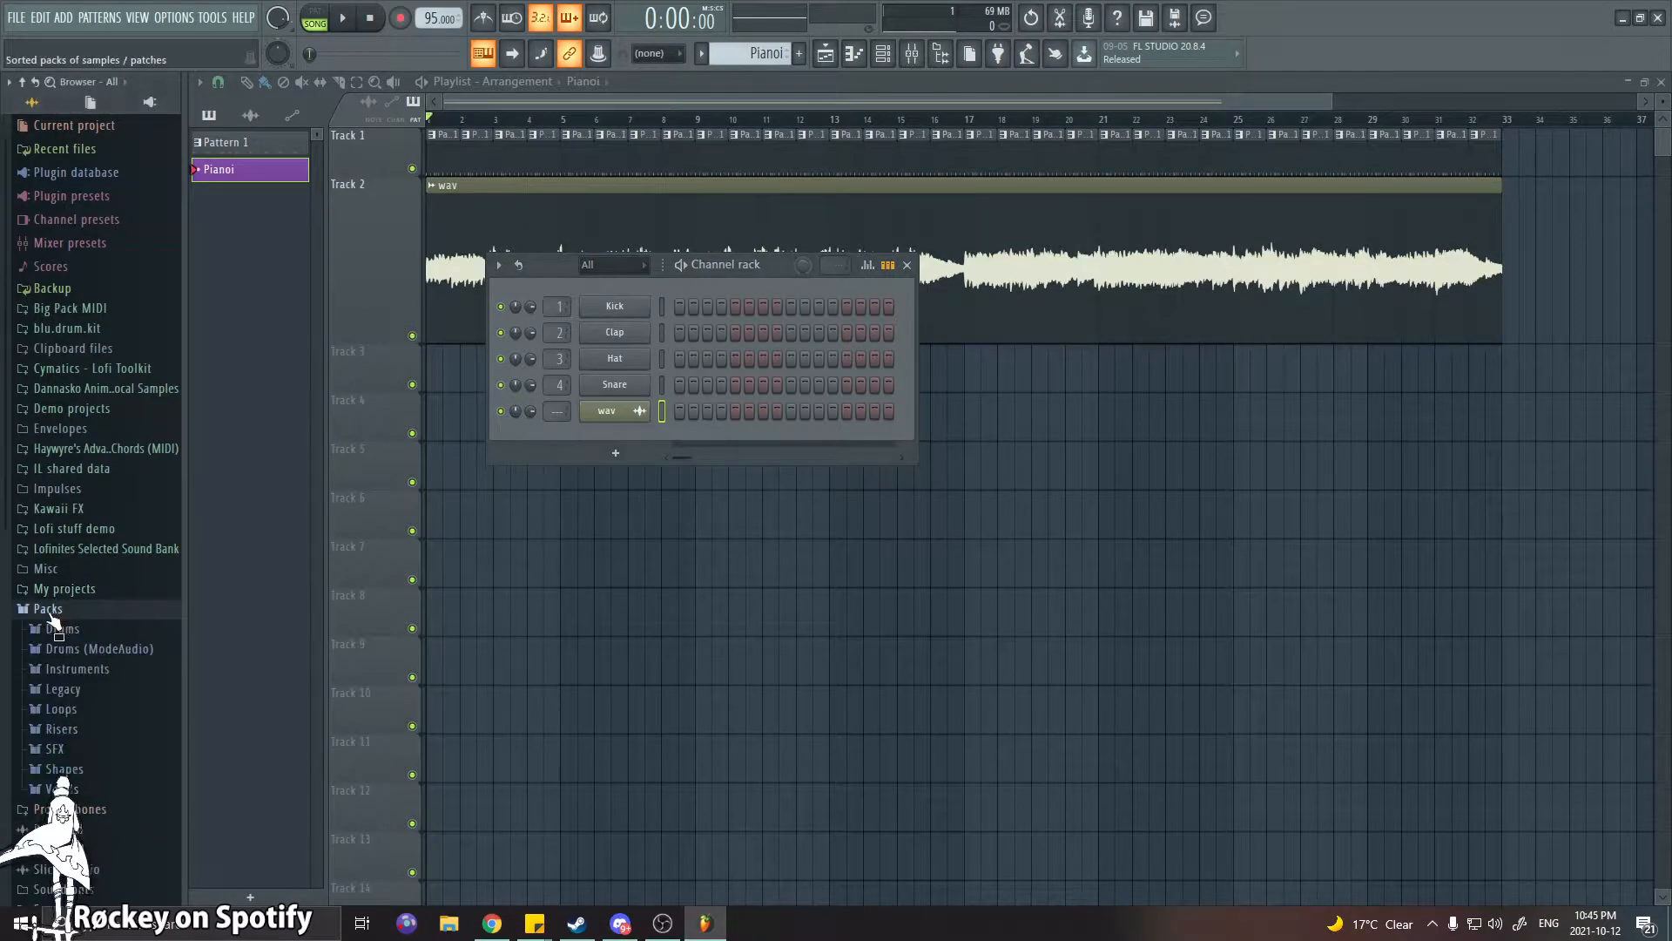
{"action": "left_click", "coordinate": [99, 667]}
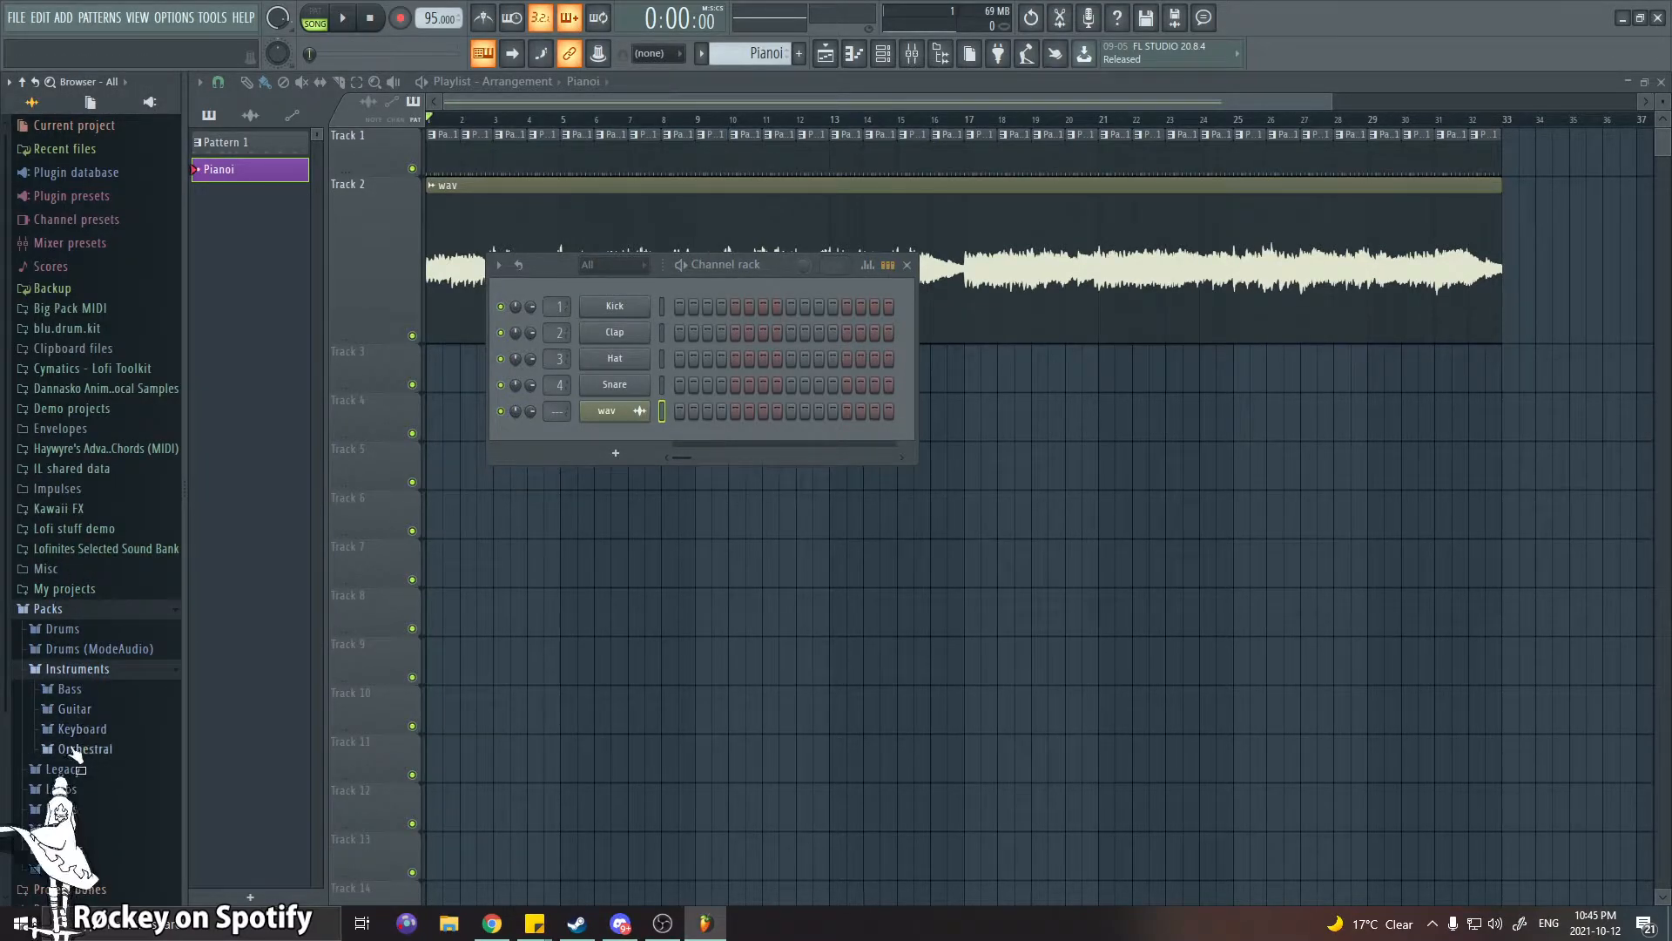
{"action": "left_click", "coordinate": [77, 729]}
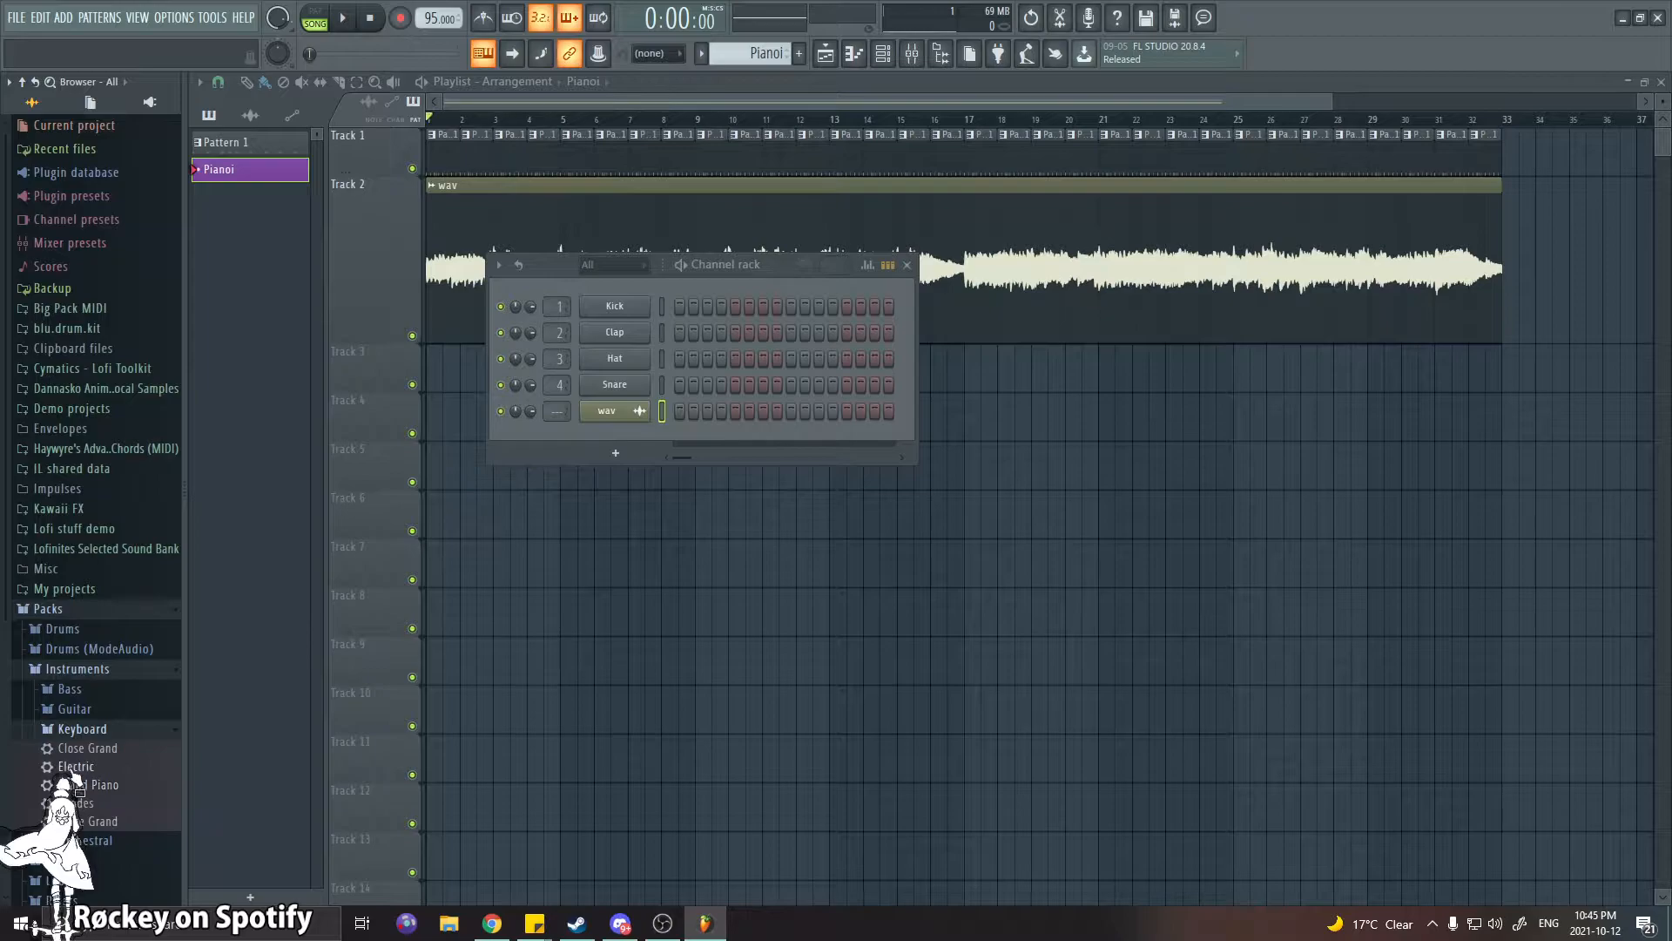
{"action": "left_click_drag", "start_coordinate": [87, 784], "coordinate": [612, 439]}
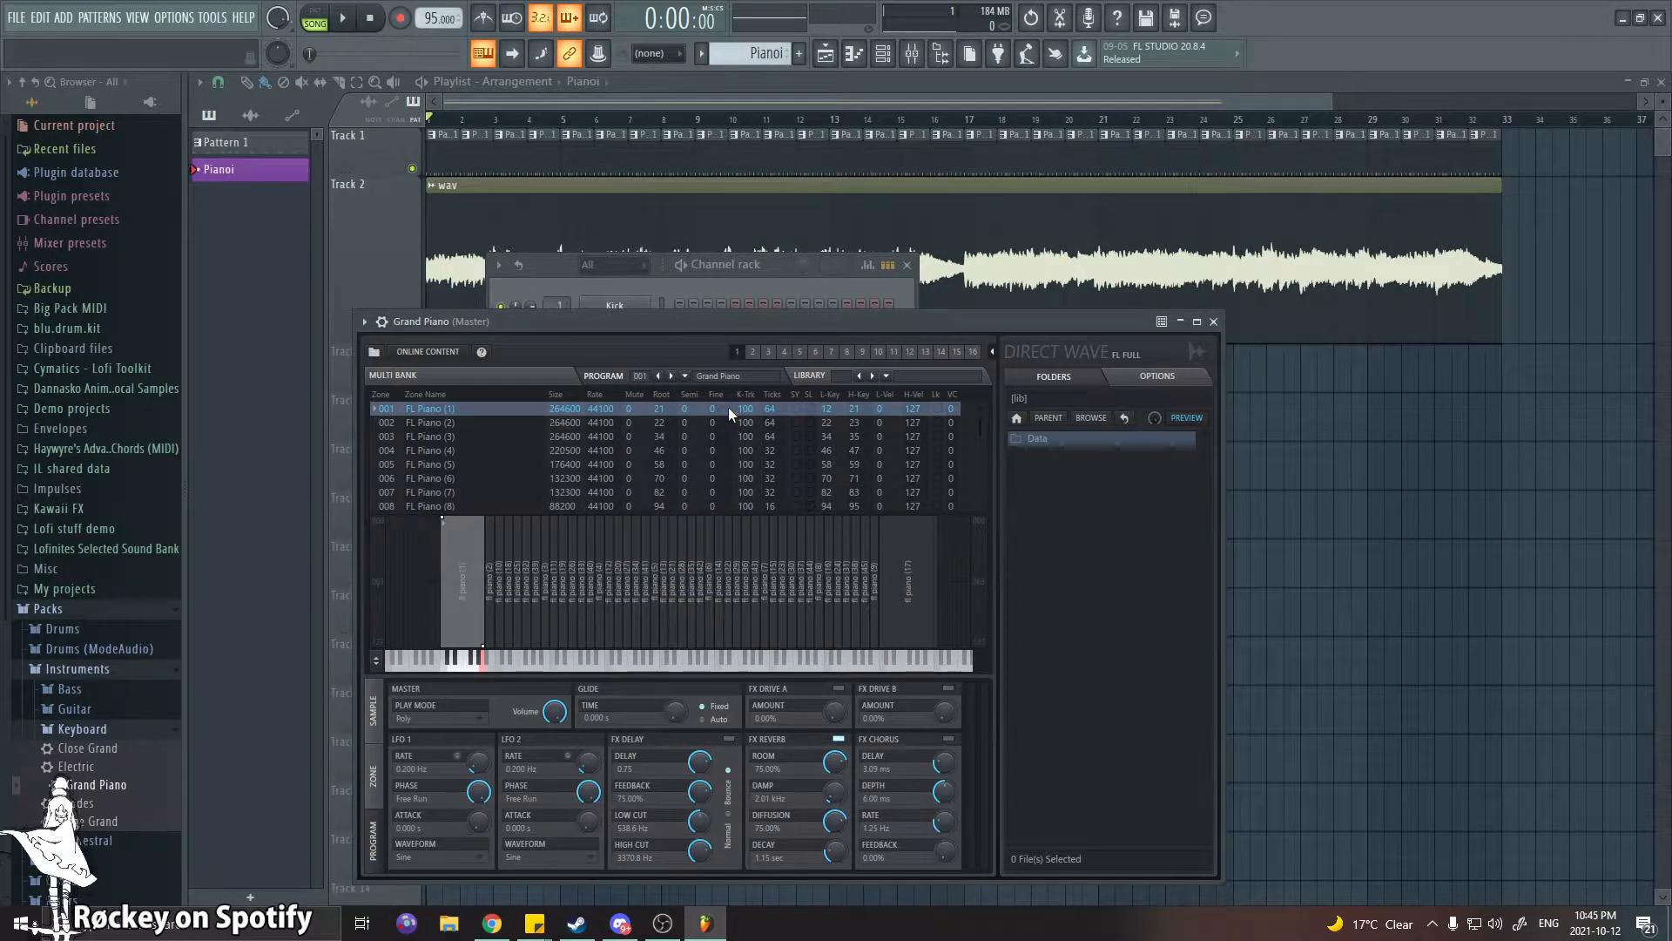
{"action": "key", "text": "z"}
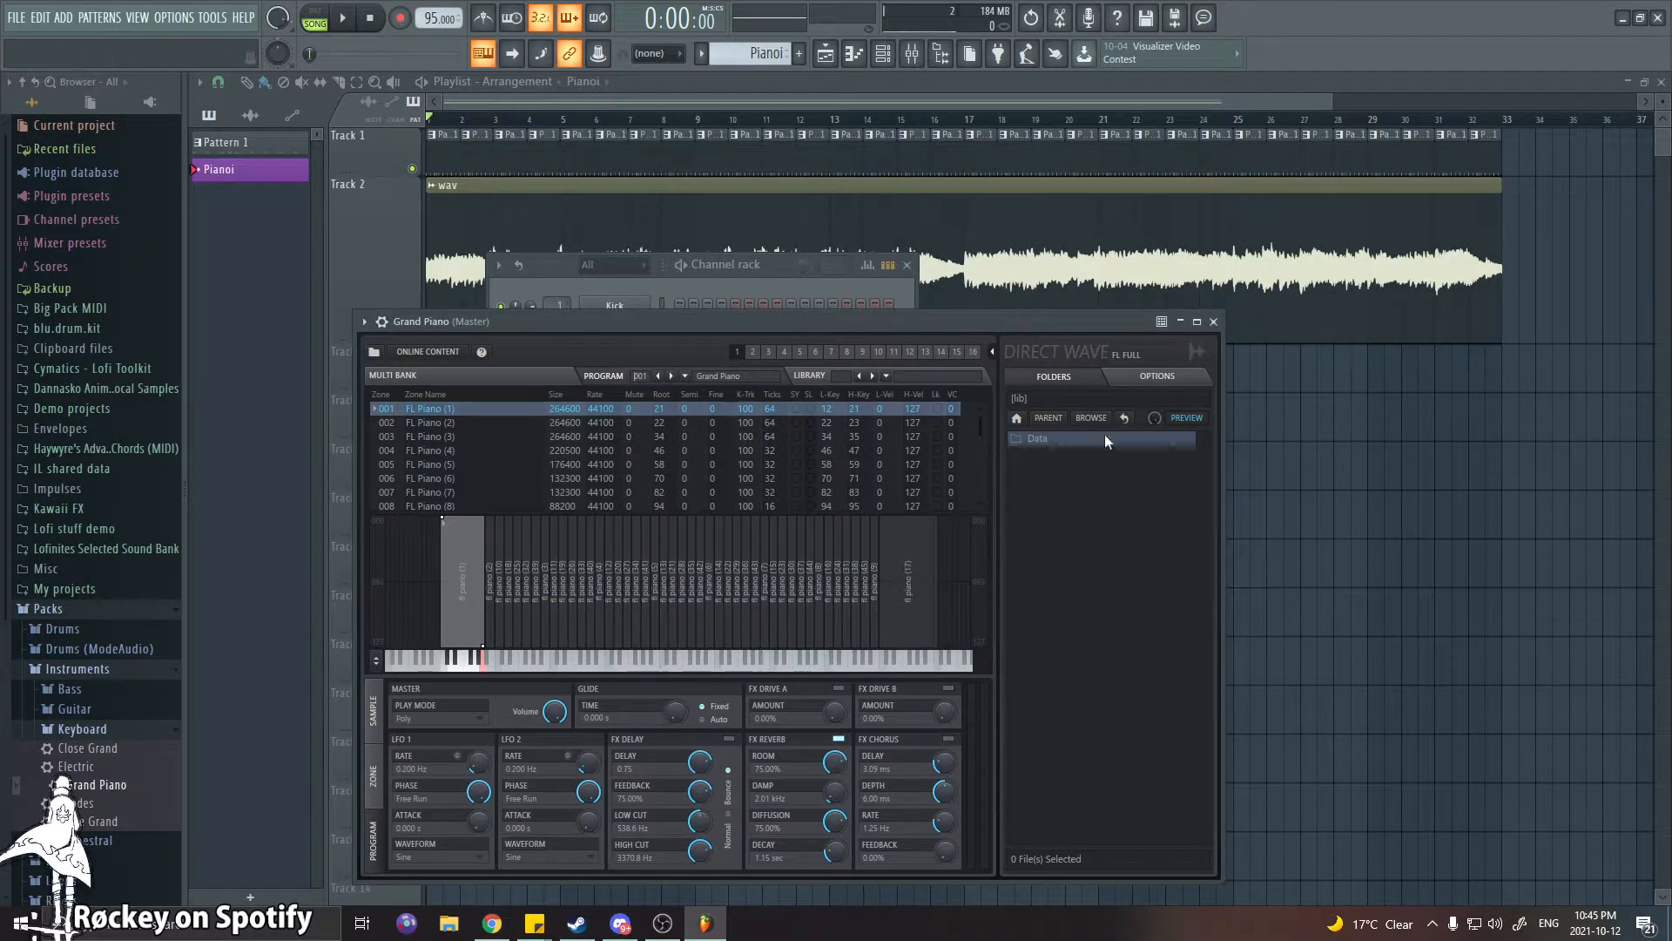
{"action": "left_click", "coordinate": [1215, 322]}
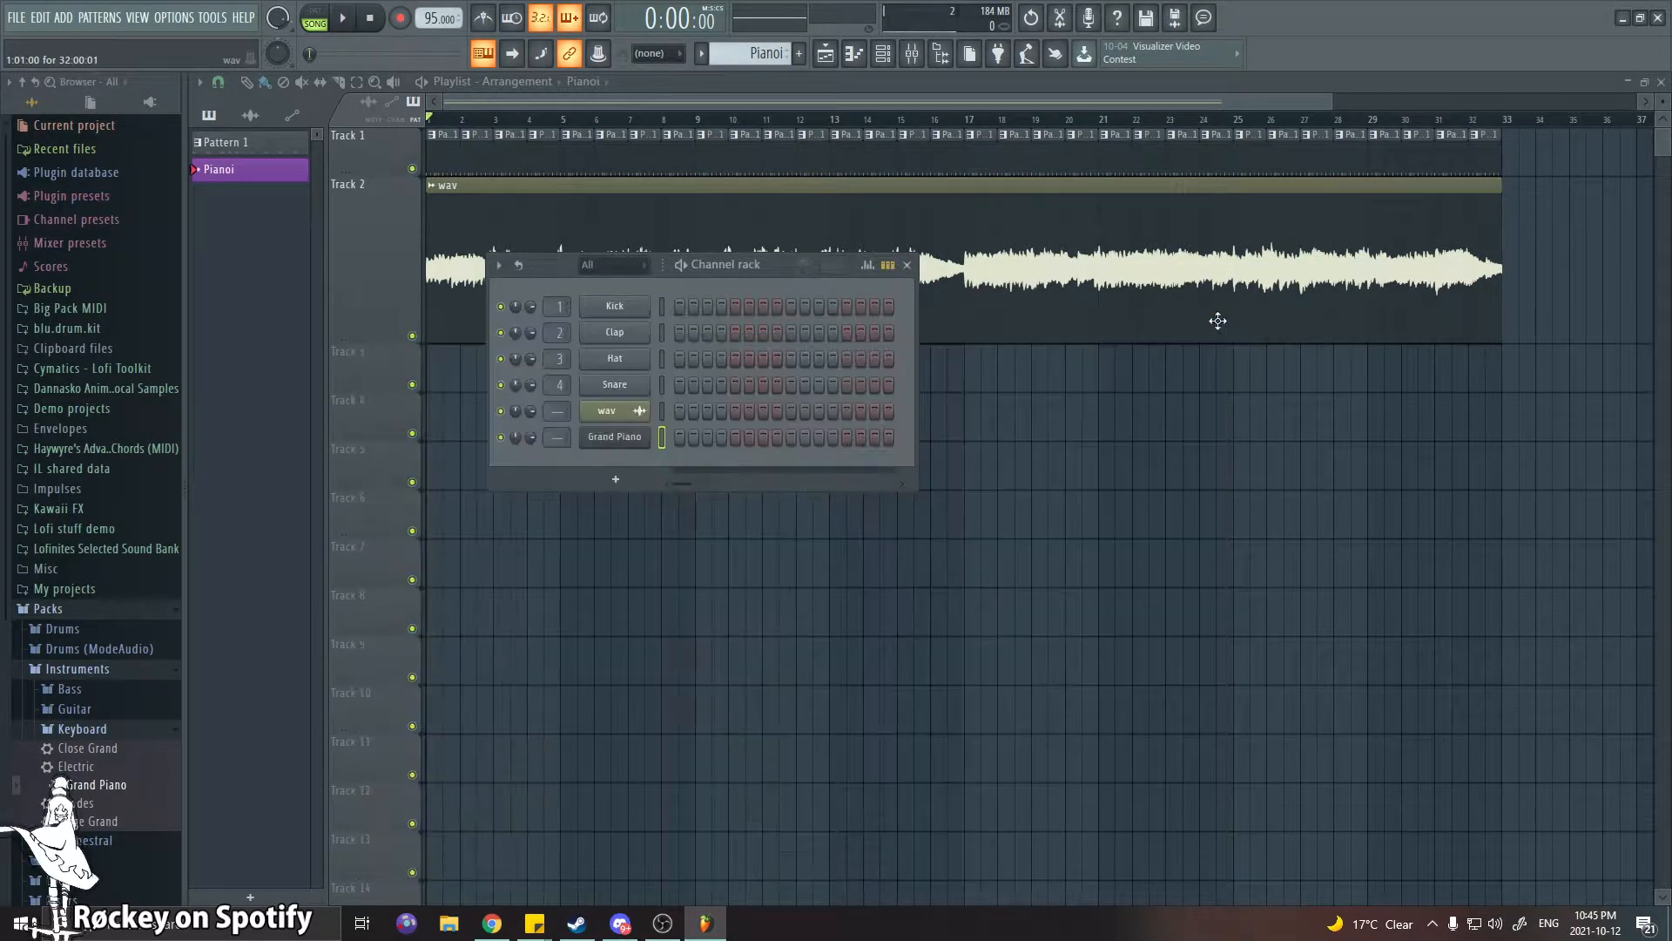
Open the Grand Piano channel in the Piano roll
{"action": "right_click", "coordinate": [610, 438]}
{"action": "left_click", "coordinate": [620, 448]}
{"action": "right_click", "coordinate": [621, 446]}
{"action": "left_click", "coordinate": [687, 438]}
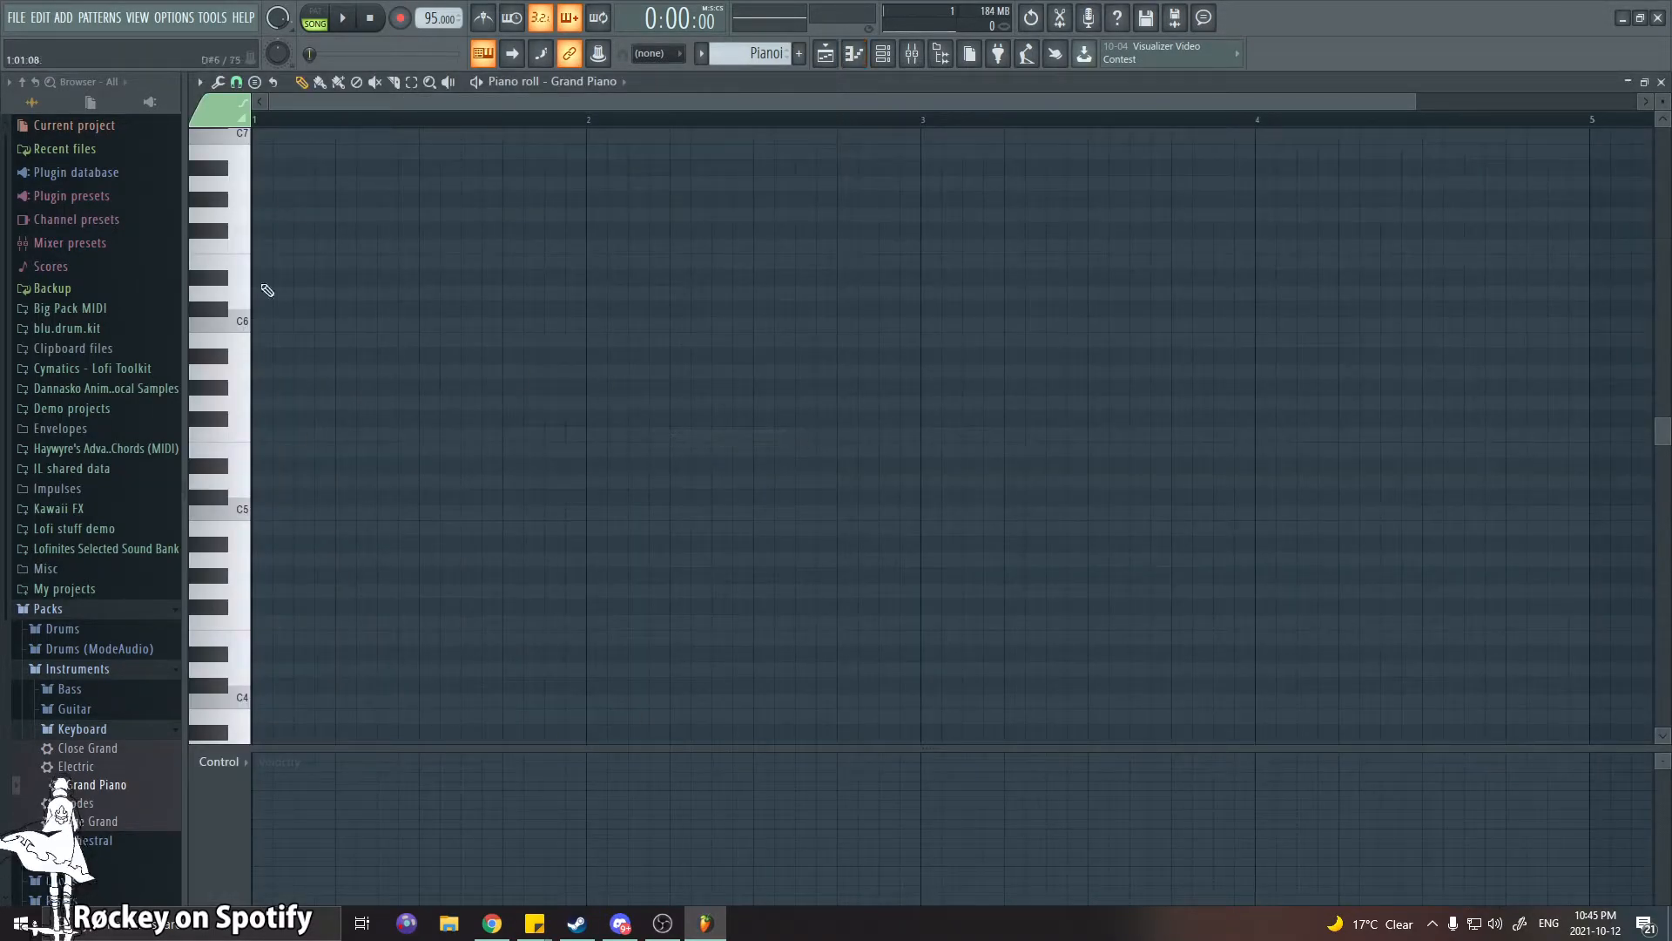
Compare playback in song mode and pattern mode, and leave the transport in pattern mode
{"action": "left_click", "coordinate": [314, 11]}
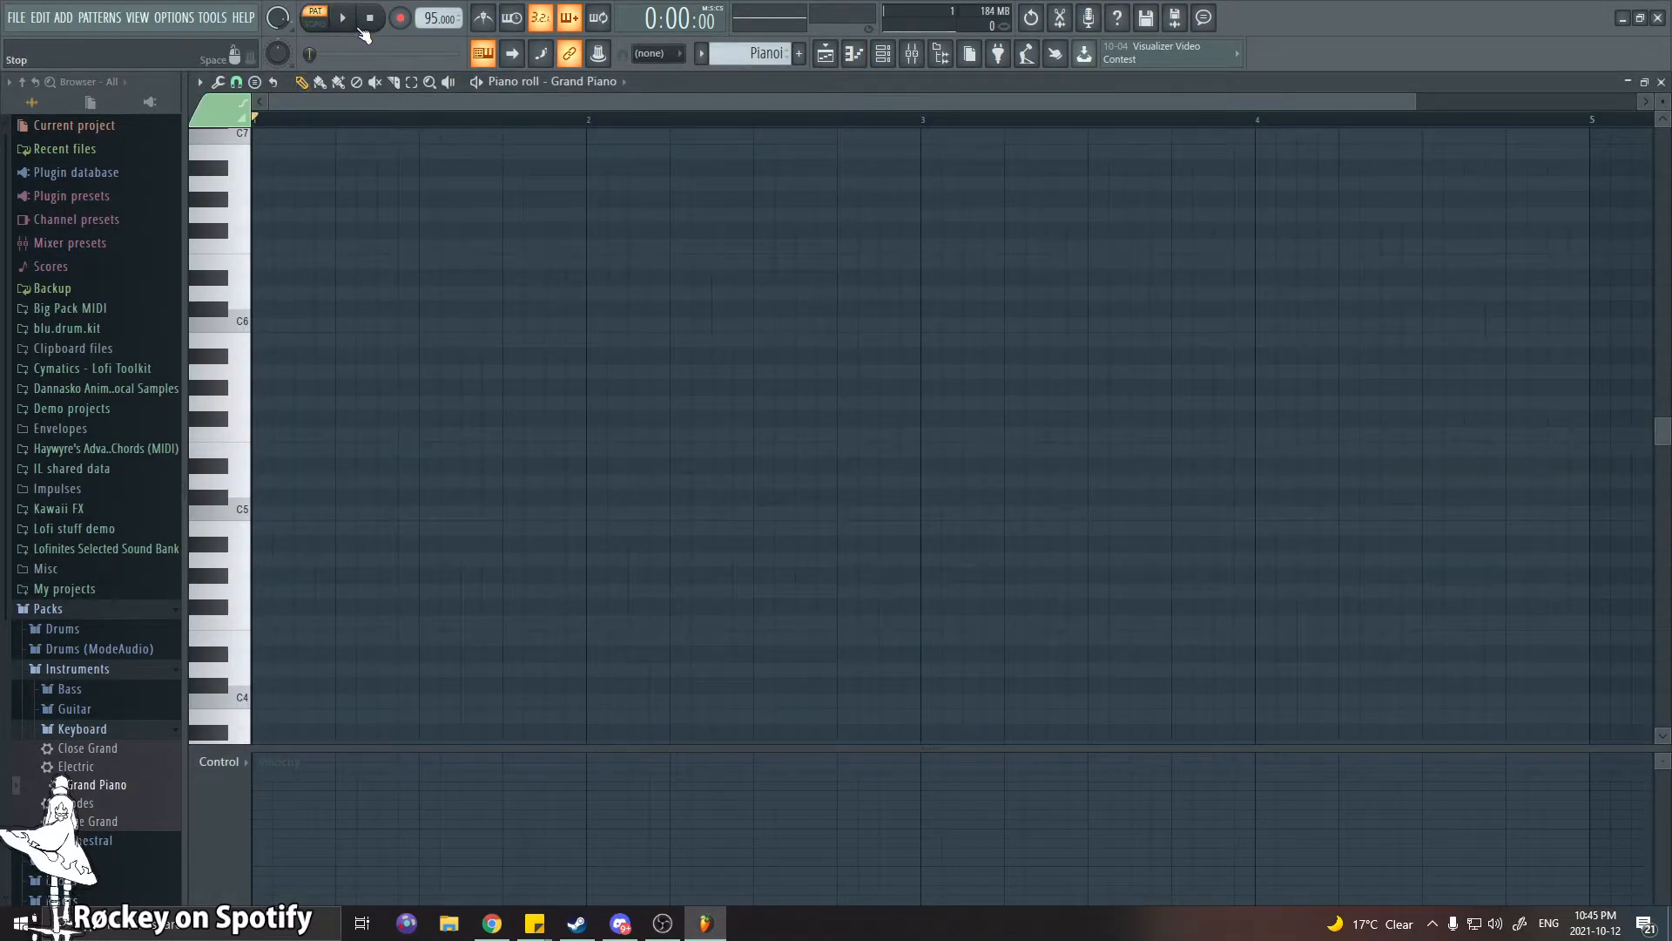
{"action": "left_click", "coordinate": [316, 16]}
{"action": "left_click", "coordinate": [312, 21]}
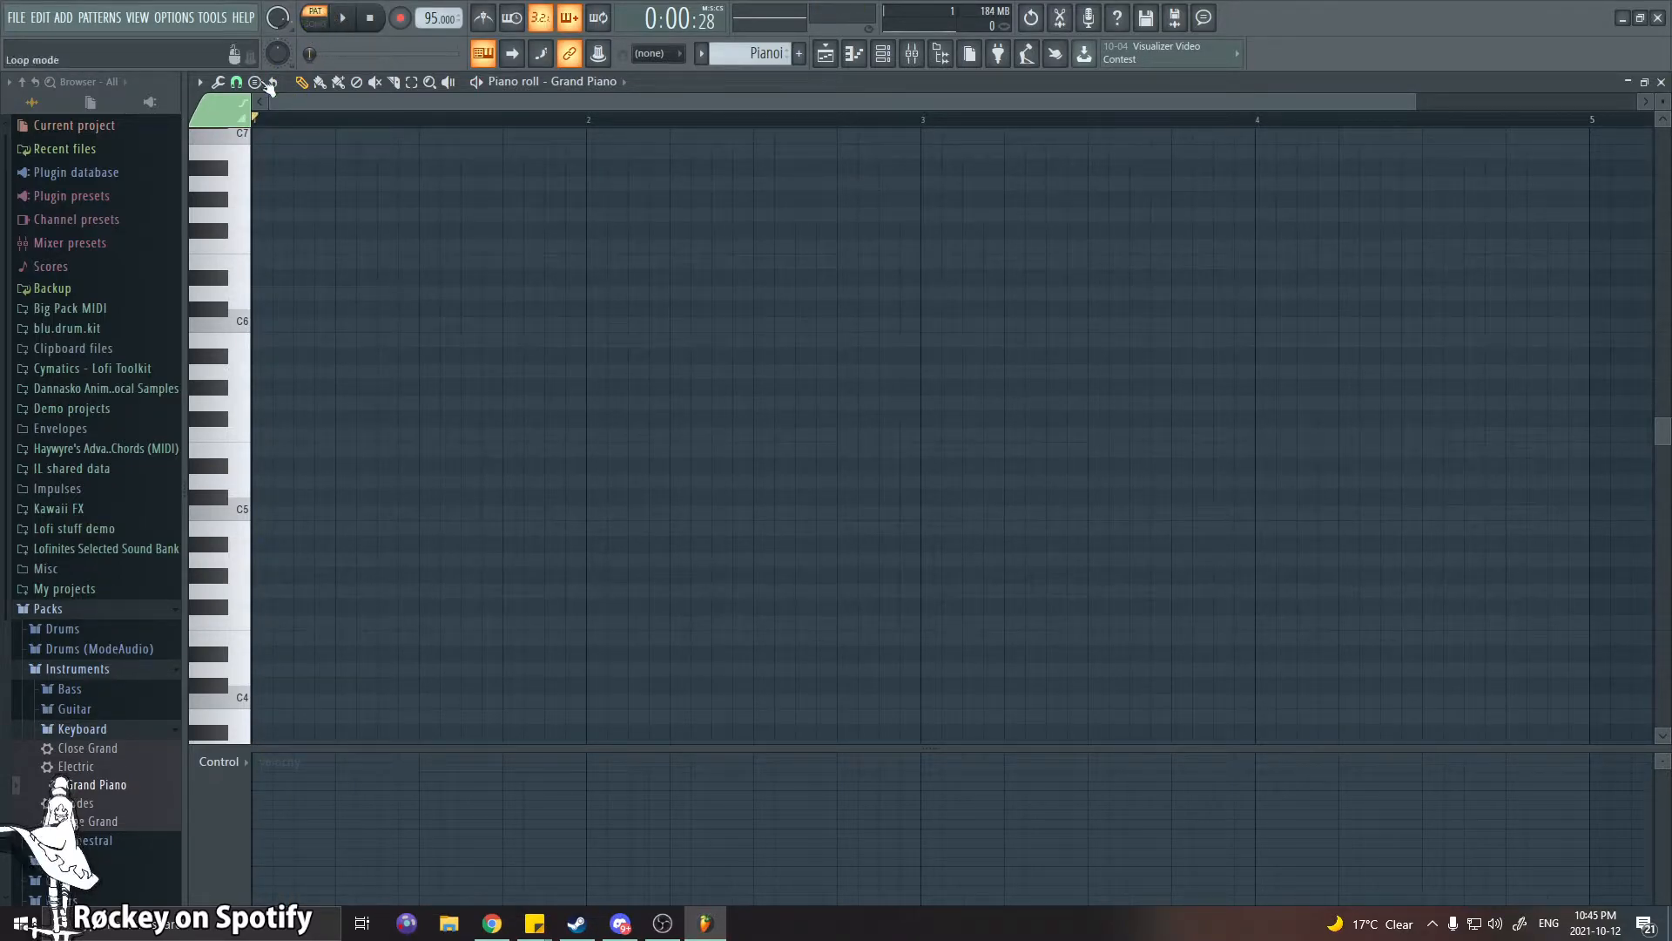
{"action": "left_click", "coordinate": [347, 17]}
{"action": "left_click", "coordinate": [342, 22]}
{"action": "left_click", "coordinate": [317, 22]}
{"action": "left_click", "coordinate": [348, 29]}
{"action": "left_click", "coordinate": [345, 21]}
{"action": "left_click", "coordinate": [316, 19]}
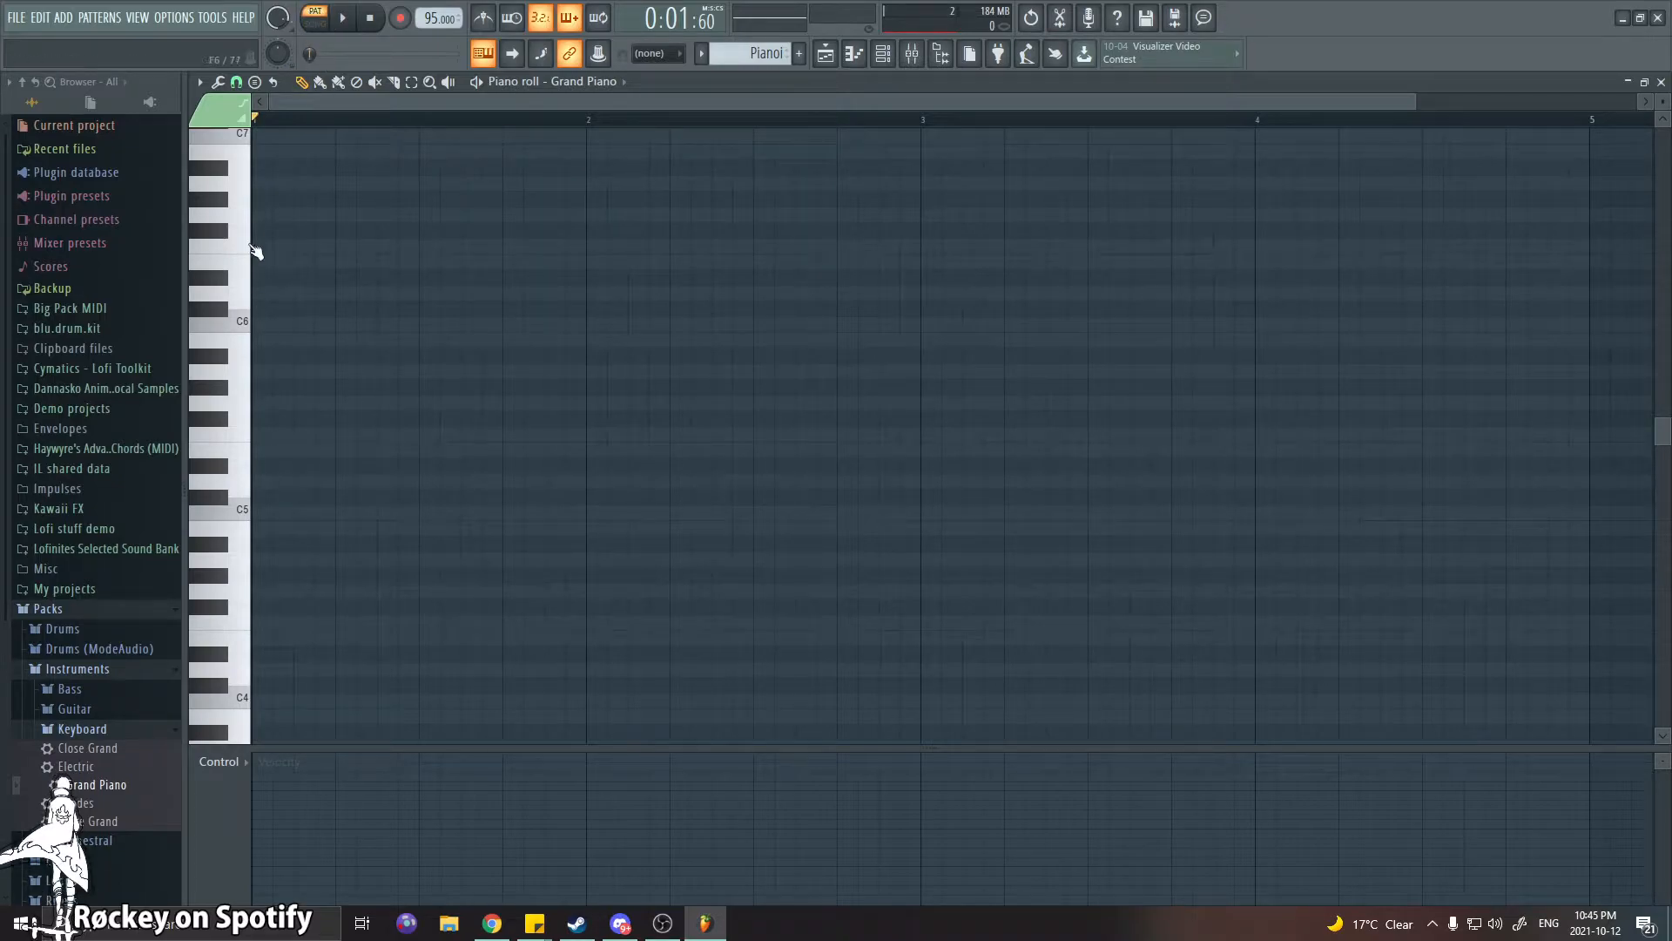
Draw a D5, F5 and A5 chord at the start of bar 1 and repeat it on the next two beats
{"action": "left_click_drag", "start_coordinate": [265, 511], "coordinate": [254, 351]}
{"action": "key", "text": "space"}
{"action": "key", "text": "space"}
{"action": "key", "text": "ctrl+b"}
{"action": "key", "text": "ctrl+b"}
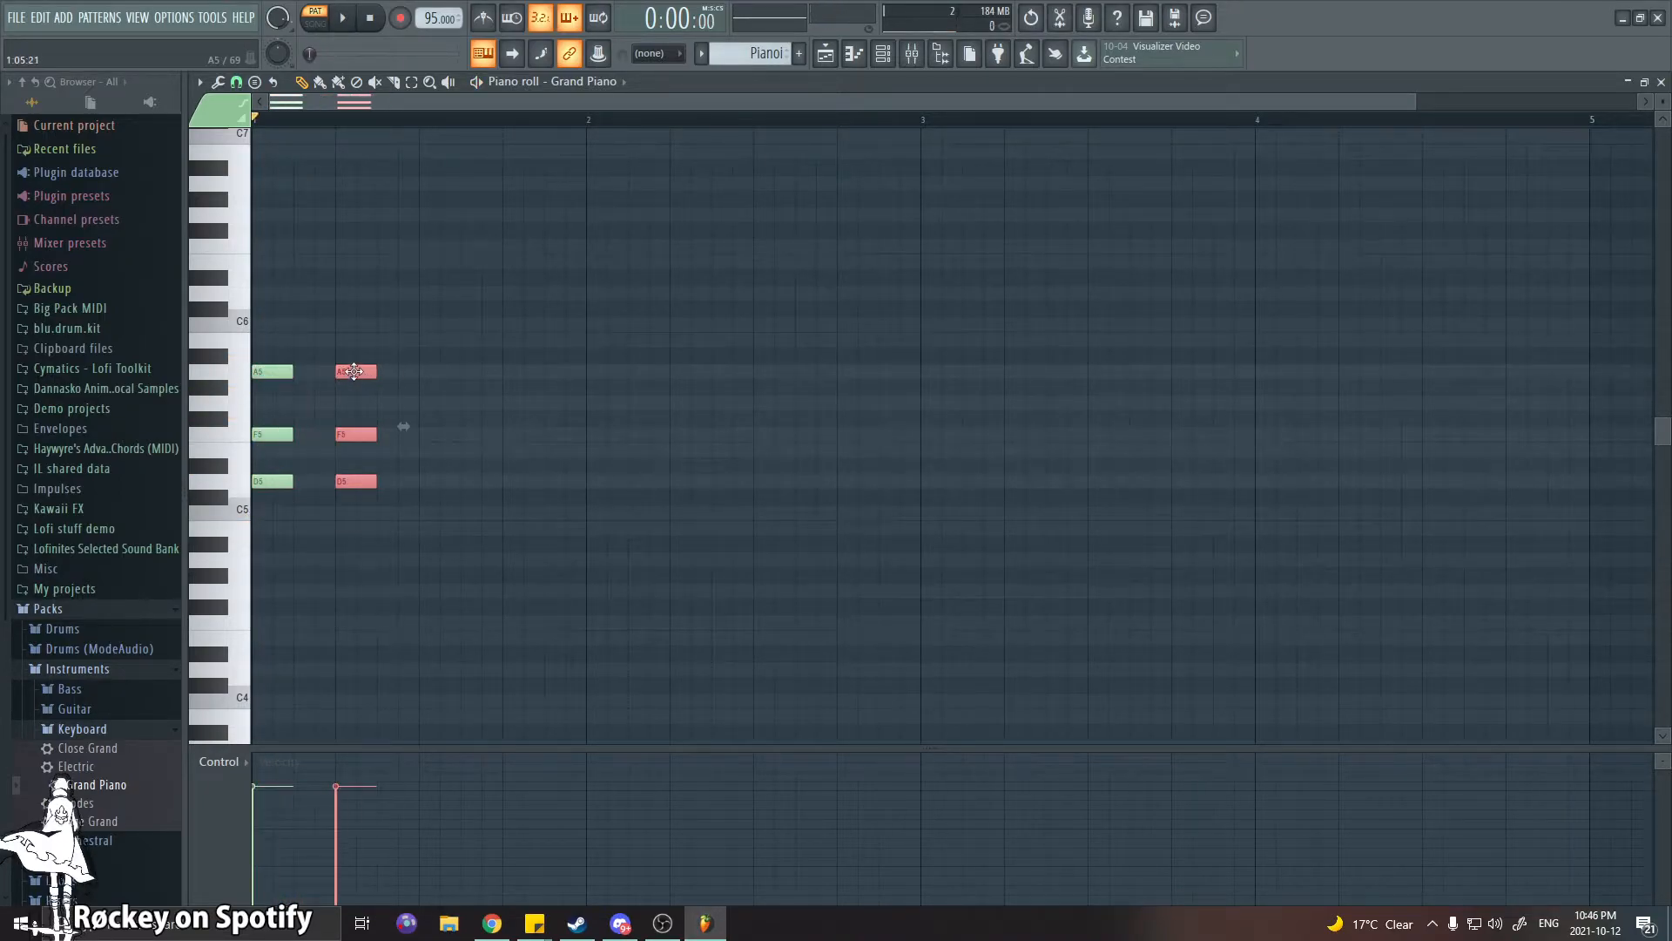
Draw a D5, G5 and B5 chord at bar 2, repeat it on the next two beats, and play the pattern
{"action": "left_click", "coordinate": [604, 339]}
{"action": "left_click", "coordinate": [604, 402]}
{"action": "left_click", "coordinate": [601, 481]}
{"action": "left_click_drag", "start_coordinate": [596, 406], "coordinate": [766, 414]}
{"action": "key", "text": "space"}
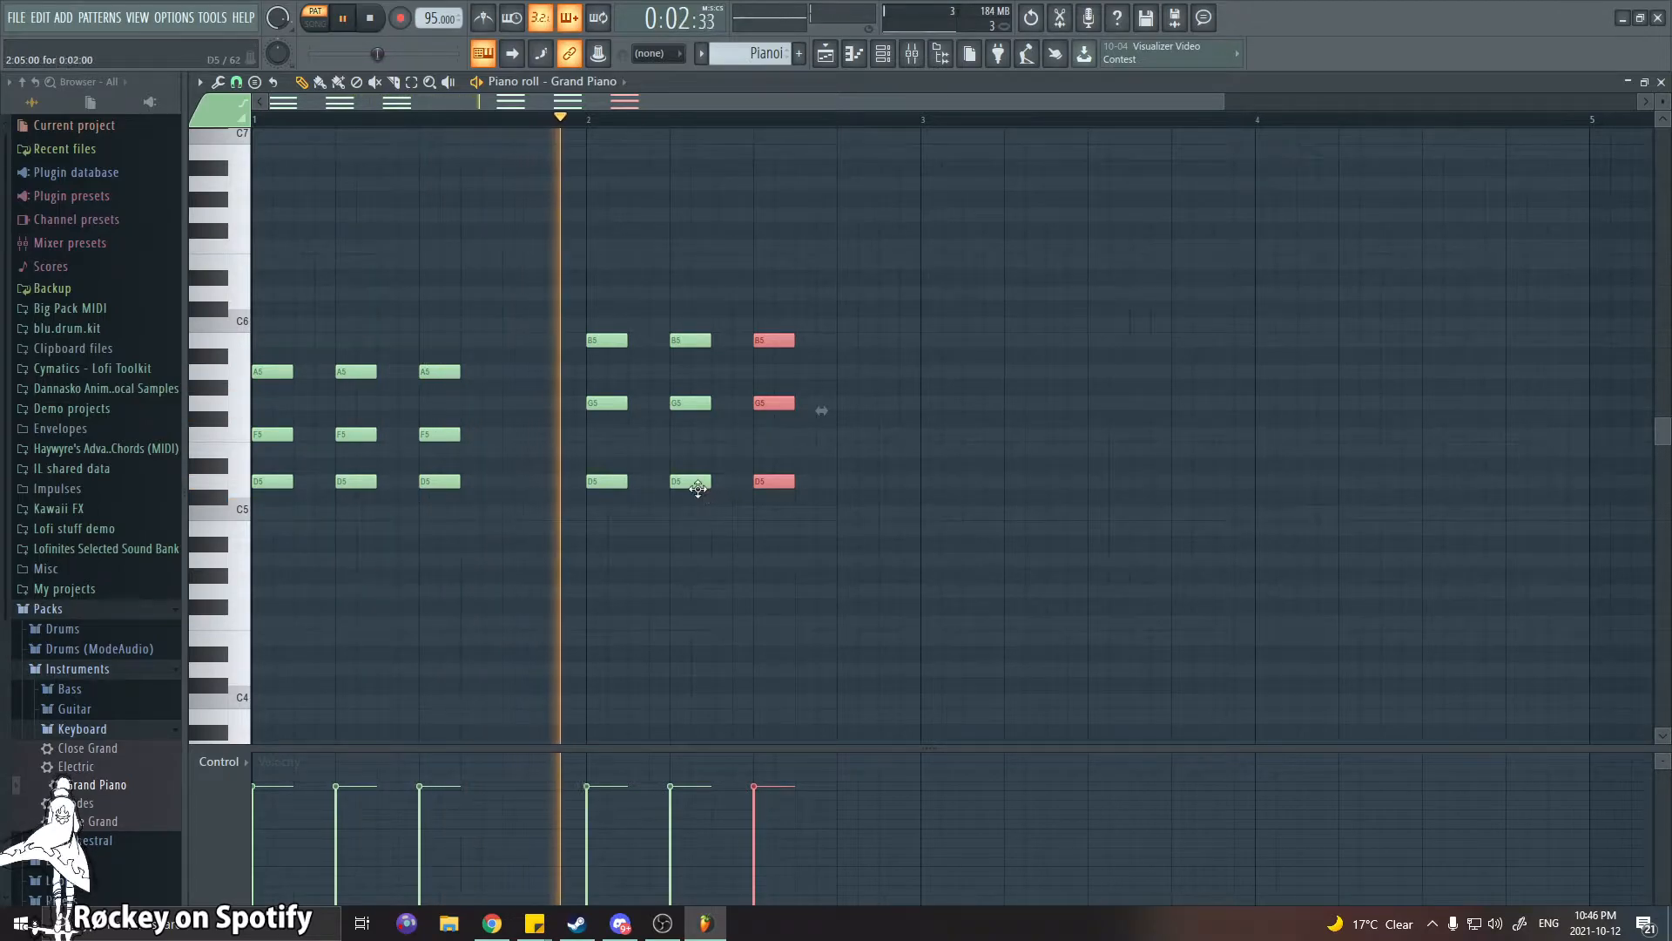
Stop playback and delete all the chord notes in bar 2
{"action": "key", "text": "space"}
{"action": "right_click", "coordinate": [775, 341]}
{"action": "right_click", "coordinate": [691, 482]}
{"action": "right_click", "coordinate": [607, 481]}
{"action": "right_click", "coordinate": [690, 404]}
{"action": "right_click", "coordinate": [774, 403]}
{"action": "right_click", "coordinate": [774, 481]}
{"action": "right_click", "coordinate": [607, 403]}
{"action": "right_click", "coordinate": [695, 341]}
Examine the three chords in bar 1 of the Piano roll at different zoom levels
{"action": "left_click_drag", "start_coordinate": [531, 324], "coordinate": [469, 505]}
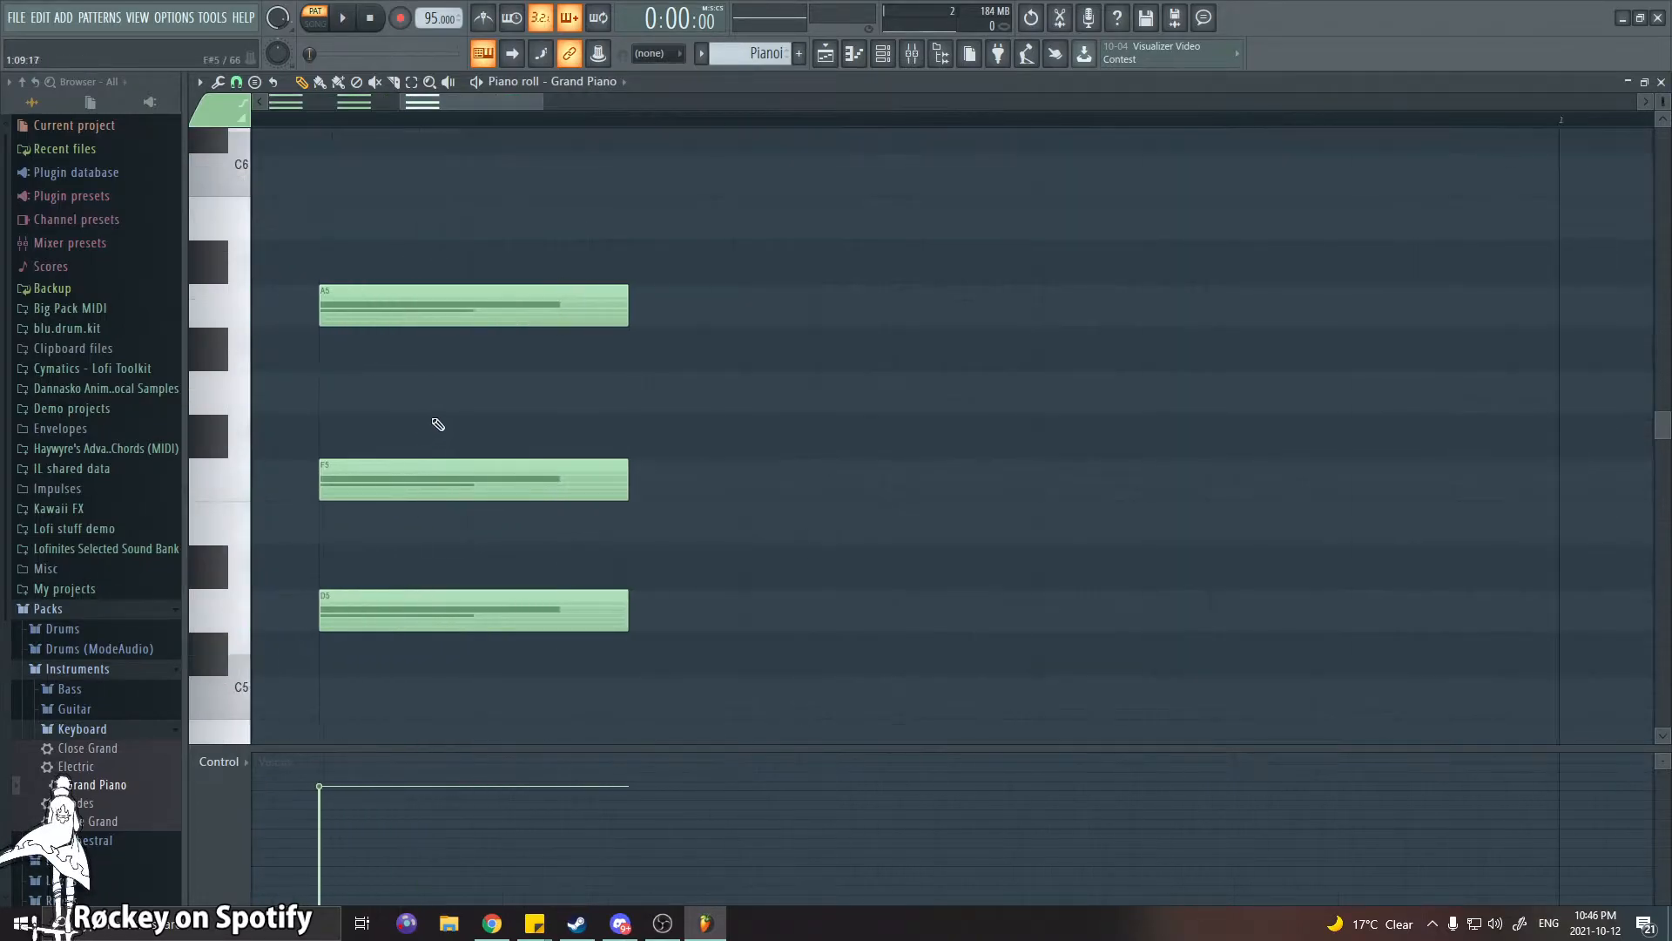
{"action": "left_click_drag", "start_coordinate": [587, 267], "coordinate": [424, 639]}
{"action": "left_click_drag", "start_coordinate": [789, 152], "coordinate": [423, 672]}
{"action": "left_click", "coordinate": [698, 150], "text": "ctrl"}
{"action": "left_click_drag", "start_coordinate": [1192, 150], "coordinate": [307, 679]}
{"action": "left_click_drag", "start_coordinate": [1149, 201], "coordinate": [307, 685]}
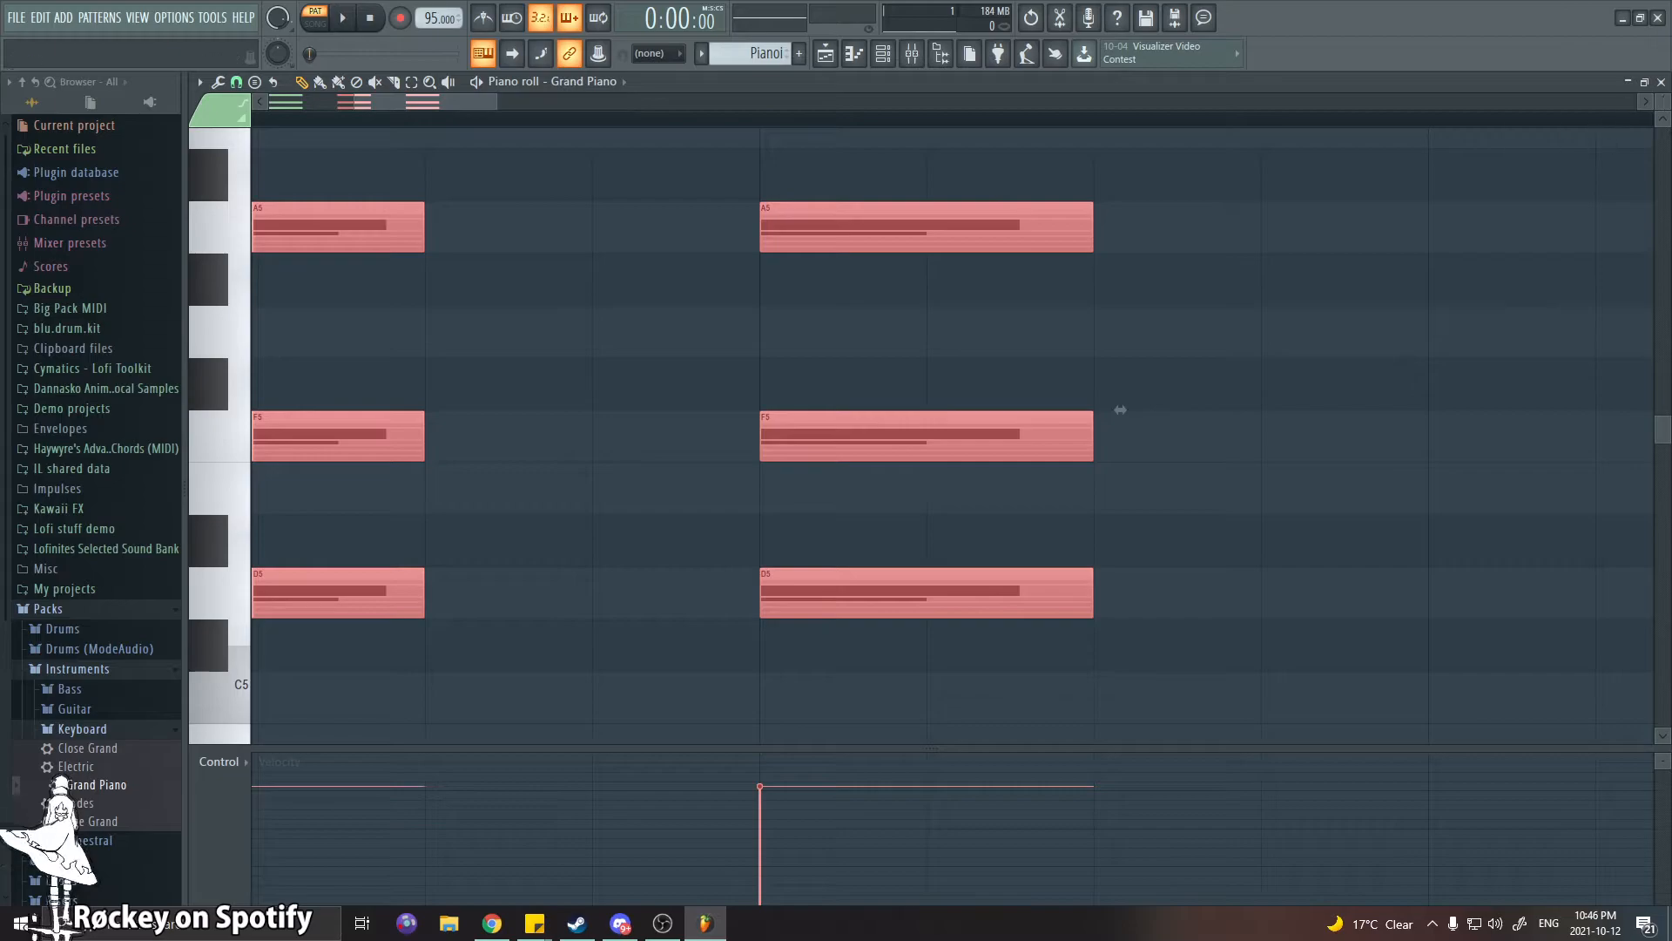
{"action": "left_click_drag", "start_coordinate": [592, 306], "coordinate": [1038, 618]}
{"action": "left_click_drag", "start_coordinate": [1324, 287], "coordinate": [614, 623]}
{"action": "left_click_drag", "start_coordinate": [1424, 173], "coordinate": [915, 471]}
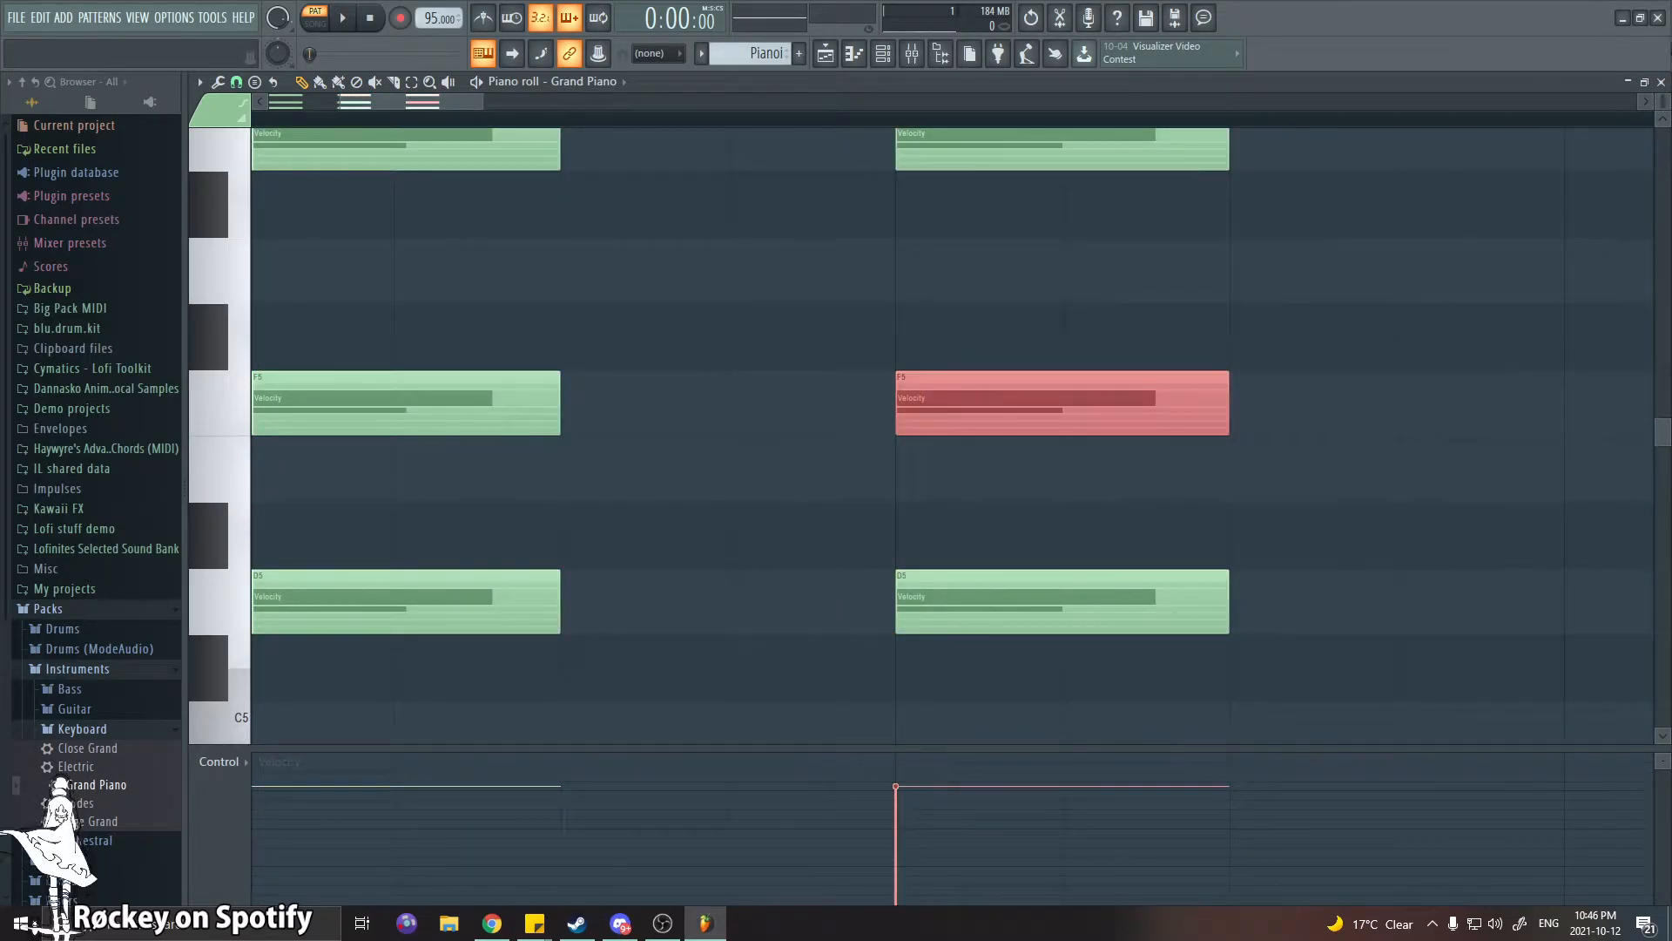
{"action": "scroll", "coordinate": [1659, 101], "scroll_direction": "down", "scroll_amount": 4}
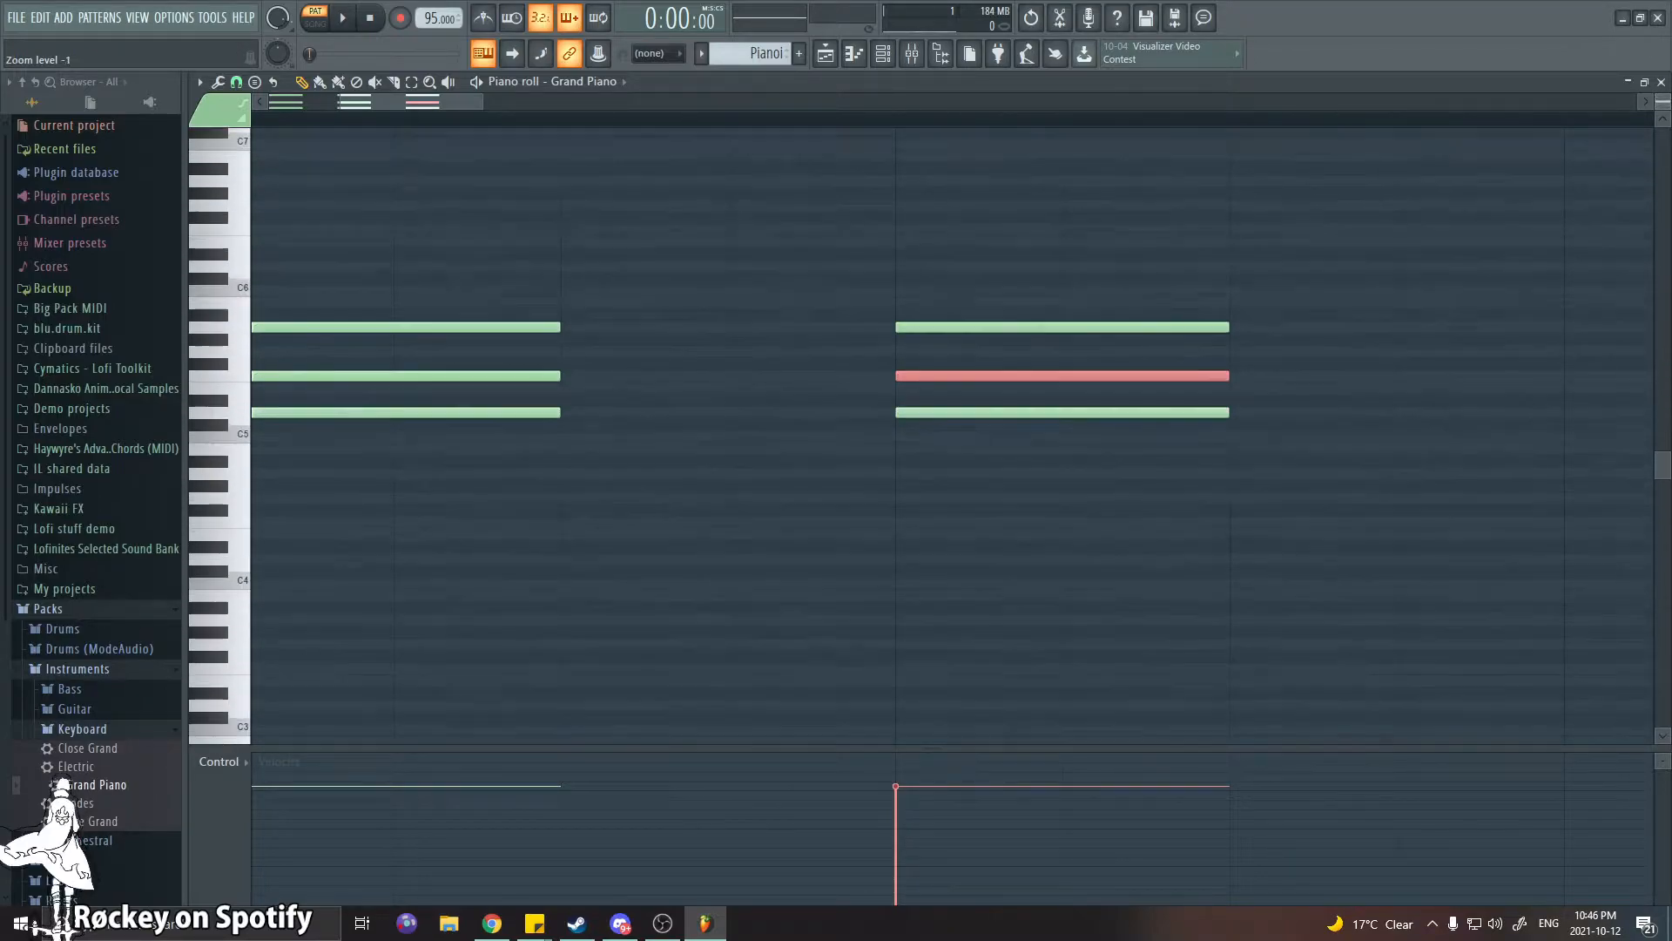
{"action": "left_click_drag", "start_coordinate": [338, 102], "coordinate": [289, 131]}
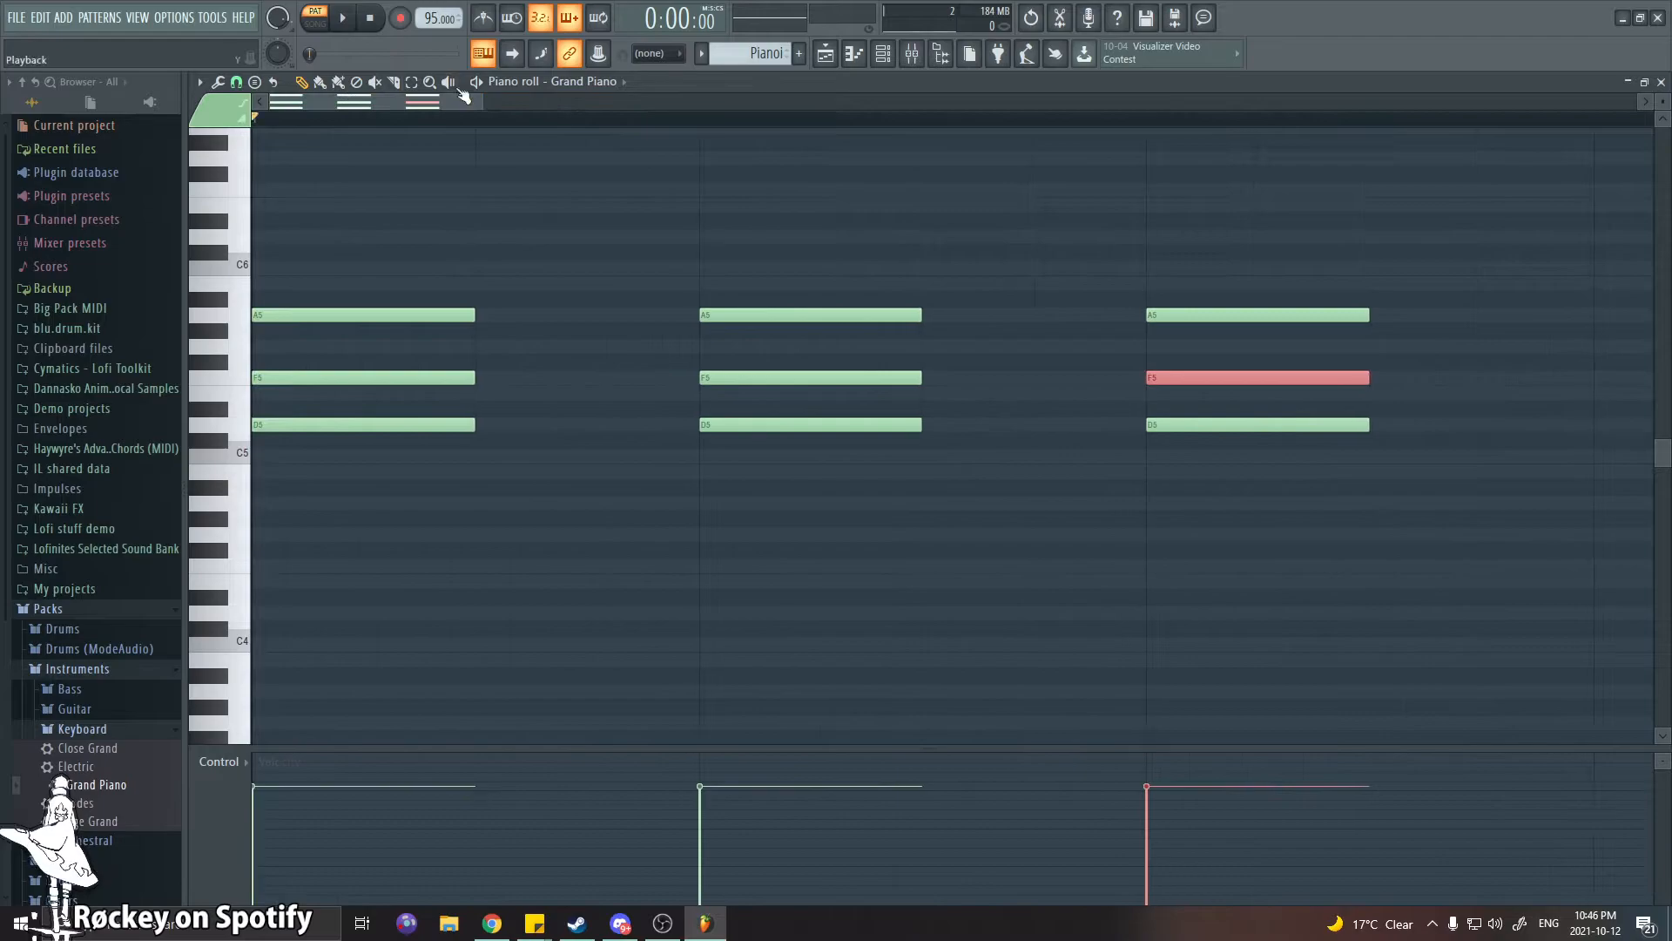
{"action": "left_click_drag", "start_coordinate": [483, 102], "coordinate": [533, 104]}
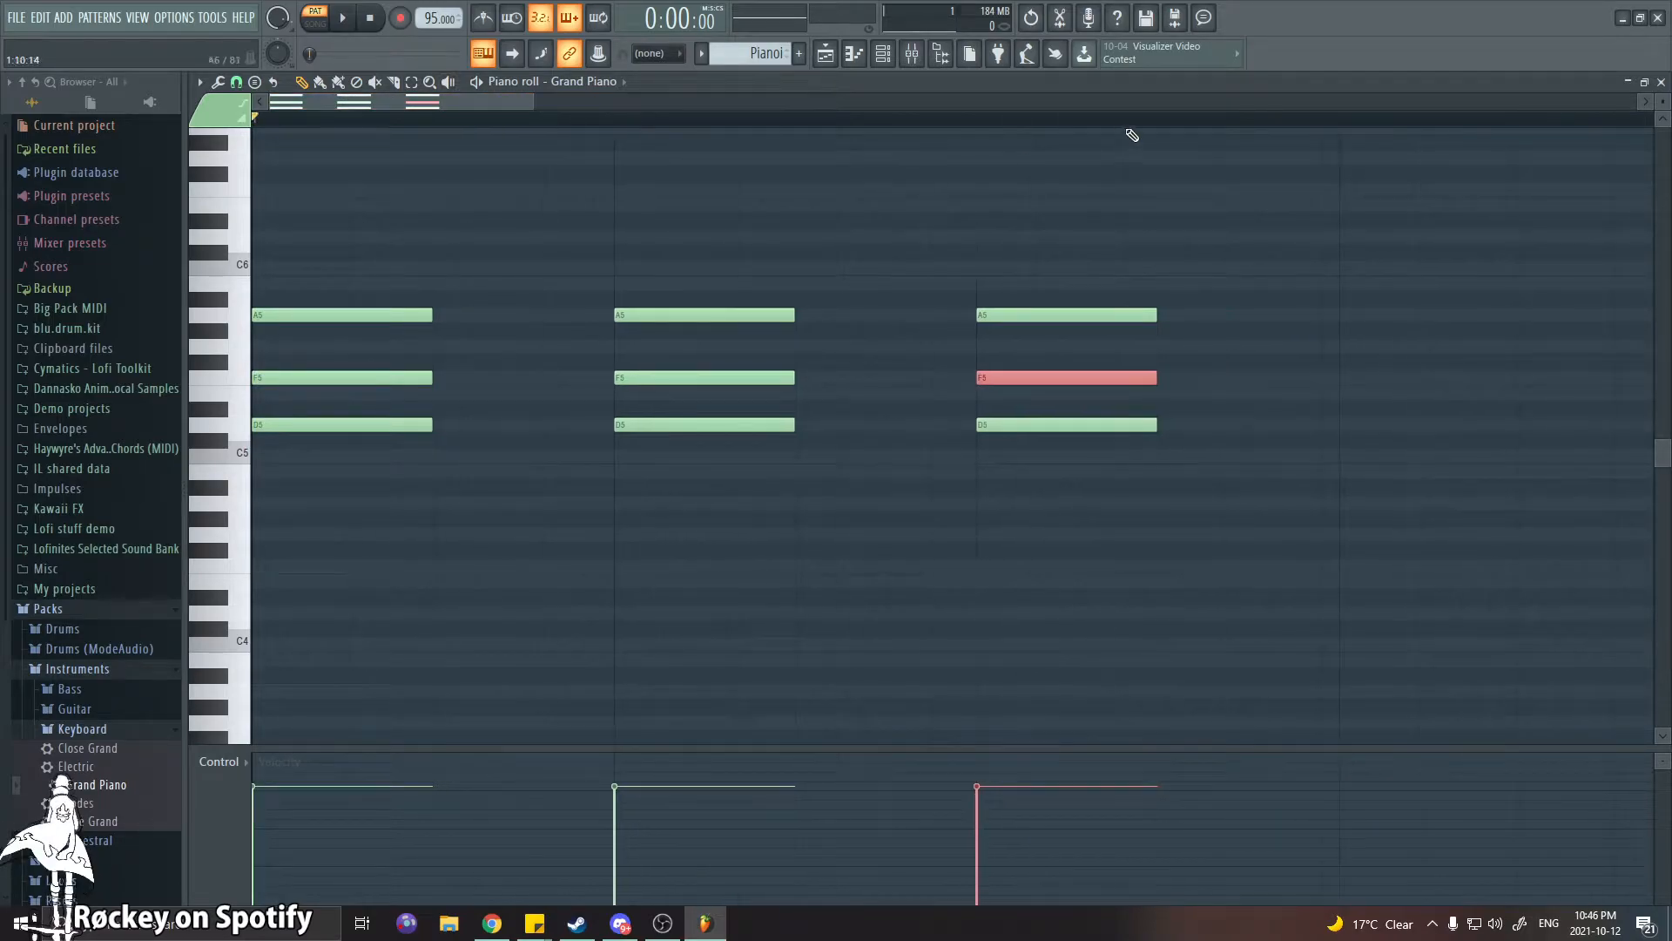
View the playlist at a slightly closer zoom and return to the Grand Piano's Piano roll through the Channel rack
{"action": "left_click", "coordinate": [824, 54]}
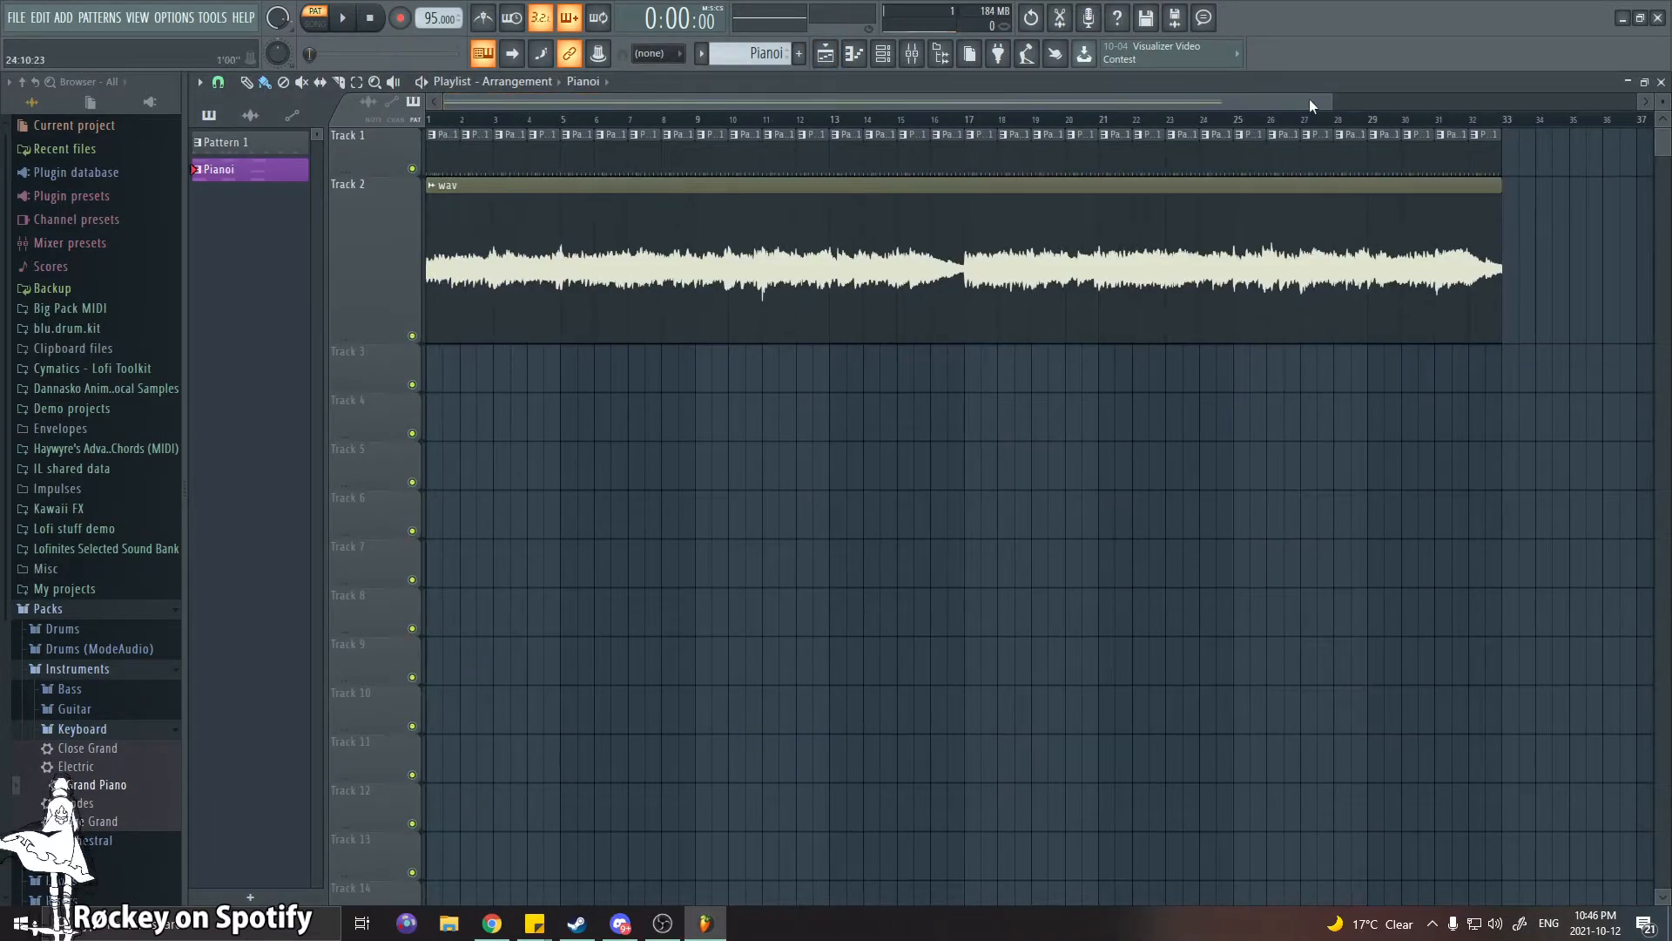
{"action": "left_click_drag", "start_coordinate": [1309, 102], "coordinate": [1254, 104]}
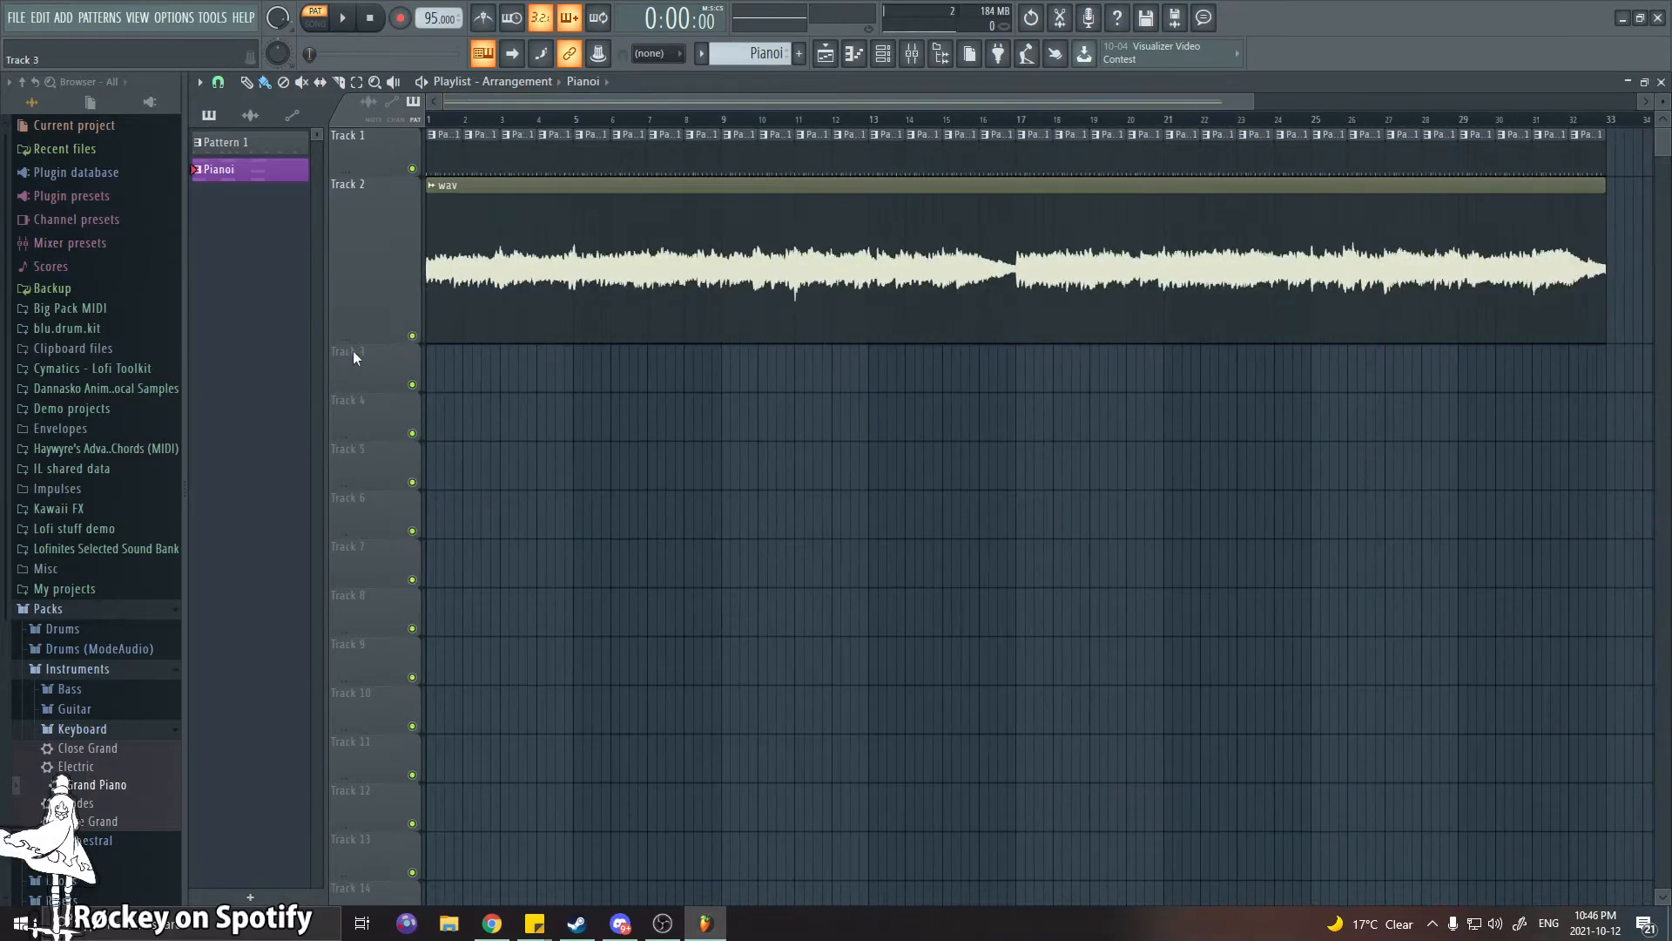
{"action": "left_click", "coordinate": [882, 54]}
{"action": "left_click", "coordinate": [616, 479]}
{"action": "left_click", "coordinate": [575, 468]}
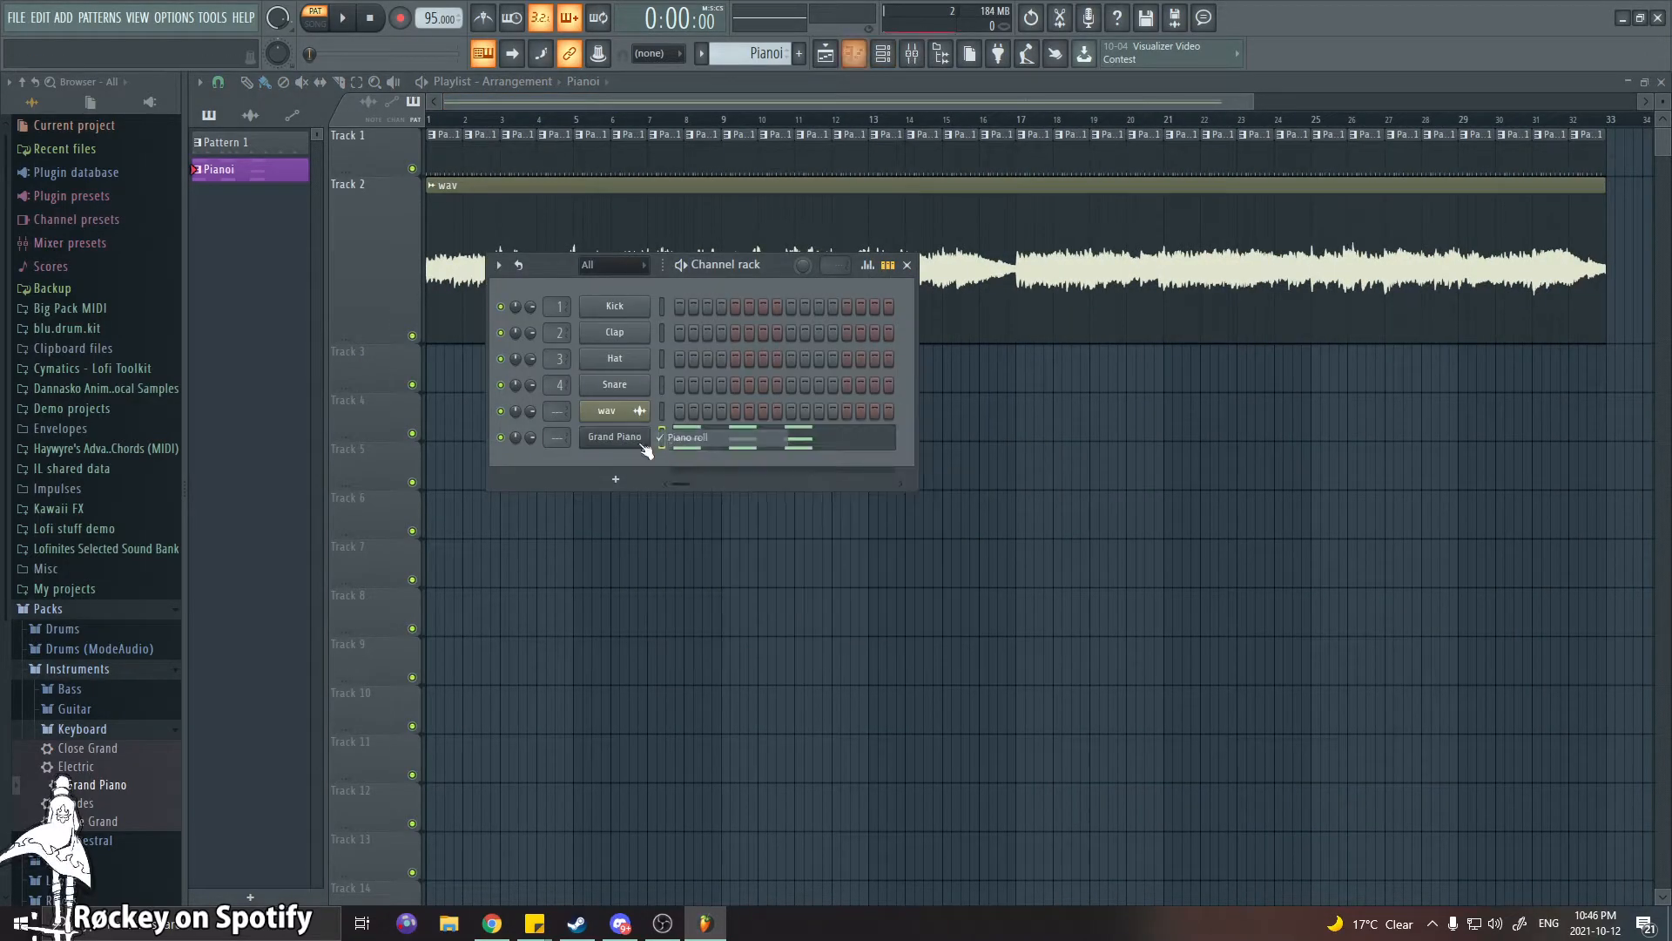
{"action": "right_click", "coordinate": [643, 436]}
{"action": "left_click", "coordinate": [683, 433]}
Play the pattern briefly and delete all of the chord notes from the Grand Piano's Piano roll
{"action": "key", "text": "space"}
{"action": "key", "text": "space"}
{"action": "left_click_drag", "start_coordinate": [532, 102], "coordinate": [909, 143]}
{"action": "left_click_drag", "start_coordinate": [760, 247], "coordinate": [329, 458], "text": "ctrl"}
{"action": "key", "text": "Delete"}
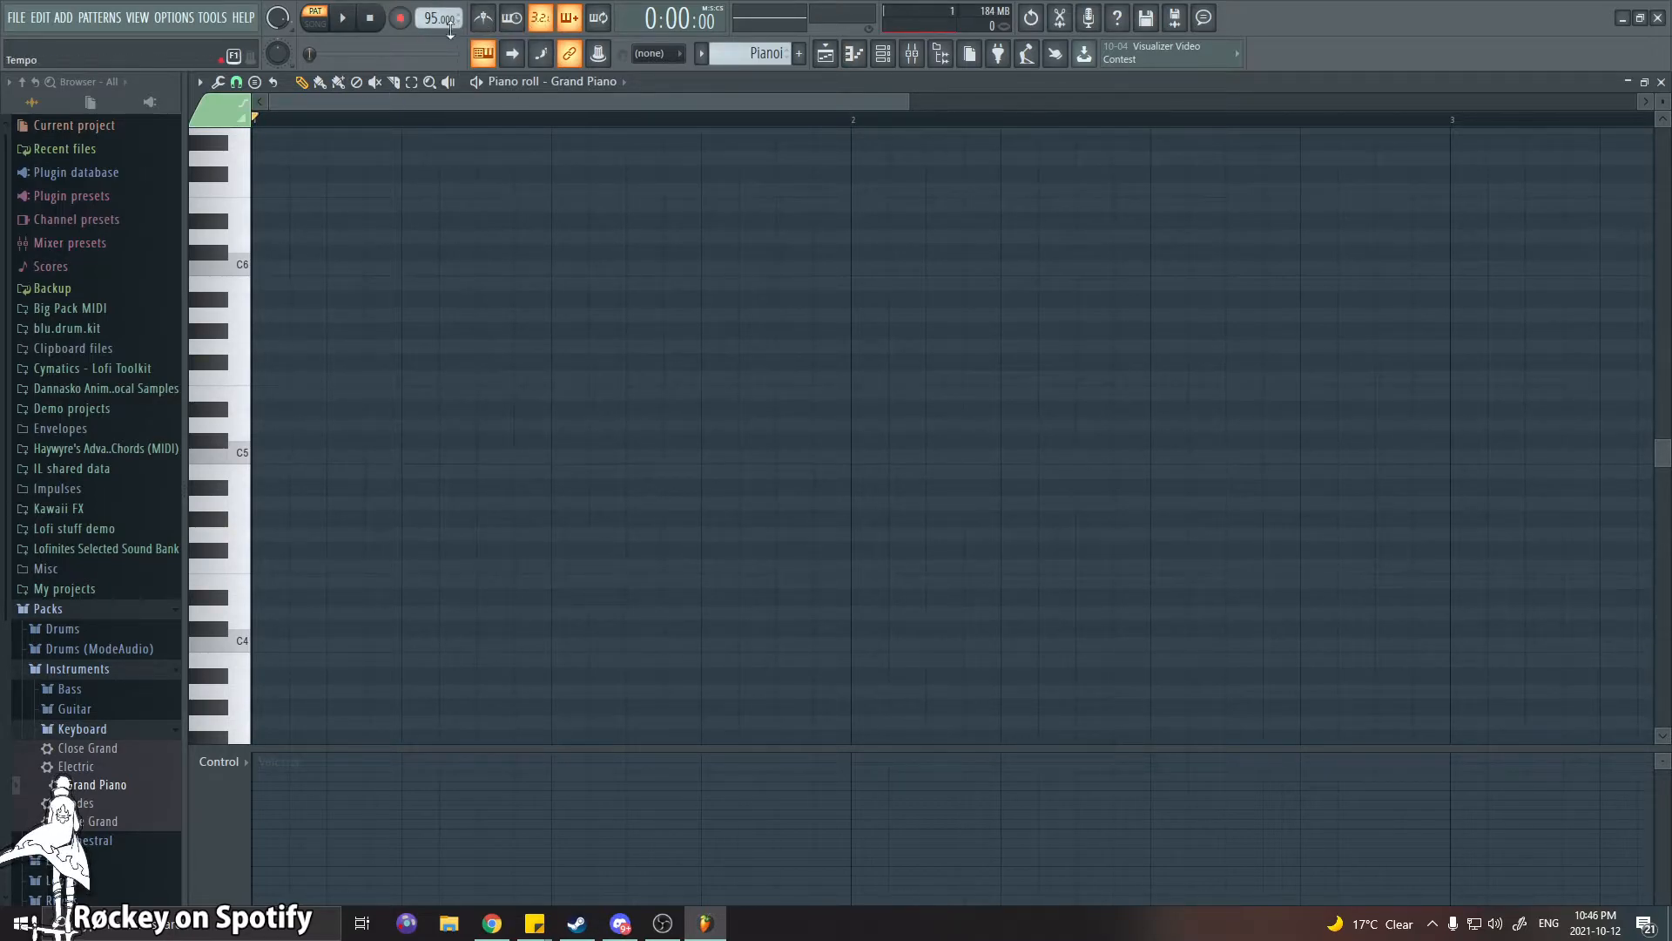
Record a live Grand Piano performance of nearly two bars into the Pianoi pattern as notes and automation
{"action": "left_click", "coordinate": [400, 19]}
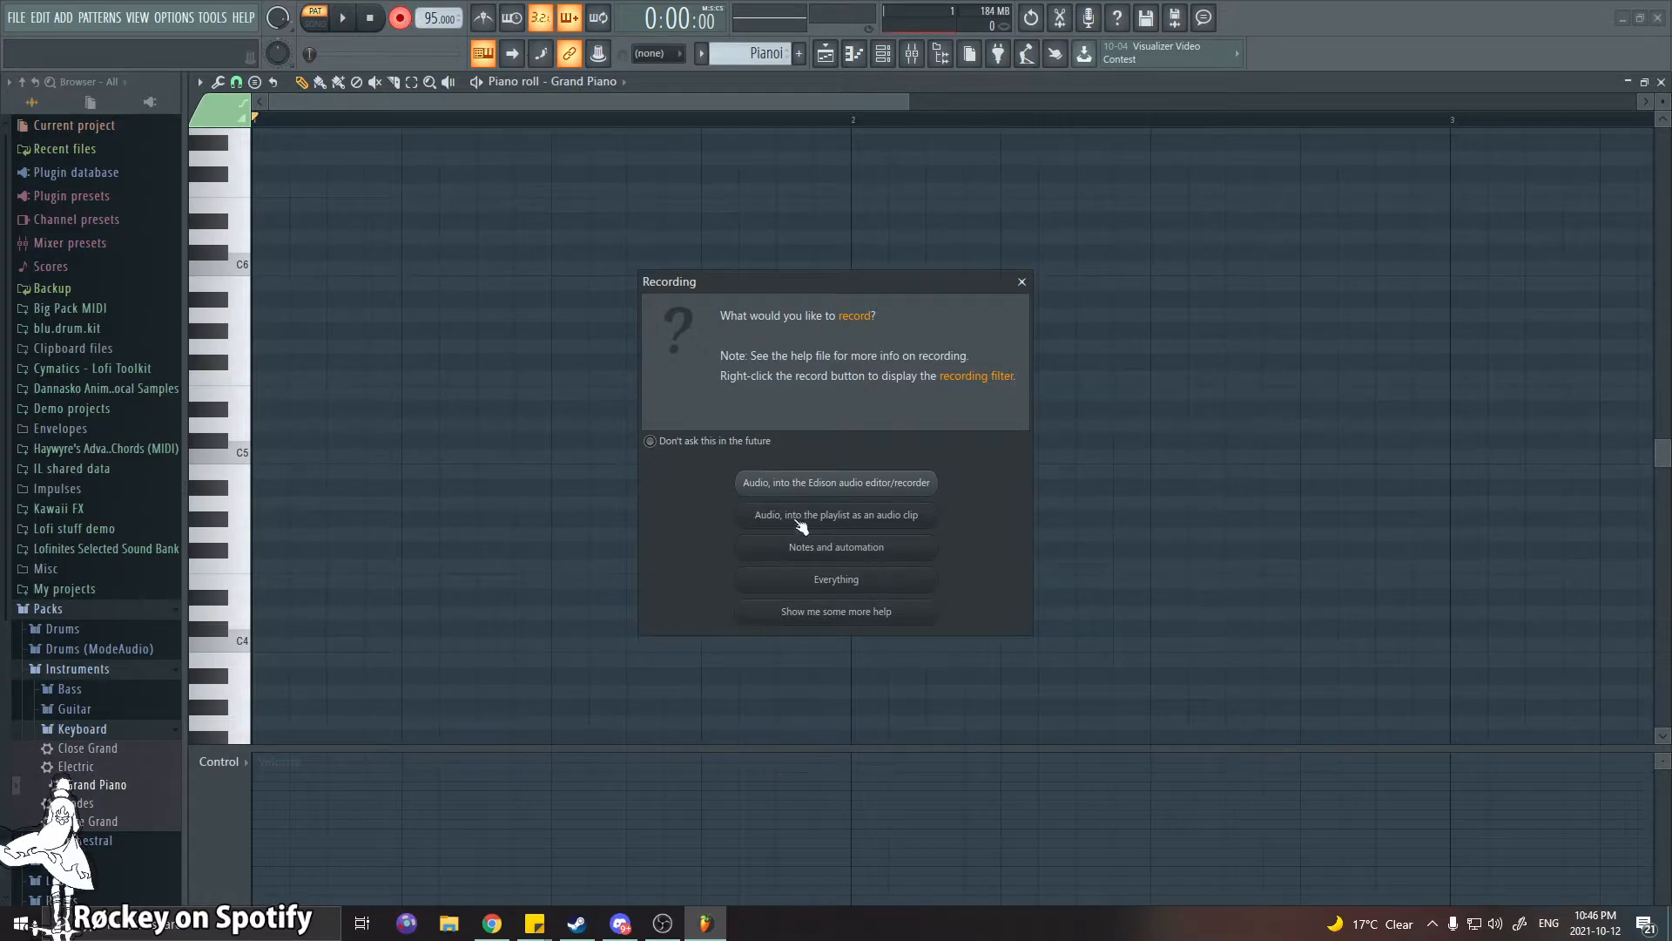
{"action": "left_click", "coordinate": [813, 547]}
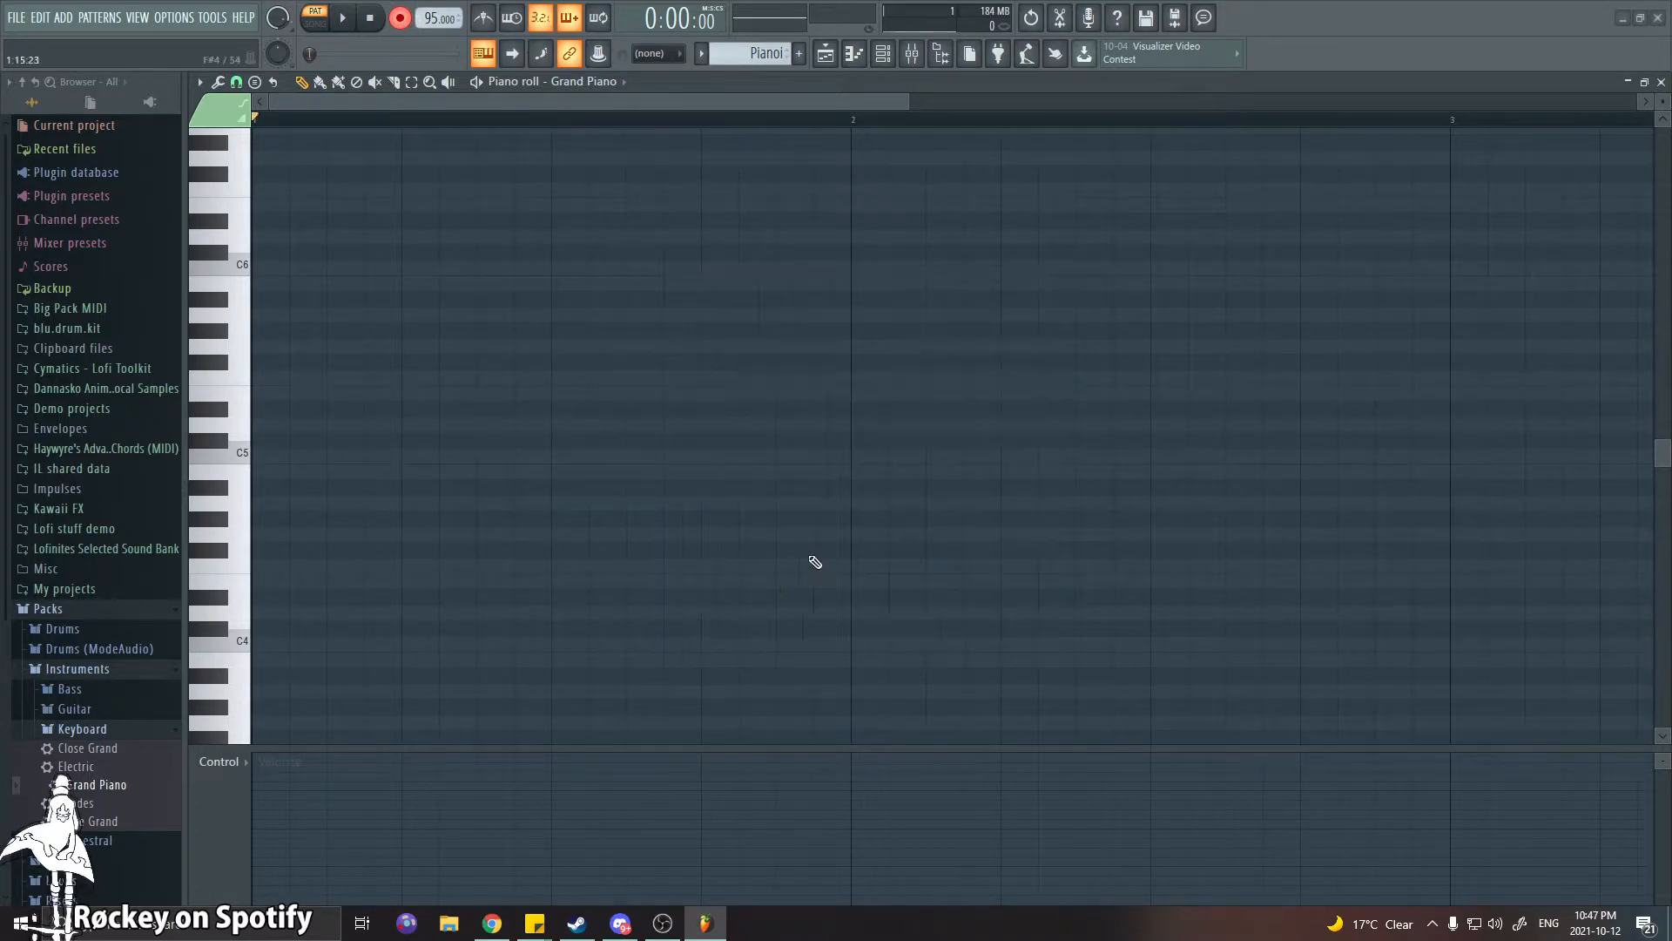
{"action": "left_click", "coordinate": [345, 20]}
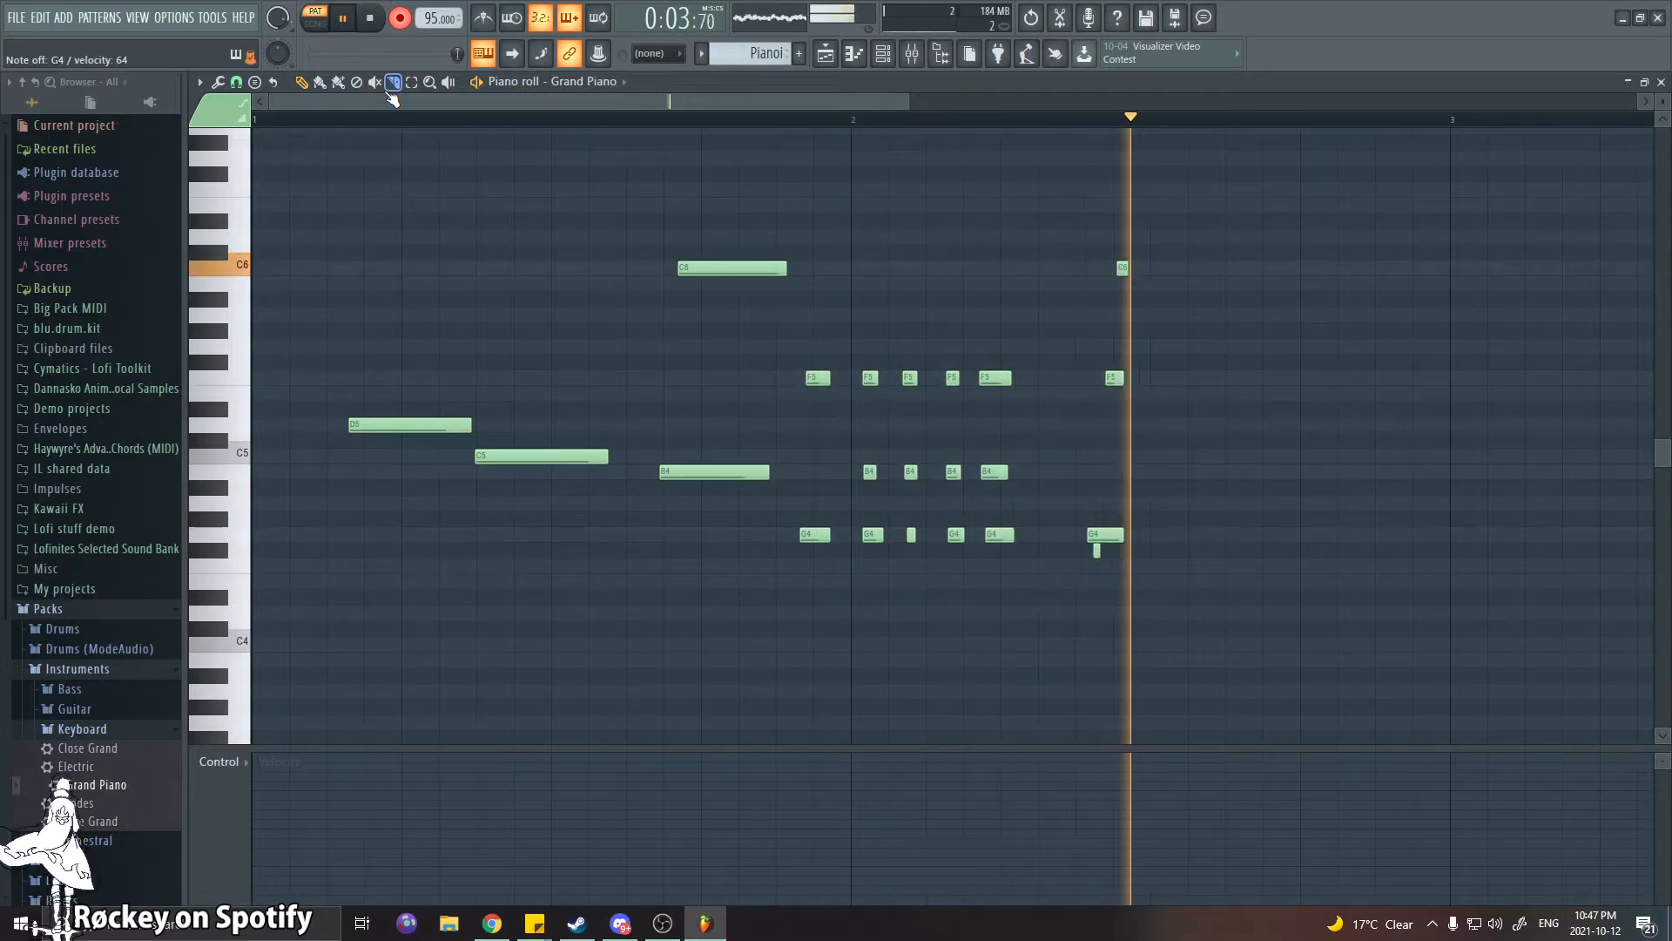
{"action": "key", "text": "space"}
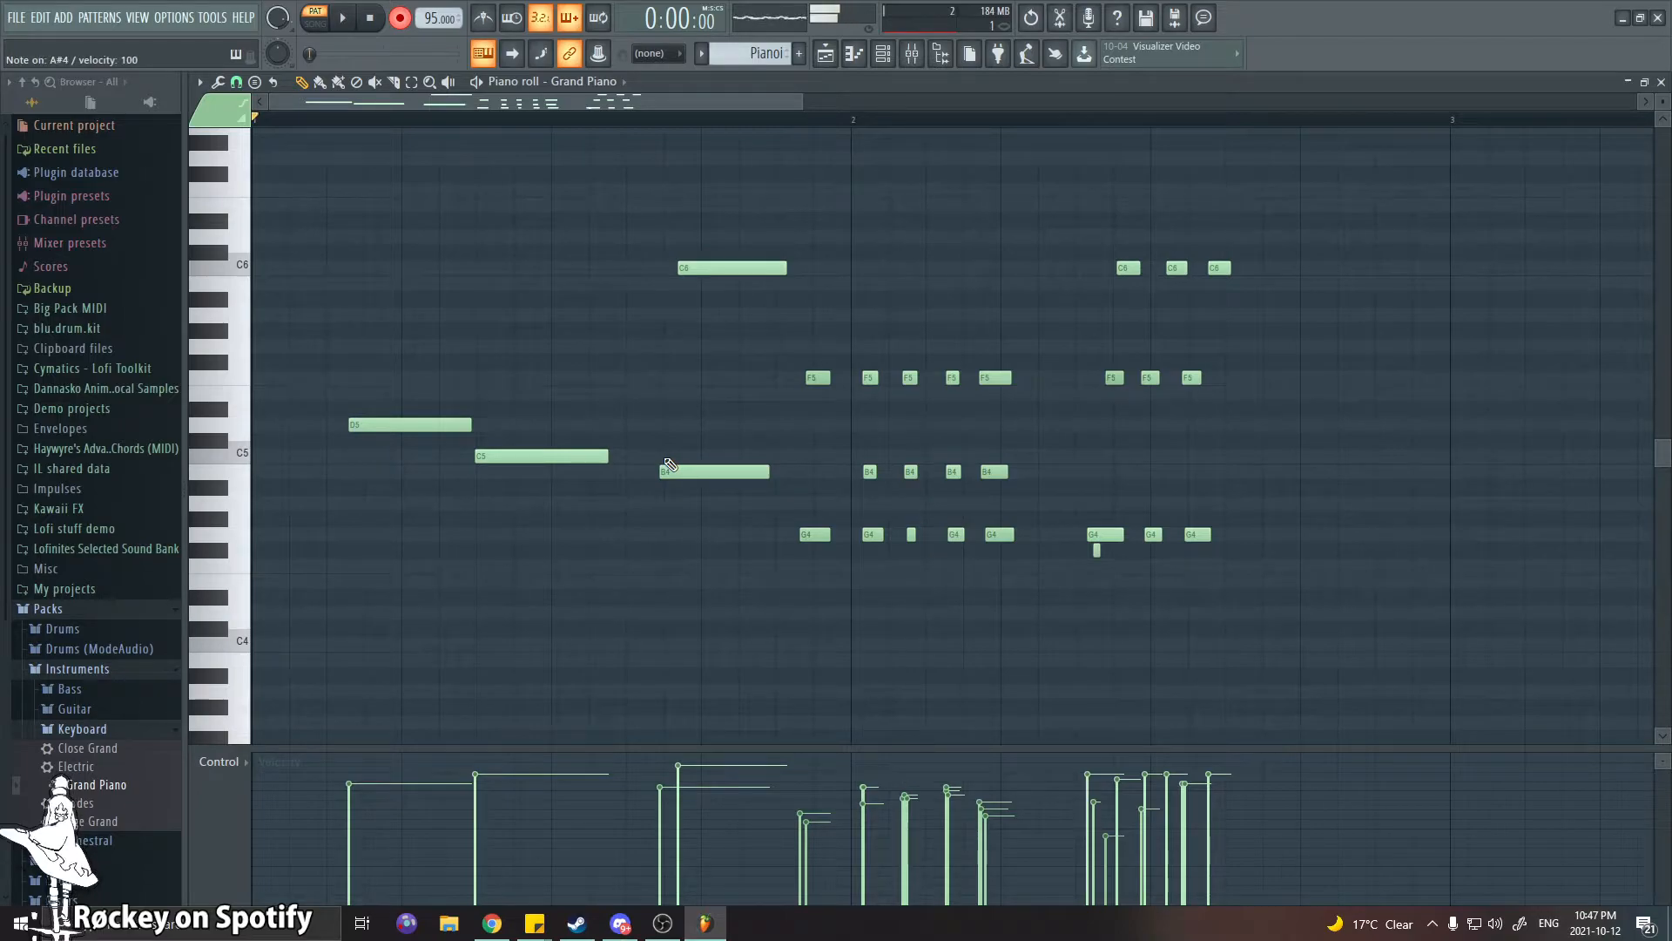
Delete all the recorded Grand Piano notes from the Pianoi pattern and close the Piano roll
{"action": "right_click", "coordinate": [428, 424]}
{"action": "right_click", "coordinate": [542, 456]}
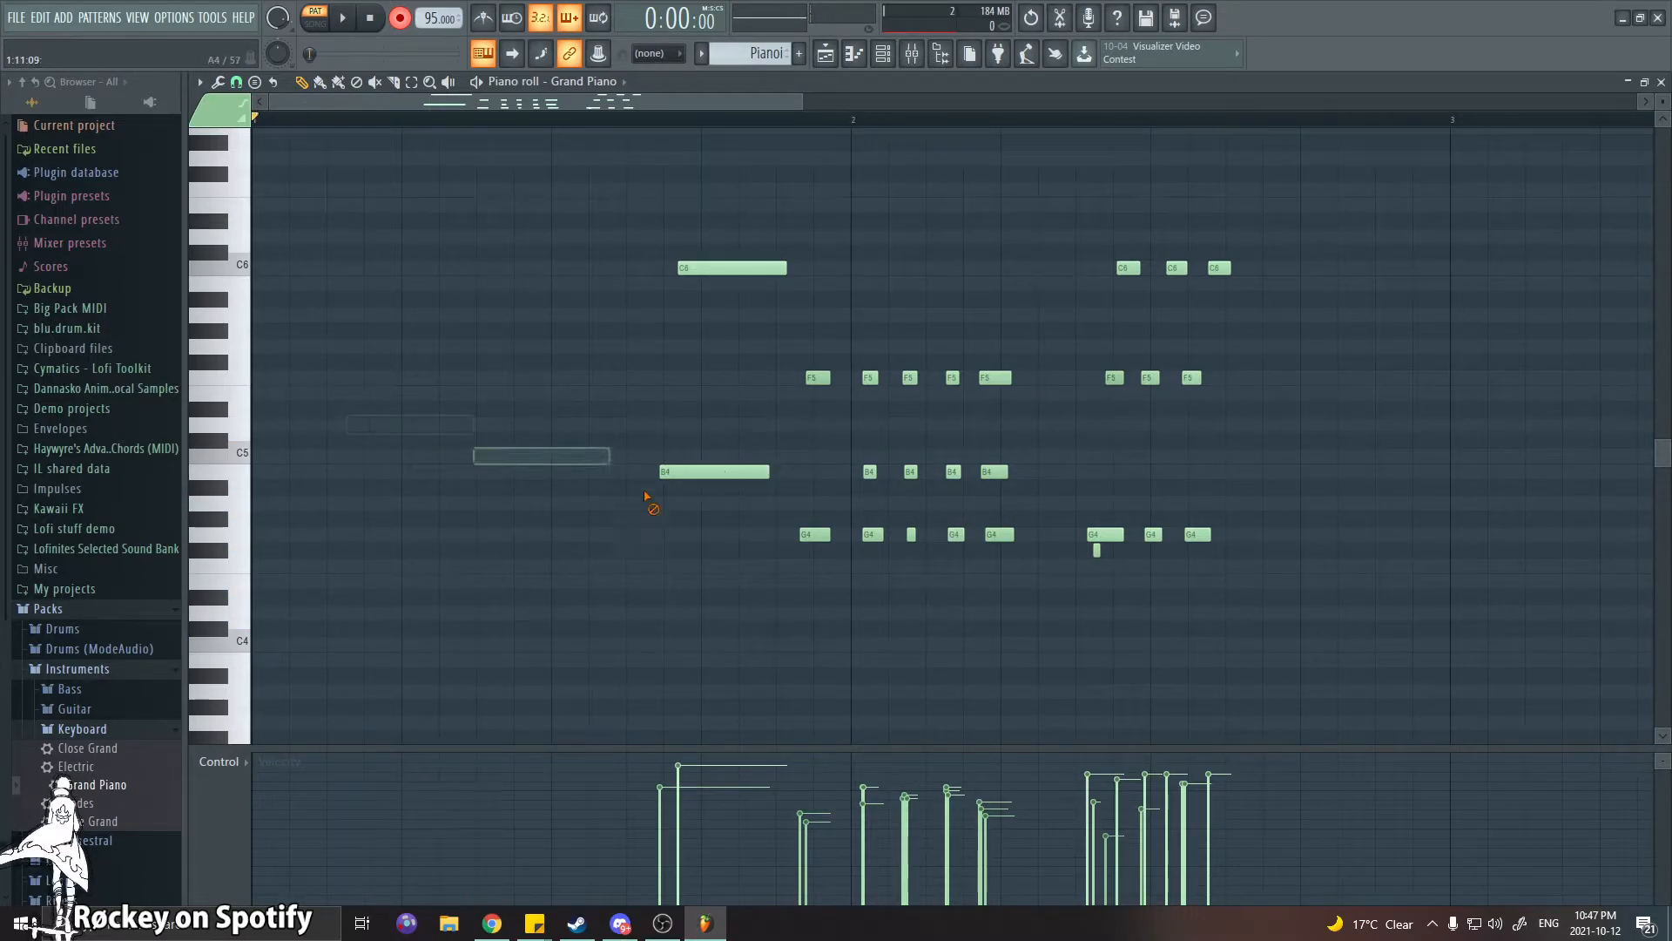
{"action": "right_click", "coordinate": [697, 268]}
{"action": "right_click", "coordinate": [688, 471]}
{"action": "right_click", "coordinate": [1000, 534]}
{"action": "right_click", "coordinate": [994, 471]}
{"action": "right_click", "coordinate": [1153, 534]}
{"action": "mouse_move", "coordinate": [1485, 152]}
{"action": "left_mouse_down"}
{"action": "mouse_move", "coordinate": [856, 566]}
{"action": "mouse_move", "coordinate": [775, 587]}
{"action": "left_mouse_up"}
{"action": "key", "text": "Delete"}
{"action": "left_click", "coordinate": [1661, 82]}
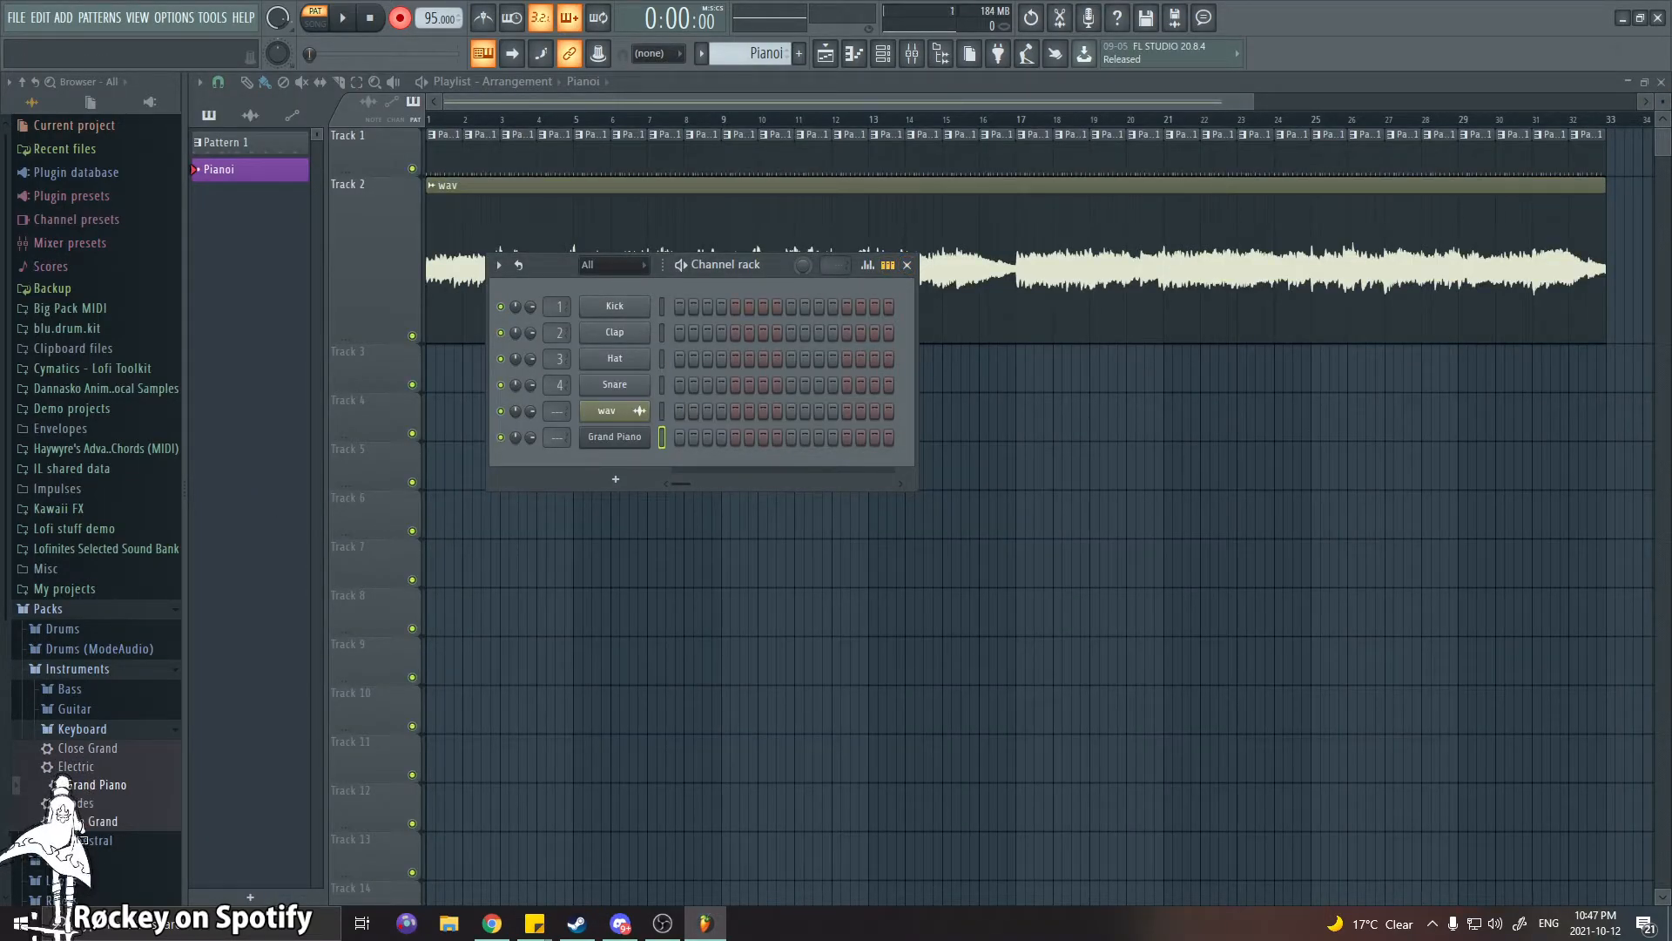
Replace the Grand Piano channel's instrument with the Jazz guitar preset and close the Channel rack
{"action": "left_click", "coordinate": [74, 709]}
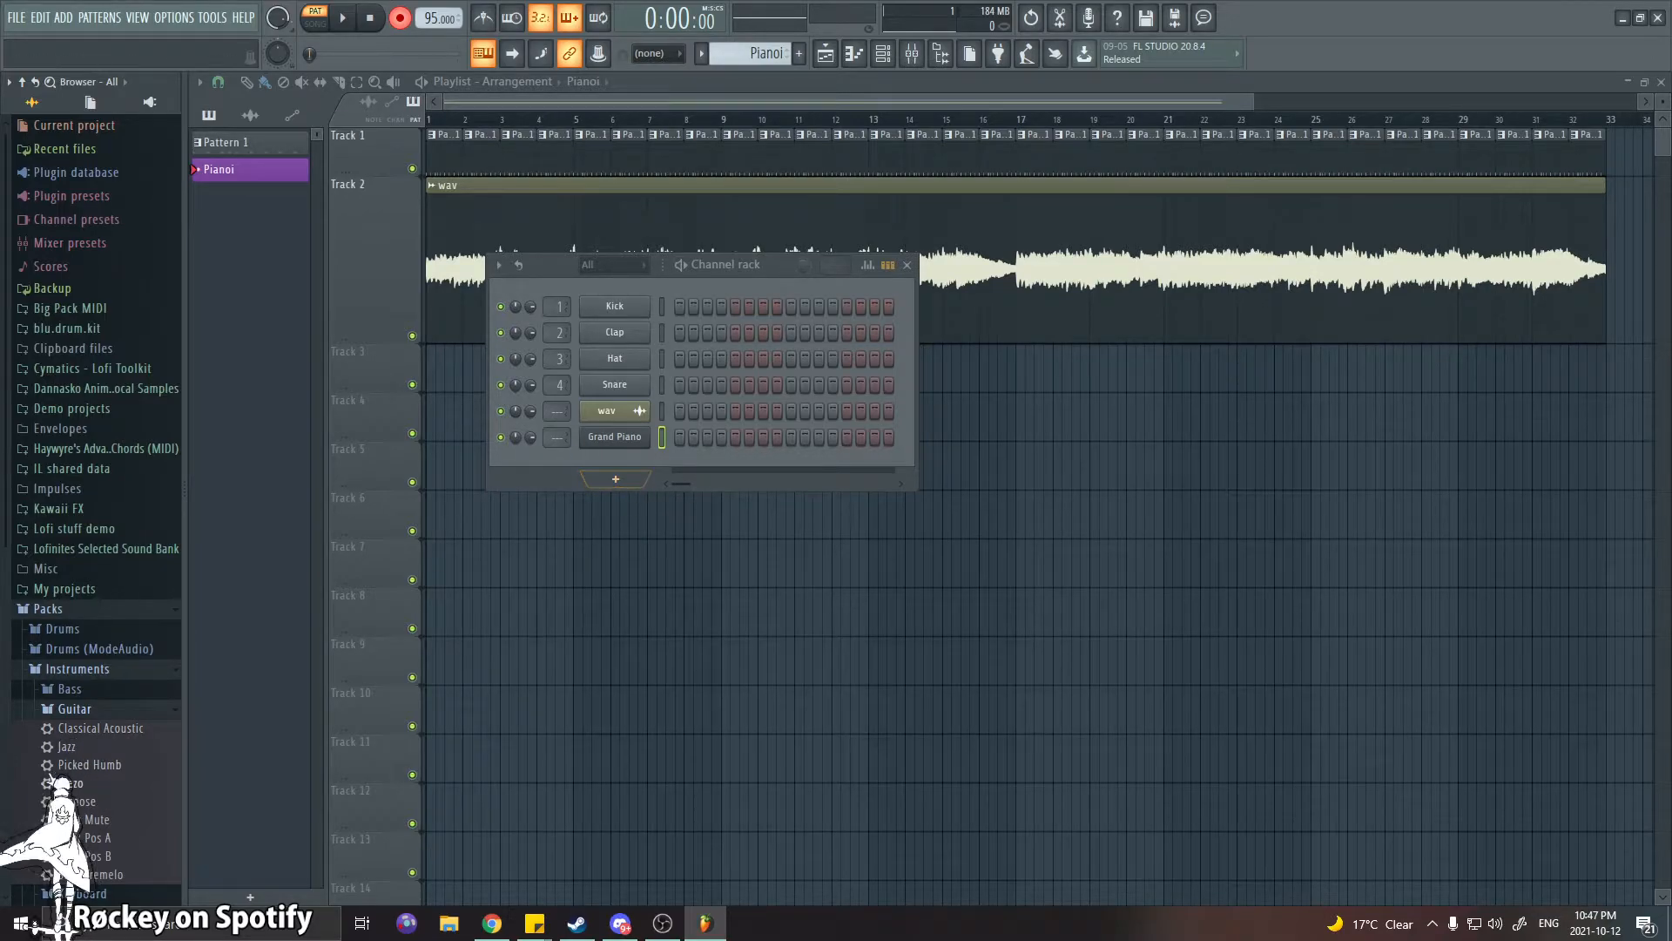
{"action": "left_click_drag", "start_coordinate": [633, 461], "coordinate": [614, 438]}
{"action": "left_click", "coordinate": [1214, 320]}
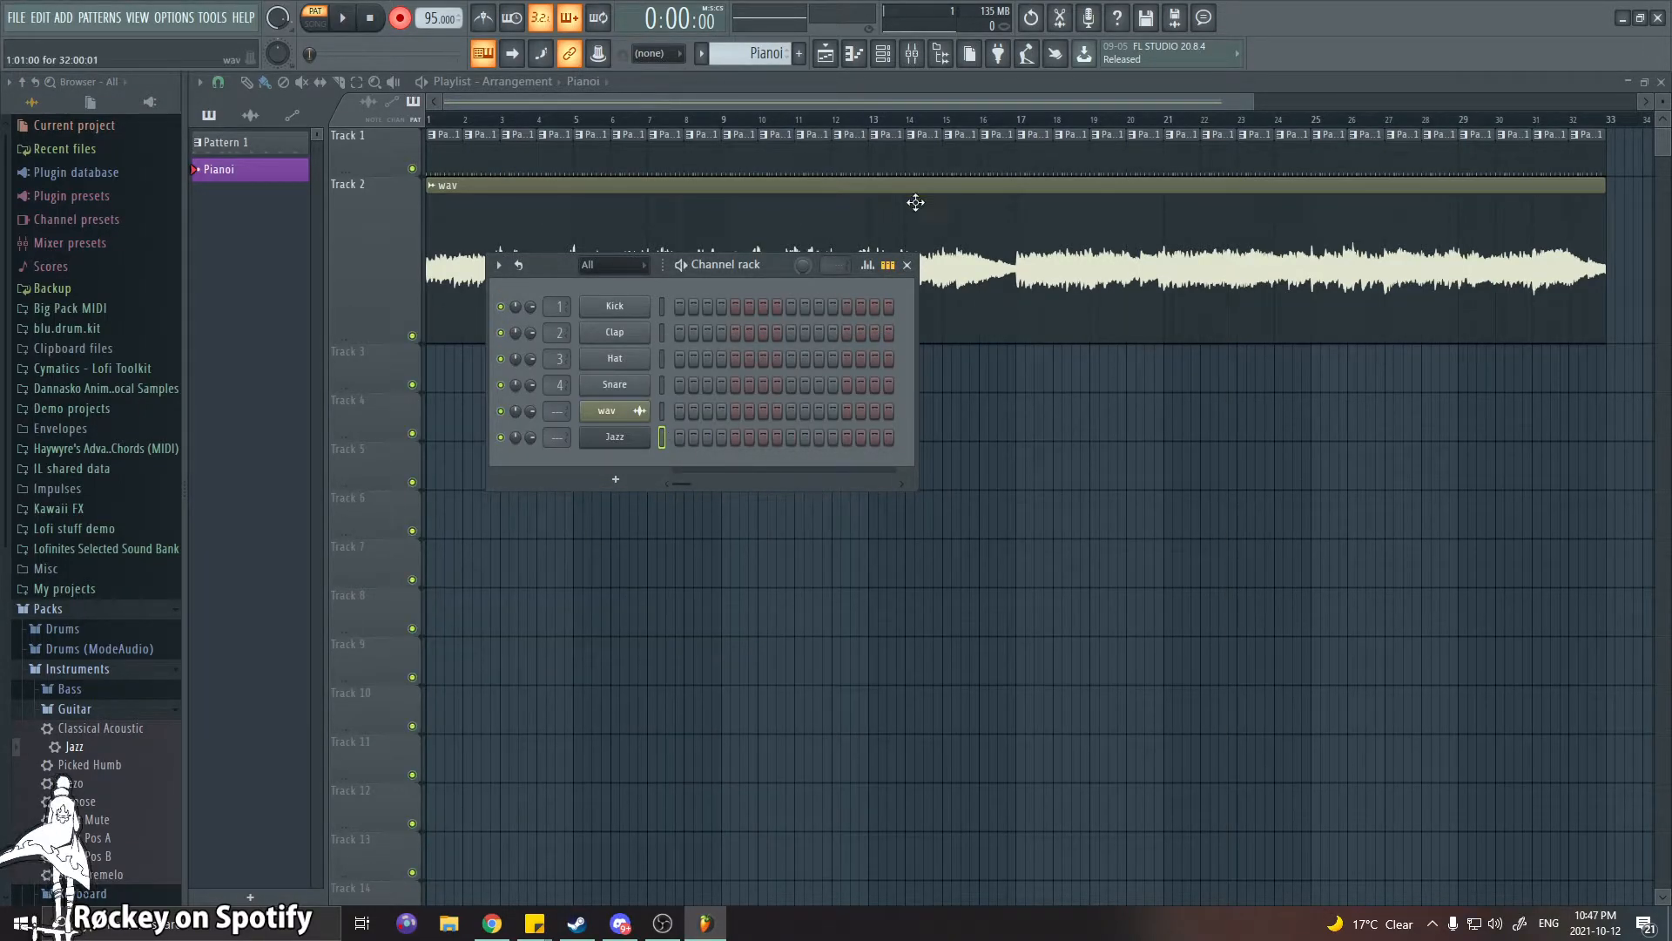
{"action": "left_click", "coordinate": [908, 266]}
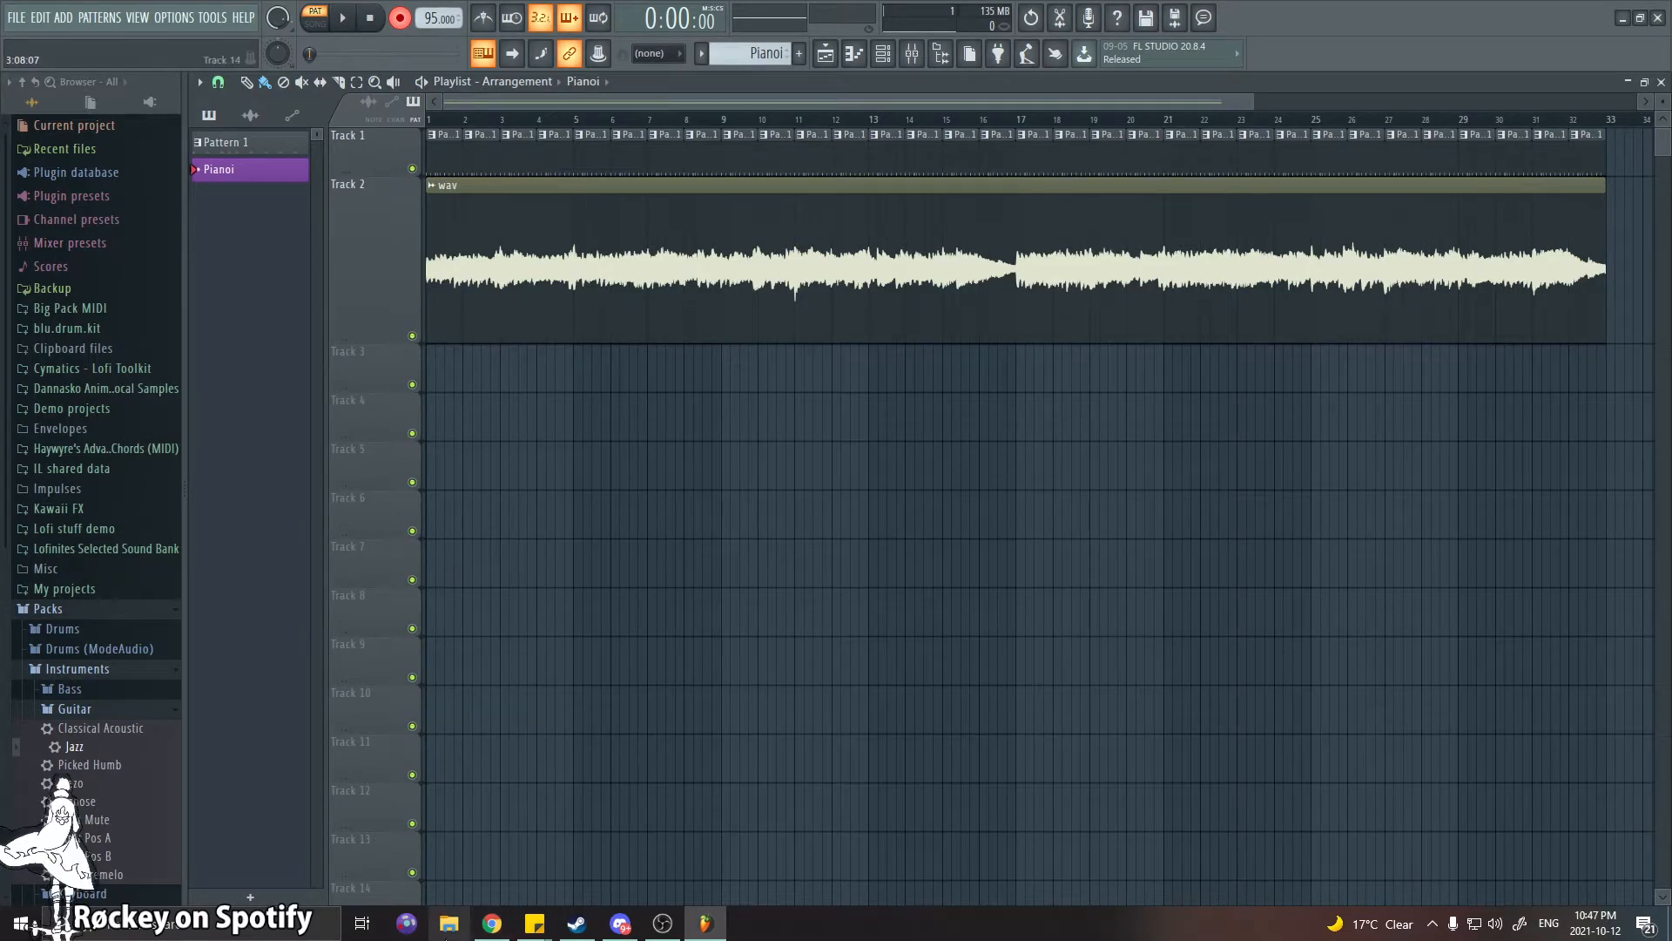
Switch to File Explorer and search the Downloads folder for "rain"
{"action": "left_click", "coordinate": [440, 926]}
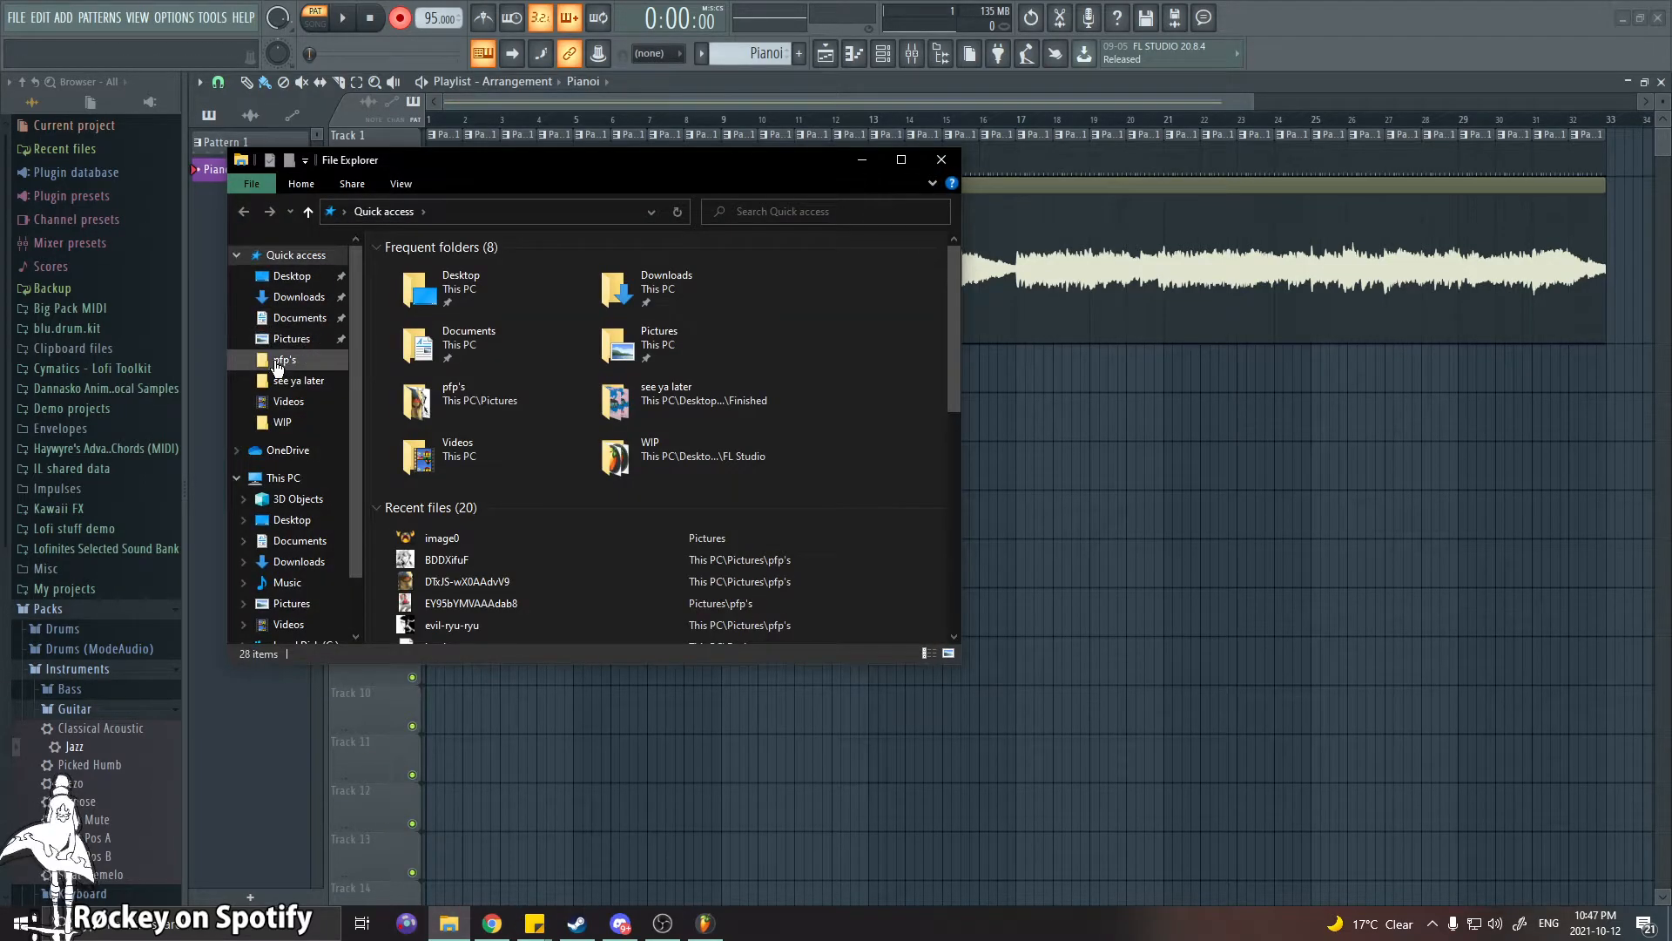
{"action": "scroll", "coordinate": [283, 331], "scroll_direction": "down", "scroll_amount": 3}
{"action": "scroll", "coordinate": [319, 304], "scroll_direction": "up", "scroll_amount": 2}
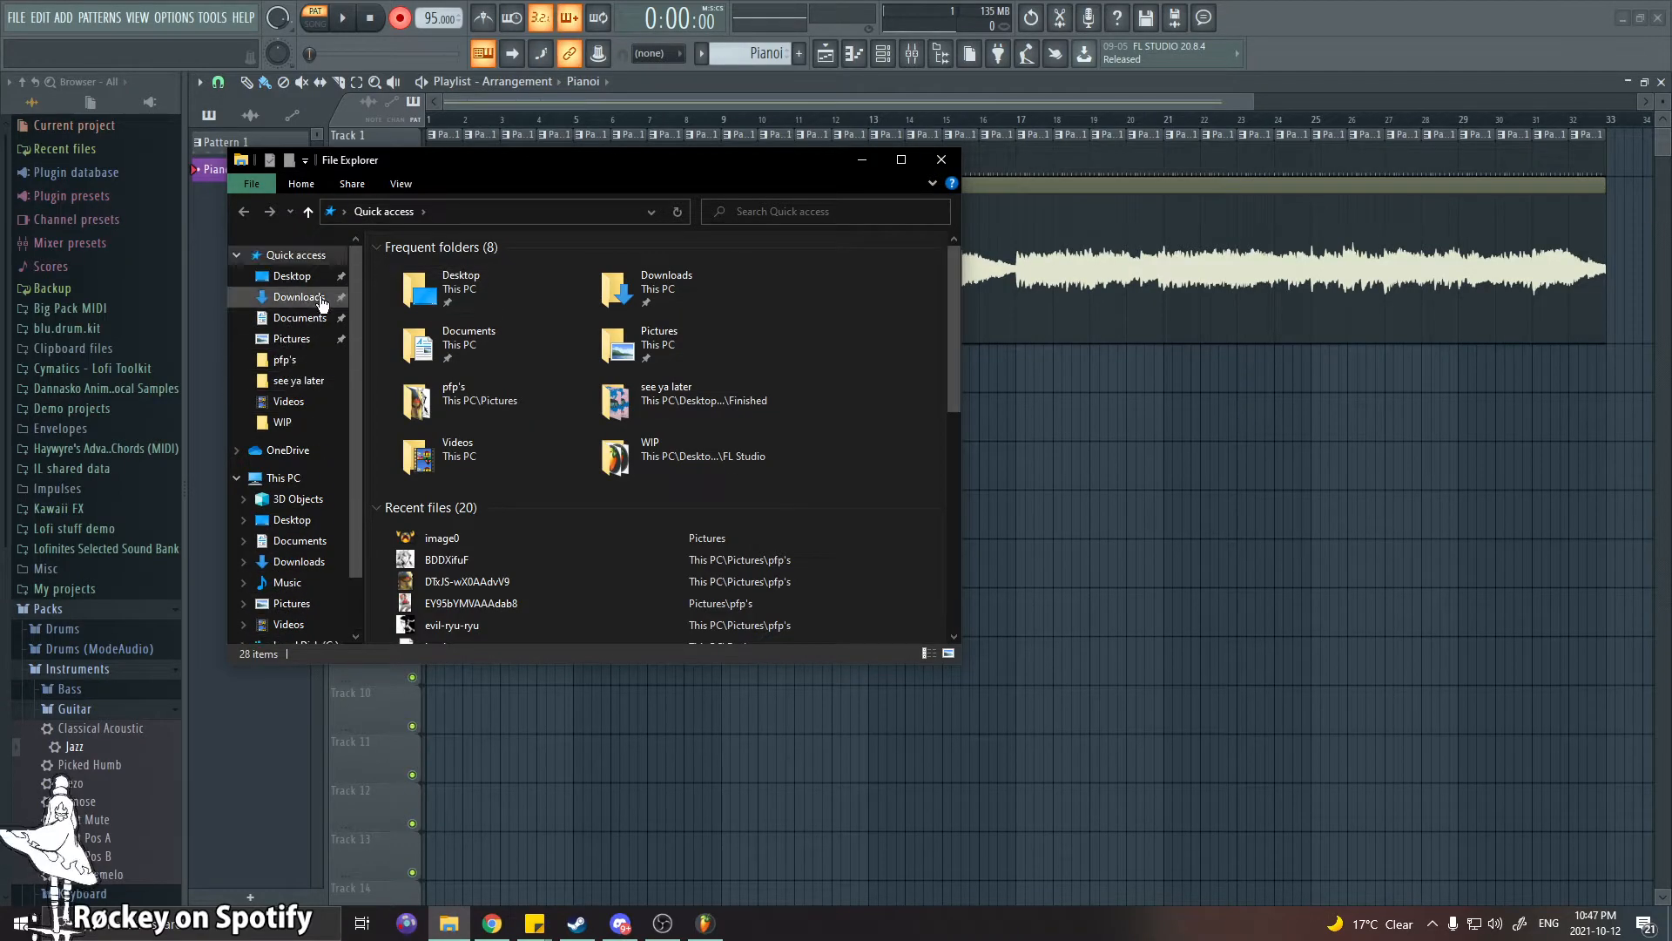
{"action": "left_click", "coordinate": [280, 304]}
{"action": "left_click", "coordinate": [288, 317]}
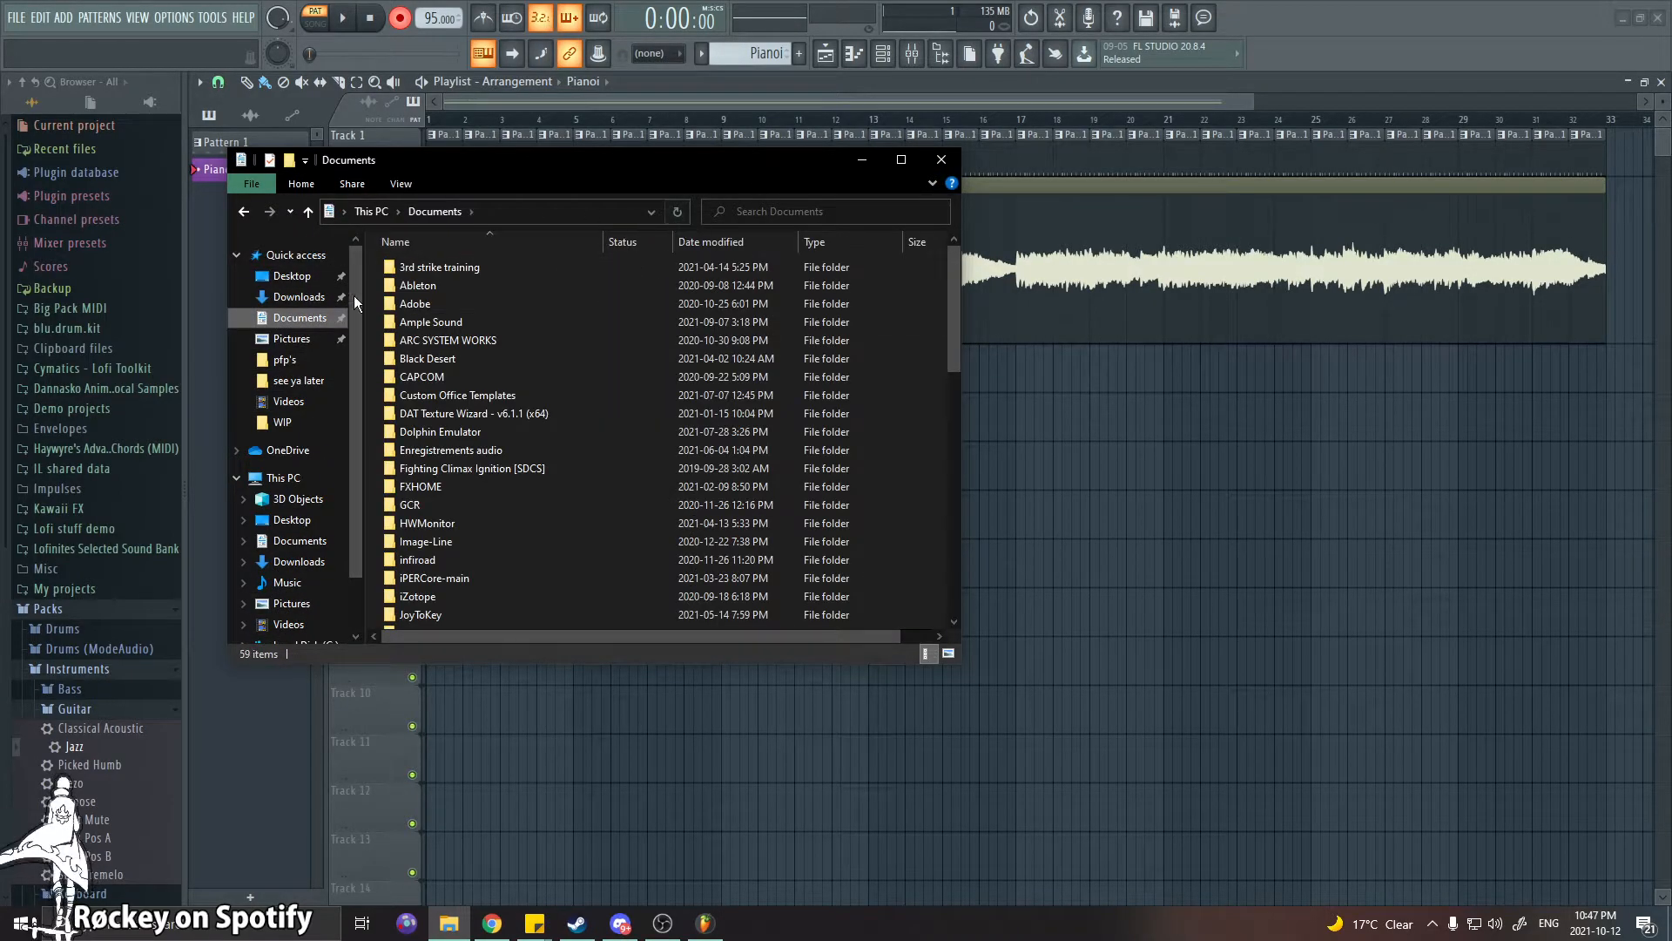
{"action": "left_click", "coordinate": [298, 296]}
{"action": "left_click", "coordinate": [754, 214]}
{"action": "type", "text": "rain"}
{"action": "key", "text": "Return"}
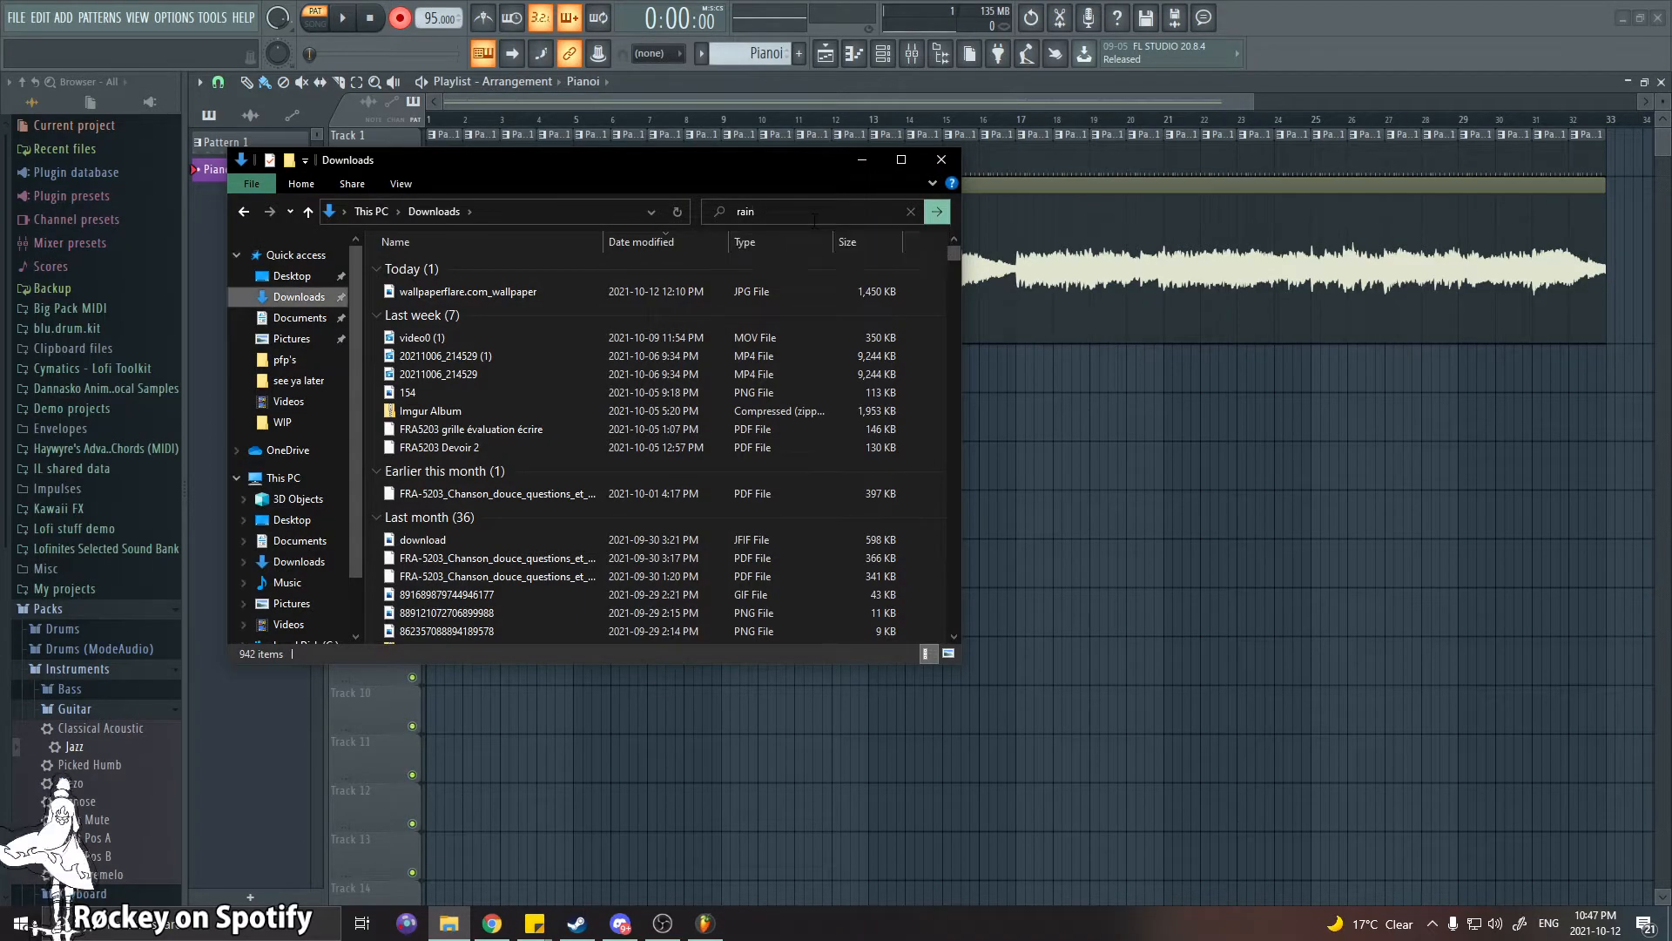
Bring the 5 Minutes of Rain and Thunderstorm Sounds audio file into the playlist at the start of Track 3
{"action": "left_click_drag", "start_coordinate": [570, 150], "coordinate": [784, 168]}
{"action": "left_click_drag", "start_coordinate": [732, 189], "coordinate": [0, 209]}
{"action": "left_click_drag", "start_coordinate": [582, 444], "coordinate": [497, 347]}
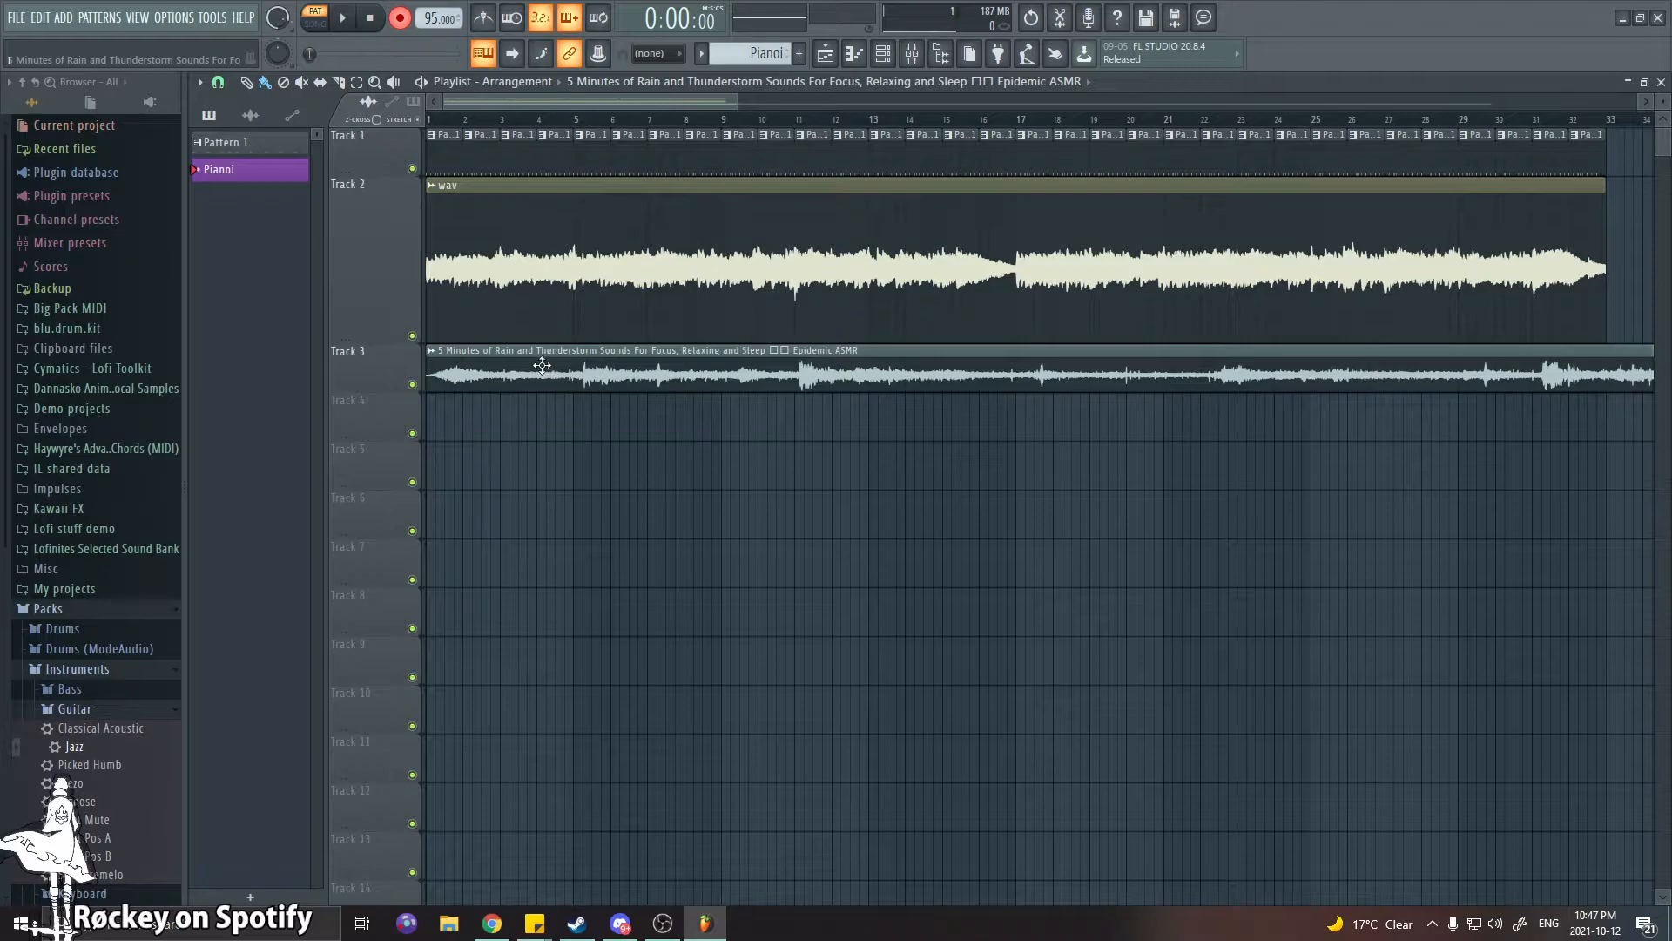
Play the arrangement in song mode without recording and lower the rain clip's channel volume to about 32%
{"action": "double_click", "coordinate": [581, 370]}
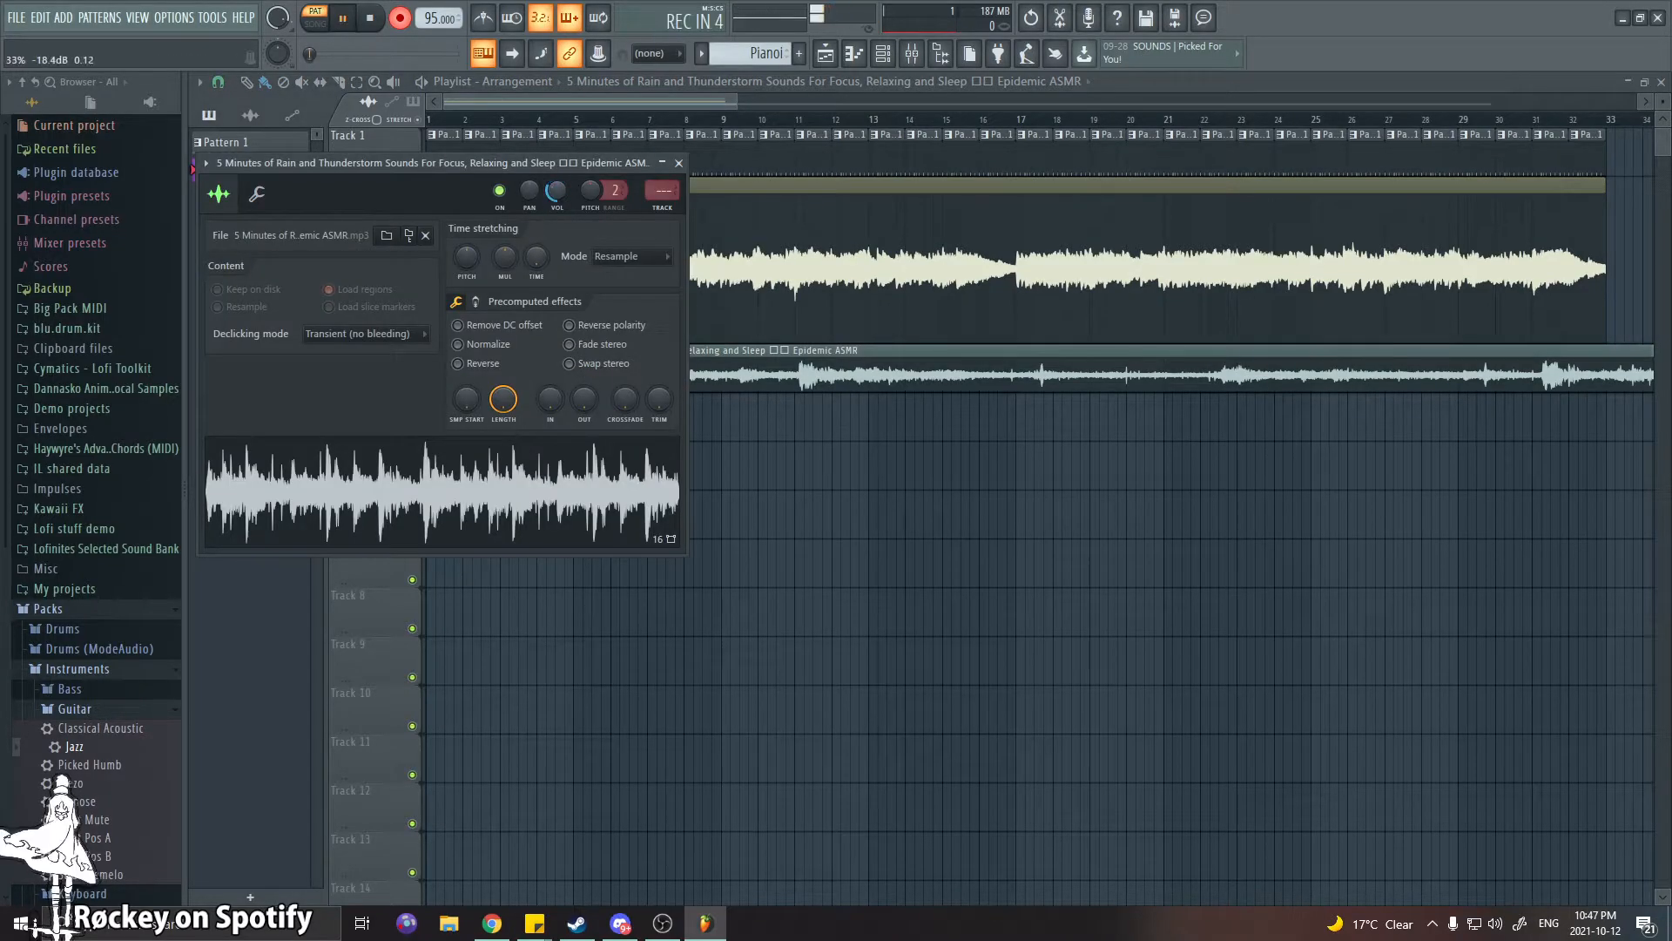
{"action": "left_click", "coordinate": [682, 163]}
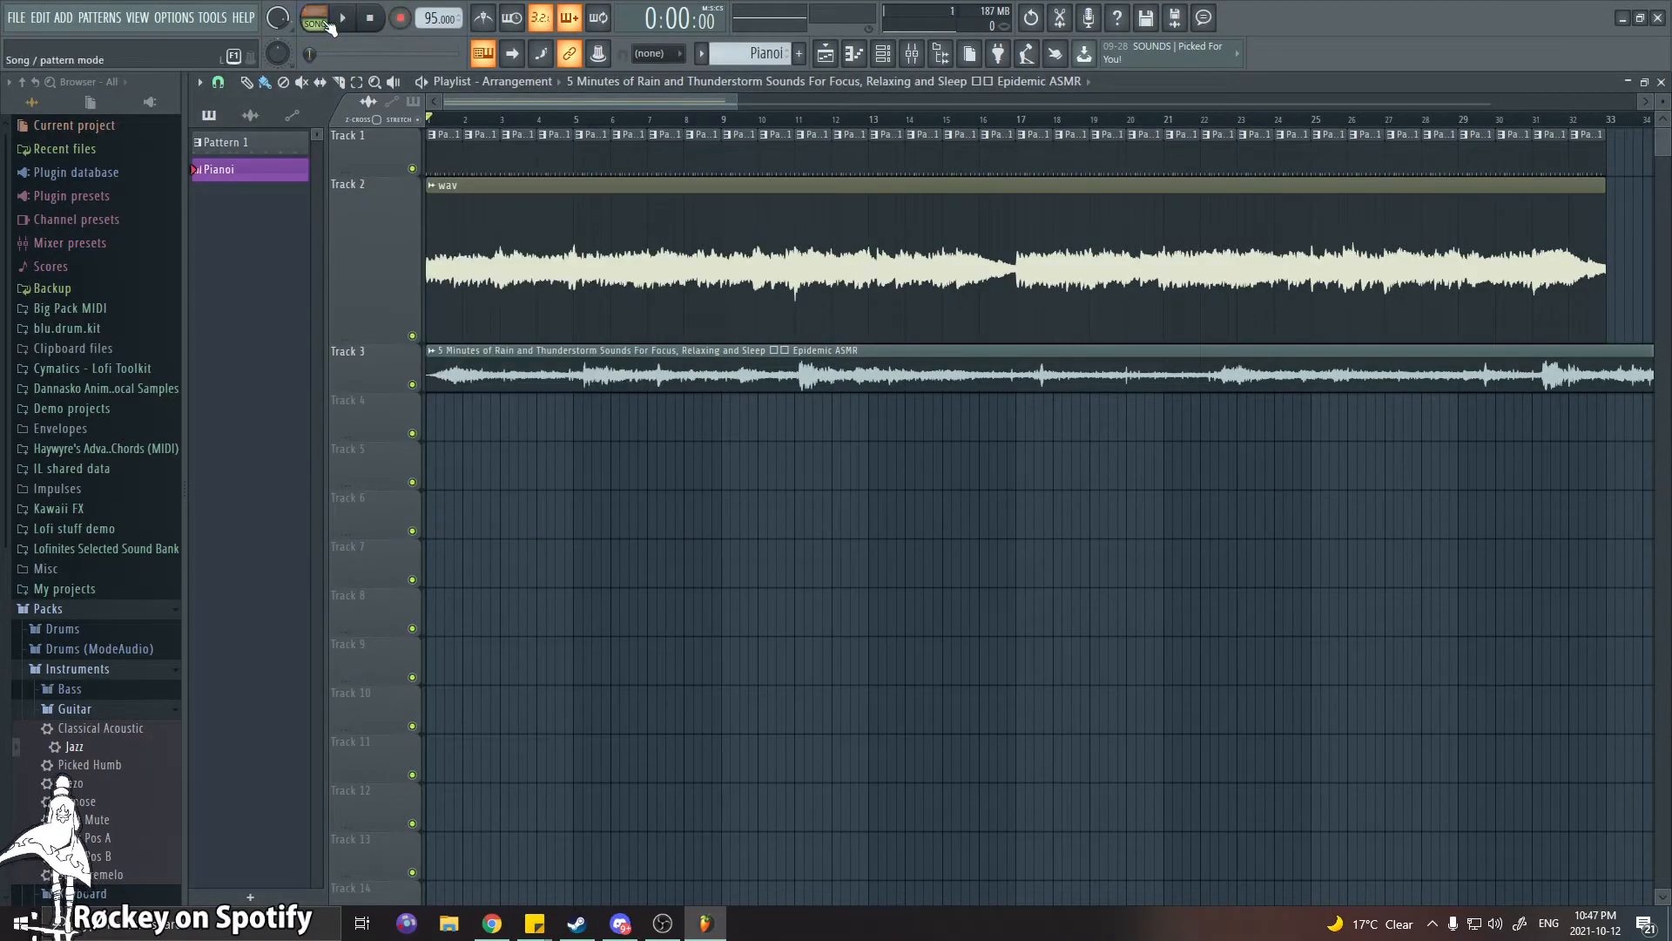
{"action": "left_click", "coordinate": [398, 21]}
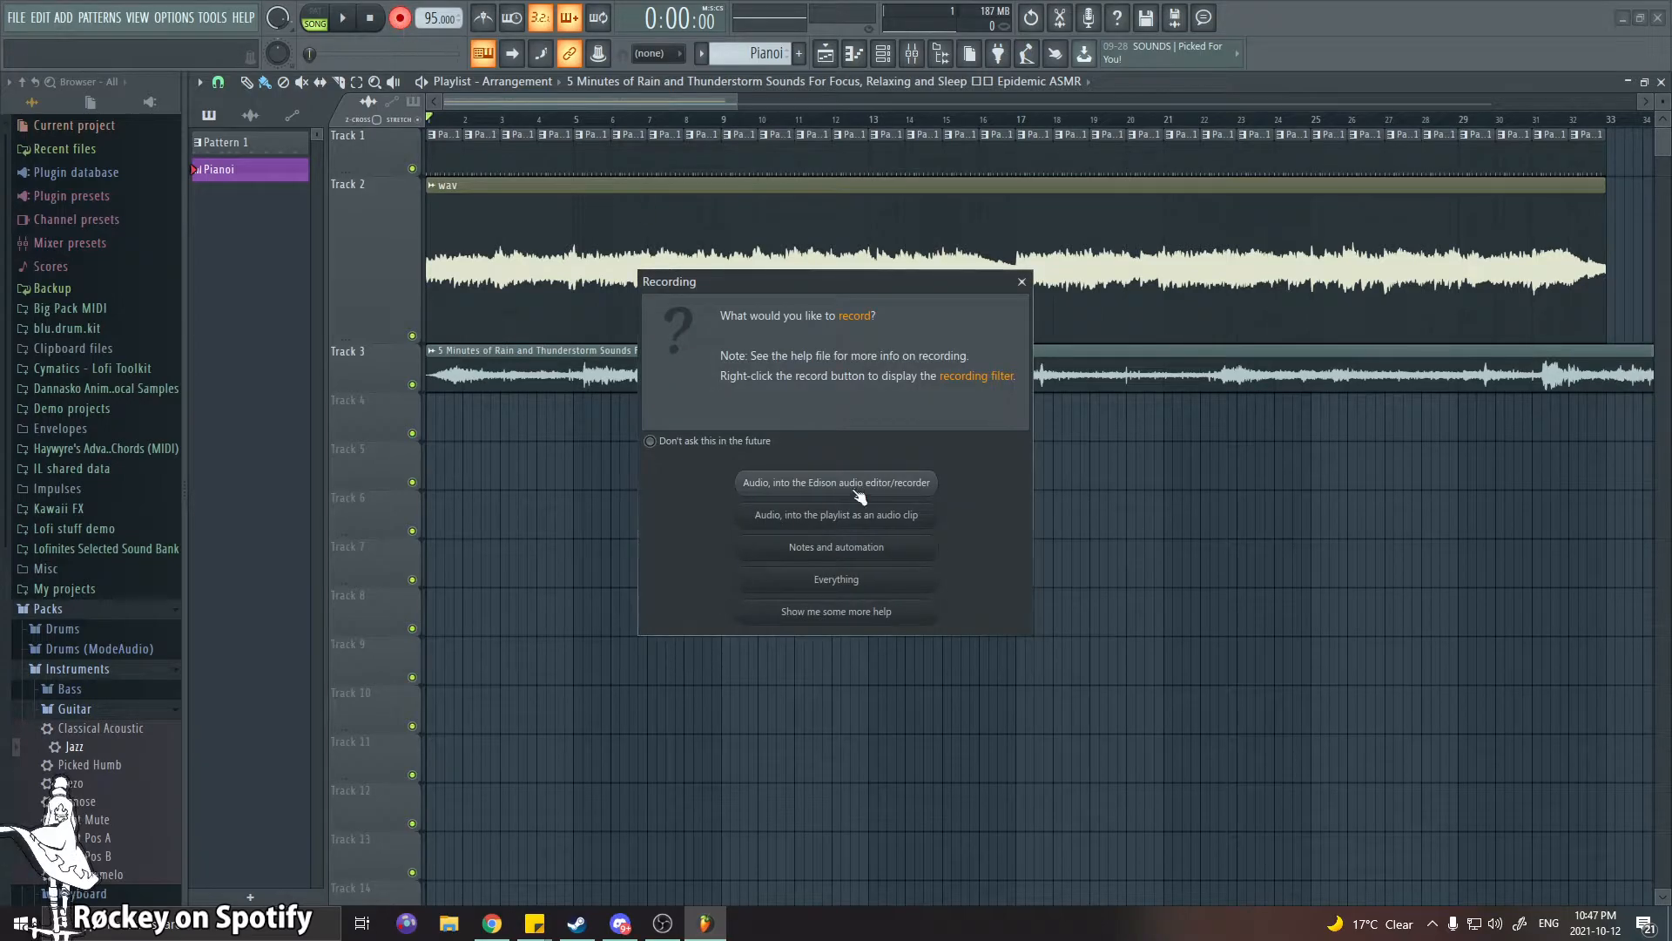
{"action": "left_click", "coordinate": [1020, 281]}
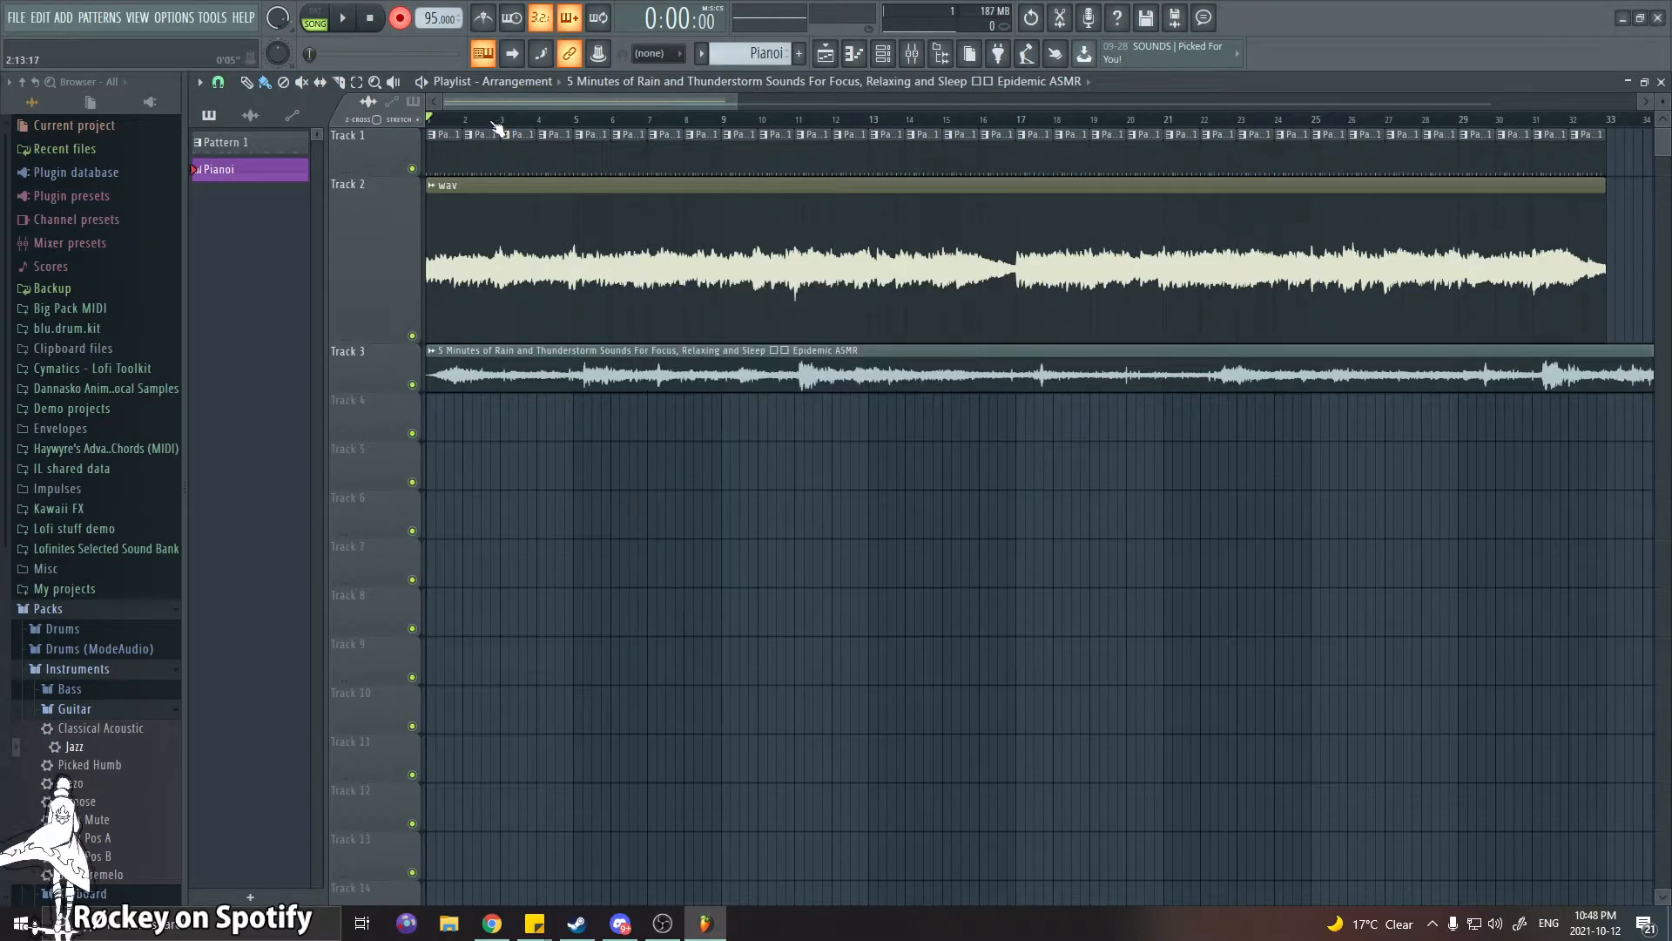
{"action": "key", "text": "space"}
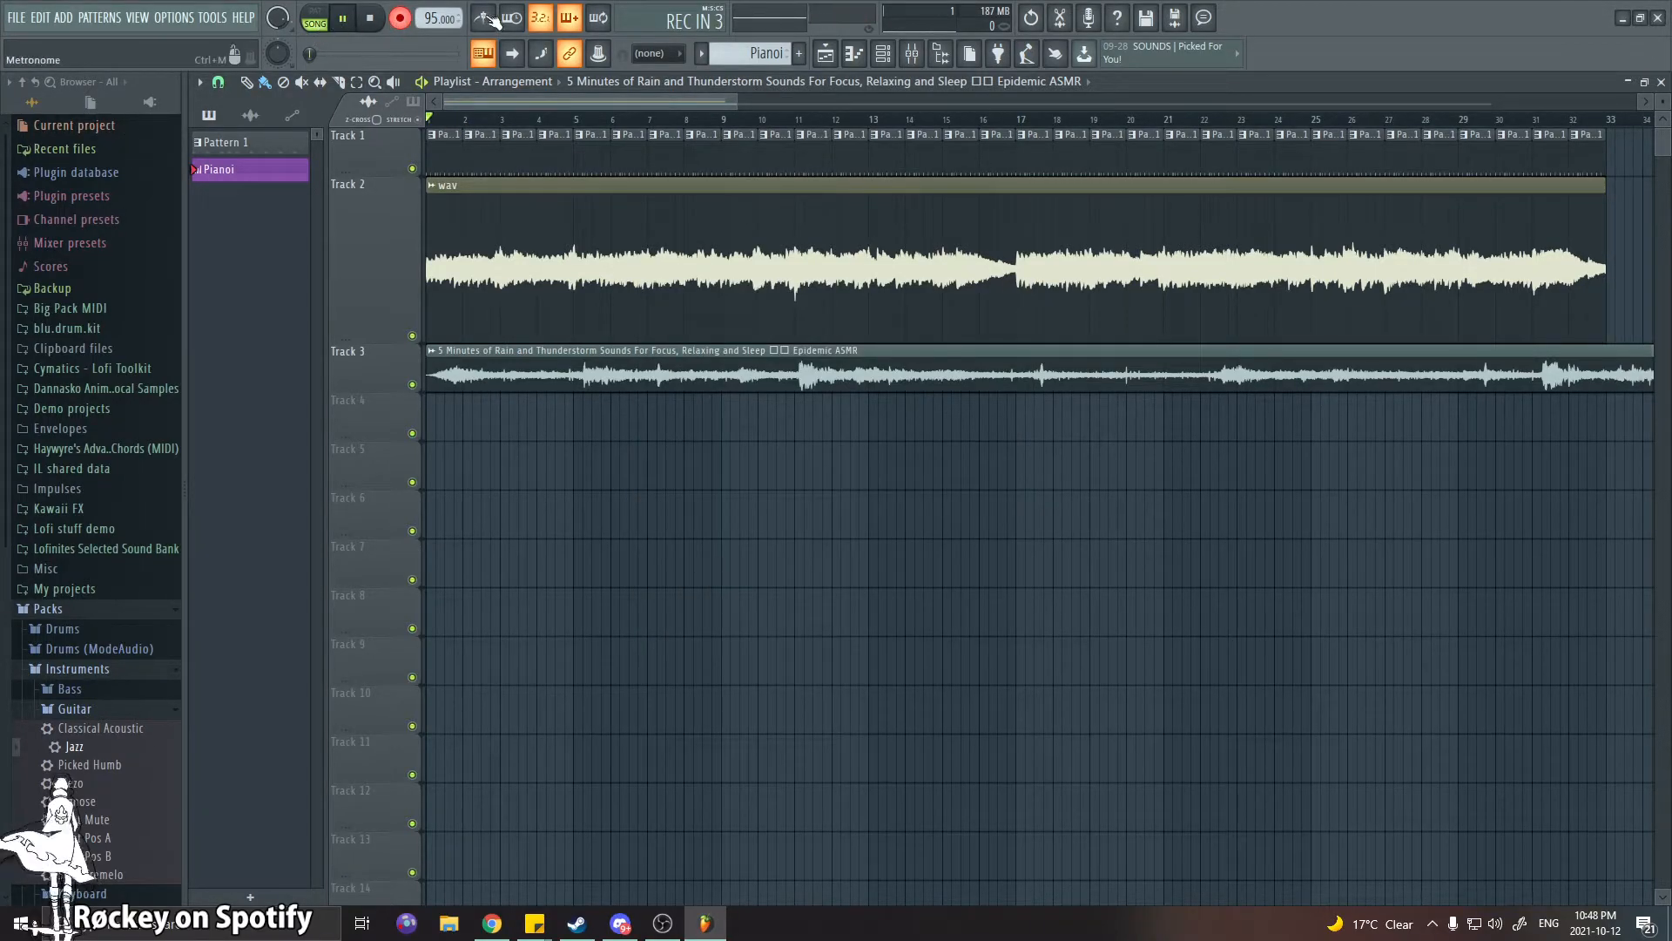
{"action": "double_click", "coordinate": [485, 388]}
{"action": "left_click", "coordinate": [679, 163]}
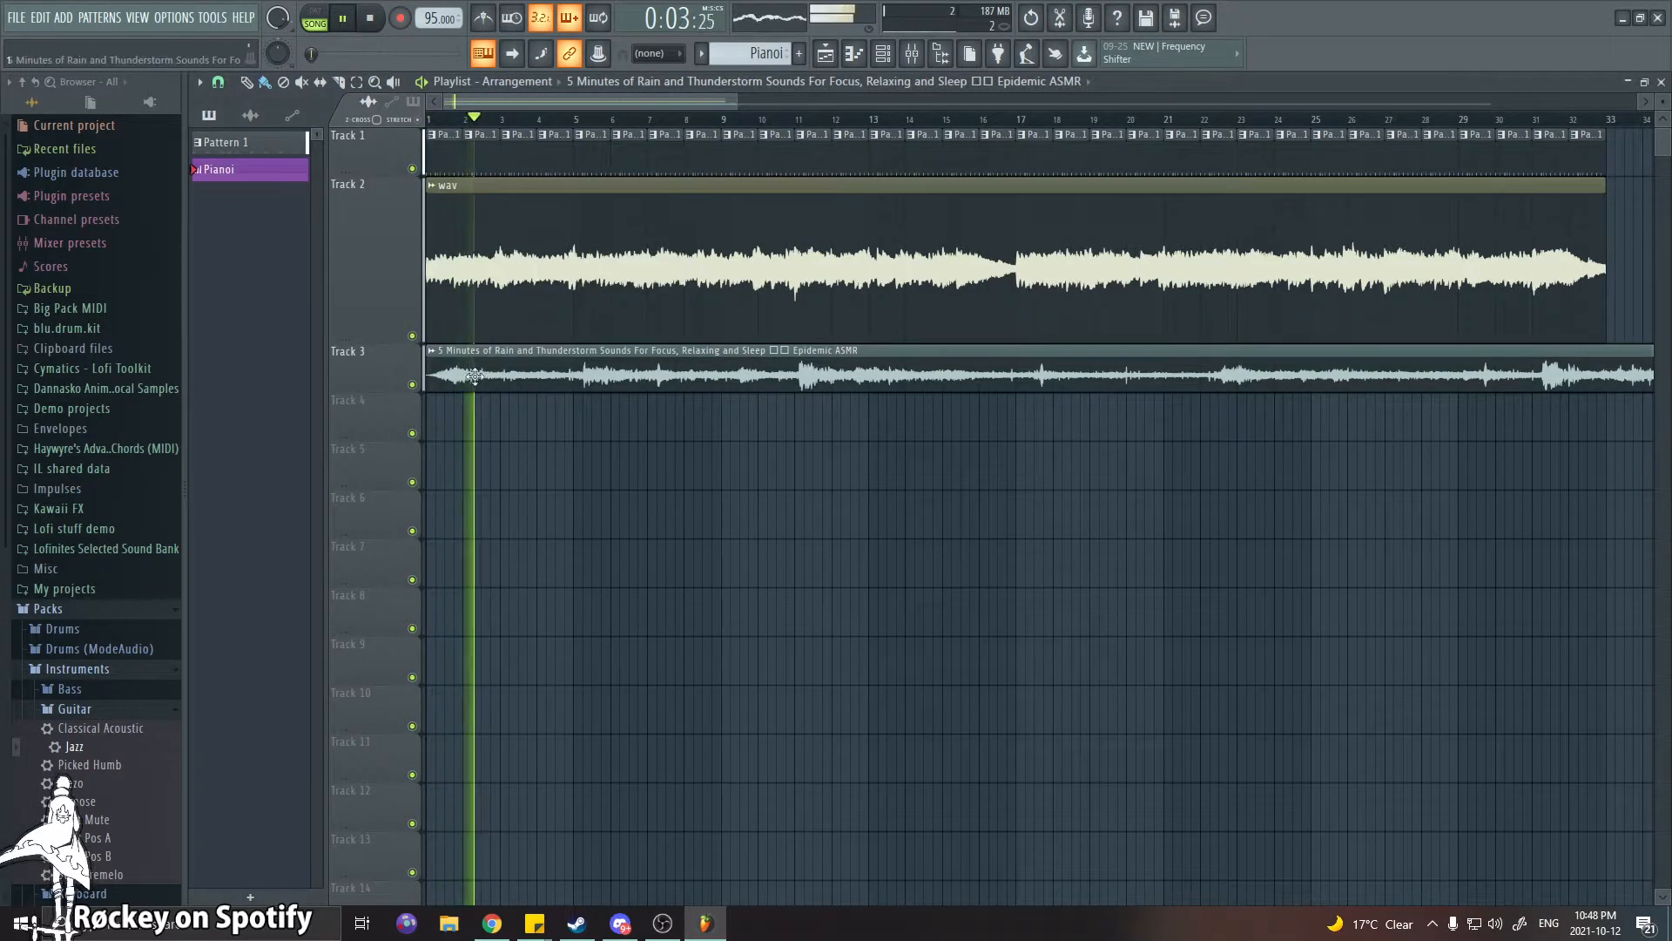
{"action": "double_click", "coordinate": [527, 367]}
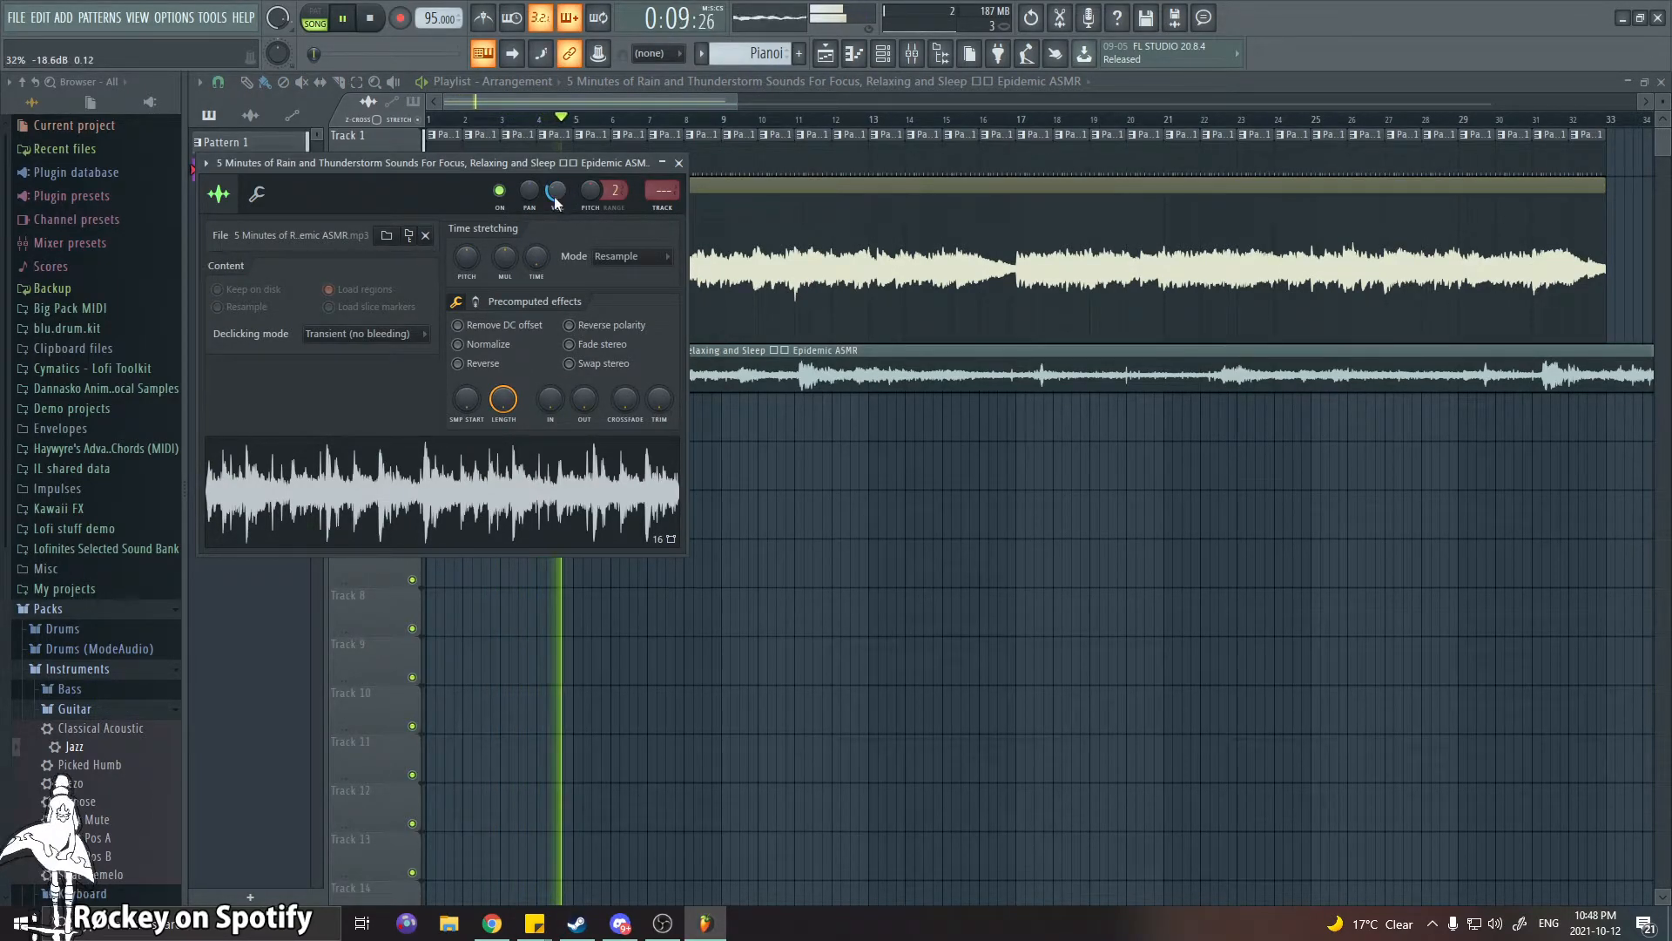
{"action": "left_click", "coordinate": [677, 163]}
Bring up the Channel rack and play Pattern 1's drums on their own in pattern mode
{"action": "key", "text": "F7"}
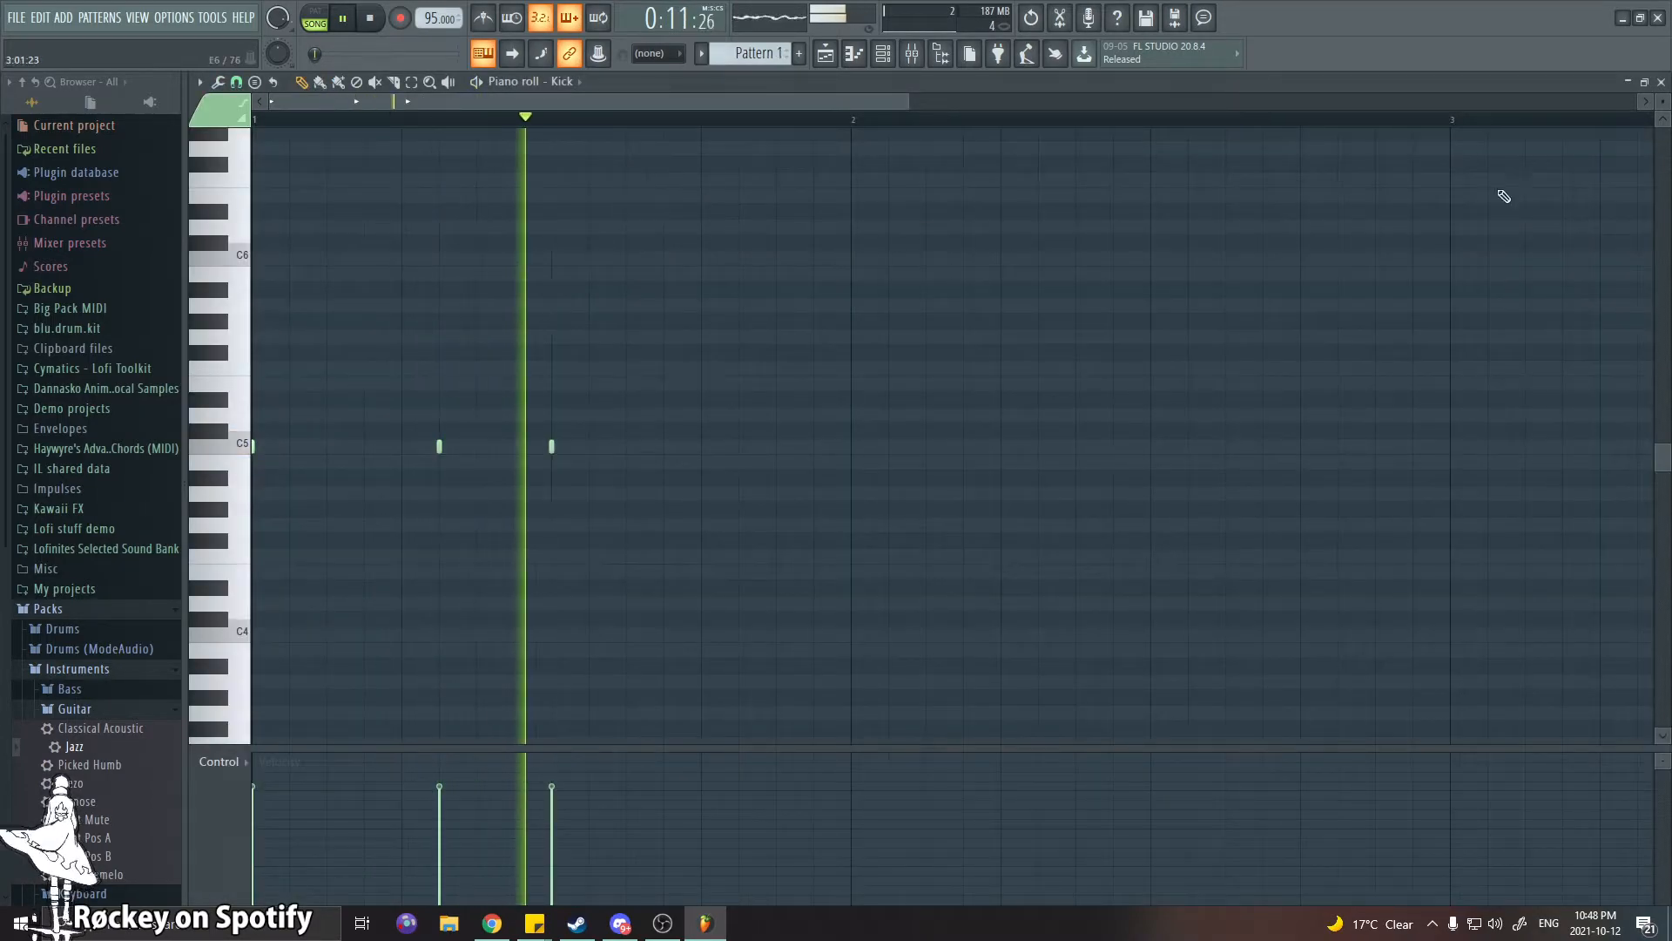
{"action": "left_click_drag", "start_coordinate": [908, 102], "coordinate": [981, 109]}
{"action": "key", "text": "F5"}
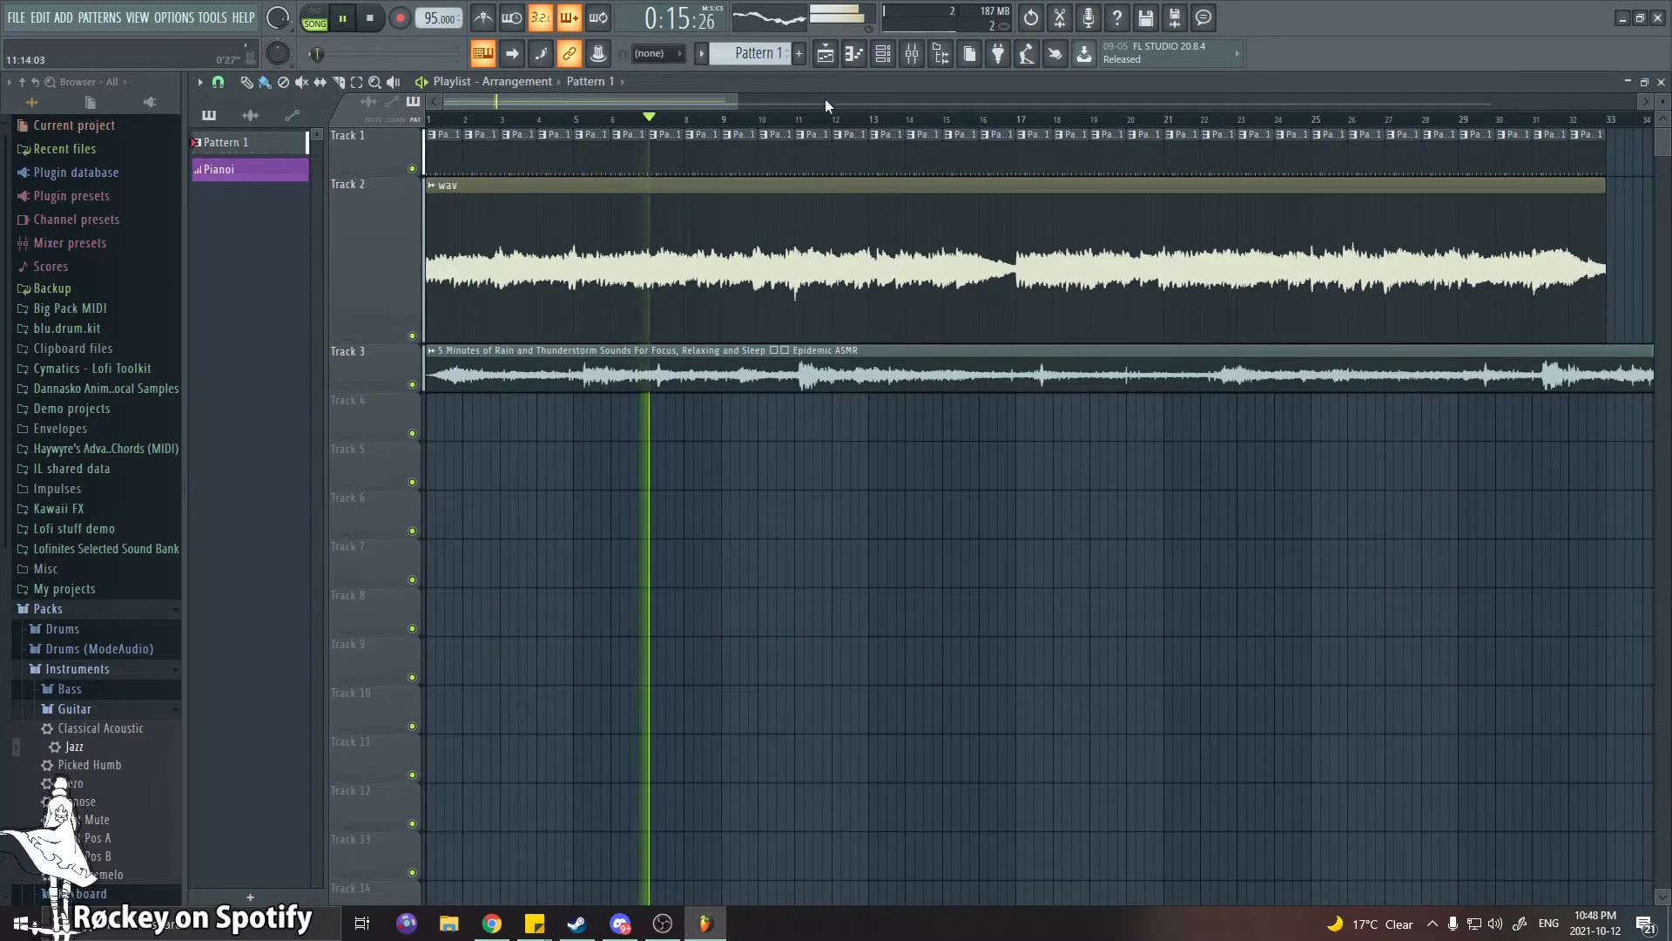
{"action": "left_click", "coordinate": [883, 55]}
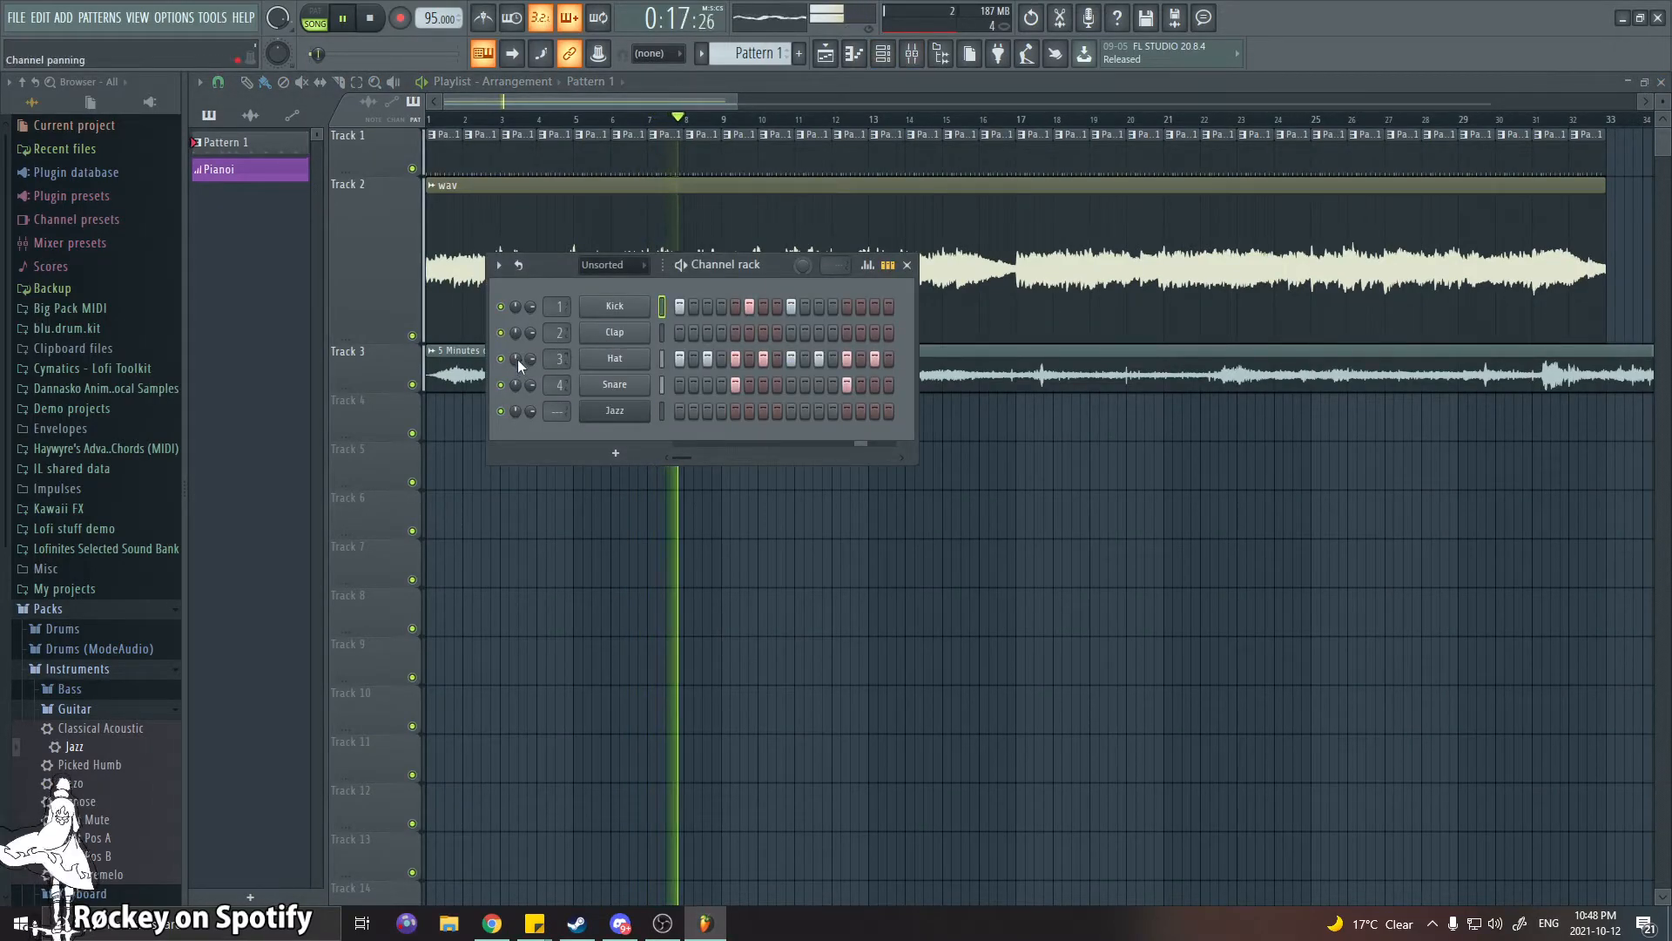
{"action": "key", "text": "space"}
{"action": "key", "text": "space"}
{"action": "key", "text": "space"}
{"action": "left_click", "coordinate": [315, 18]}
{"action": "key", "text": "space"}
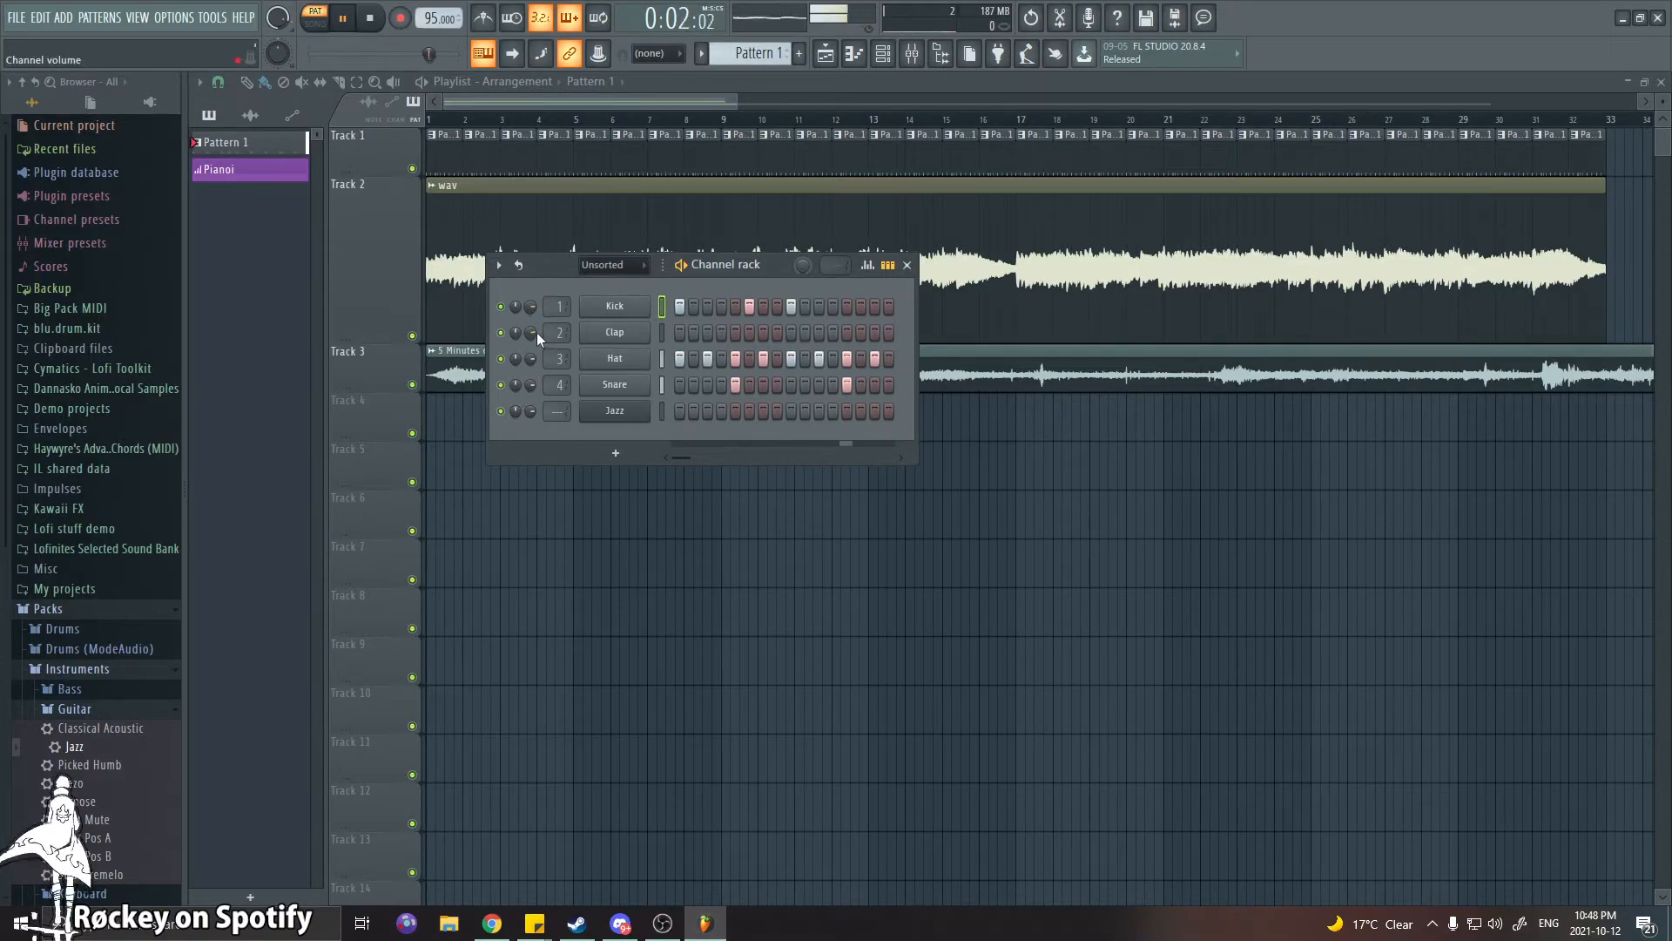
Adjust the Kick's volume to about 82% in its channel settings while the pattern plays
{"action": "left_click", "coordinate": [610, 308]}
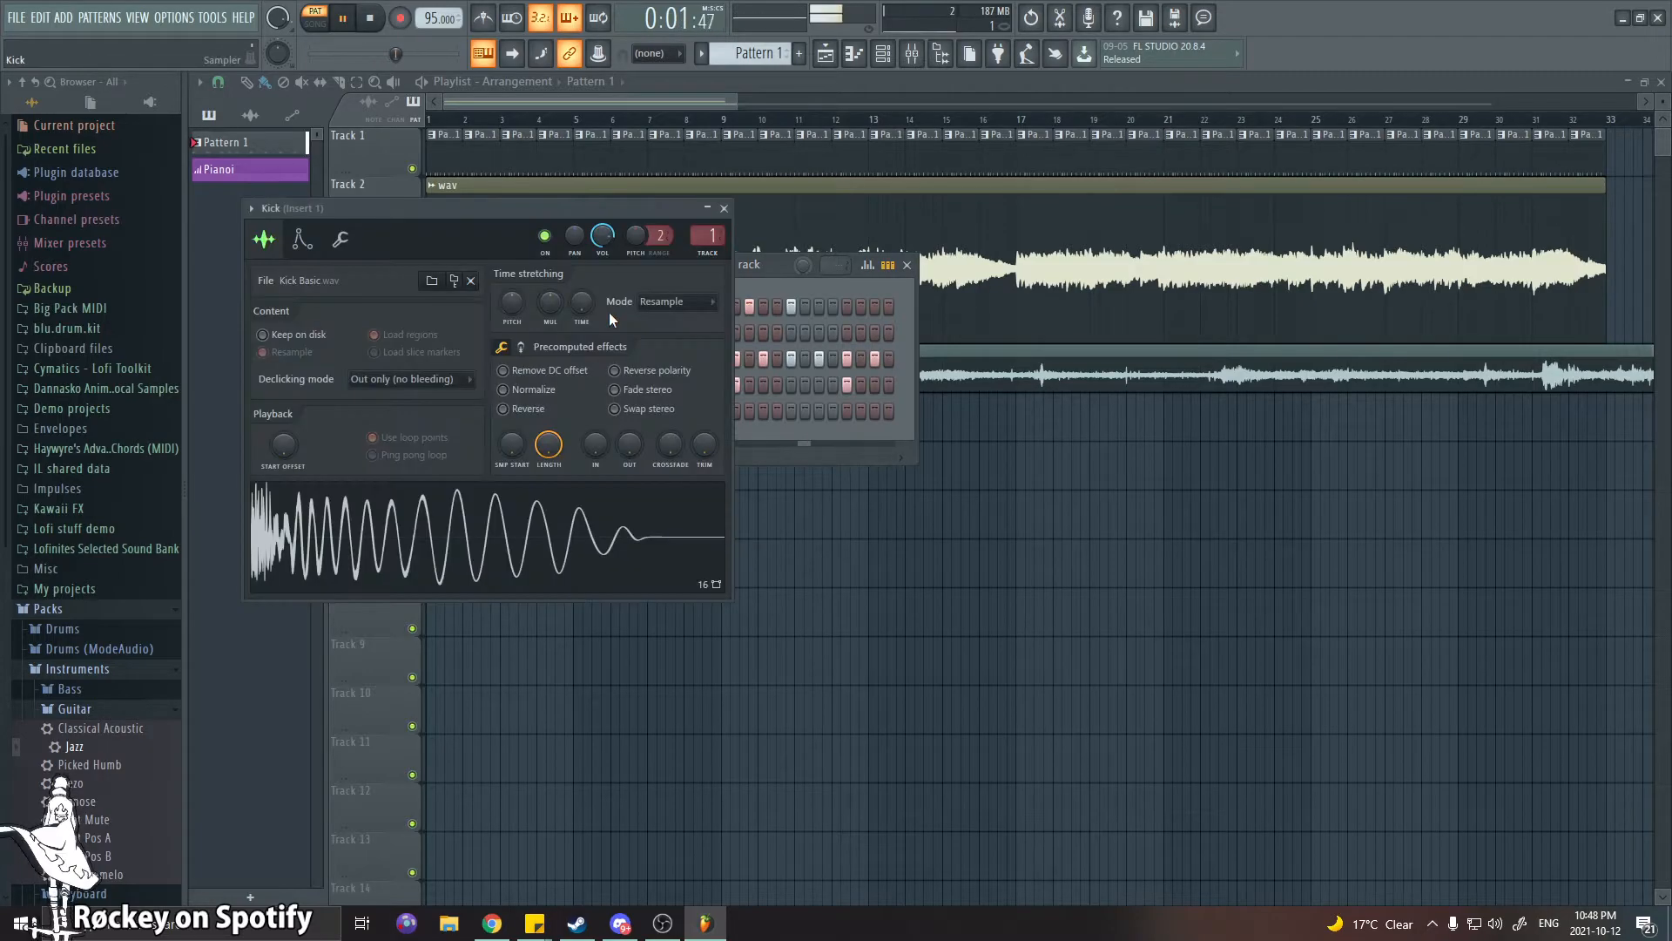
{"action": "left_click", "coordinate": [724, 209]}
{"action": "left_click", "coordinate": [616, 310]}
{"action": "left_click", "coordinate": [723, 208]}
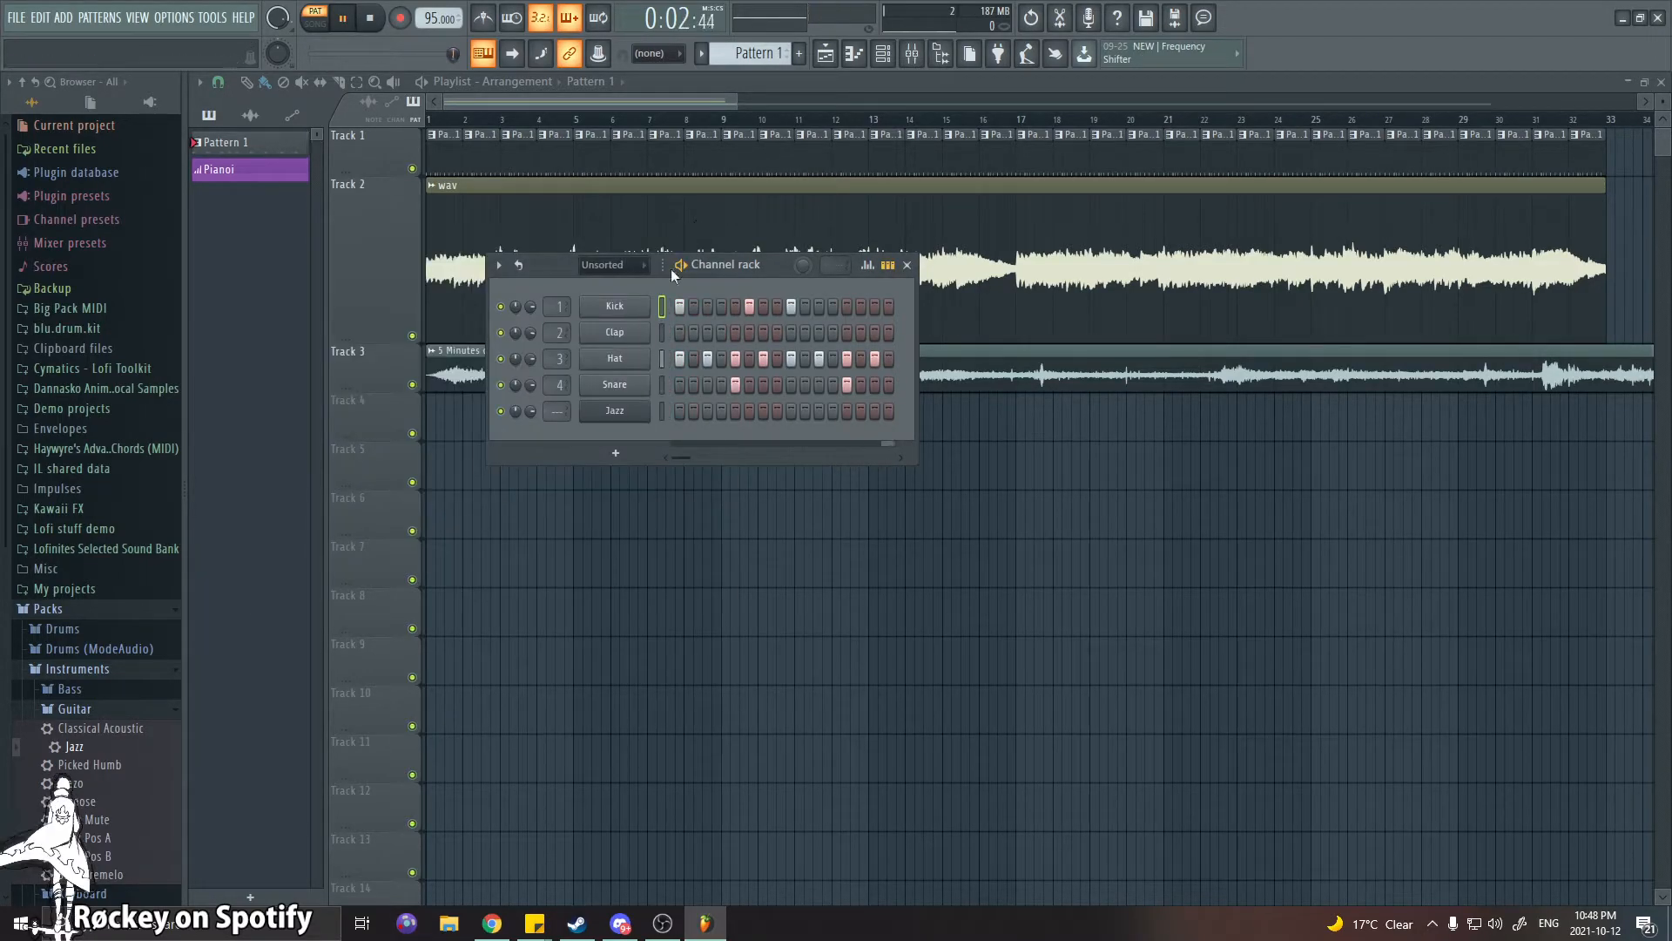
{"action": "left_click", "coordinate": [615, 308]}
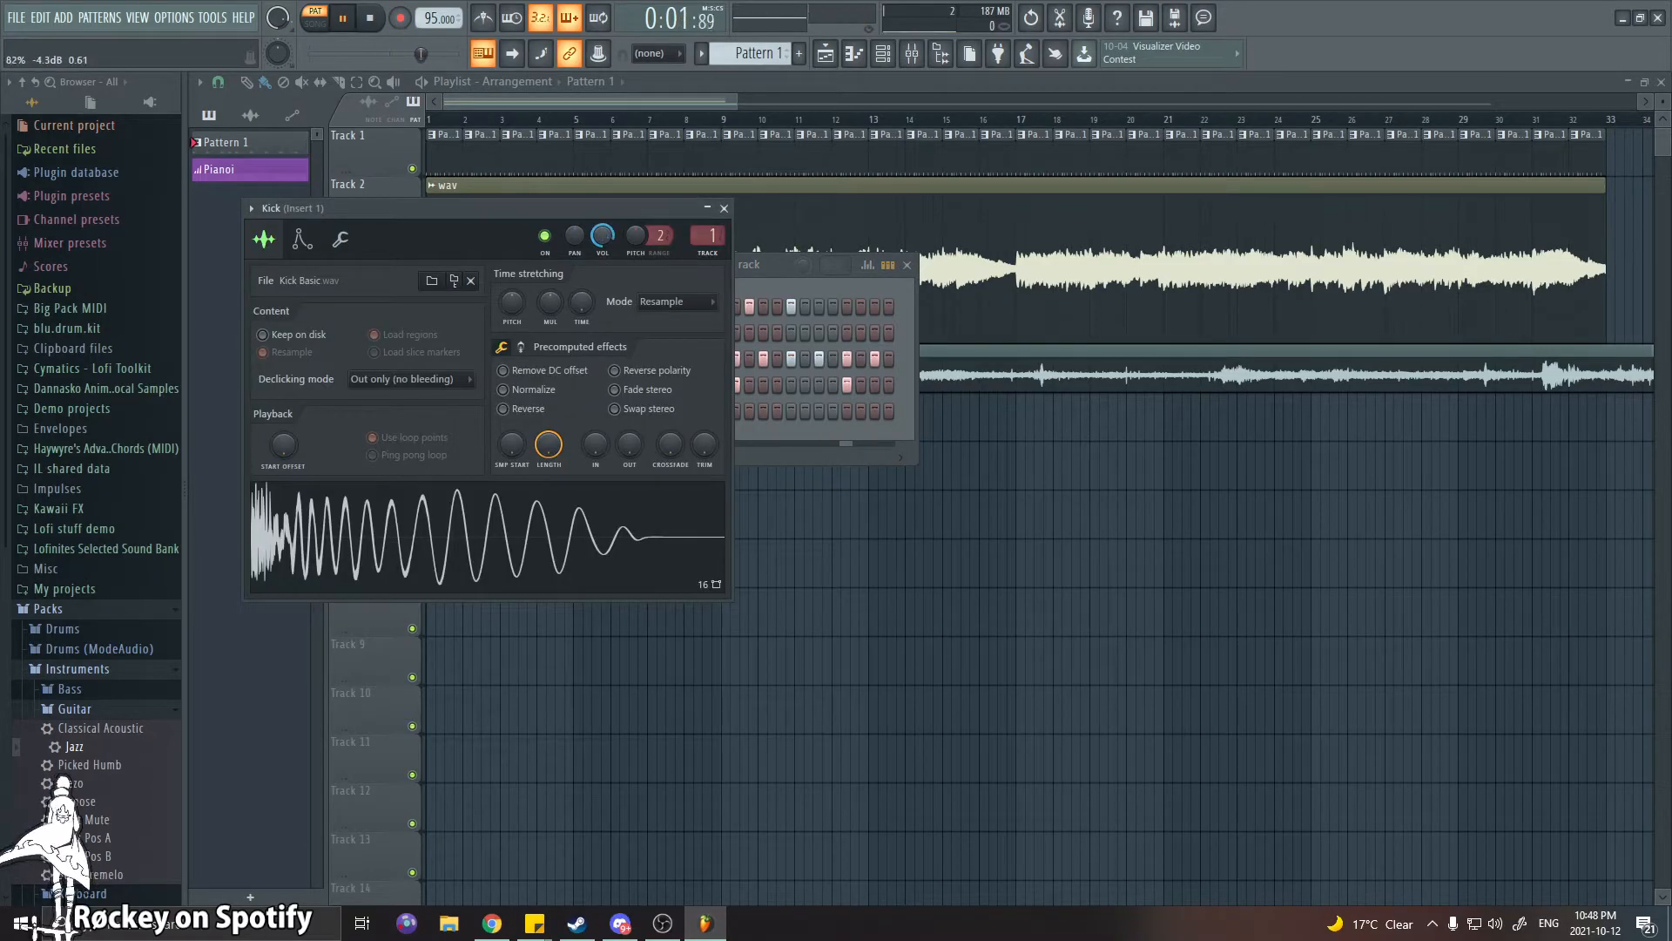
{"action": "left_click", "coordinate": [724, 209]}
{"action": "left_click", "coordinate": [615, 306]}
{"action": "left_click", "coordinate": [772, 255]}
Drop the third Kick note's velocity to about 26% in the Piano roll and raise it to about 80%
{"action": "right_click", "coordinate": [647, 305]}
{"action": "left_click", "coordinate": [687, 306]}
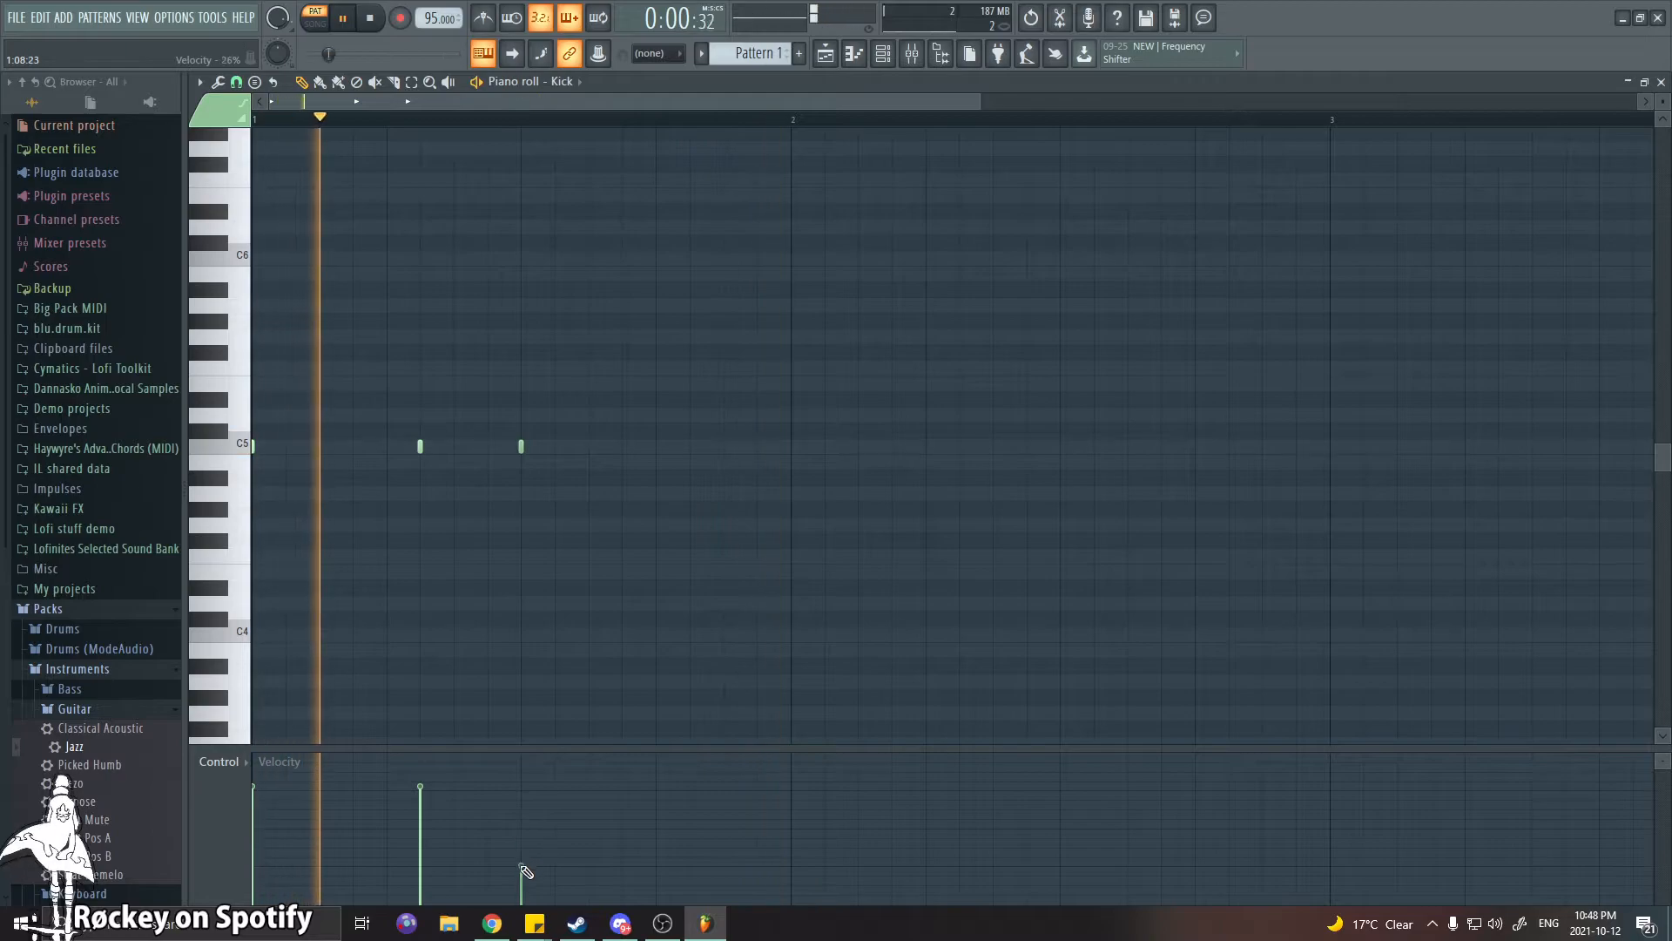
{"action": "key", "text": "space"}
{"action": "left_click_drag", "start_coordinate": [526, 871], "coordinate": [531, 790]}
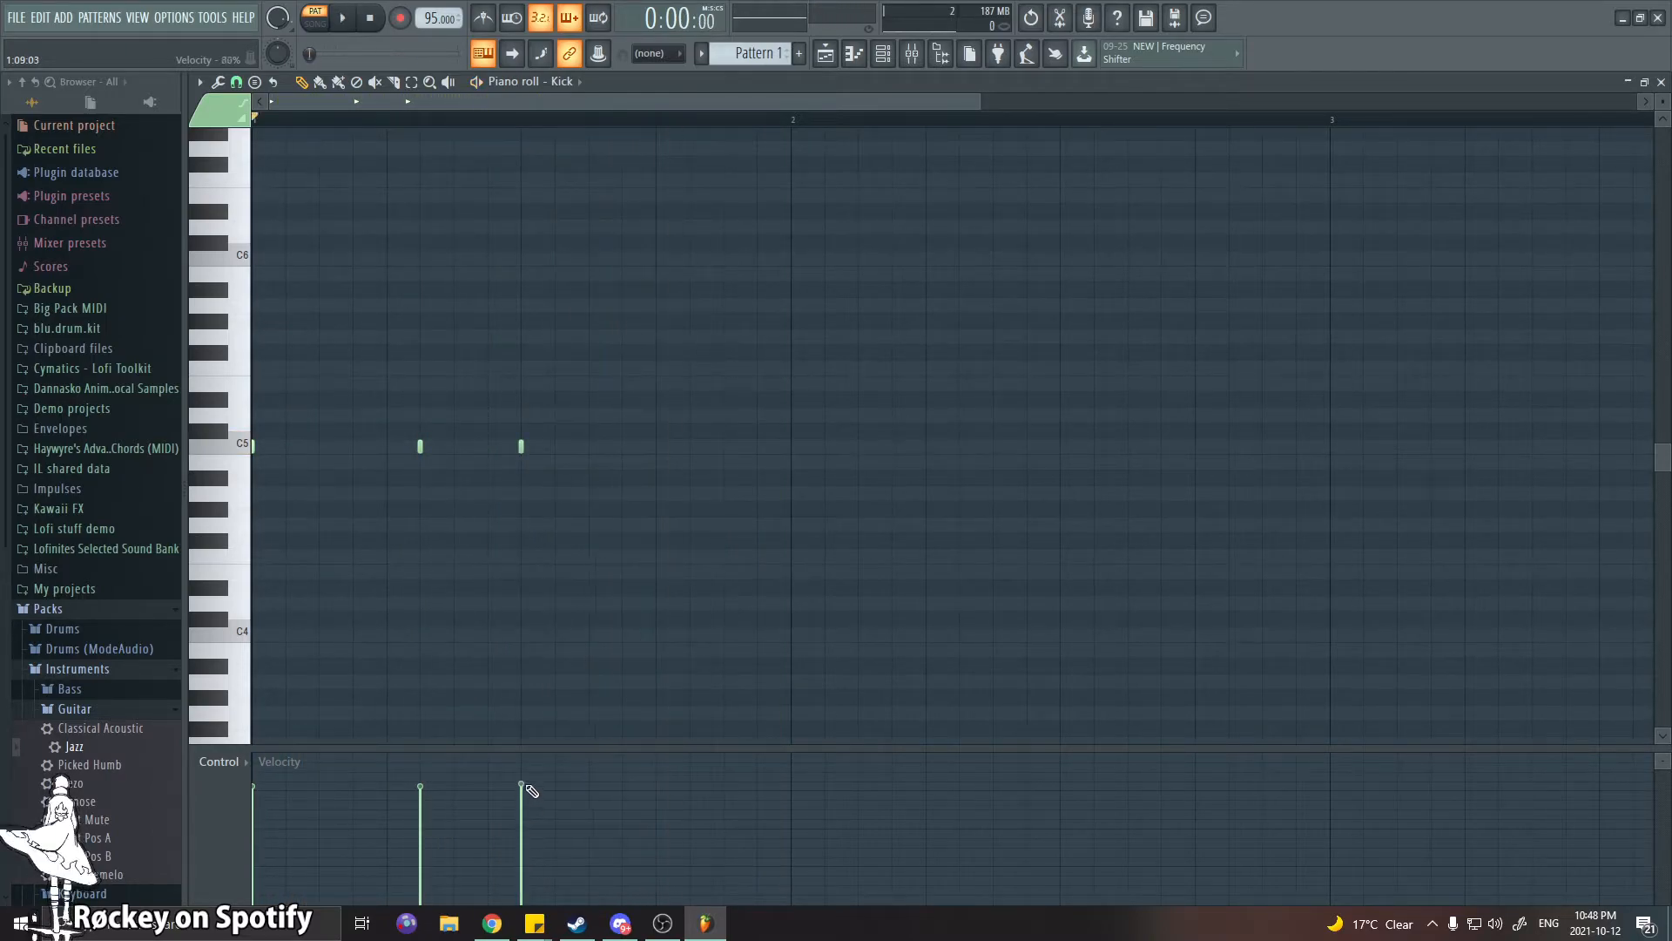
Audition all the Kick notes at a lower velocity, raise them again, and close the Piano roll and Channel rack
{"action": "key", "text": "space"}
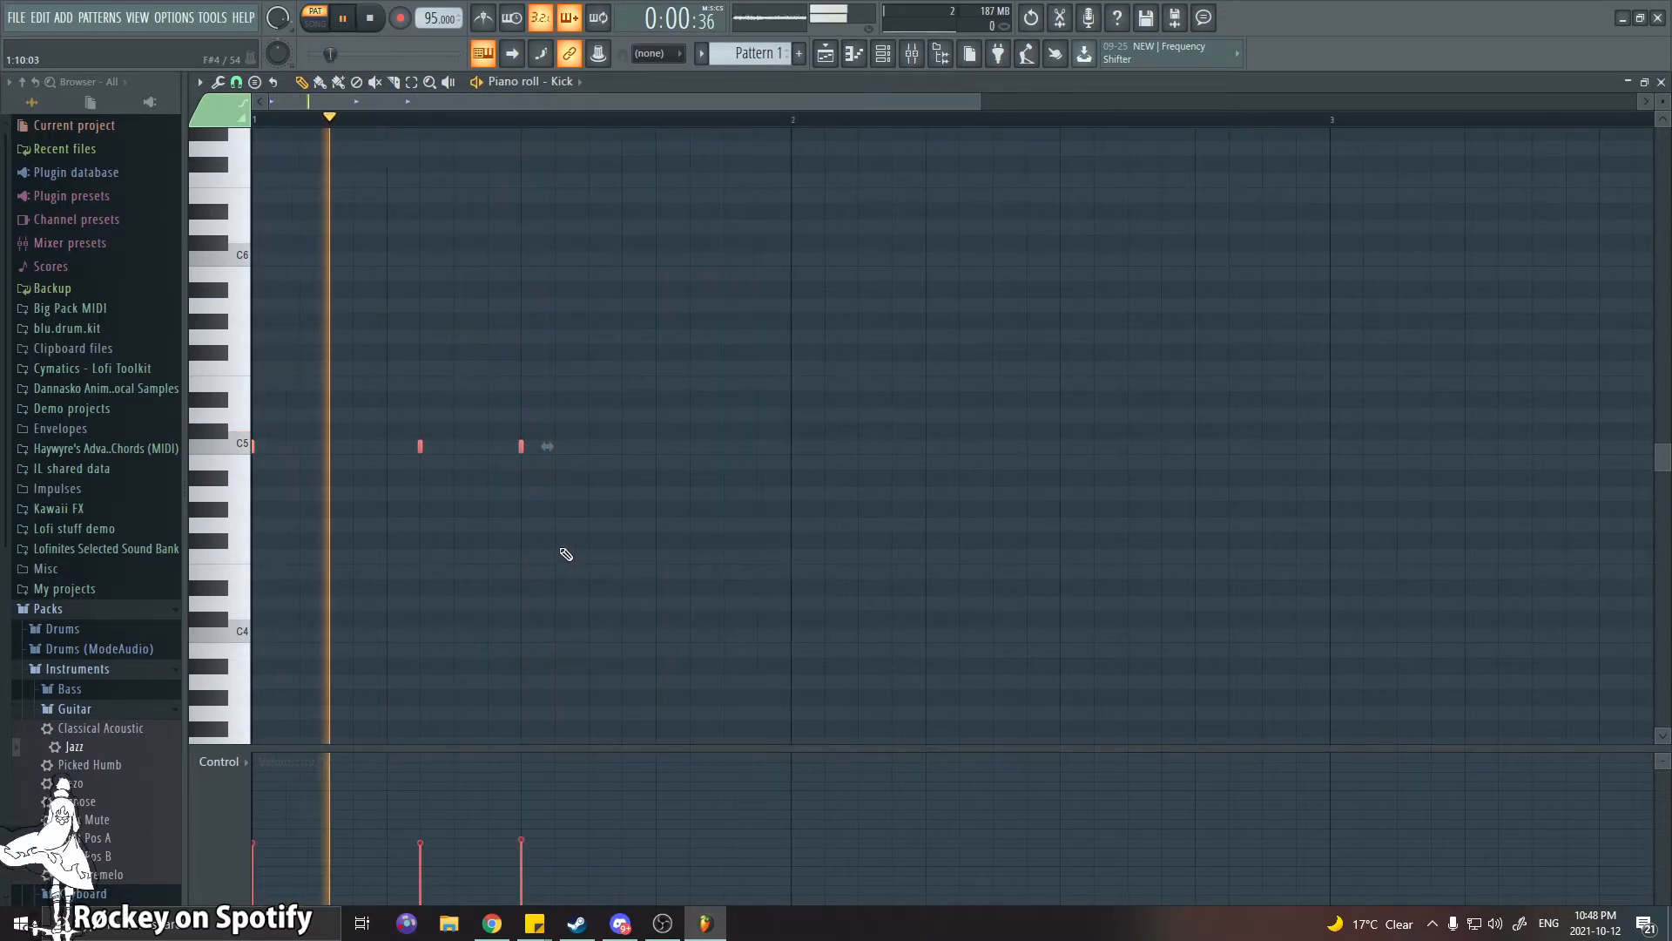
{"action": "key", "text": "space"}
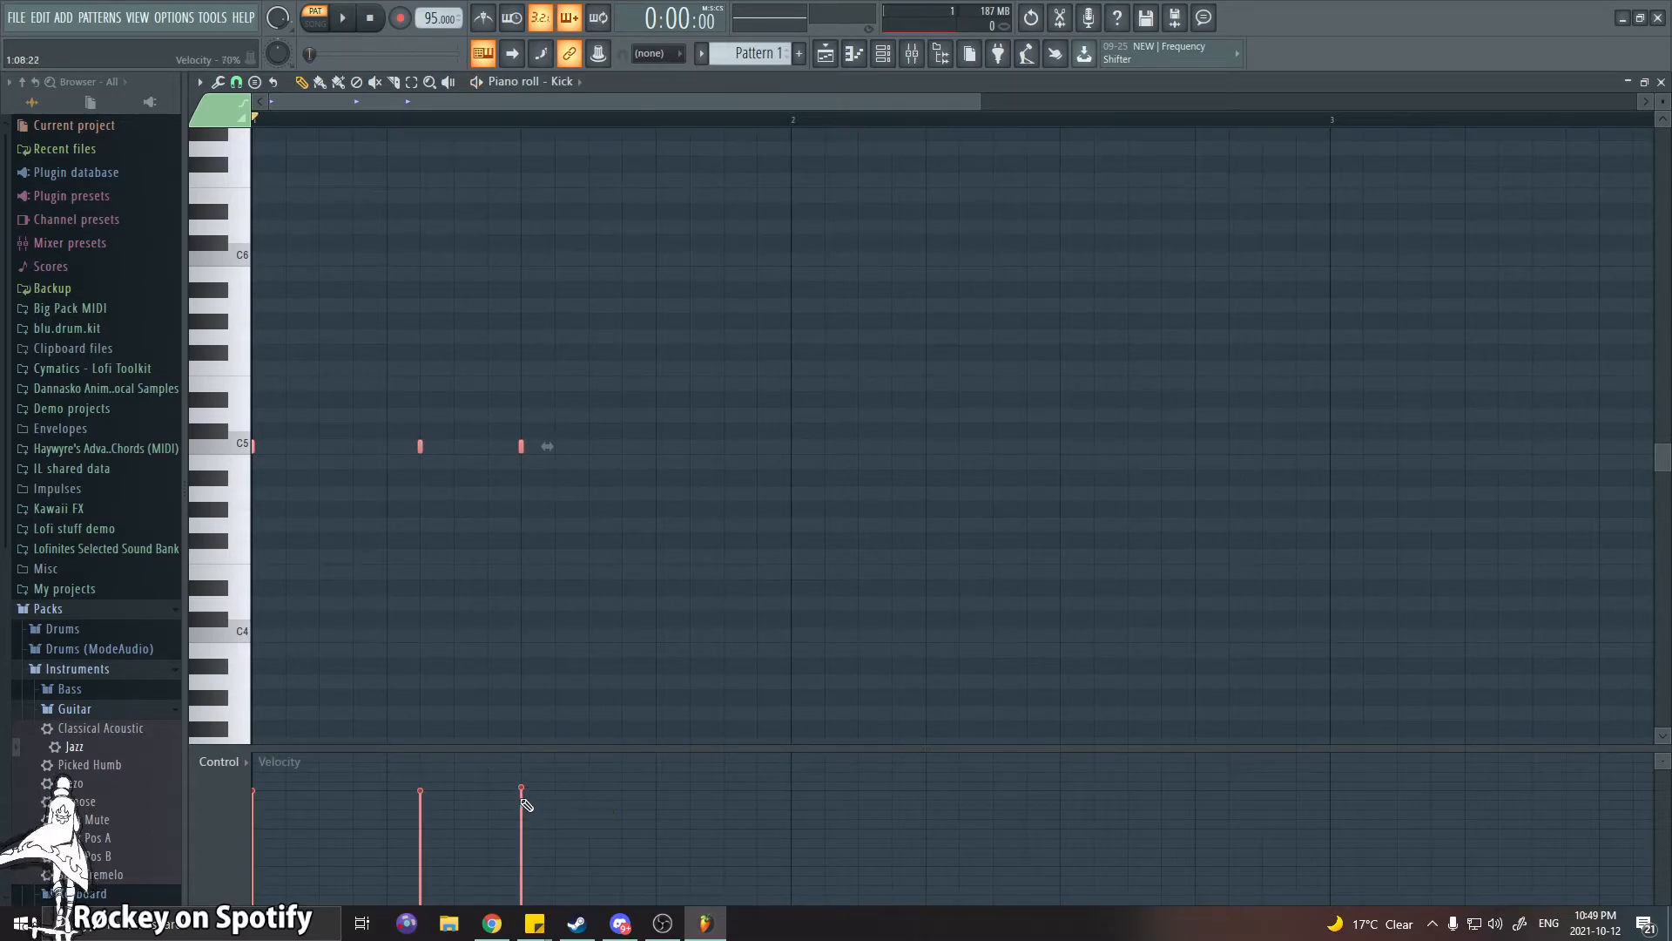
{"action": "left_click", "coordinate": [1661, 83]}
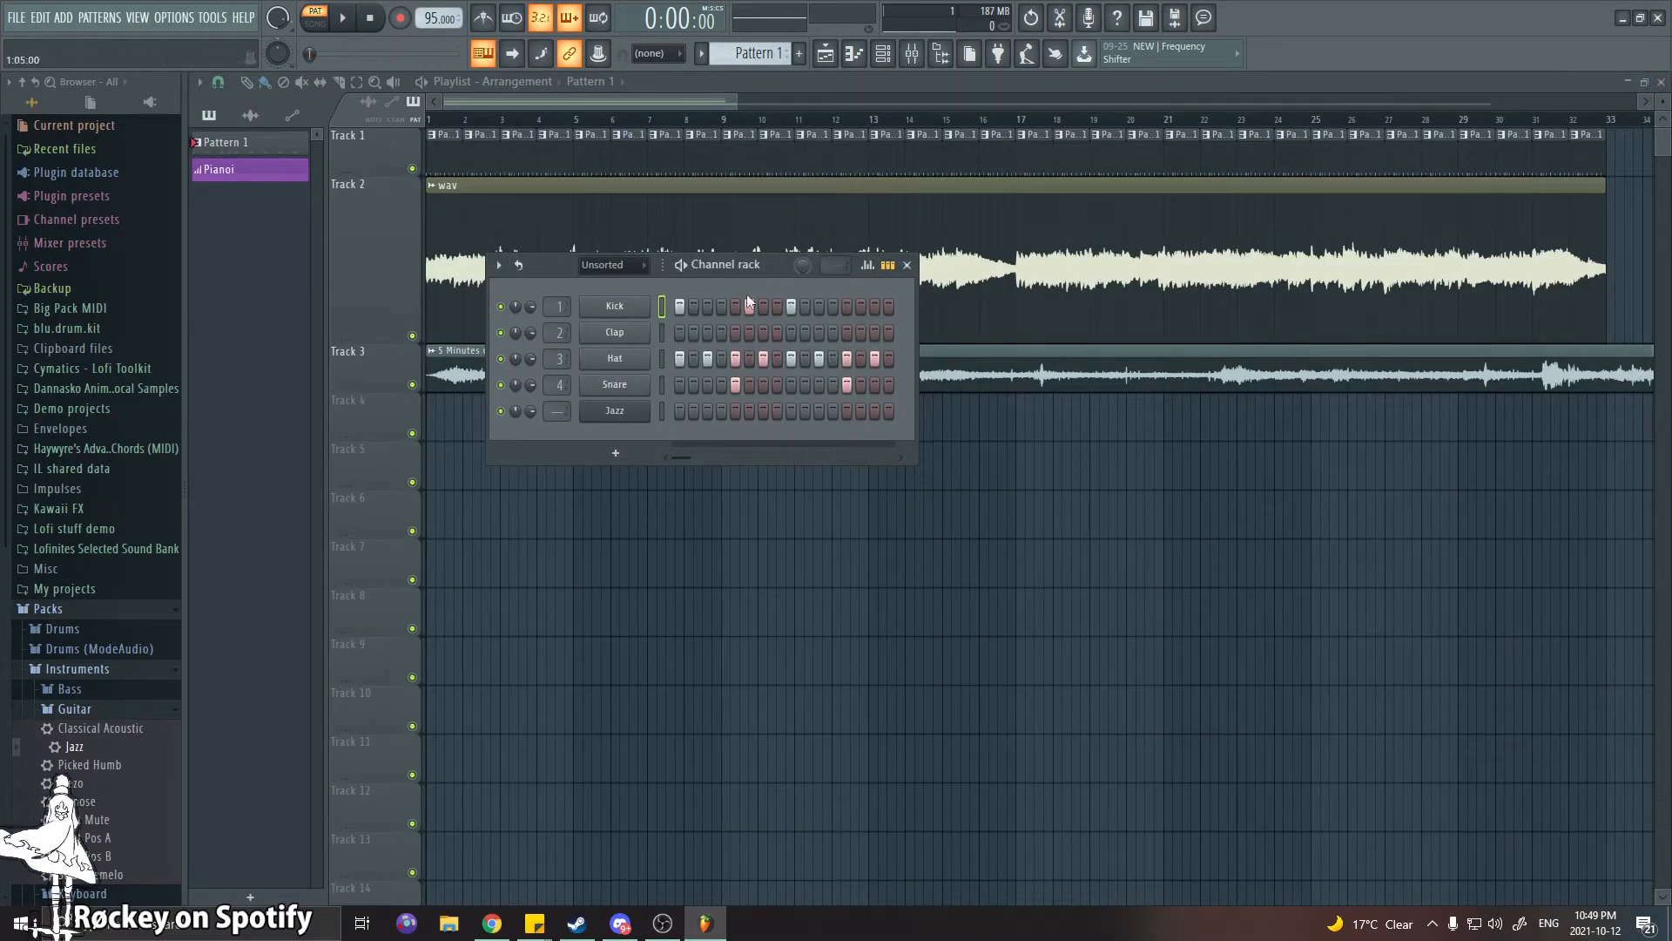
{"action": "left_click", "coordinate": [908, 264]}
Solo Track 2 in the playlist and play the wav sample by itself in song mode
{"action": "double_click", "coordinate": [501, 273]}
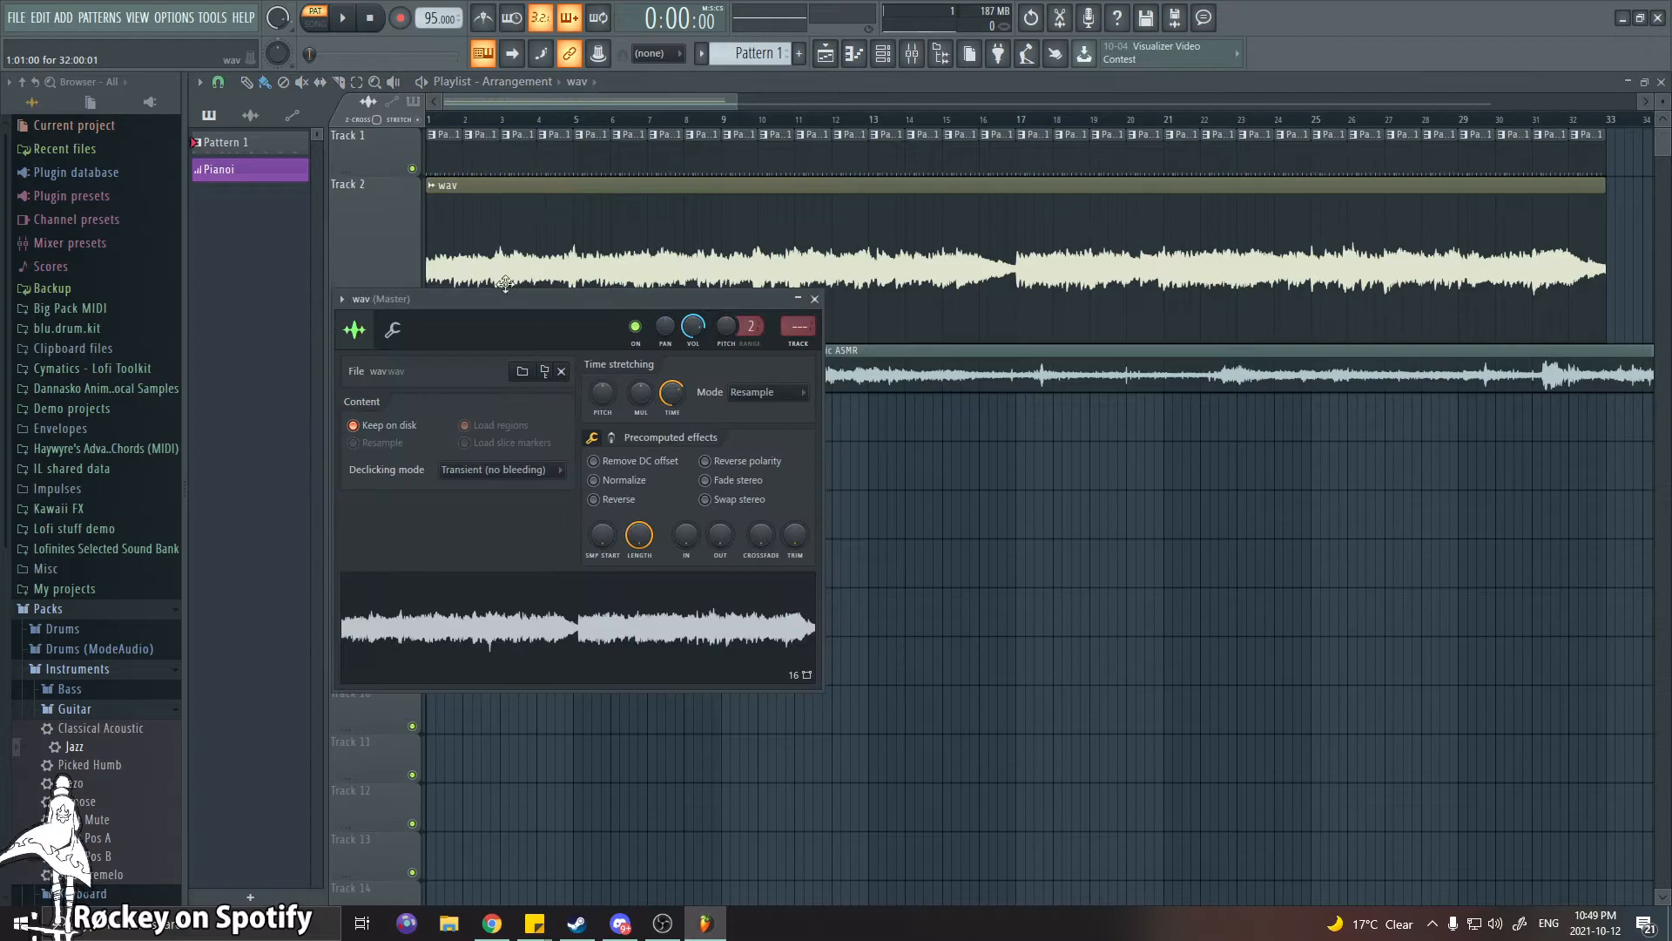
{"action": "left_click", "coordinate": [814, 299]}
{"action": "right_click", "coordinate": [413, 335]}
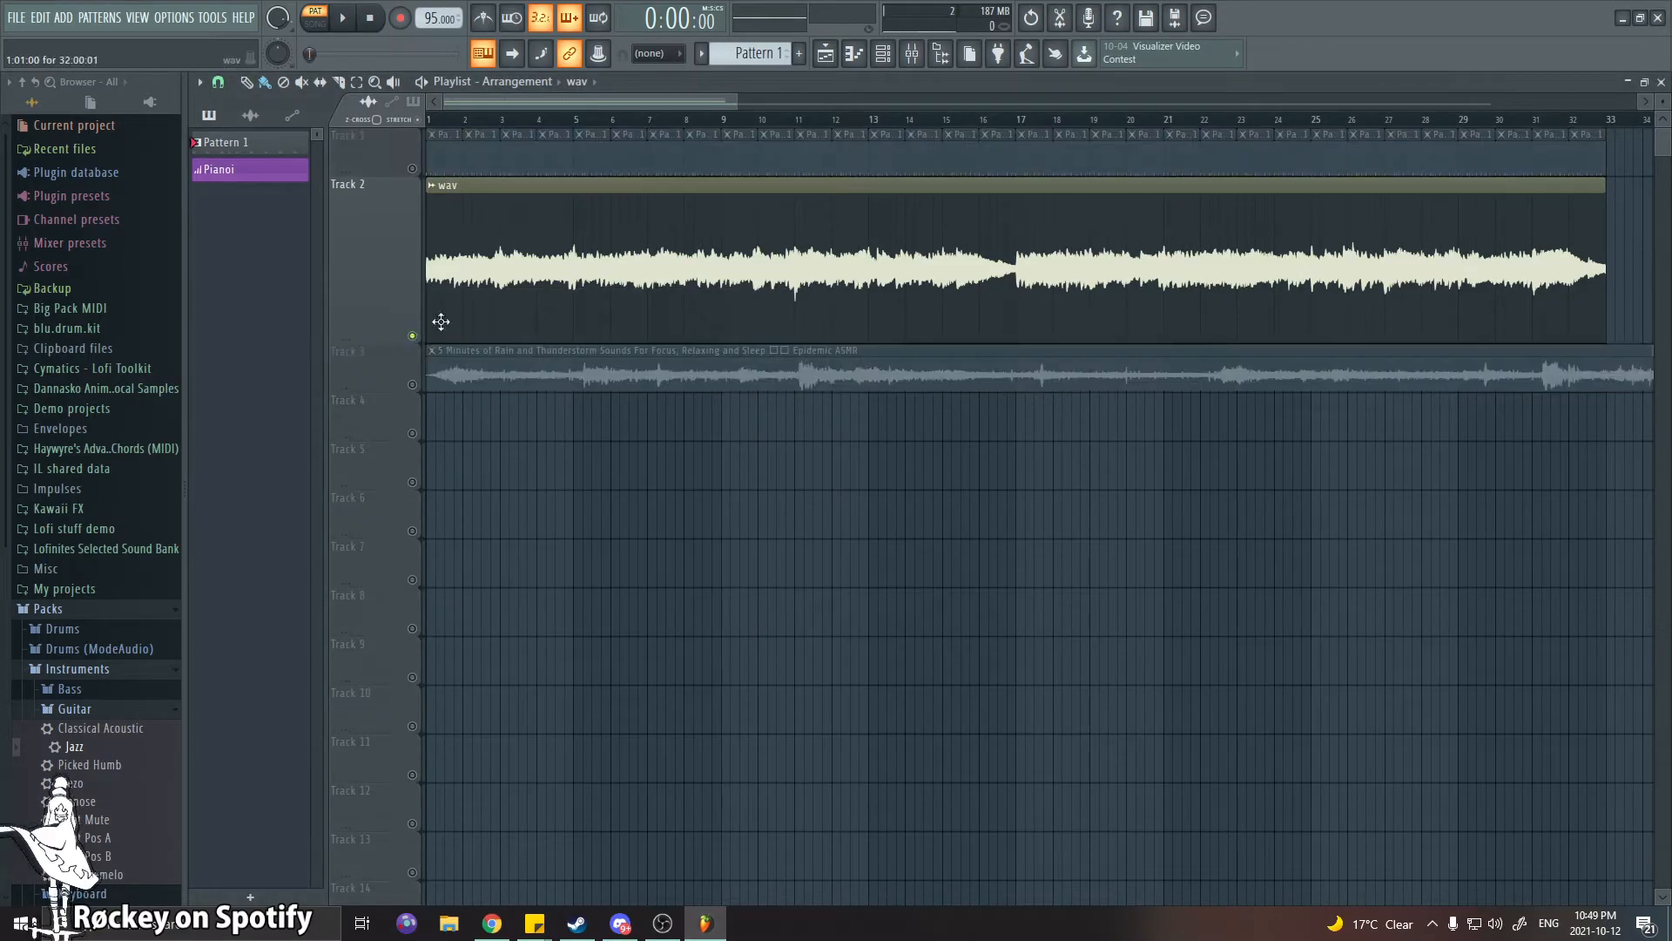
{"action": "key", "text": "space"}
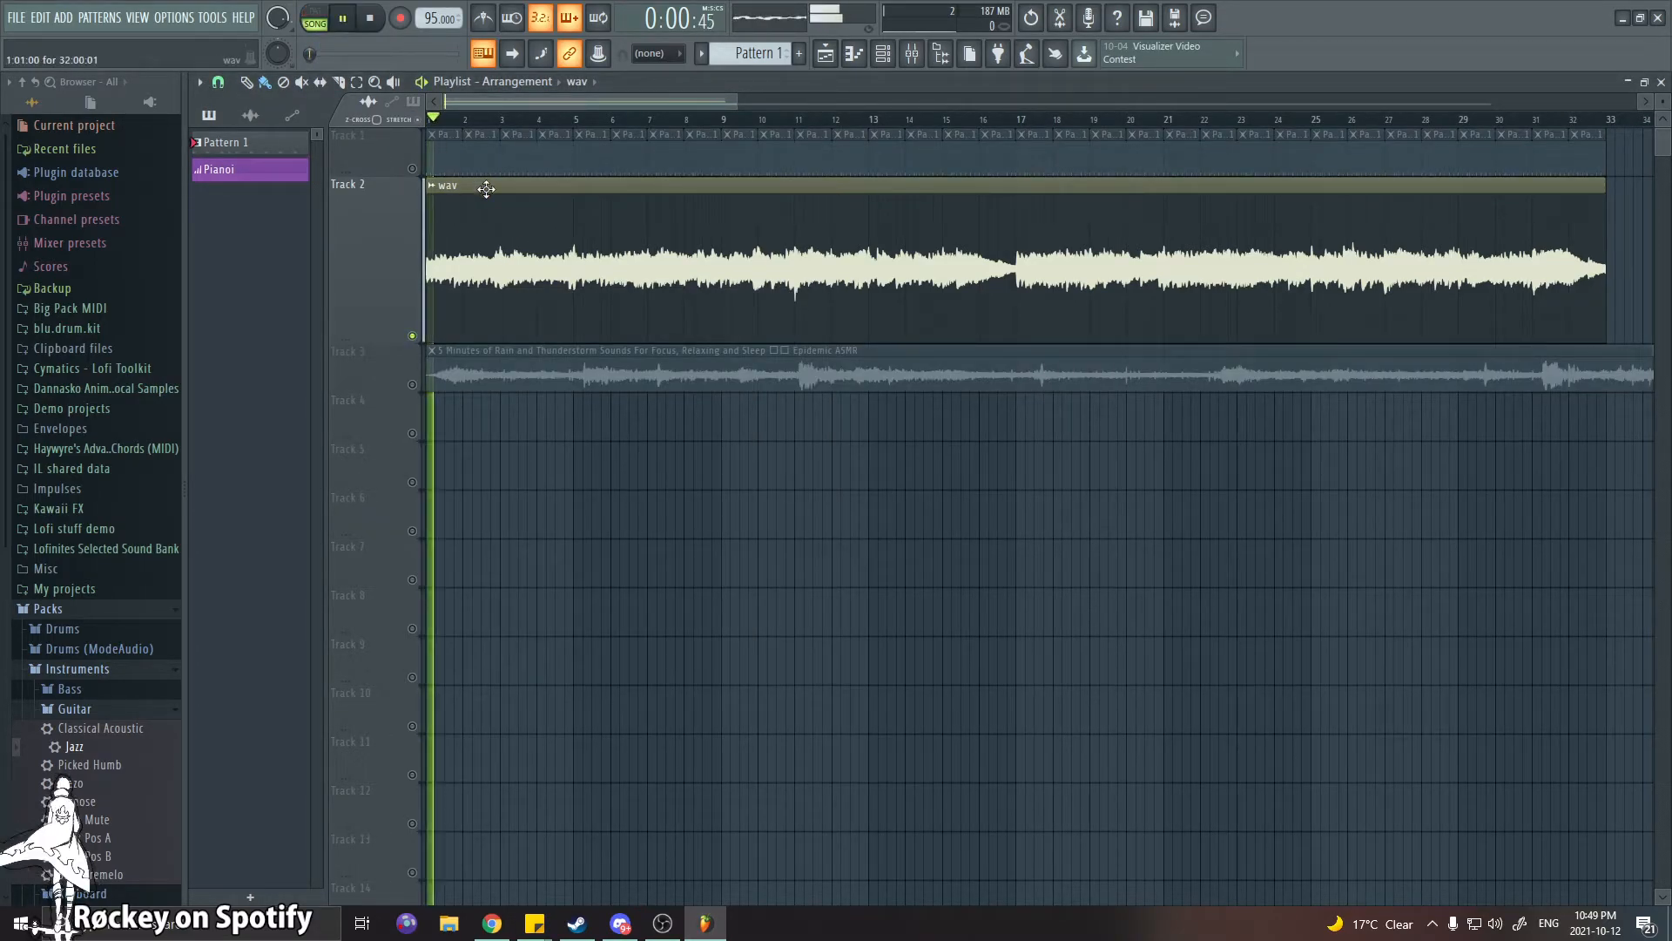
Raise the wav sample's channel volume to about 95% and try its panning, leaving it centered
{"action": "double_click", "coordinate": [485, 186]}
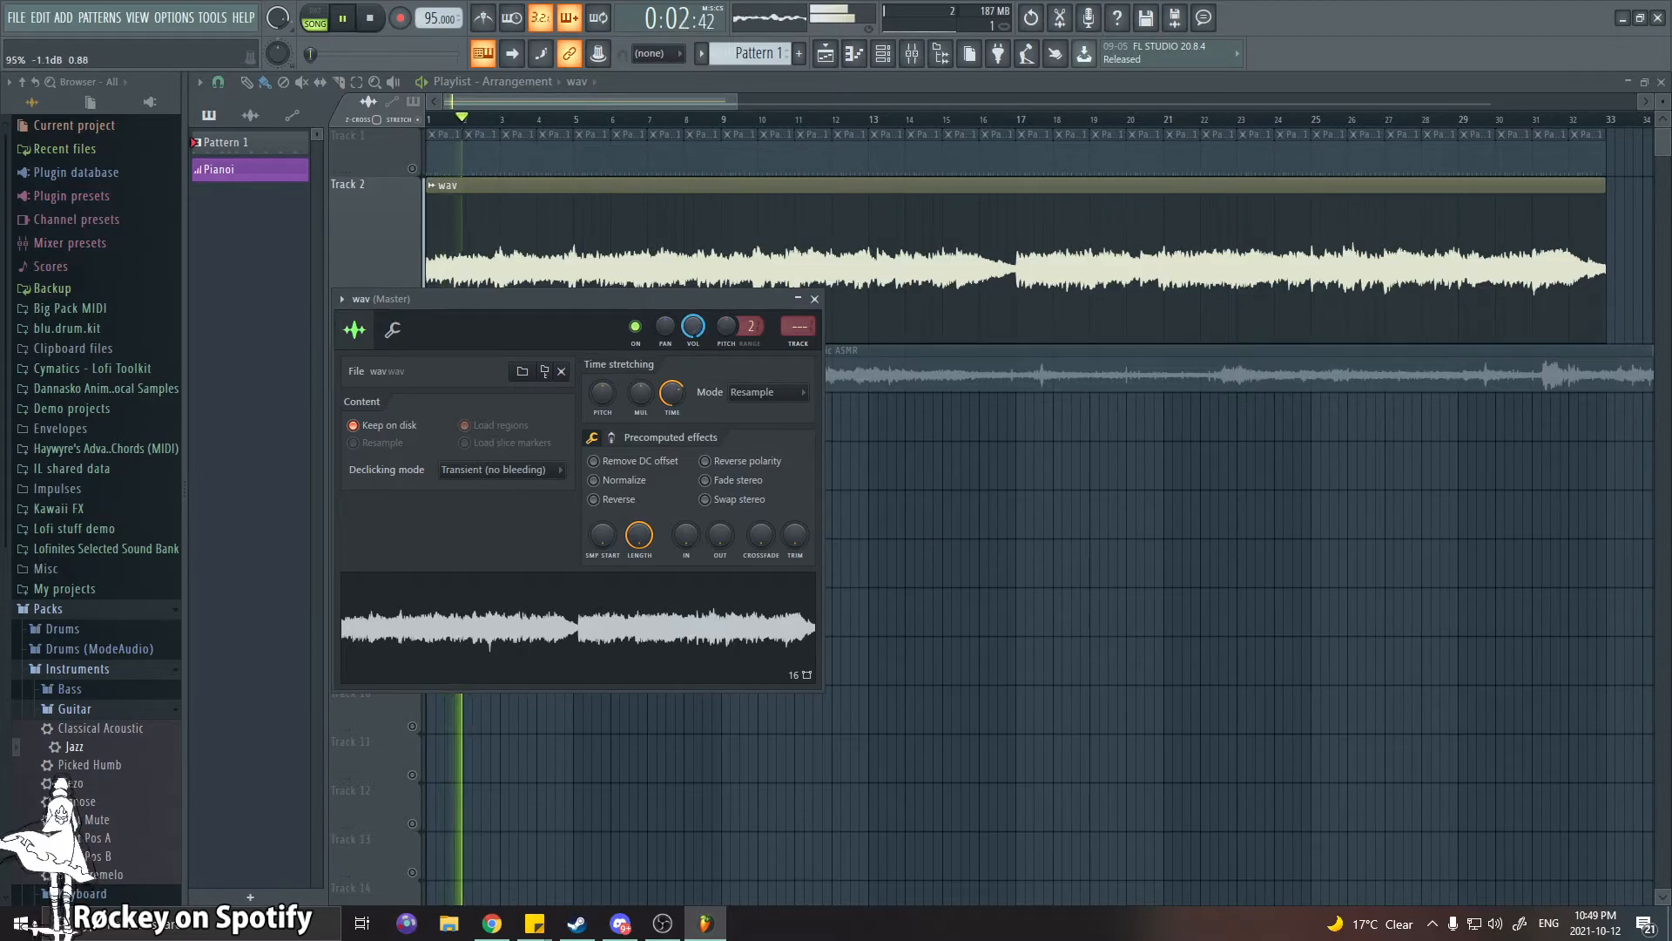
{"action": "mouse_move", "coordinate": [669, 334]}
{"action": "left_mouse_down"}
{"action": "mouse_move", "coordinate": [671, 366]}
{"action": "mouse_move", "coordinate": [671, 325]}
{"action": "left_mouse_up"}
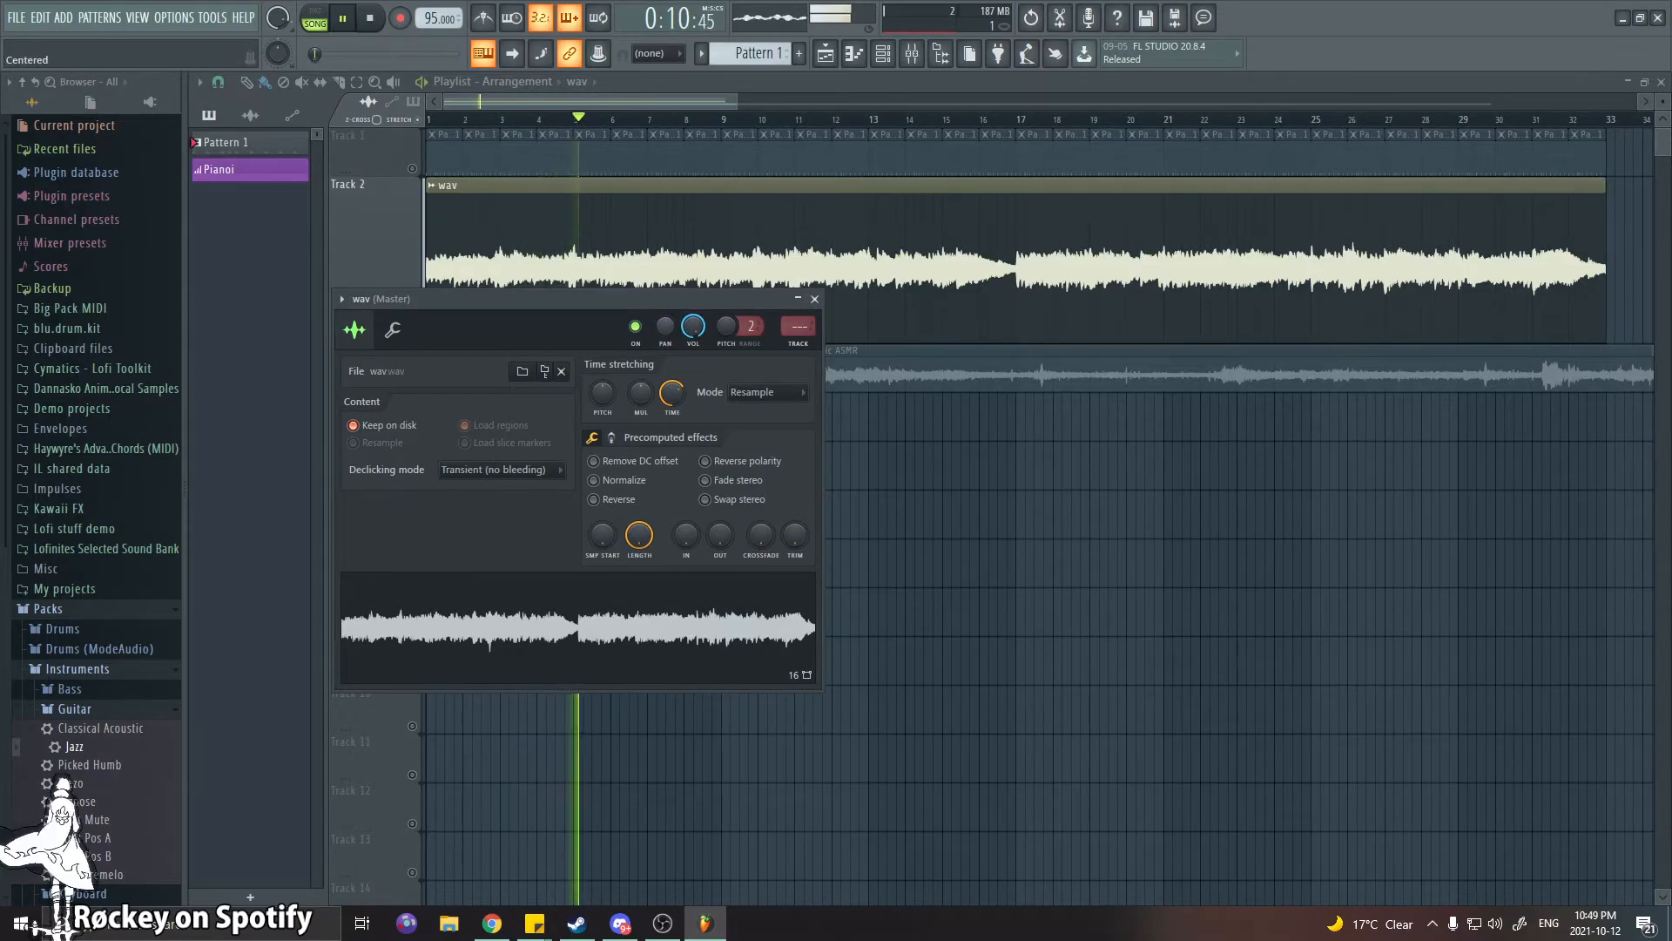
{"action": "left_click", "coordinate": [815, 298]}
Solo Track 1 so that only the Pattern 1 drum clips play
{"action": "right_click", "coordinate": [413, 169]}
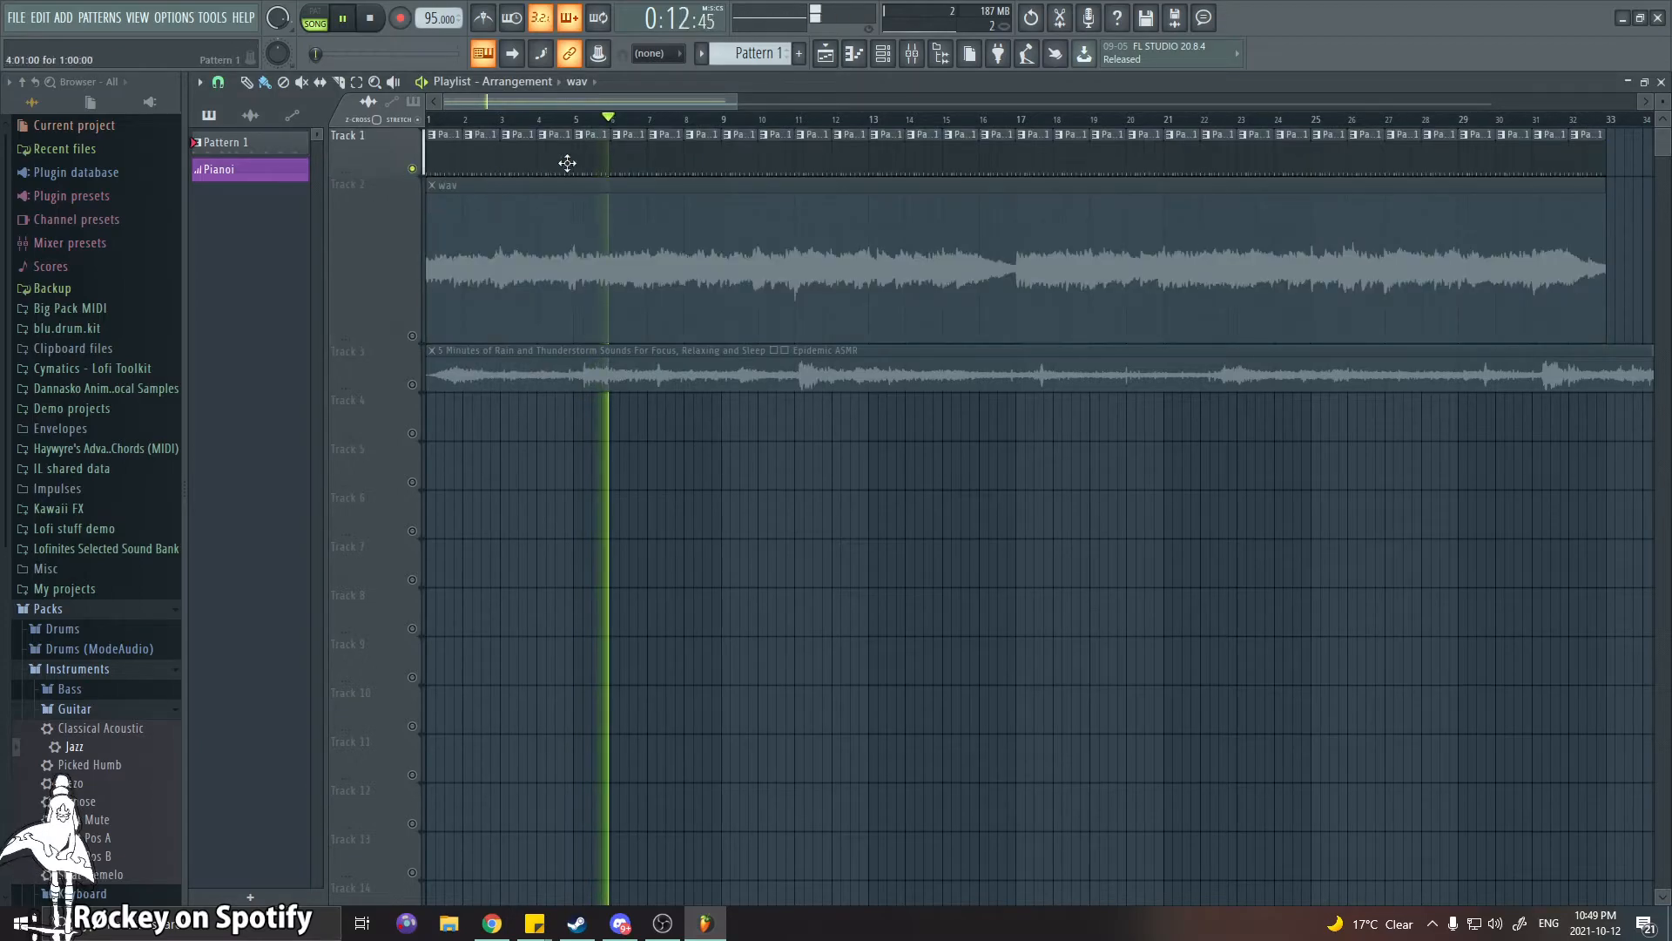
Play the drum clips by themselves and adjust the Snare channel's panning in the Channel rack
{"action": "double_click", "coordinate": [571, 162]}
{"action": "key", "text": "space"}
{"action": "left_click", "coordinate": [1661, 81]}
{"action": "key", "text": "space"}
{"action": "key", "text": "F6"}
{"action": "left_click_drag", "start_coordinate": [514, 384], "coordinate": [515, 350]}
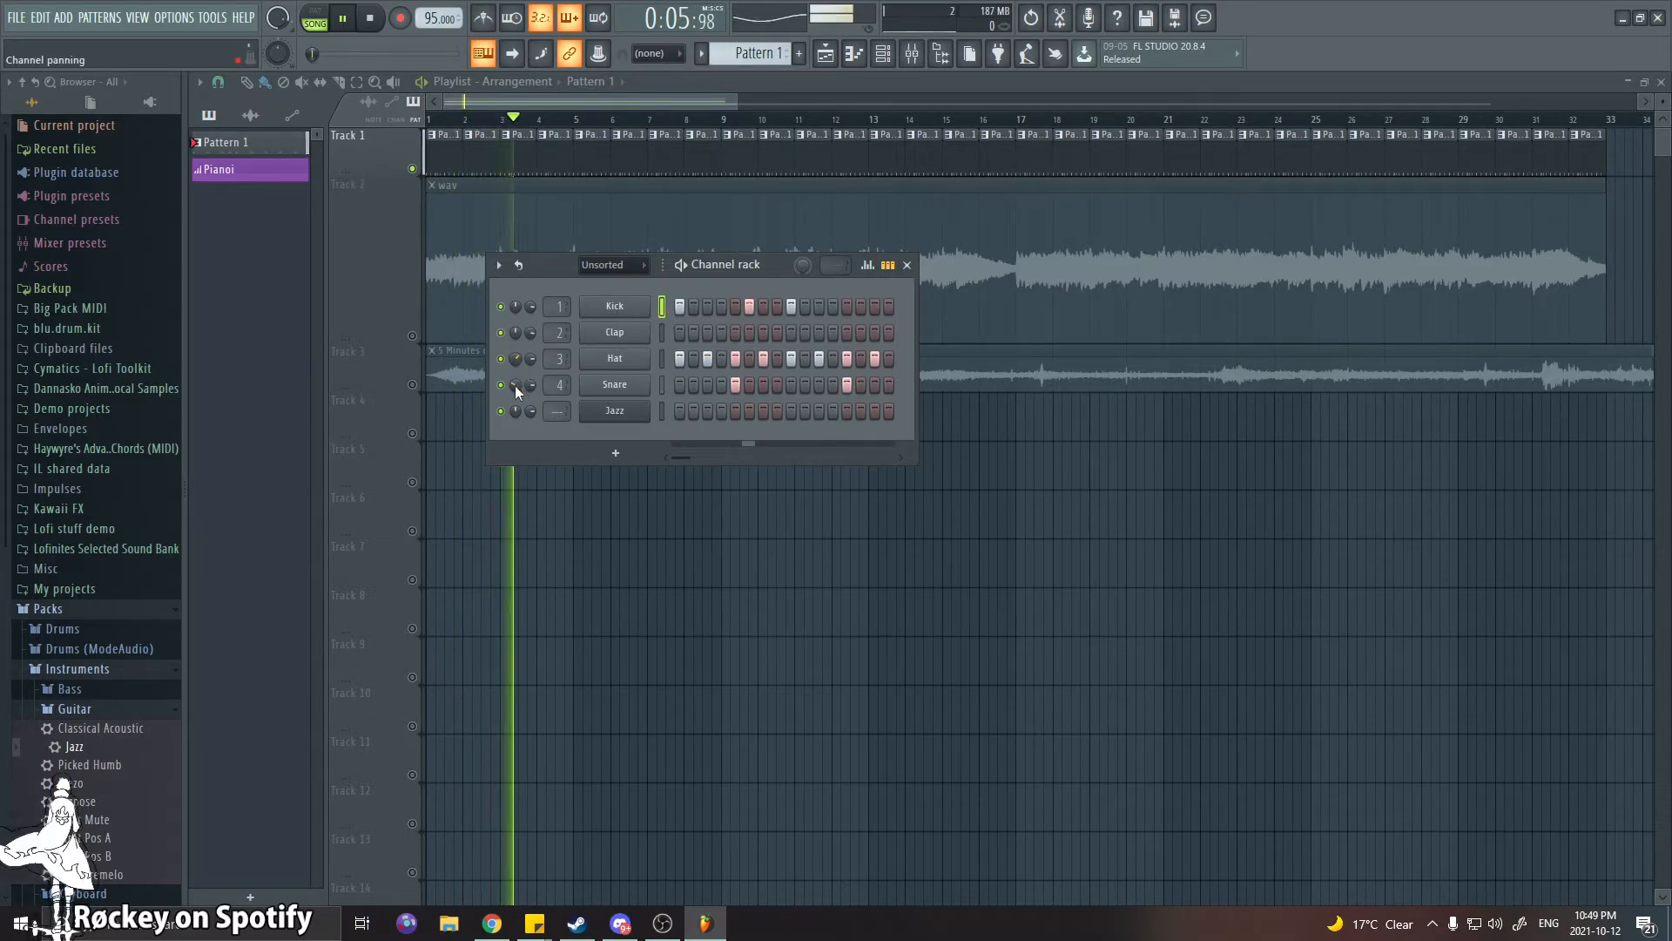
{"action": "left_click", "coordinate": [907, 265]}
{"action": "key", "text": "space"}
Unmute Tracks 2 and 3, play the full arrangement and check the rain sample's channel settings
{"action": "left_click", "coordinate": [412, 336]}
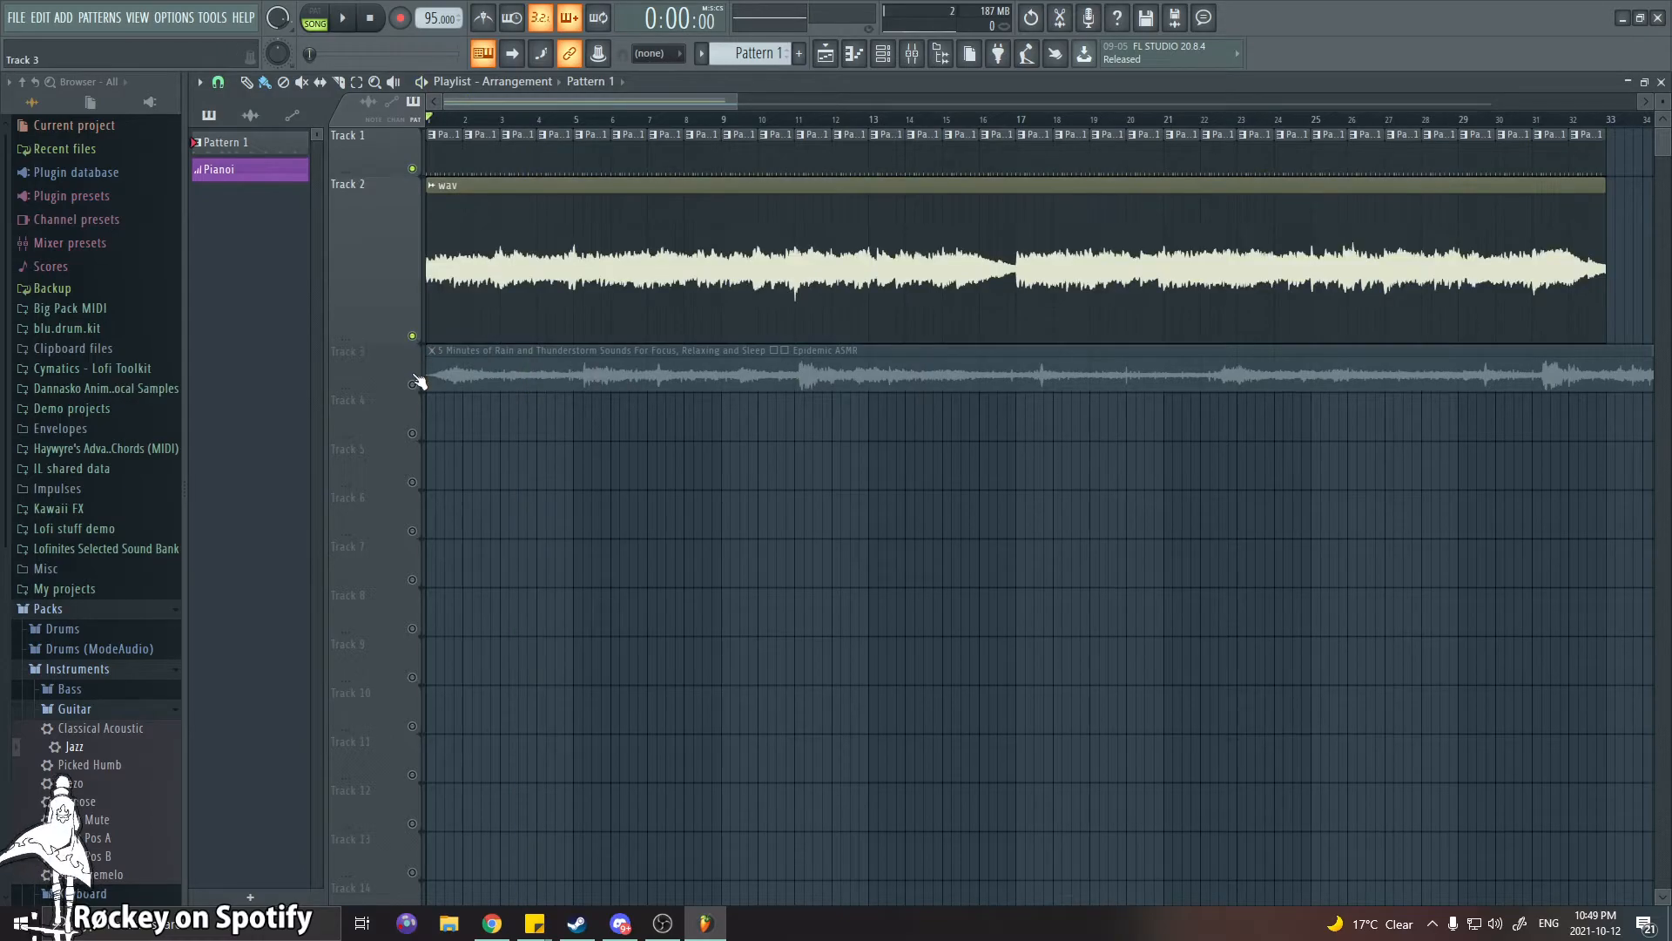
{"action": "left_click", "coordinate": [412, 384]}
{"action": "key", "text": "space"}
{"action": "double_click", "coordinate": [469, 383]}
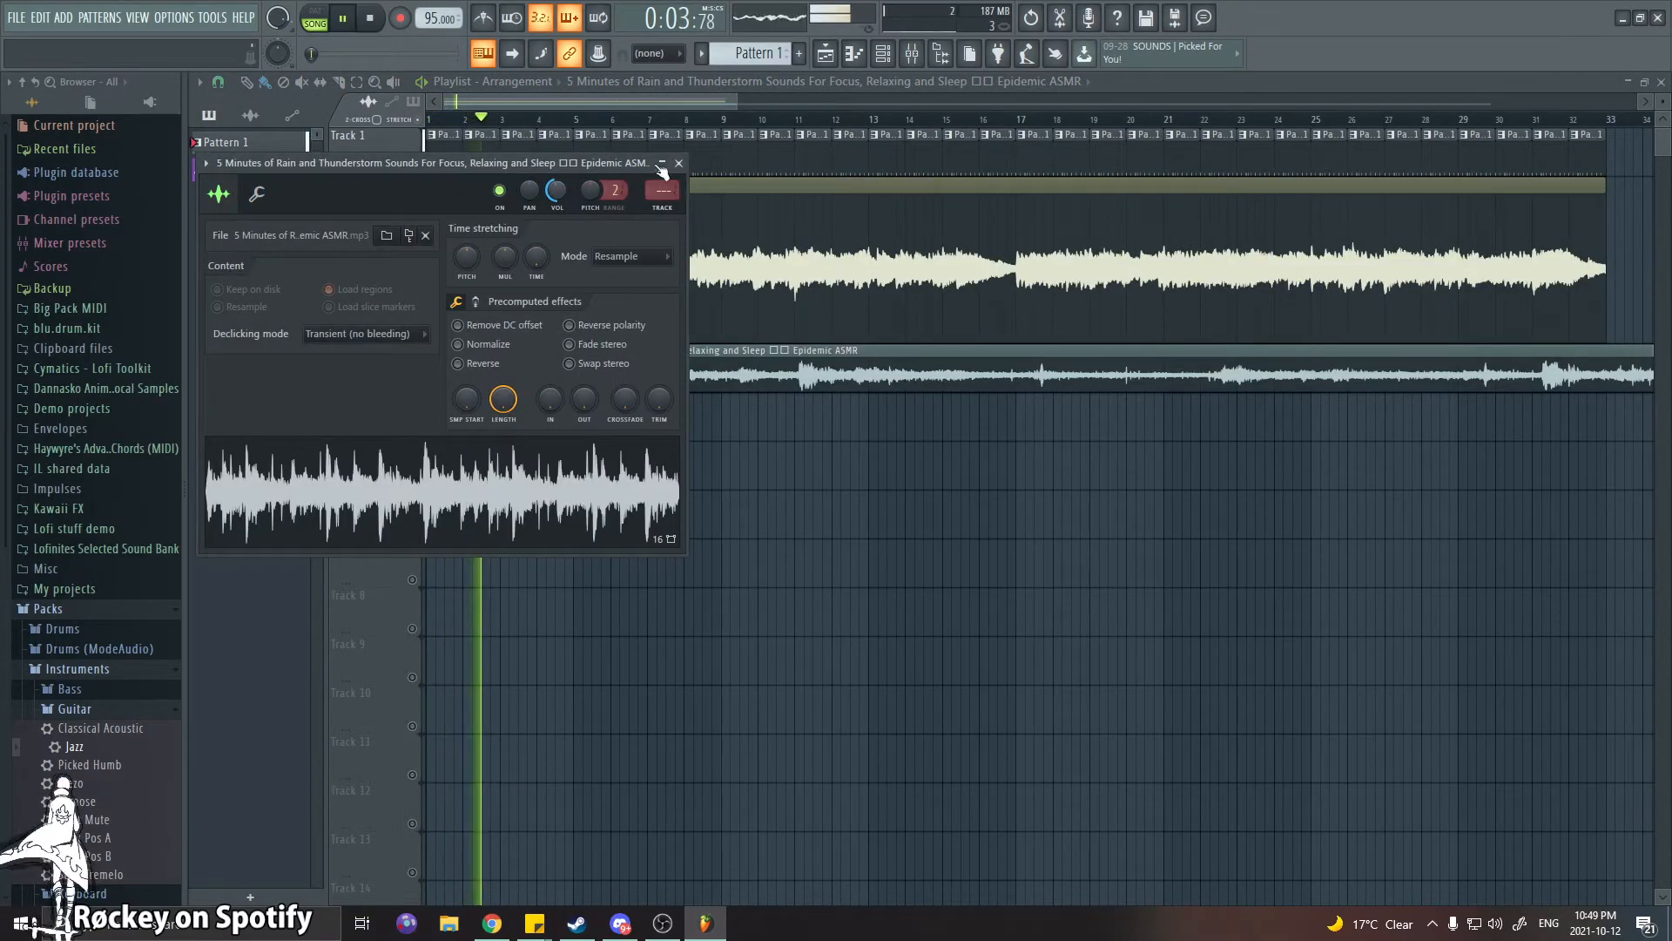
{"action": "left_click", "coordinate": [679, 163]}
Set the project tempo to 96 BPM and stop playback
{"action": "left_click_drag", "start_coordinate": [435, 19], "coordinate": [434, 13]}
{"action": "key", "text": "space"}
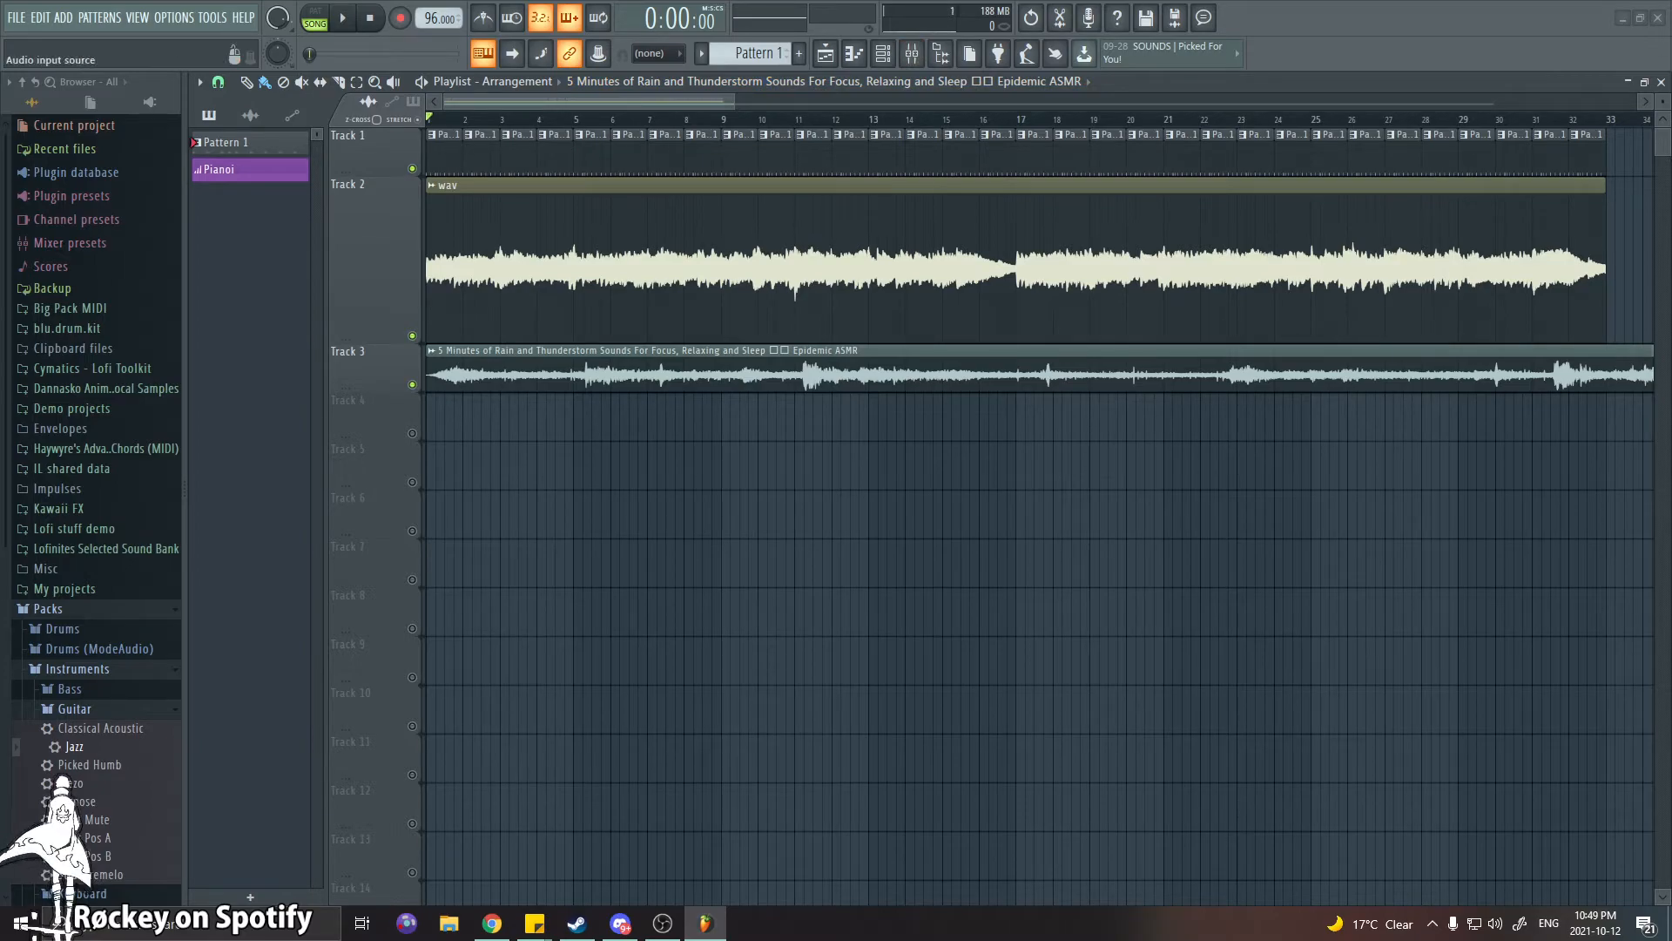
View the Mixer at full size, enlarge its floating window to show about 14 inserts, and close it
{"action": "key", "text": "F9"}
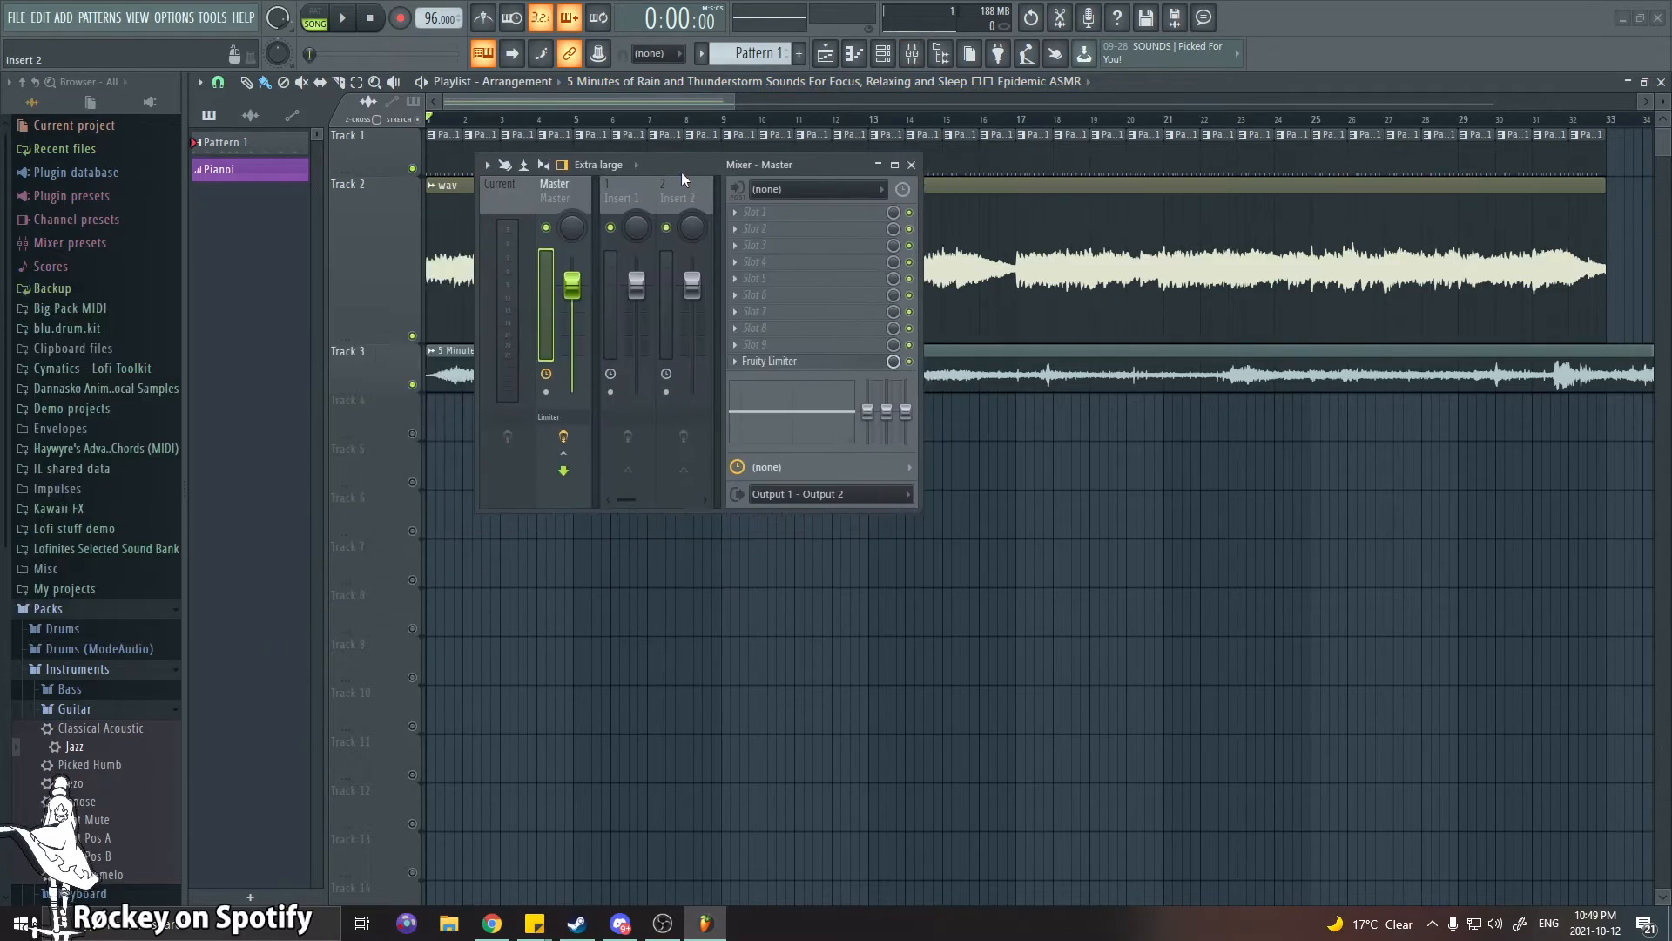
{"action": "left_click", "coordinate": [895, 165]}
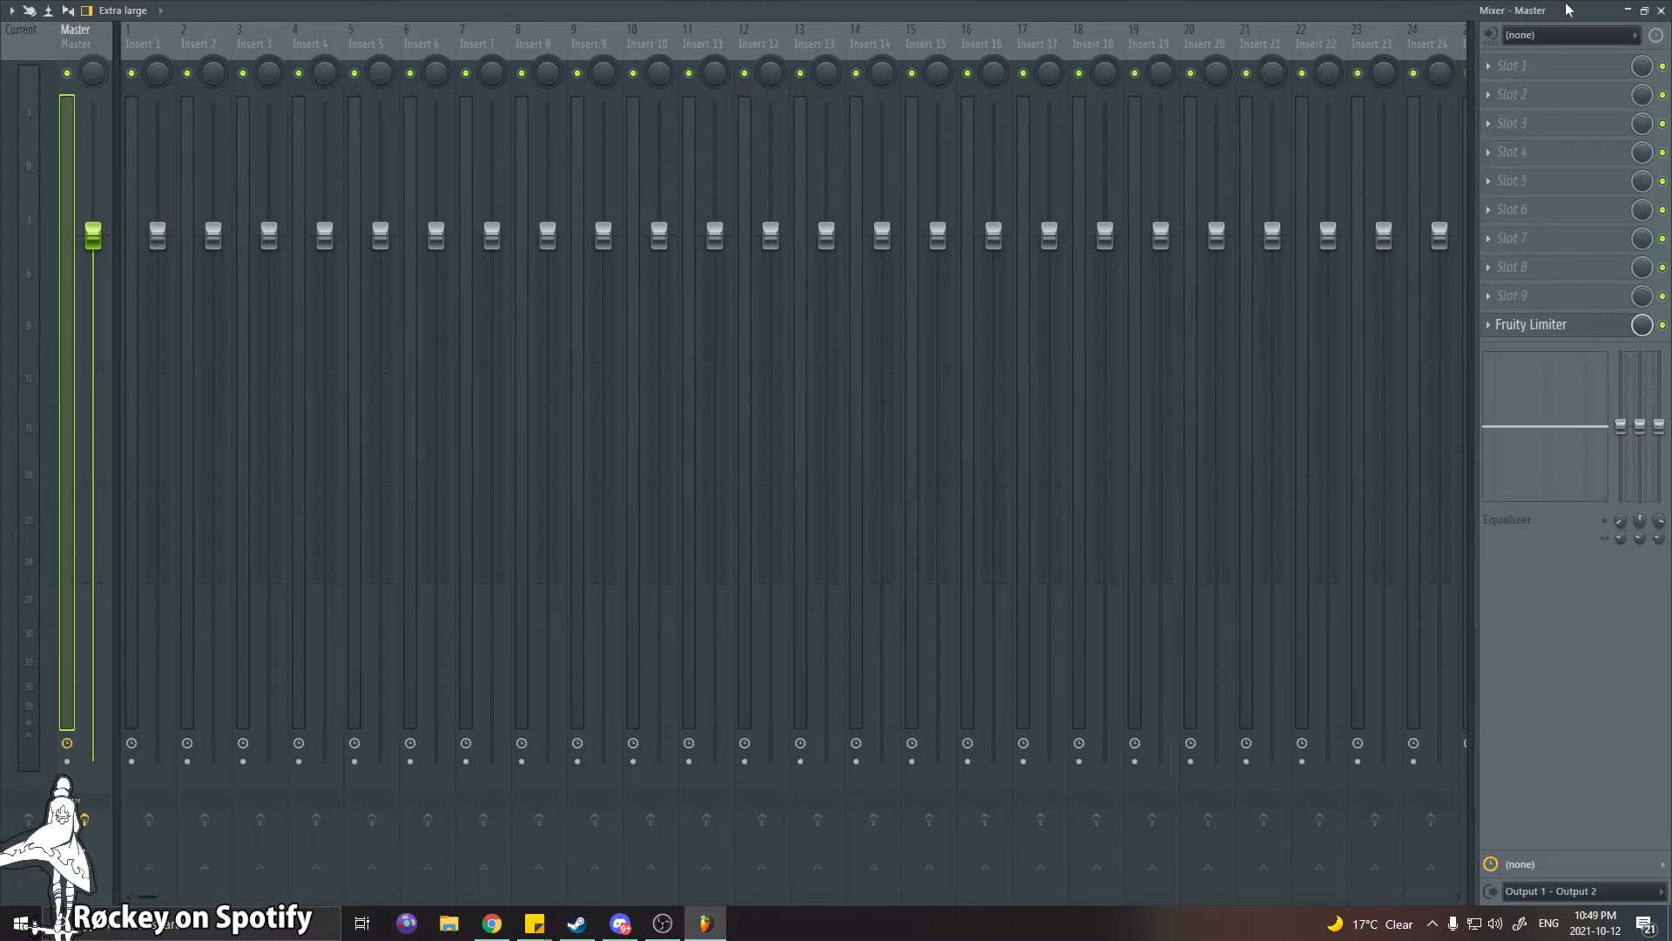
{"action": "left_click", "coordinate": [1649, 11]}
{"action": "left_click_drag", "start_coordinate": [920, 514], "coordinate": [1603, 788]}
{"action": "left_click_drag", "start_coordinate": [771, 175], "coordinate": [698, 271]}
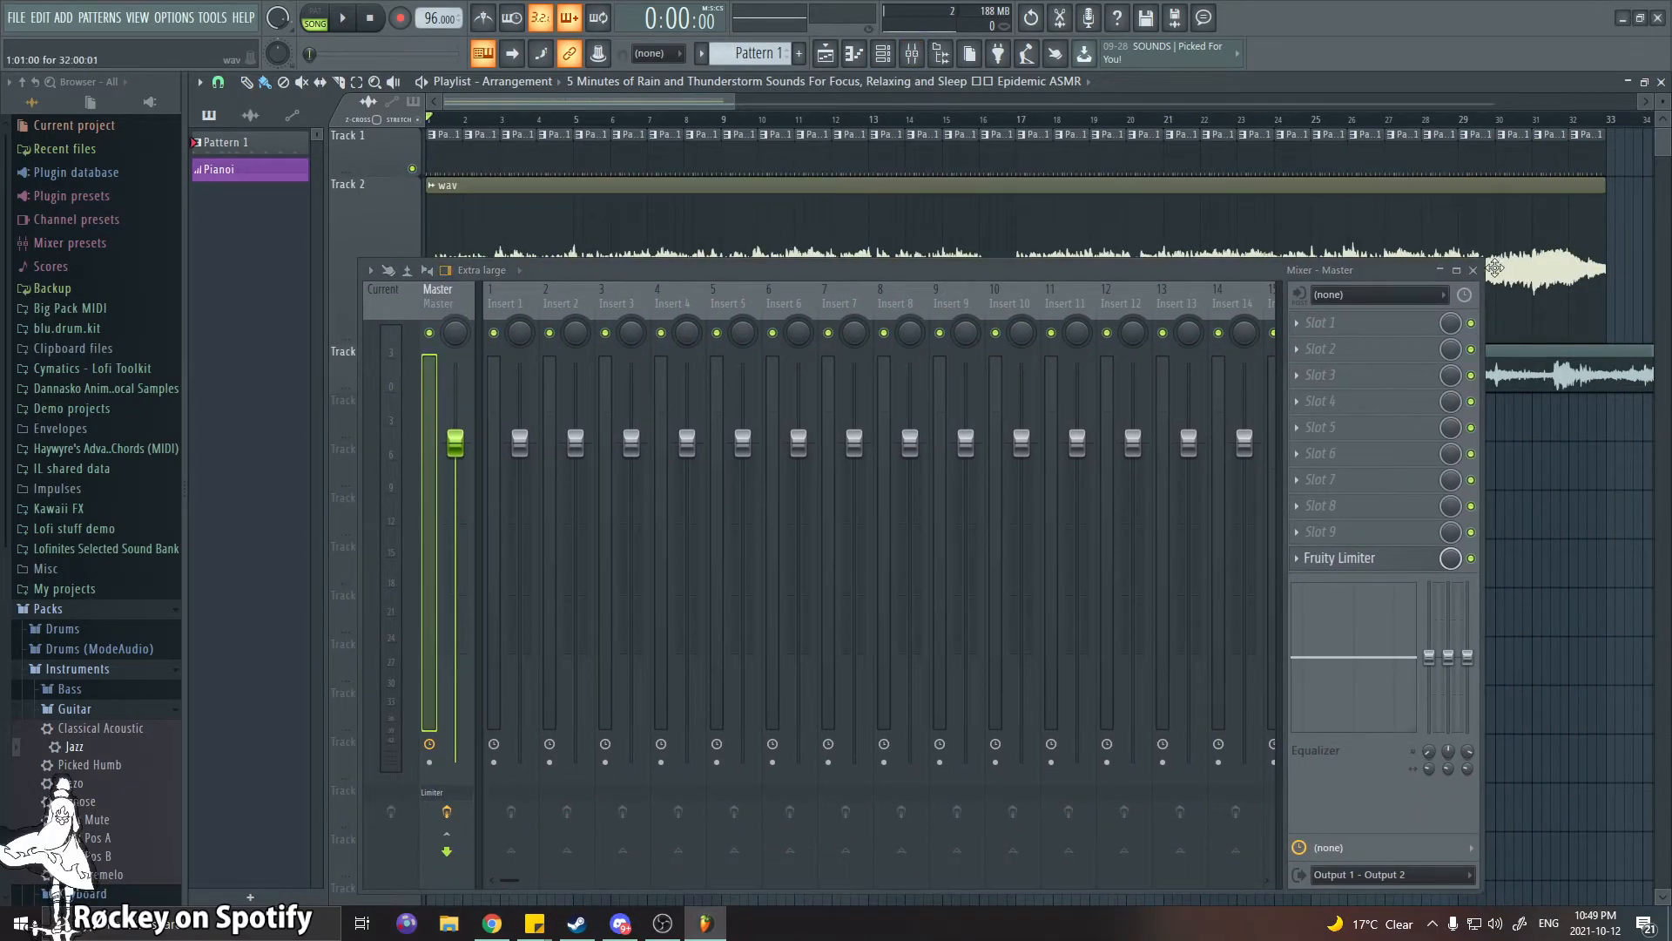
{"action": "left_click", "coordinate": [1473, 270]}
Route the wav sample's channel to mixer track 5 and place its settings window beside the Mixer
{"action": "double_click", "coordinate": [584, 191]}
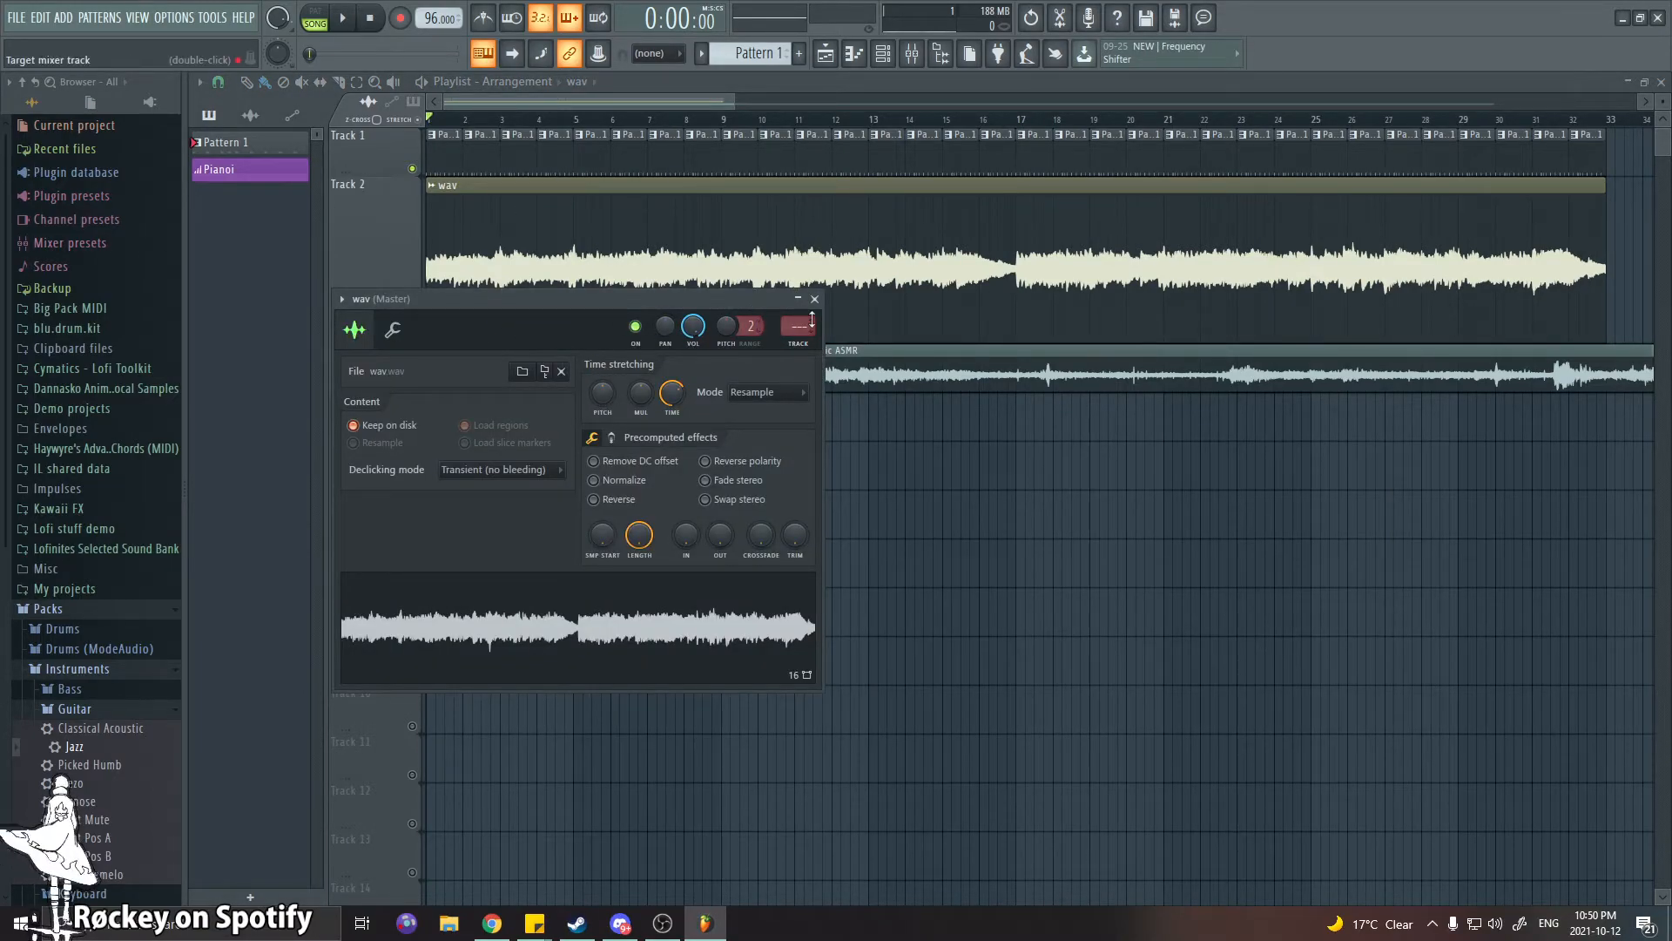
{"action": "left_click", "coordinate": [914, 54]}
{"action": "left_click", "coordinate": [914, 54]}
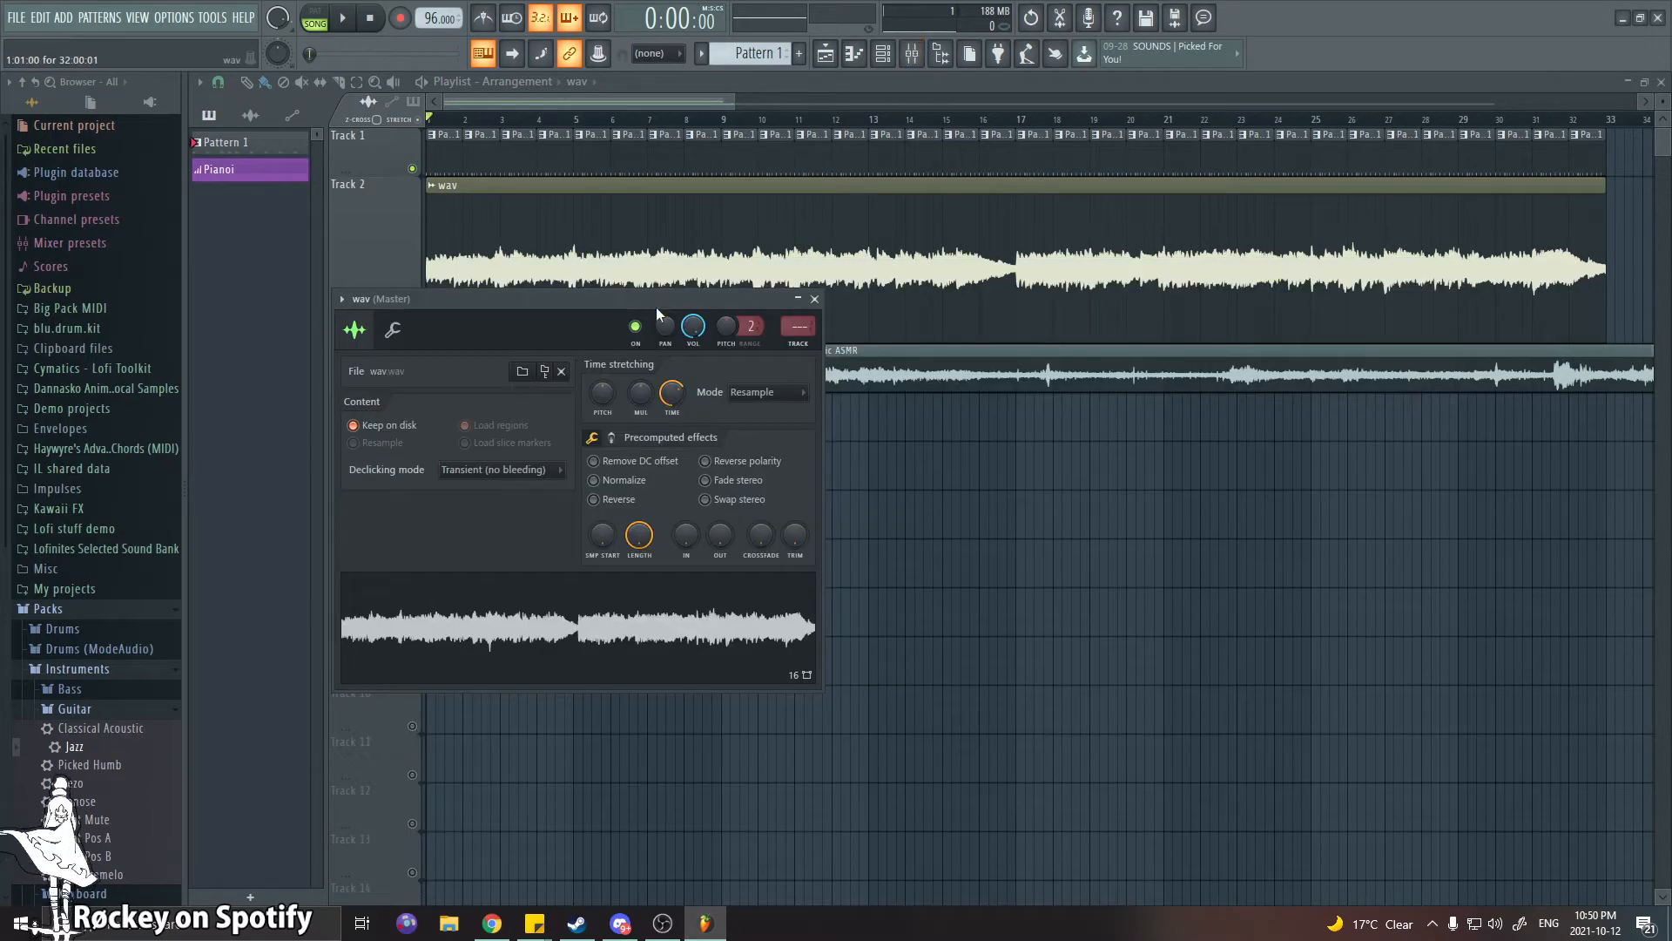
{"action": "key", "text": "F9"}
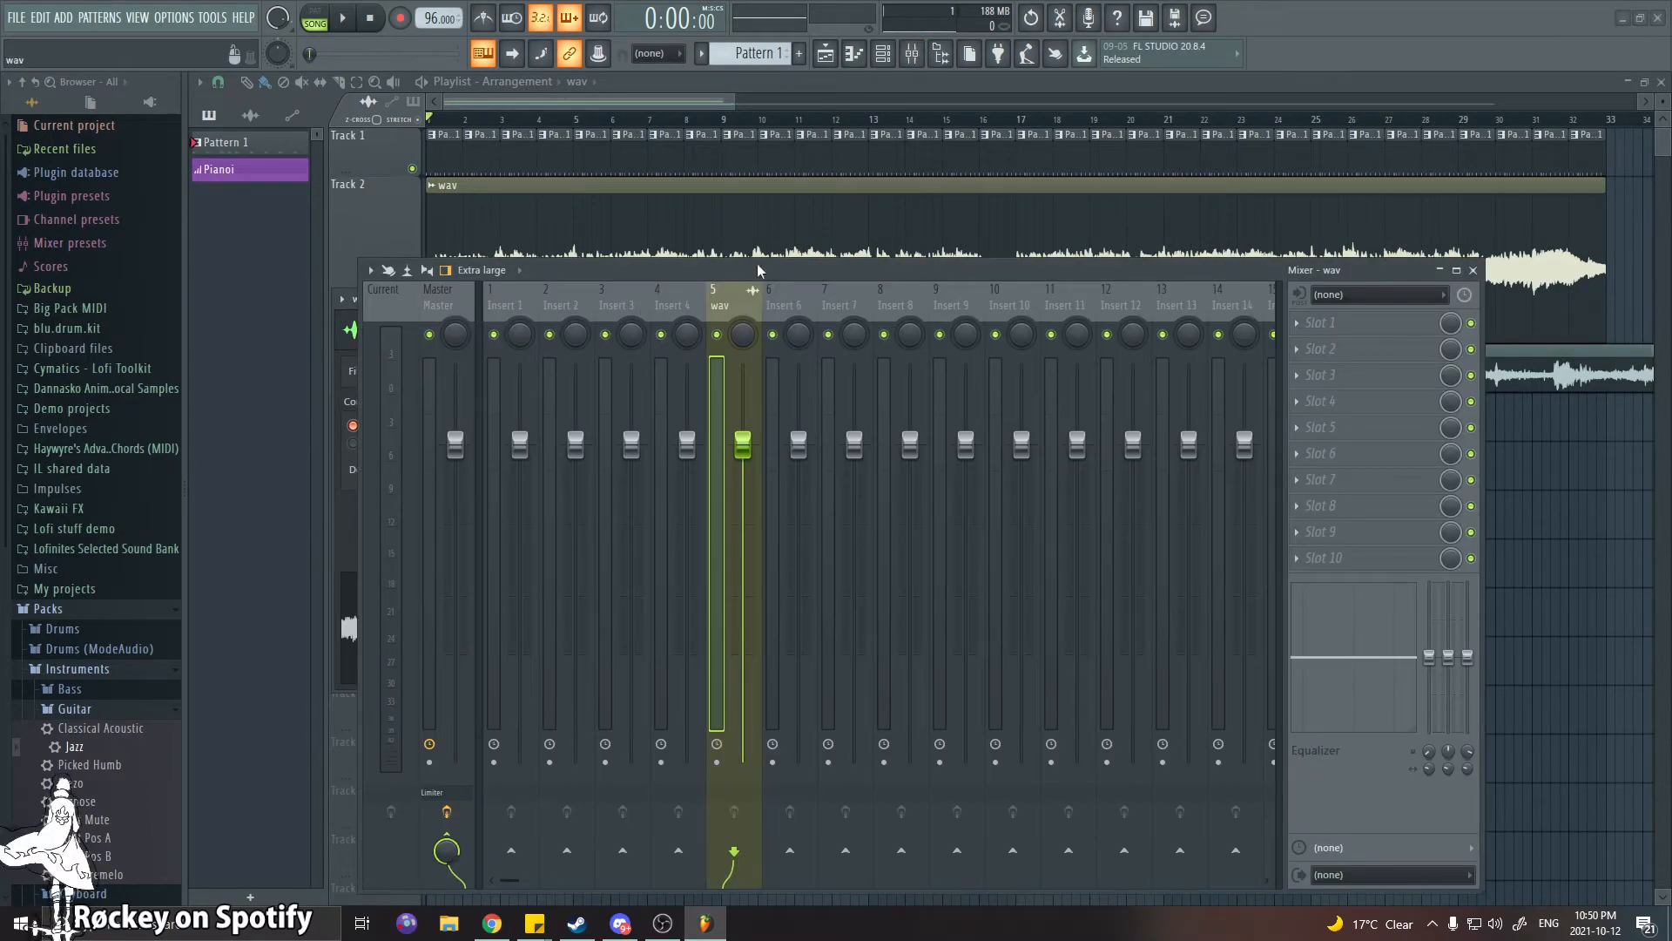
{"action": "left_click_drag", "start_coordinate": [746, 277], "coordinate": [1074, 197]}
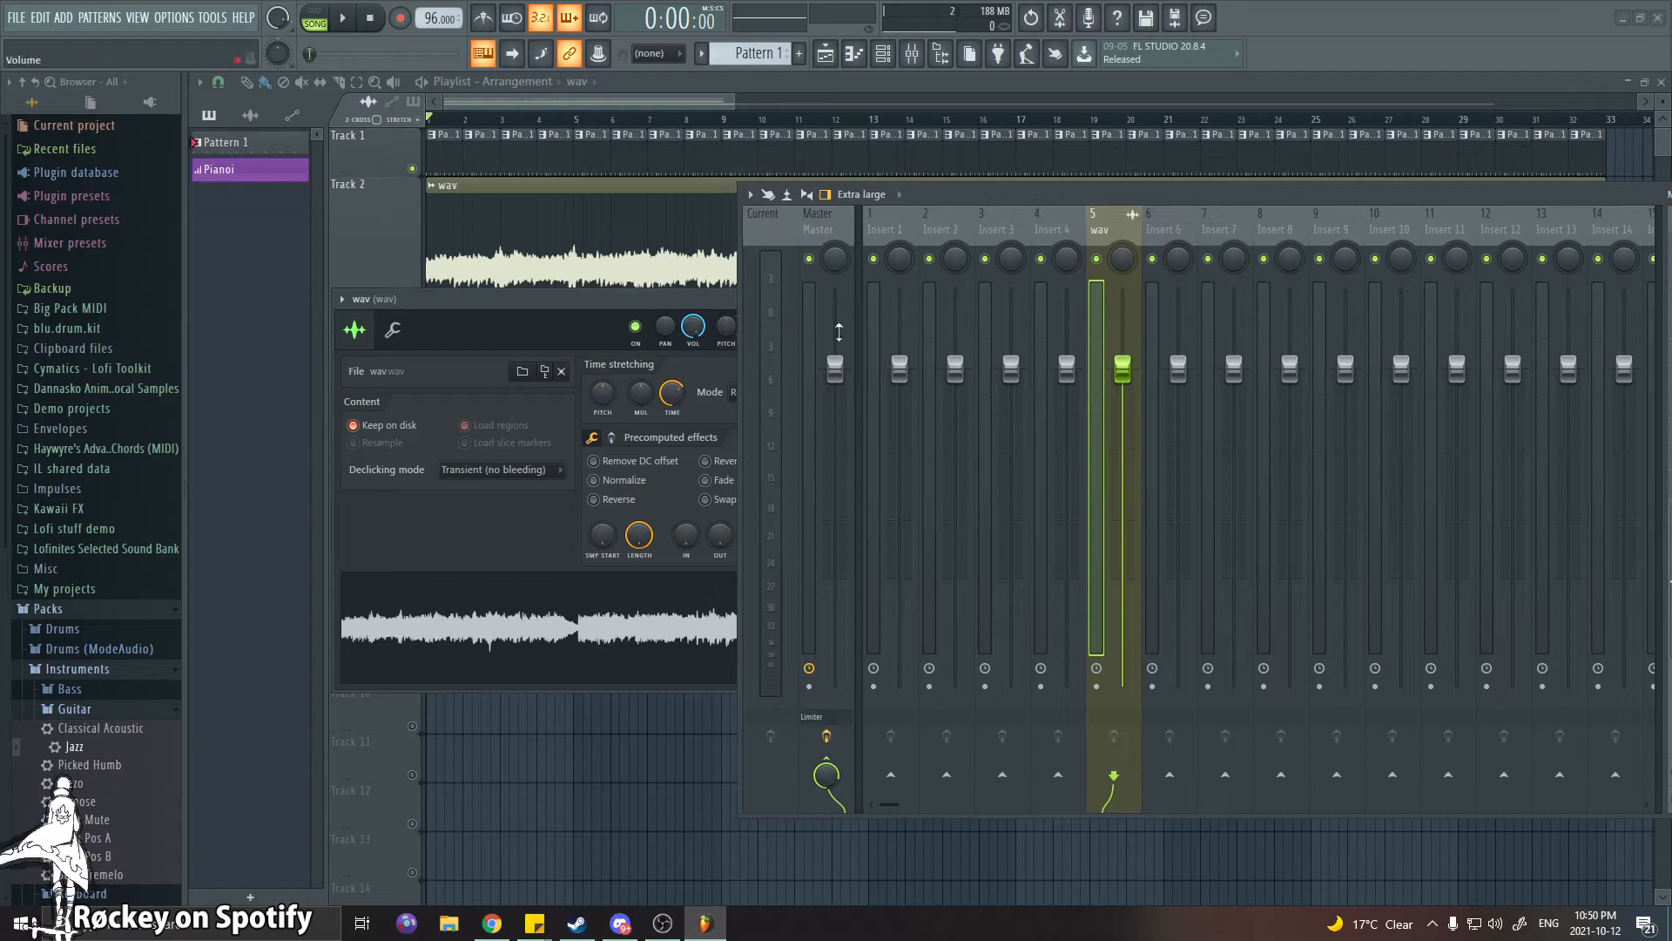
{"action": "left_click_drag", "start_coordinate": [578, 302], "coordinate": [450, 273]}
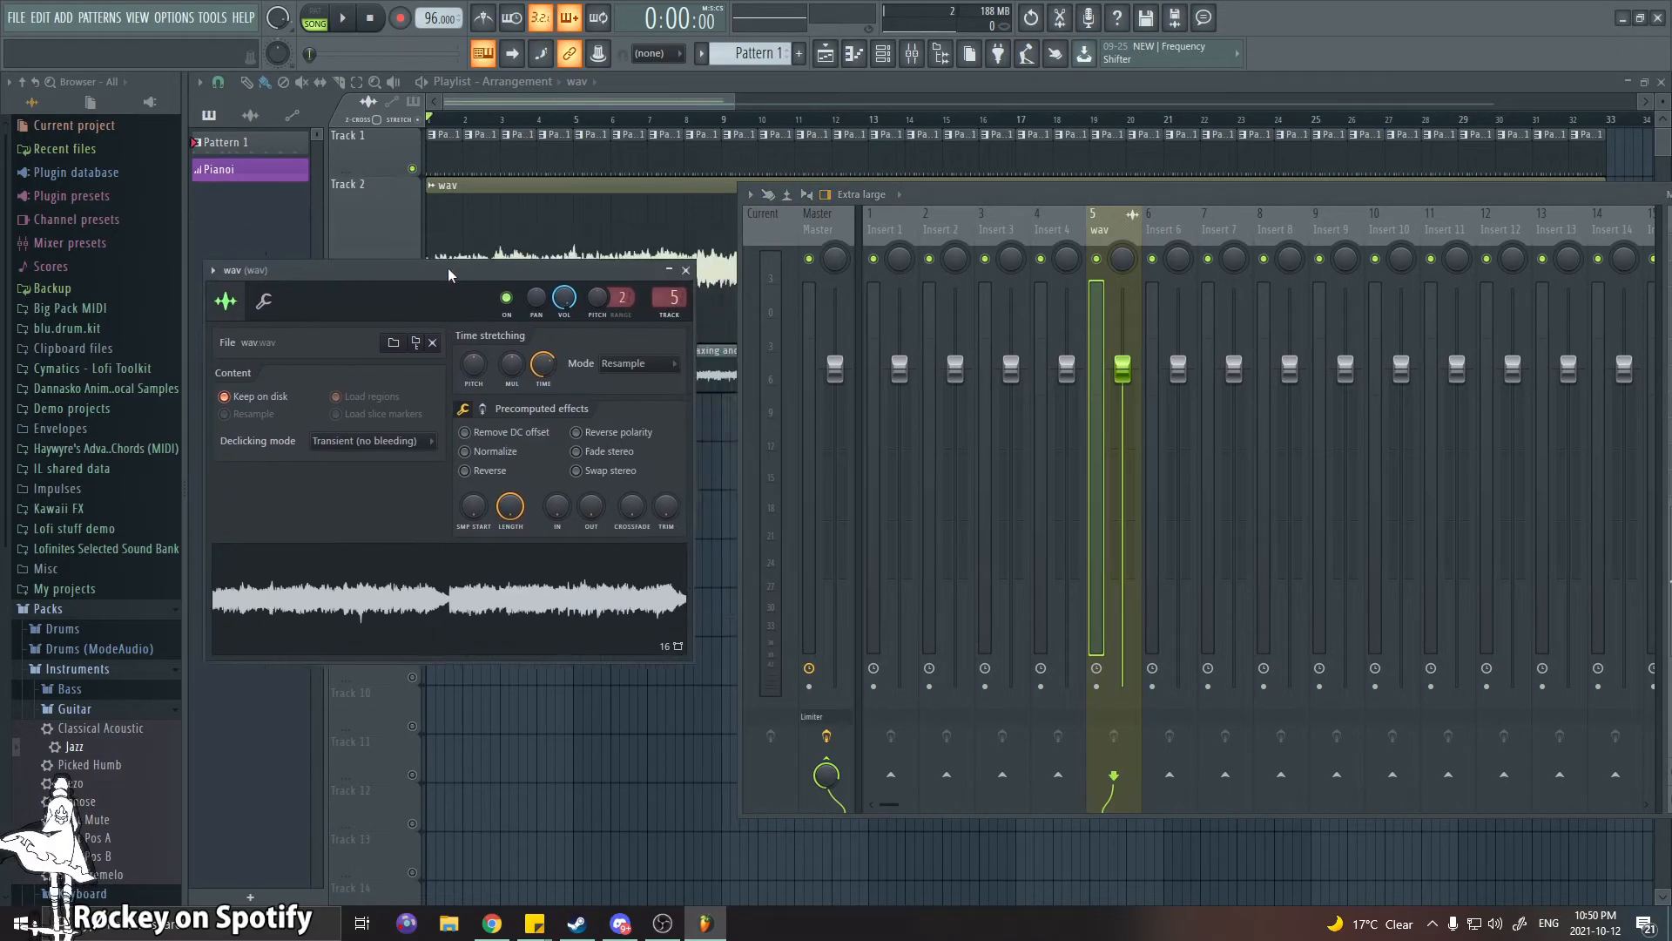
{"action": "mouse_move", "coordinate": [666, 302]}
{"action": "left_mouse_down"}
{"action": "mouse_move", "coordinate": [666, 327]}
{"action": "mouse_move", "coordinate": [666, 307]}
{"action": "left_mouse_up"}
Check the audio channels' mixer track assignments in the Channel rack and close it
{"action": "left_click", "coordinate": [892, 59]}
{"action": "left_click_drag", "start_coordinate": [571, 264], "coordinate": [285, 382]}
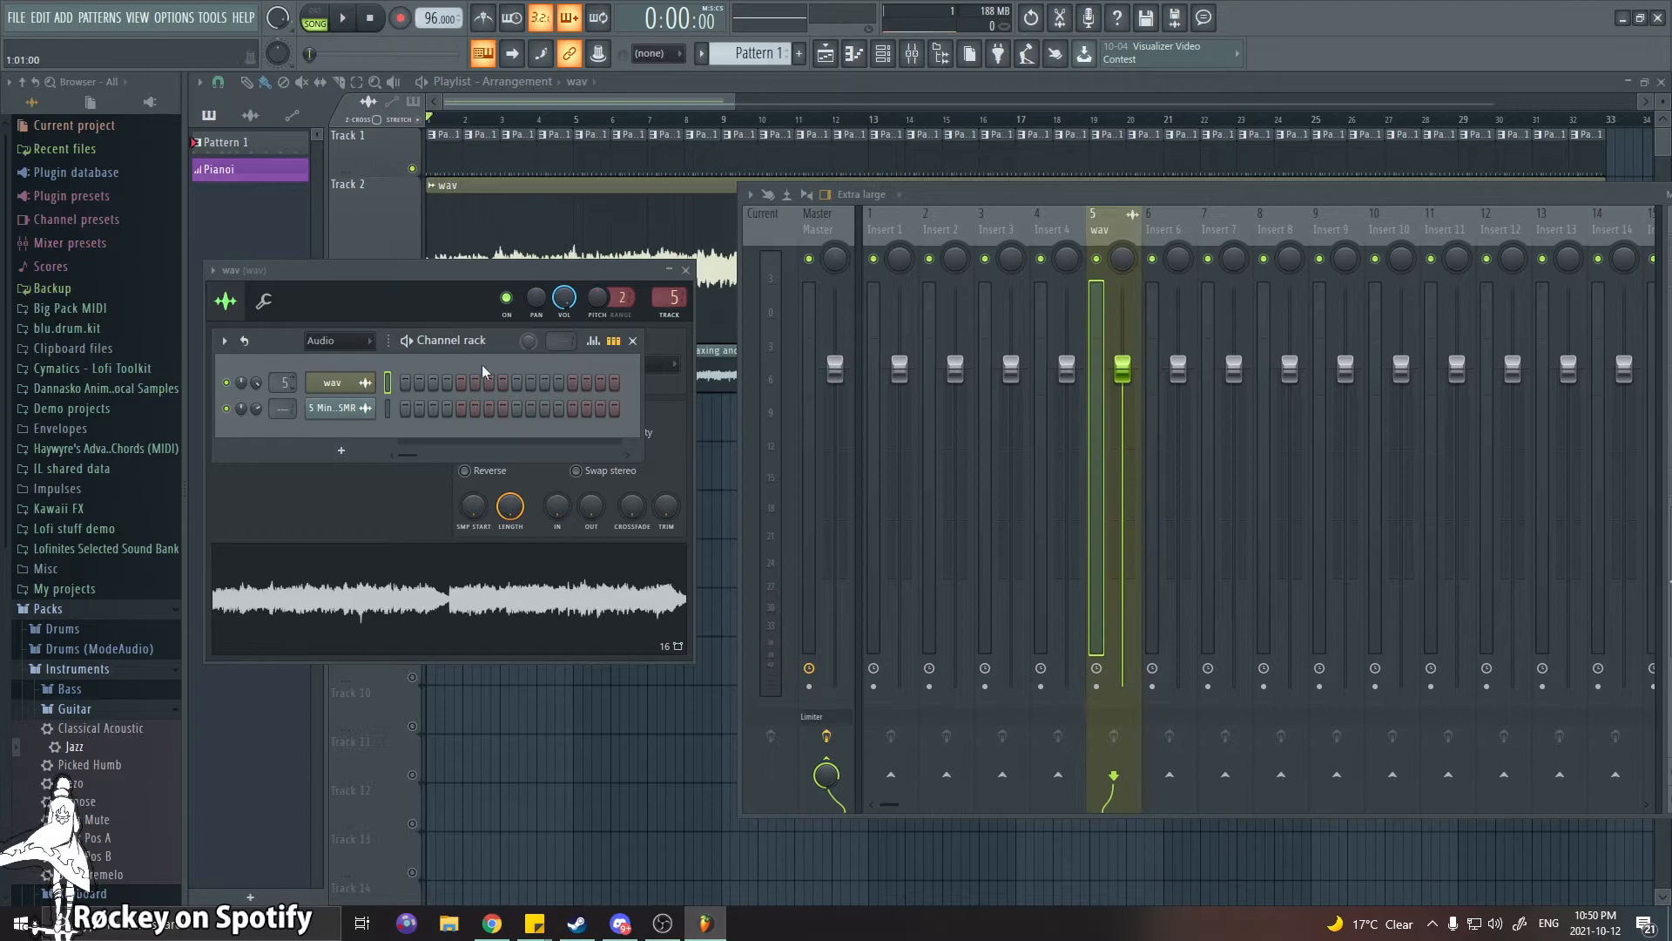
{"action": "left_click", "coordinate": [633, 340]}
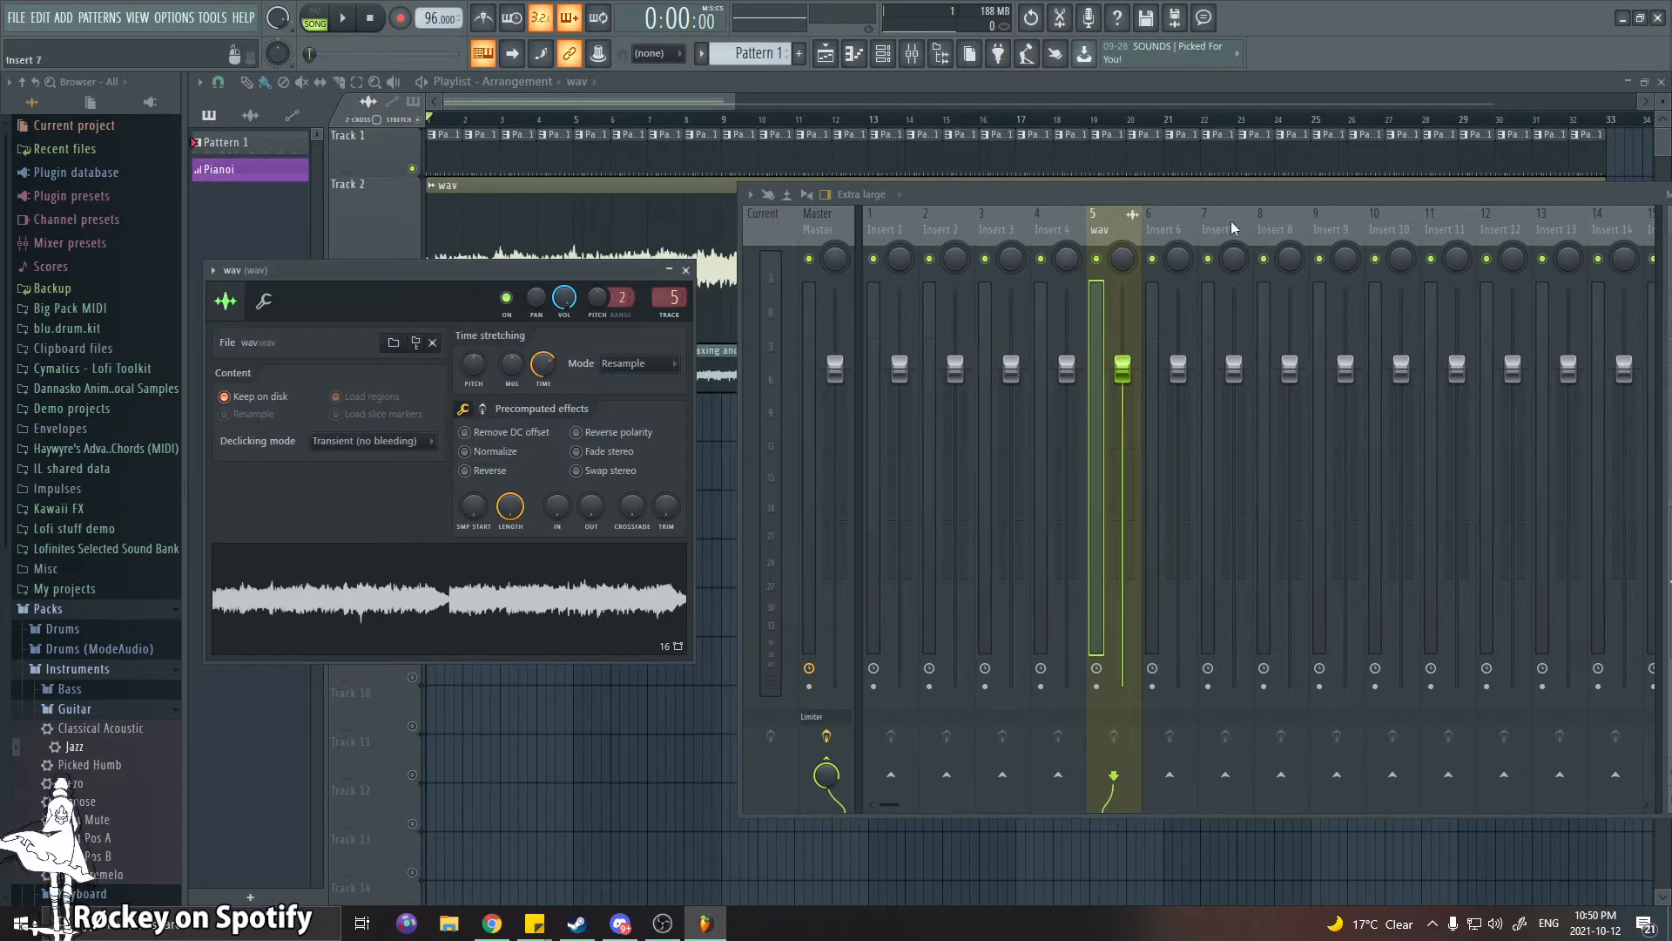
Reposition the Mixer window and maximize it to show its insert tracks
{"action": "left_click_drag", "start_coordinate": [1071, 198], "coordinate": [994, 188]}
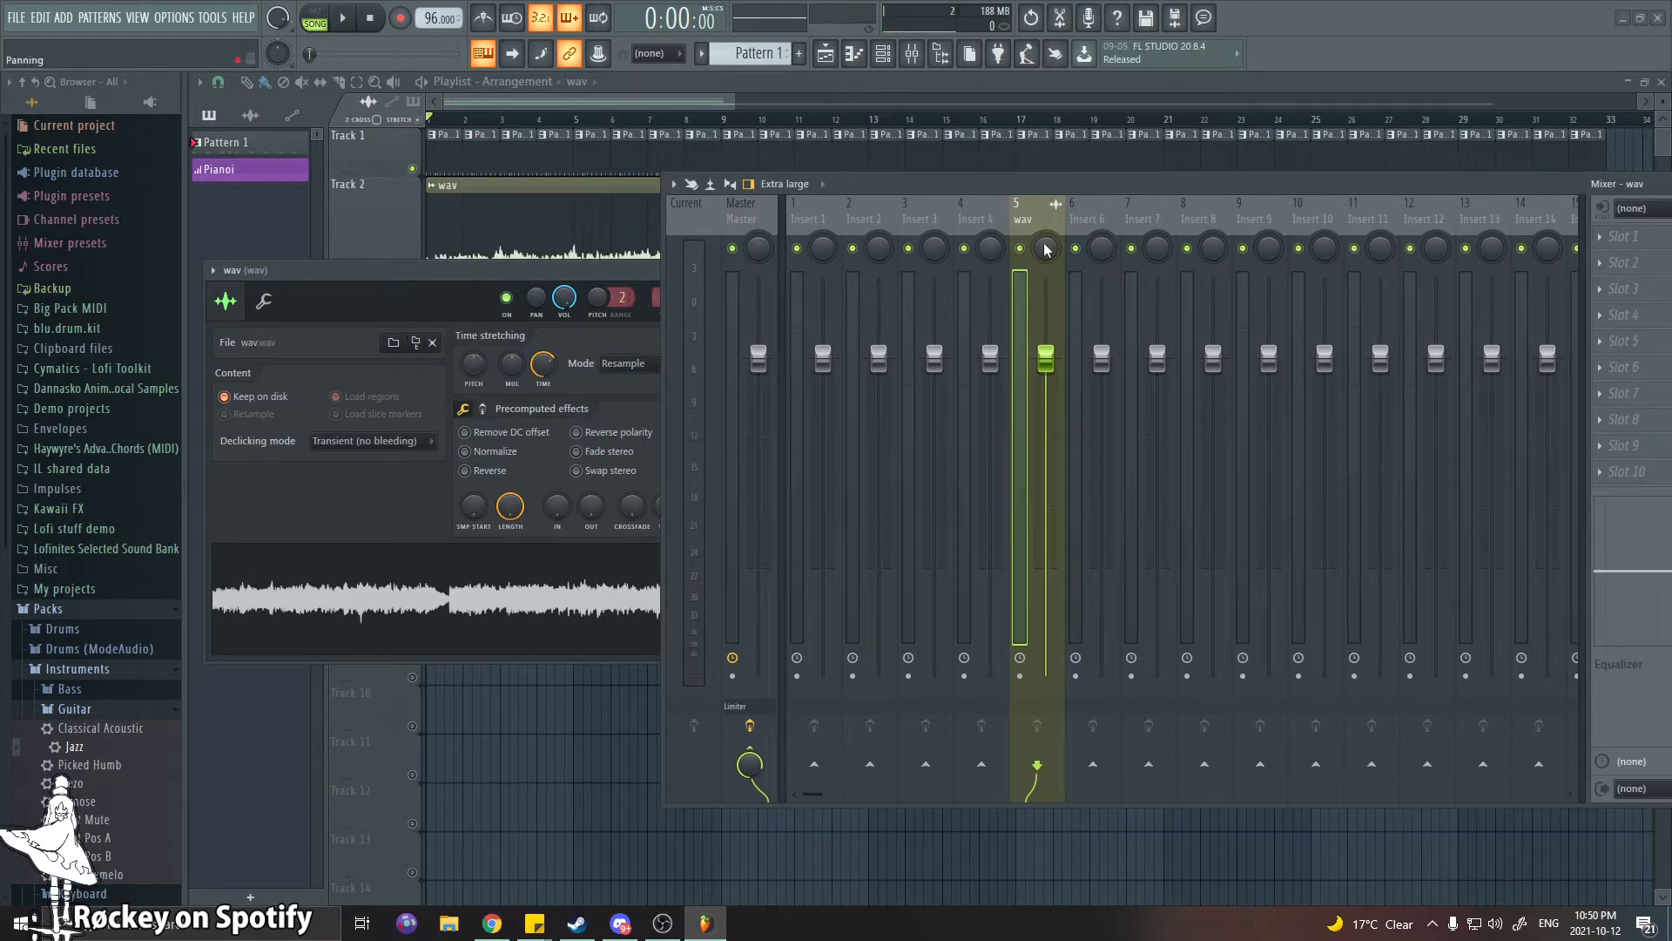
{"action": "scroll", "coordinate": [1036, 213], "scroll_direction": "down", "scroll_amount": 5}
{"action": "scroll", "coordinate": [1035, 213], "scroll_direction": "up", "scroll_amount": 5}
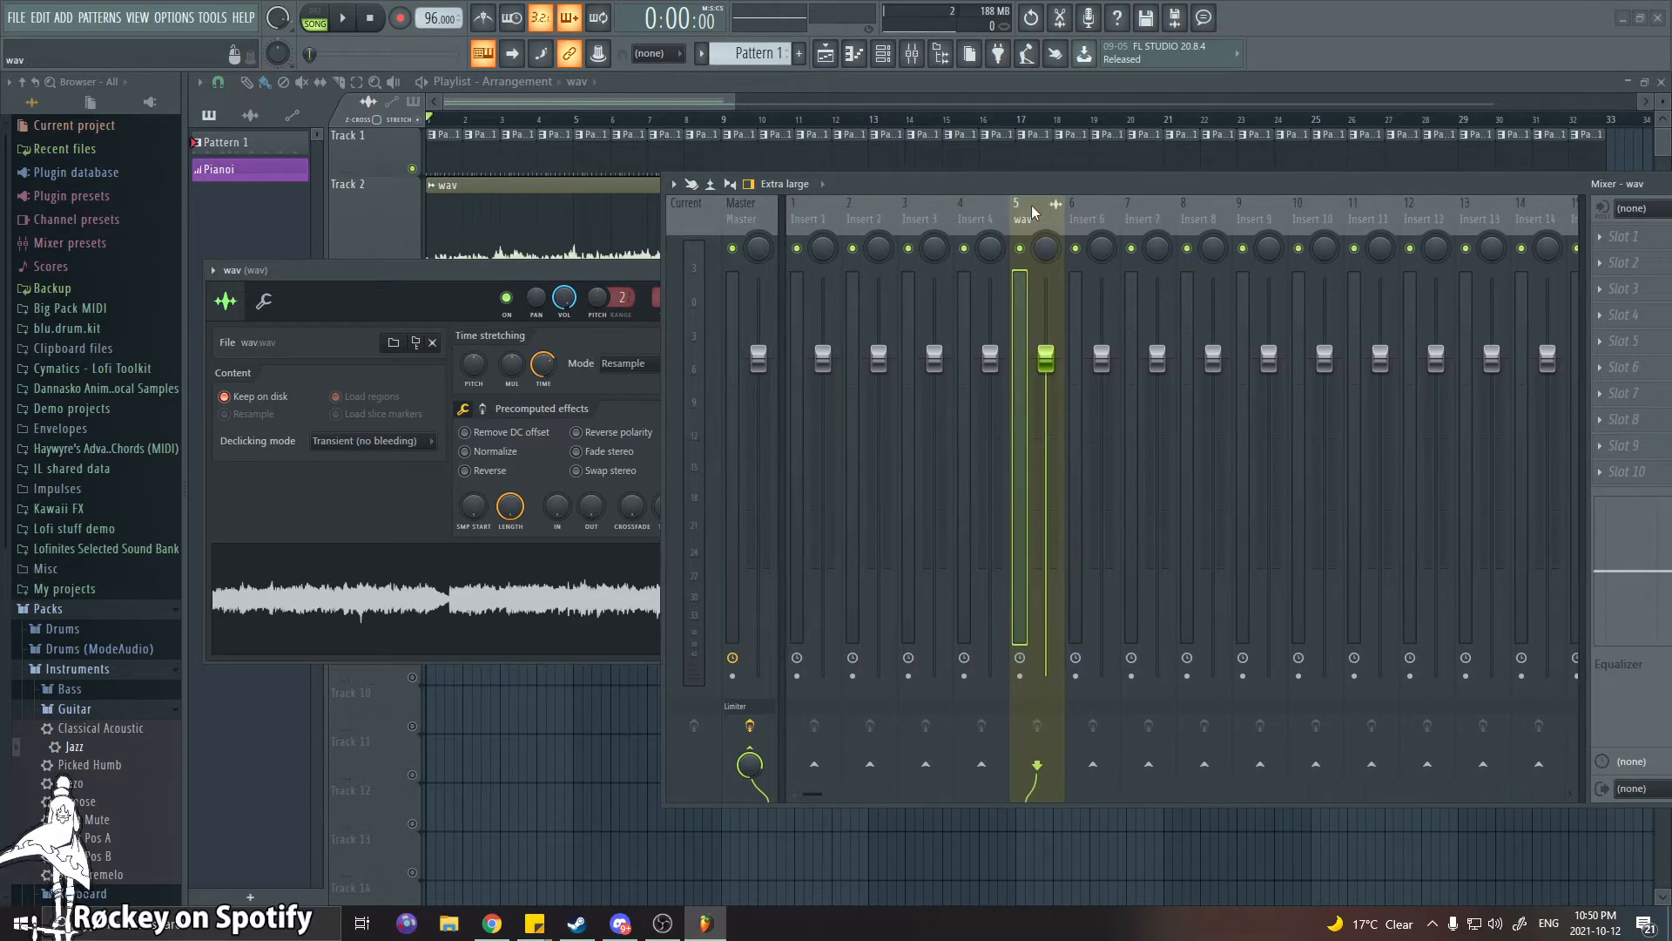
{"action": "scroll", "coordinate": [1027, 224], "scroll_direction": "down", "scroll_amount": 3}
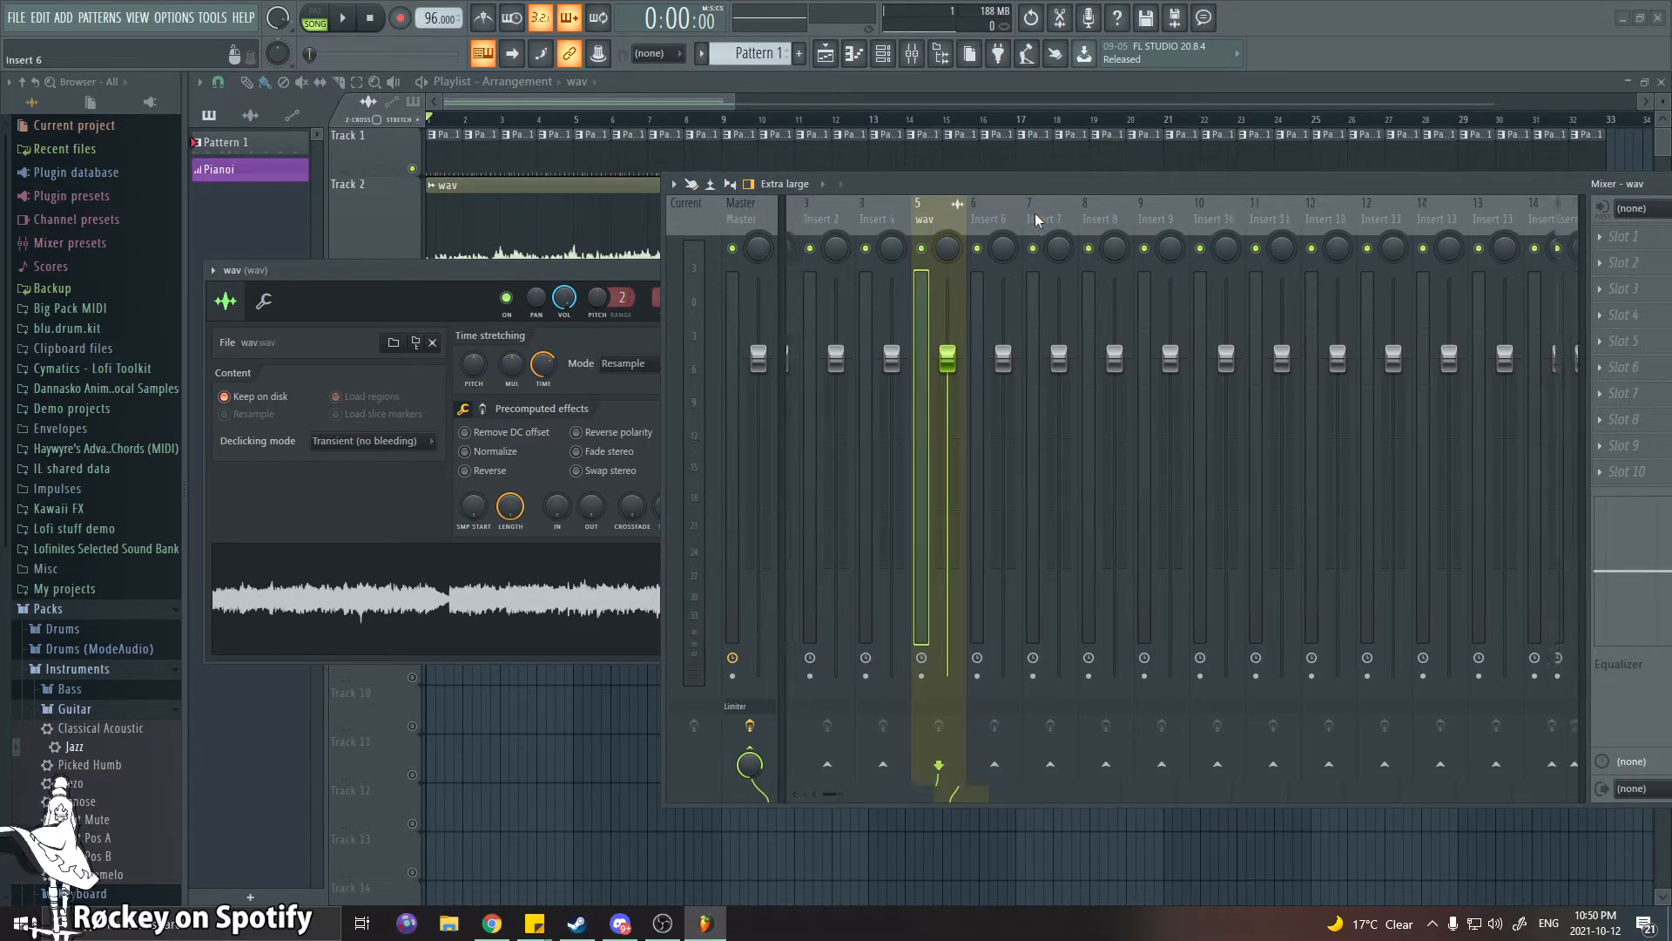
{"action": "left_click_drag", "start_coordinate": [997, 191], "coordinate": [651, 197]}
{"action": "left_click", "coordinate": [1391, 197]}
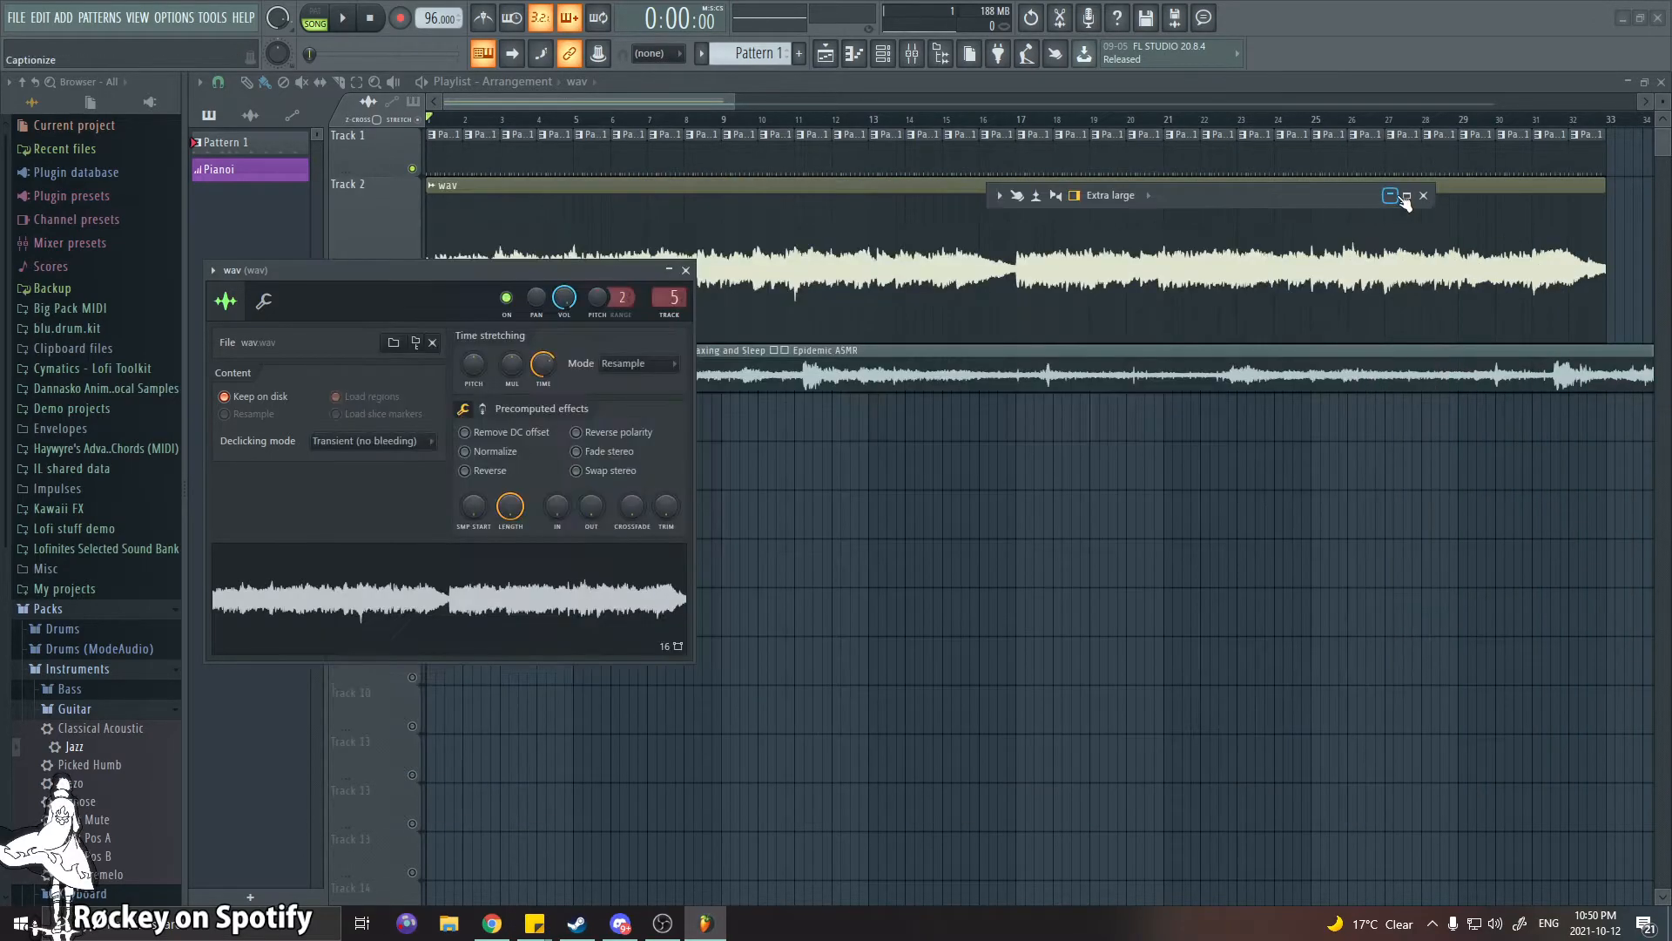
{"action": "left_click", "coordinate": [1407, 195]}
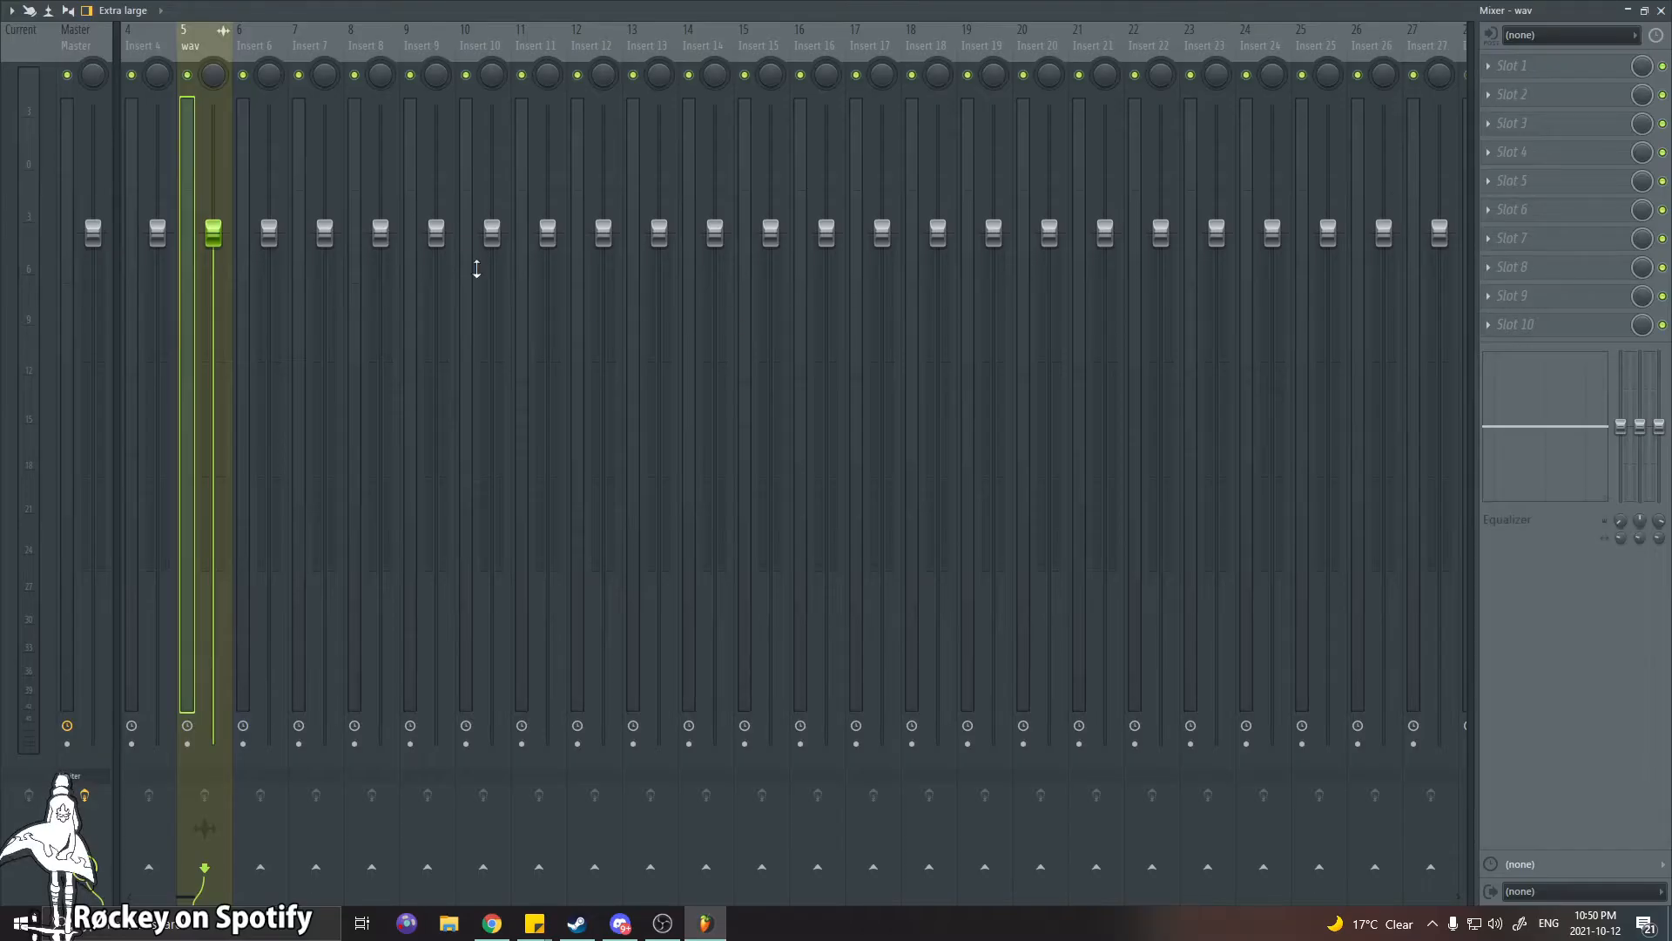
Move the wav mixer track from insert 5 to insert 1, next to the Master
{"action": "scroll", "coordinate": [202, 57], "scroll_direction": "down", "scroll_amount": 1}
{"action": "scroll", "coordinate": [261, 47], "scroll_direction": "up", "scroll_amount": 3}
{"action": "scroll", "coordinate": [150, 47], "scroll_direction": "down", "scroll_amount": 7}
{"action": "scroll", "coordinate": [540, 47], "scroll_direction": "up", "scroll_amount": 5}
{"action": "scroll", "coordinate": [208, 49], "scroll_direction": "up", "scroll_amount": 5}
{"action": "scroll", "coordinate": [150, 47], "scroll_direction": "down", "scroll_amount": 18}
{"action": "scroll", "coordinate": [1161, 47], "scroll_direction": "up", "scroll_amount": 3}
{"action": "scroll", "coordinate": [1162, 47], "scroll_direction": "down", "scroll_amount": 6}
{"action": "scroll", "coordinate": [1329, 47], "scroll_direction": "up", "scroll_amount": 20}
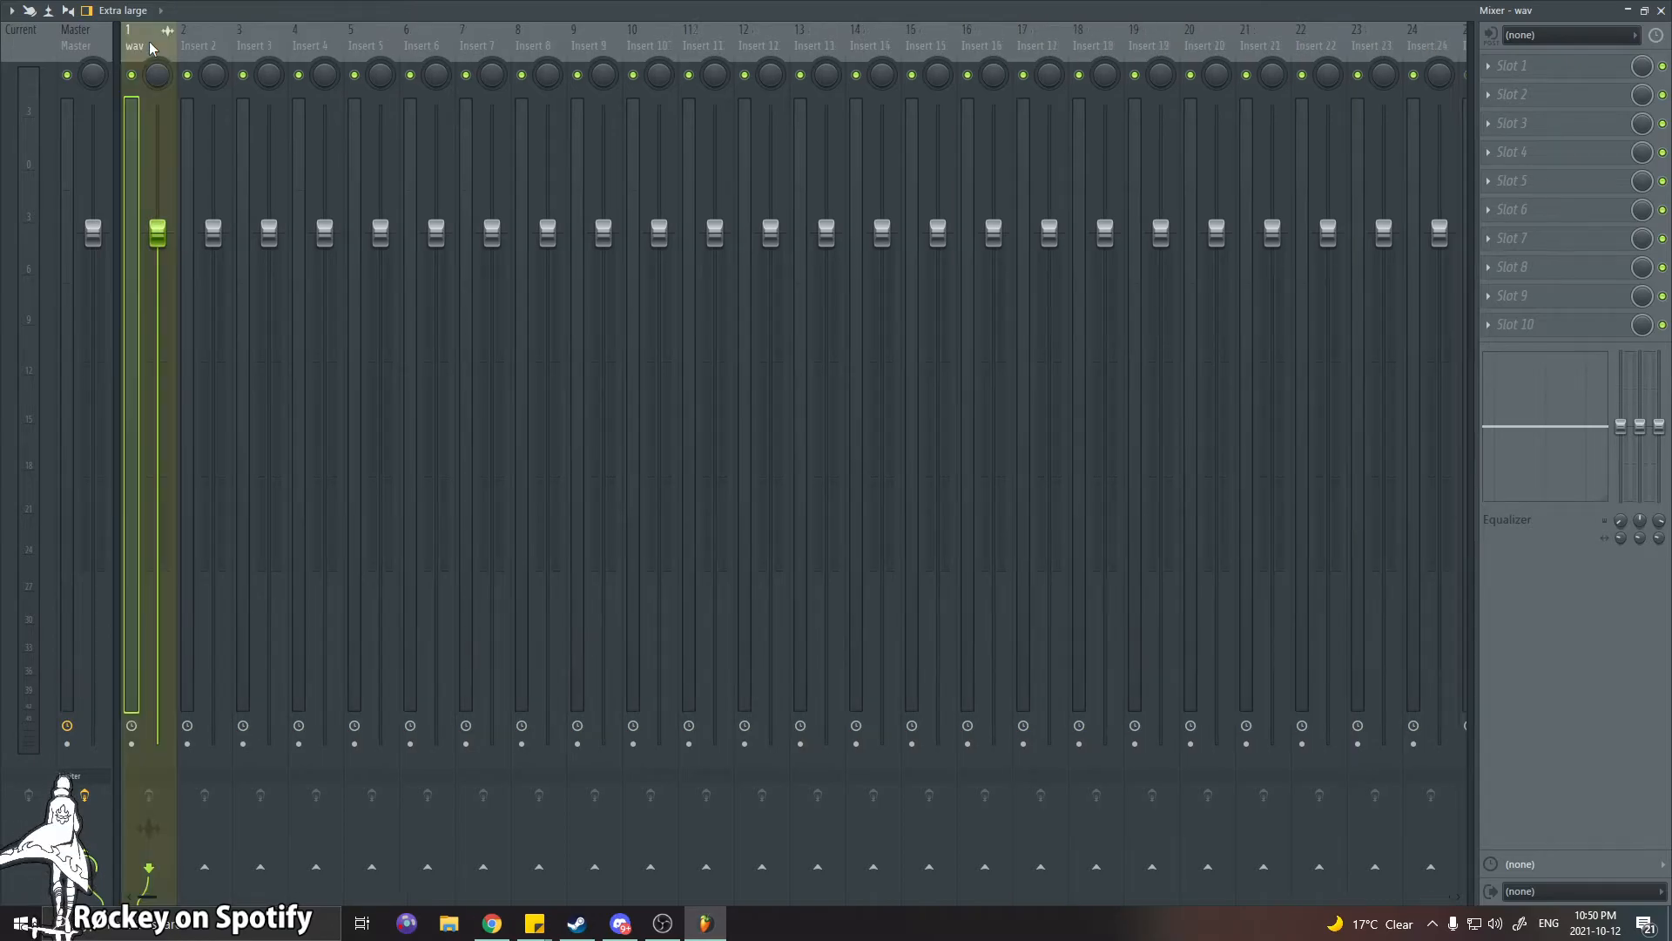
{"action": "scroll", "coordinate": [150, 47], "scroll_direction": "down", "scroll_amount": 1}
{"action": "scroll", "coordinate": [207, 47], "scroll_direction": "up", "scroll_amount": 1}
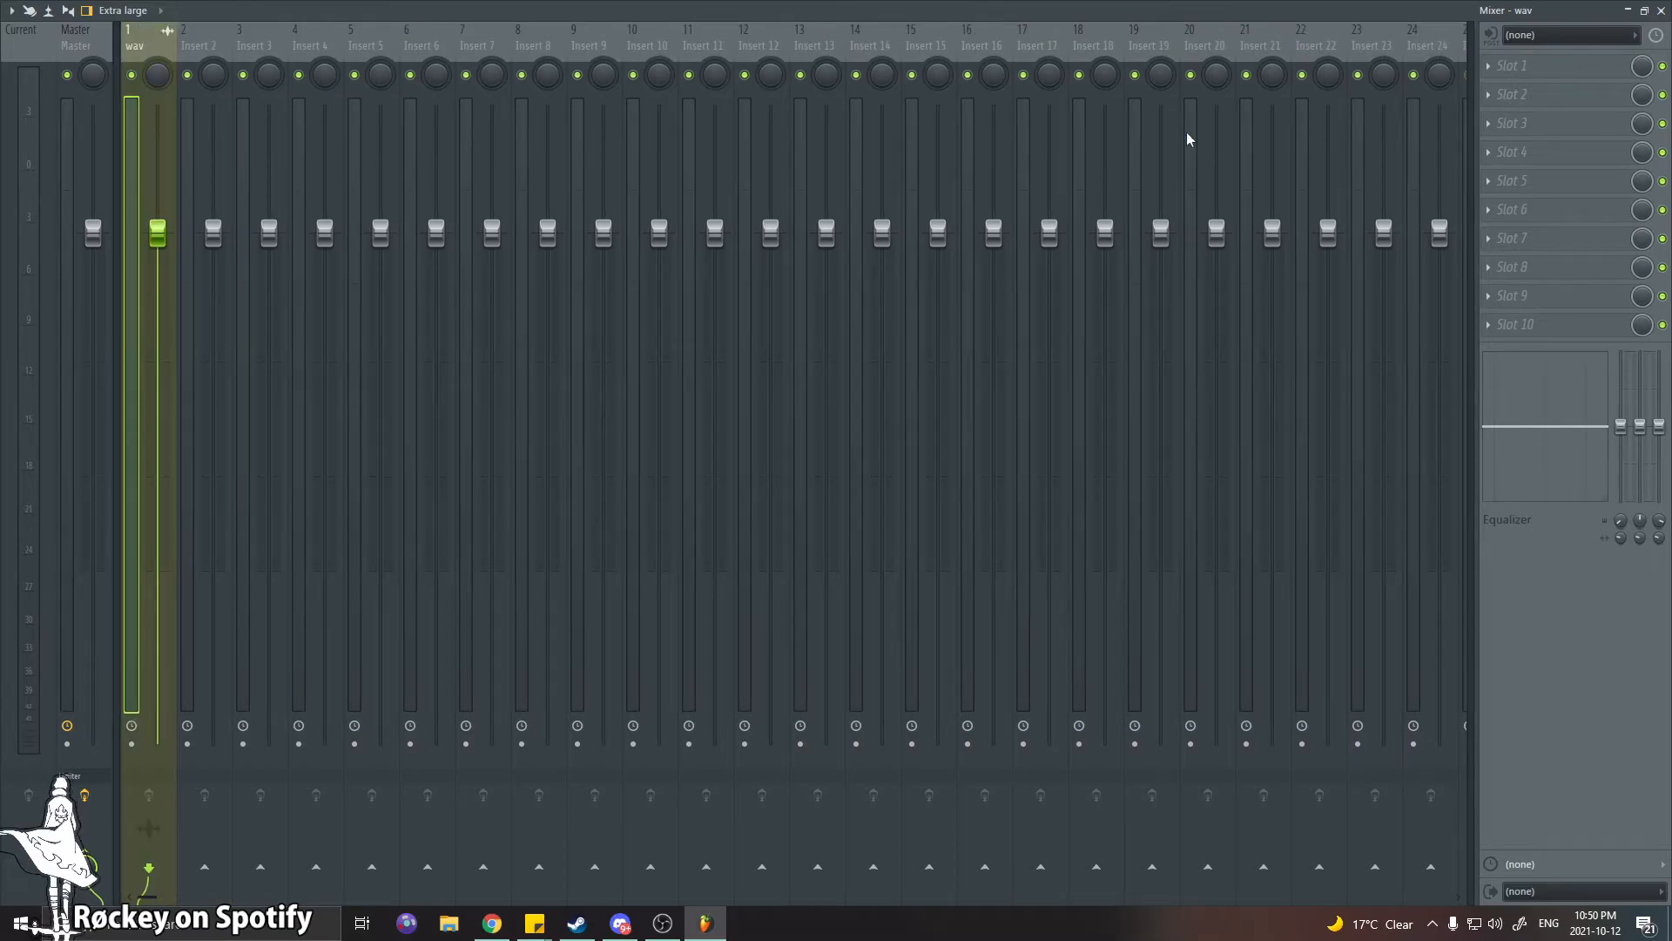
Look over the wav track and its effect slots in the full-size Mixer, and restore the window
{"action": "left_click", "coordinate": [1489, 66]}
{"action": "left_click", "coordinate": [1531, 60]}
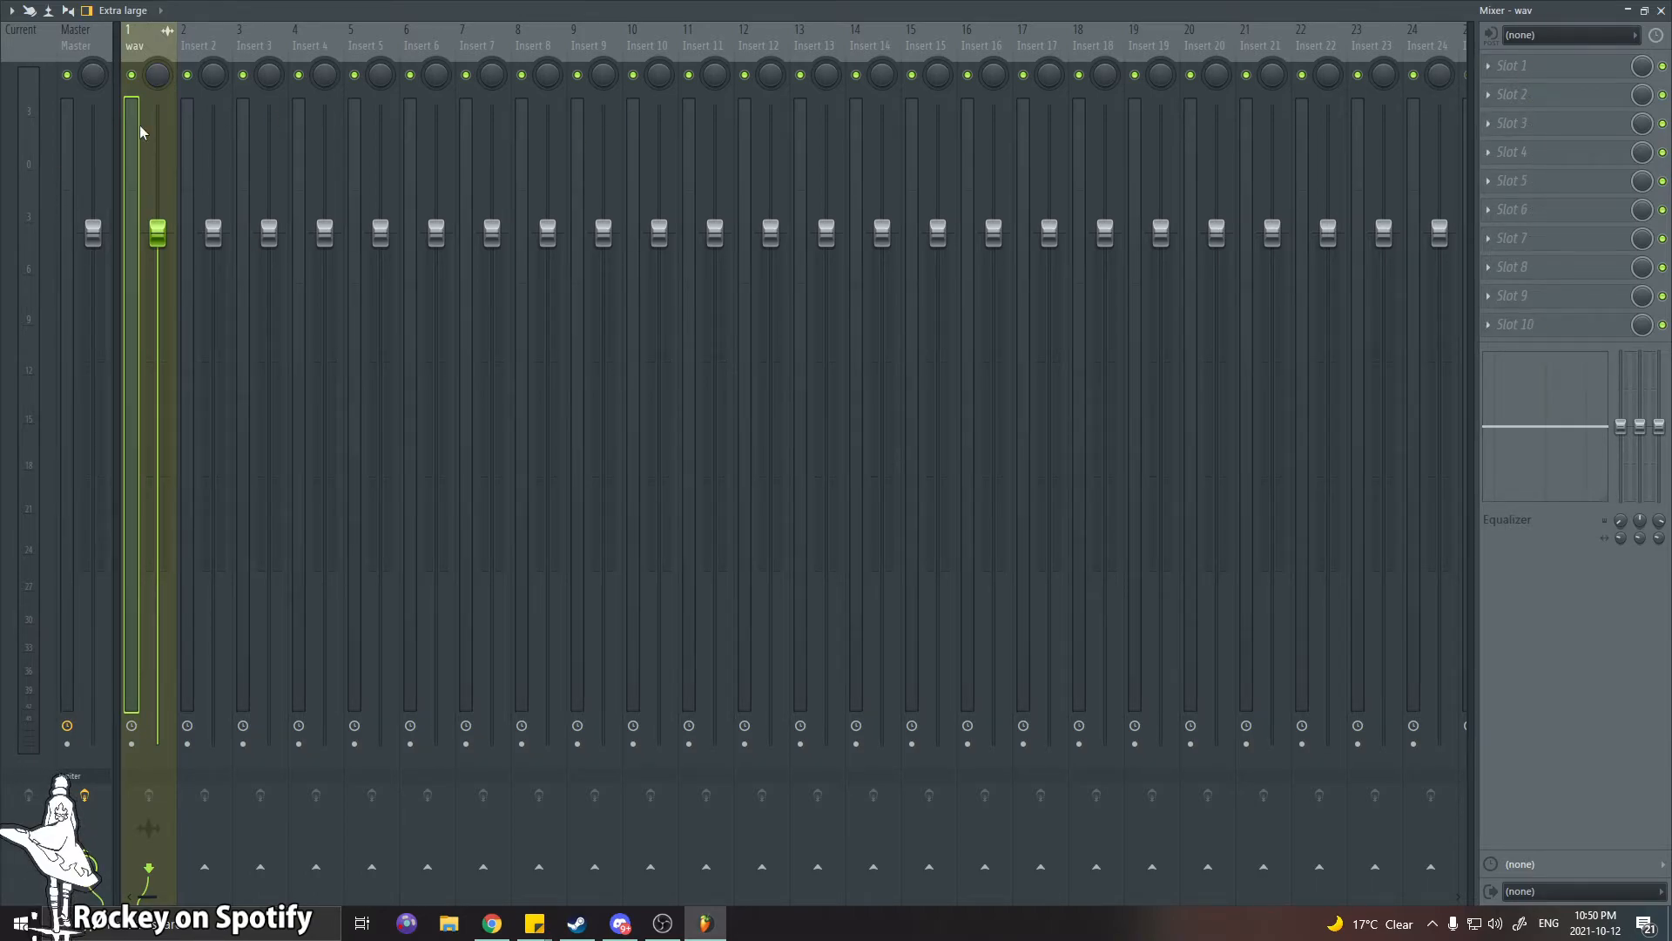
{"action": "left_click_drag", "start_coordinate": [144, 32], "coordinate": [231, 23]}
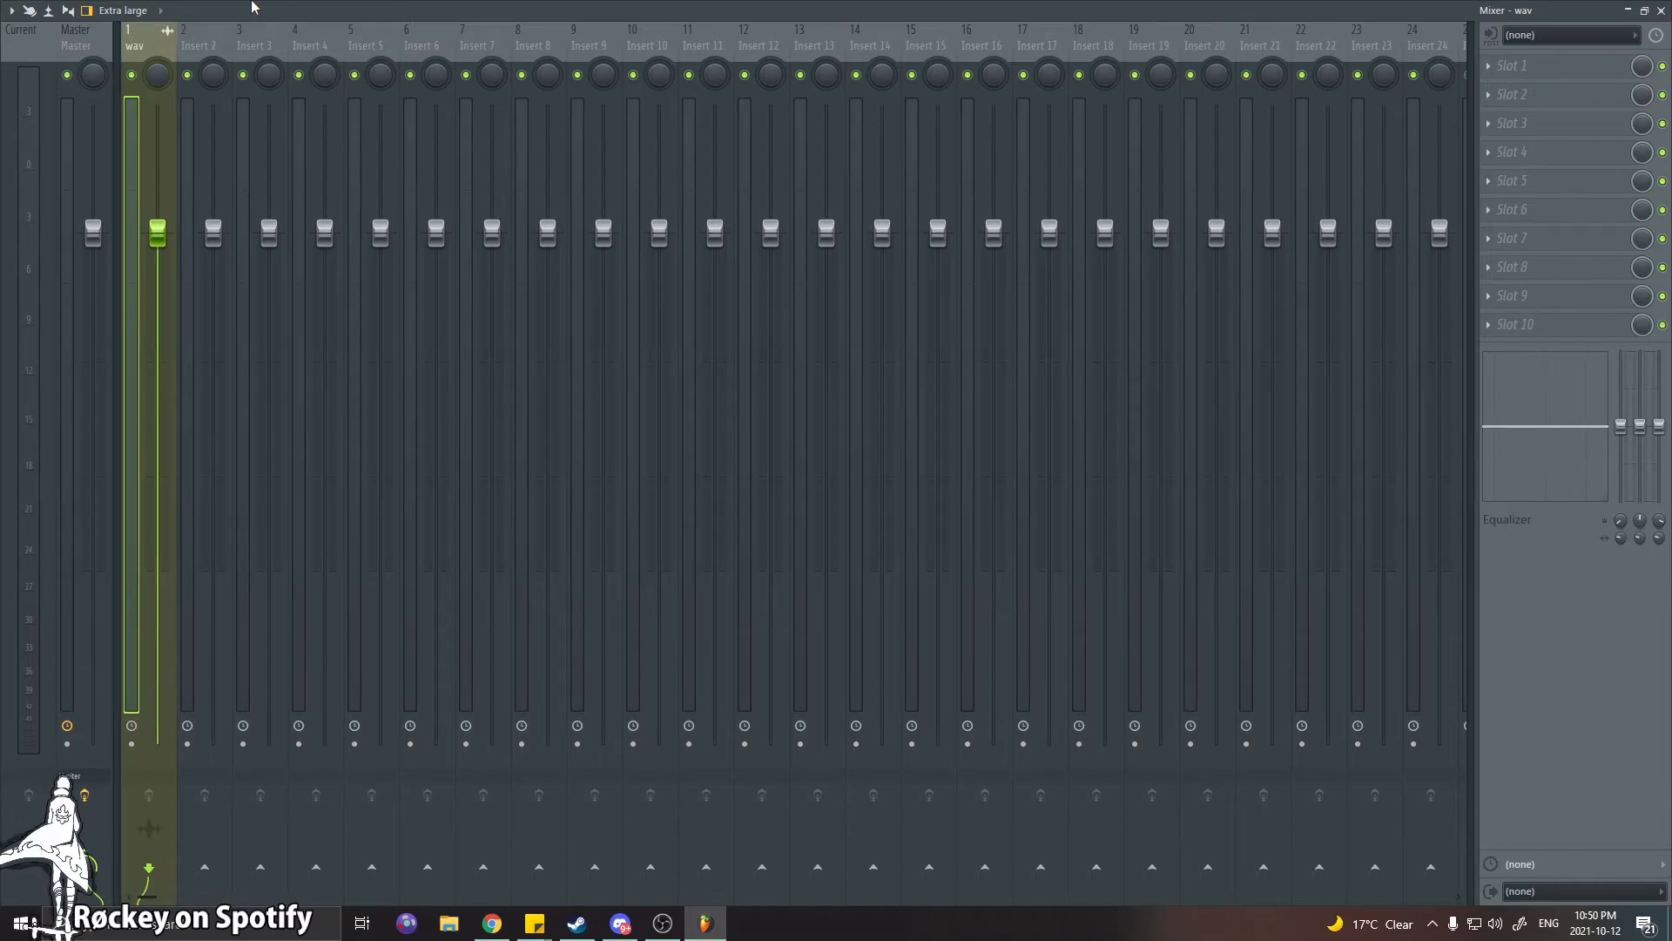
{"action": "left_click", "coordinate": [1647, 10]}
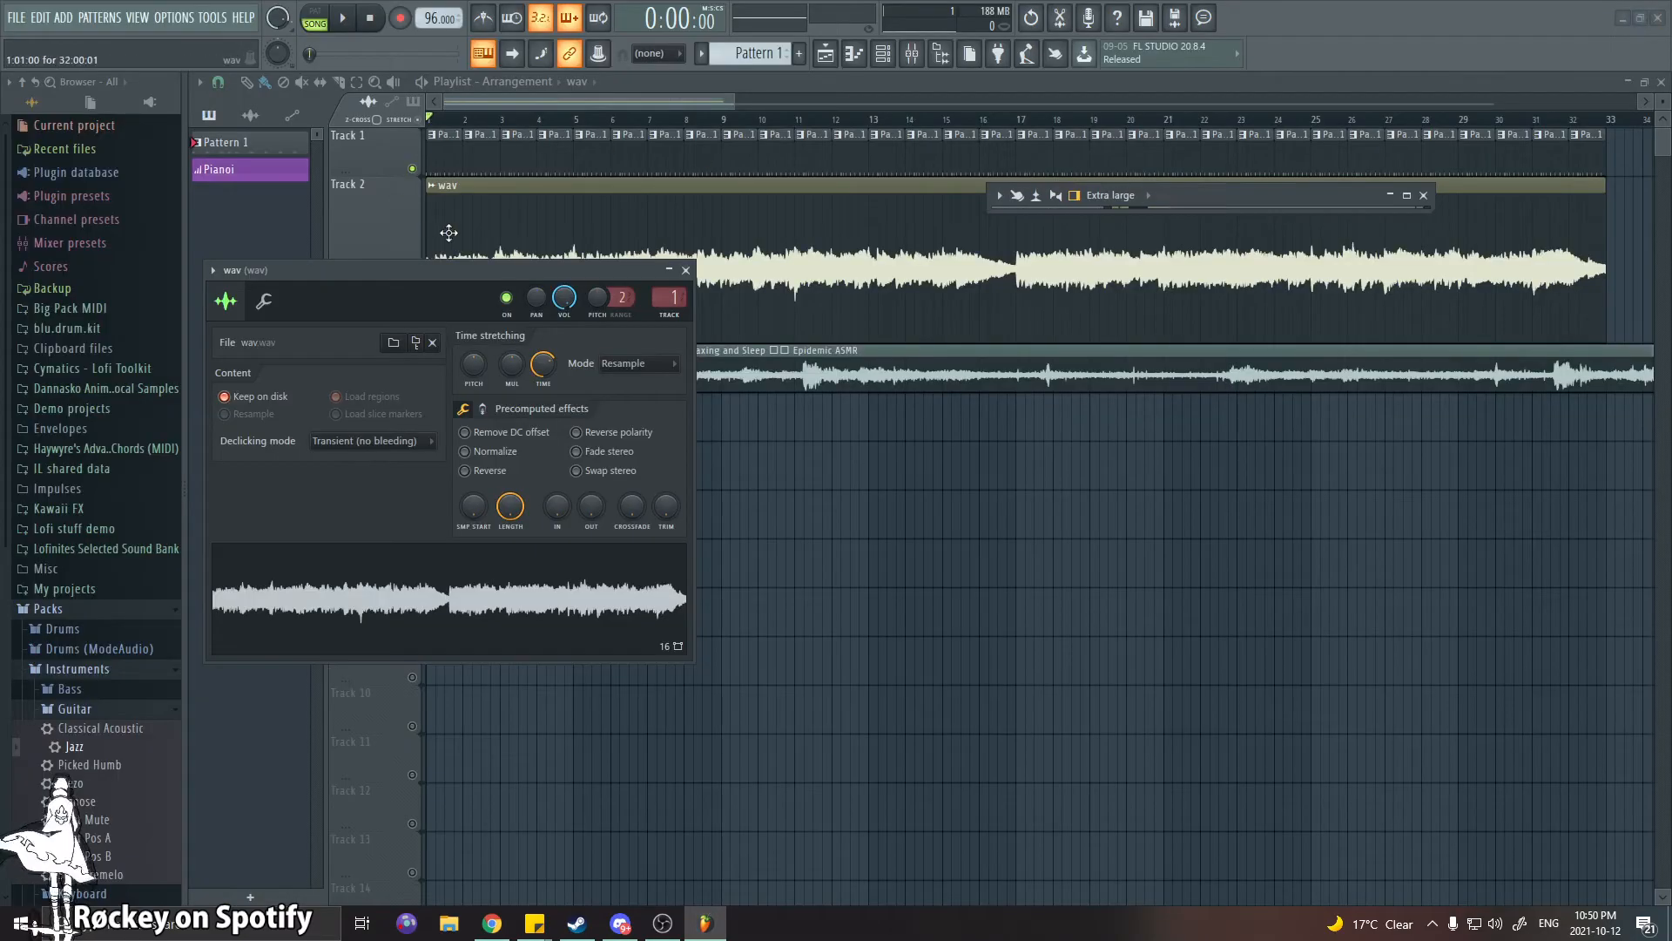
{"action": "left_click", "coordinate": [1407, 196]}
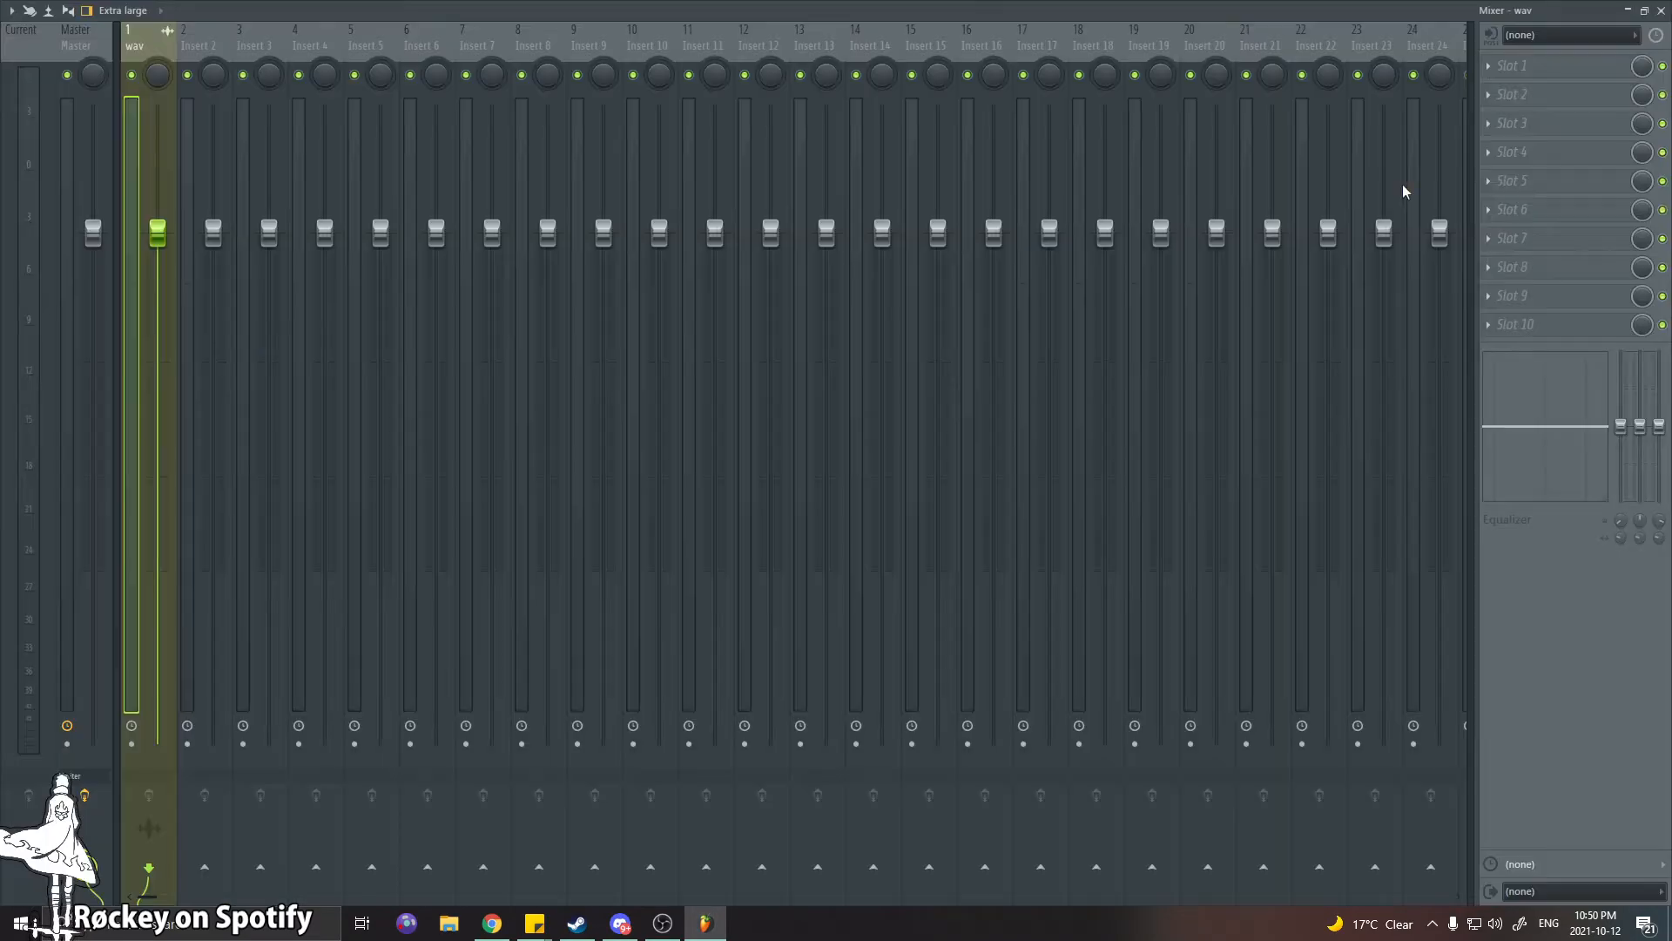
{"action": "left_click", "coordinate": [1643, 12]}
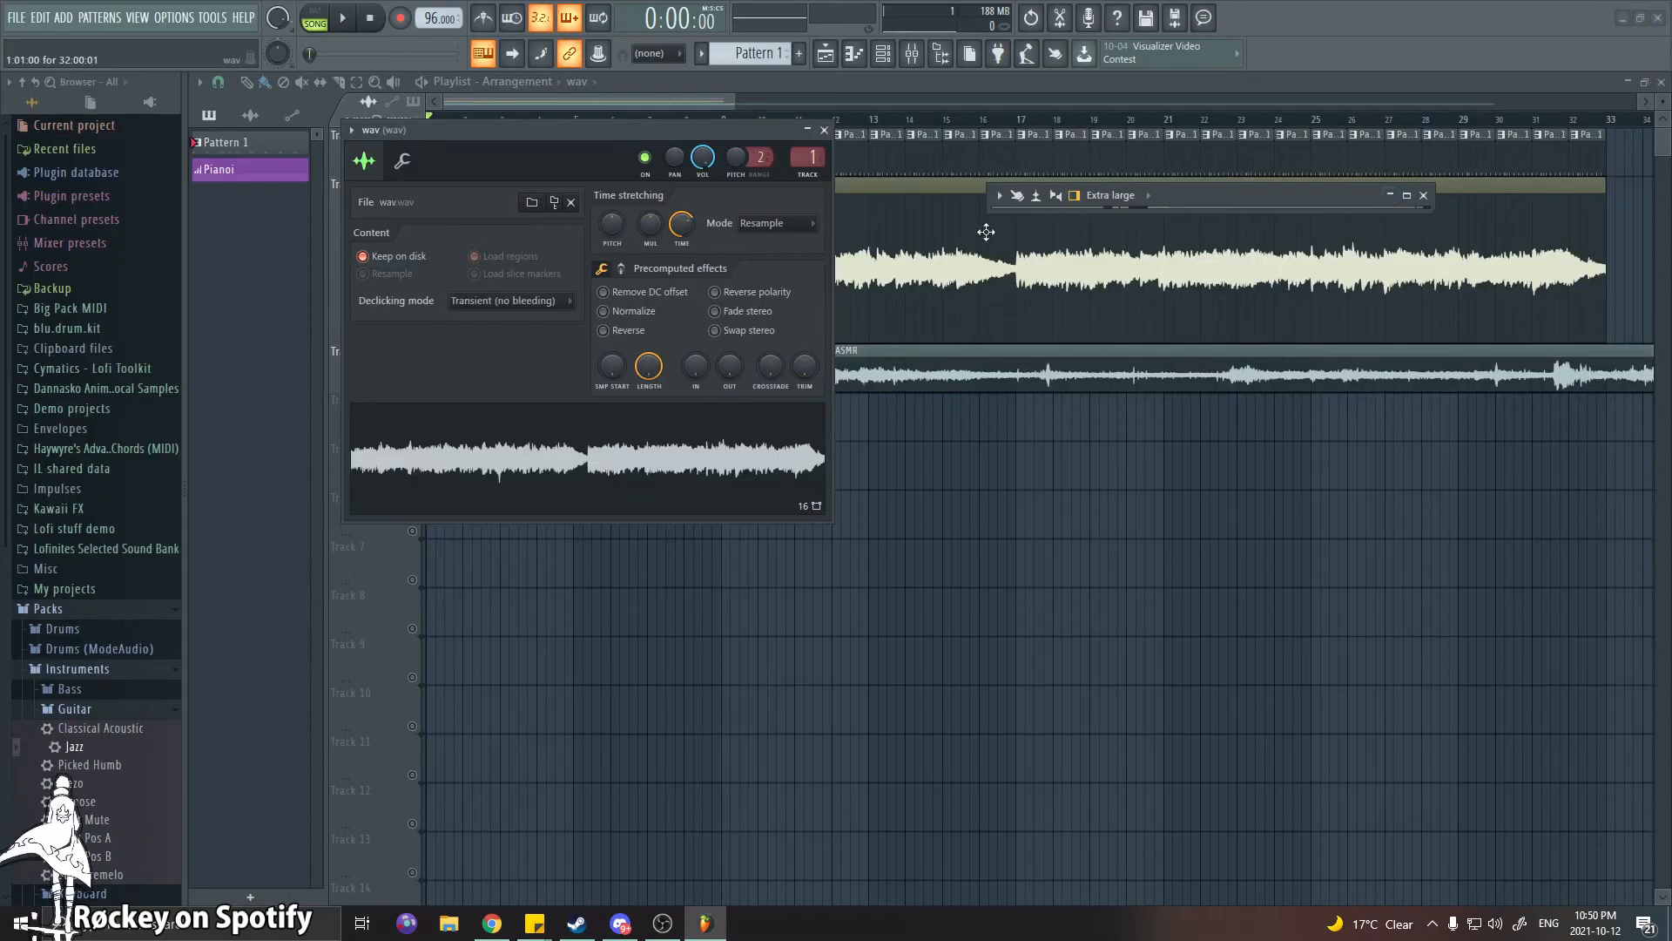
Expand the Mixer into a mid-sized floating window over the playlist and close the wav sample's channel settings
{"action": "left_click_drag", "start_coordinate": [1016, 209], "coordinate": [384, 385]}
{"action": "left_click", "coordinate": [649, 552]}
{"action": "right_click", "coordinate": [676, 547]}
{"action": "left_click_drag", "start_coordinate": [648, 540], "coordinate": [639, 727]}
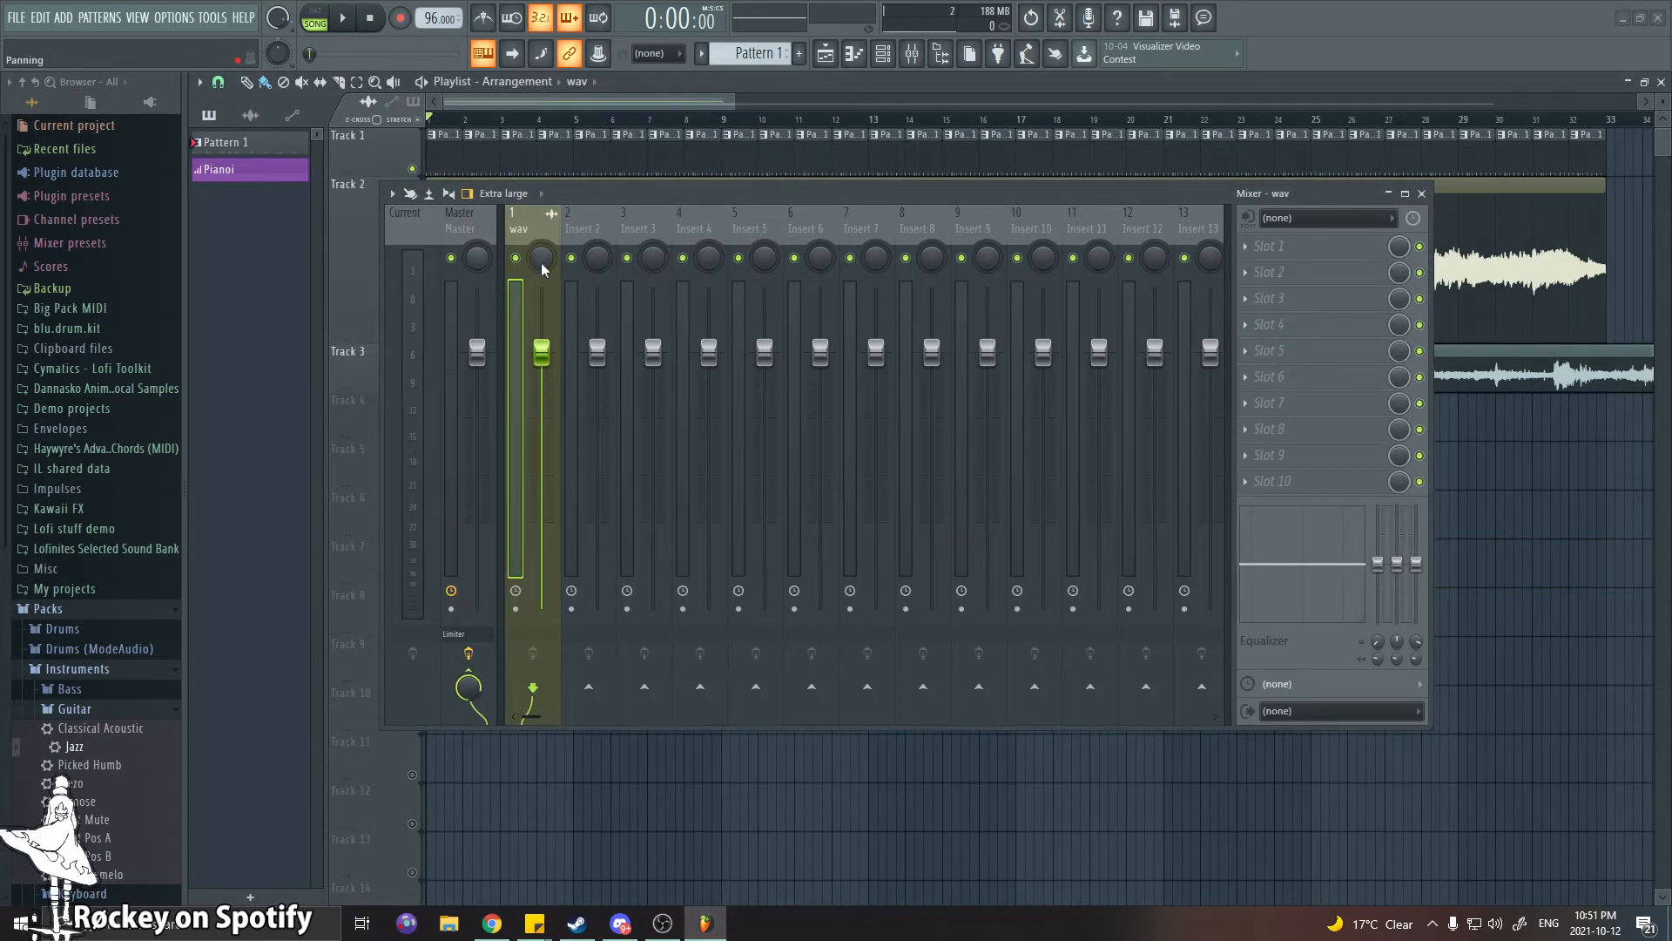
{"action": "left_click_drag", "start_coordinate": [621, 193], "coordinate": [691, 272]}
{"action": "double_click", "coordinate": [668, 235]}
{"action": "left_click", "coordinate": [824, 130]}
Look through the list of effect plugins available for the wav mixer track's slot 1
{"action": "left_click", "coordinate": [1300, 344]}
{"action": "mouse_move", "coordinate": [1273, 348]}
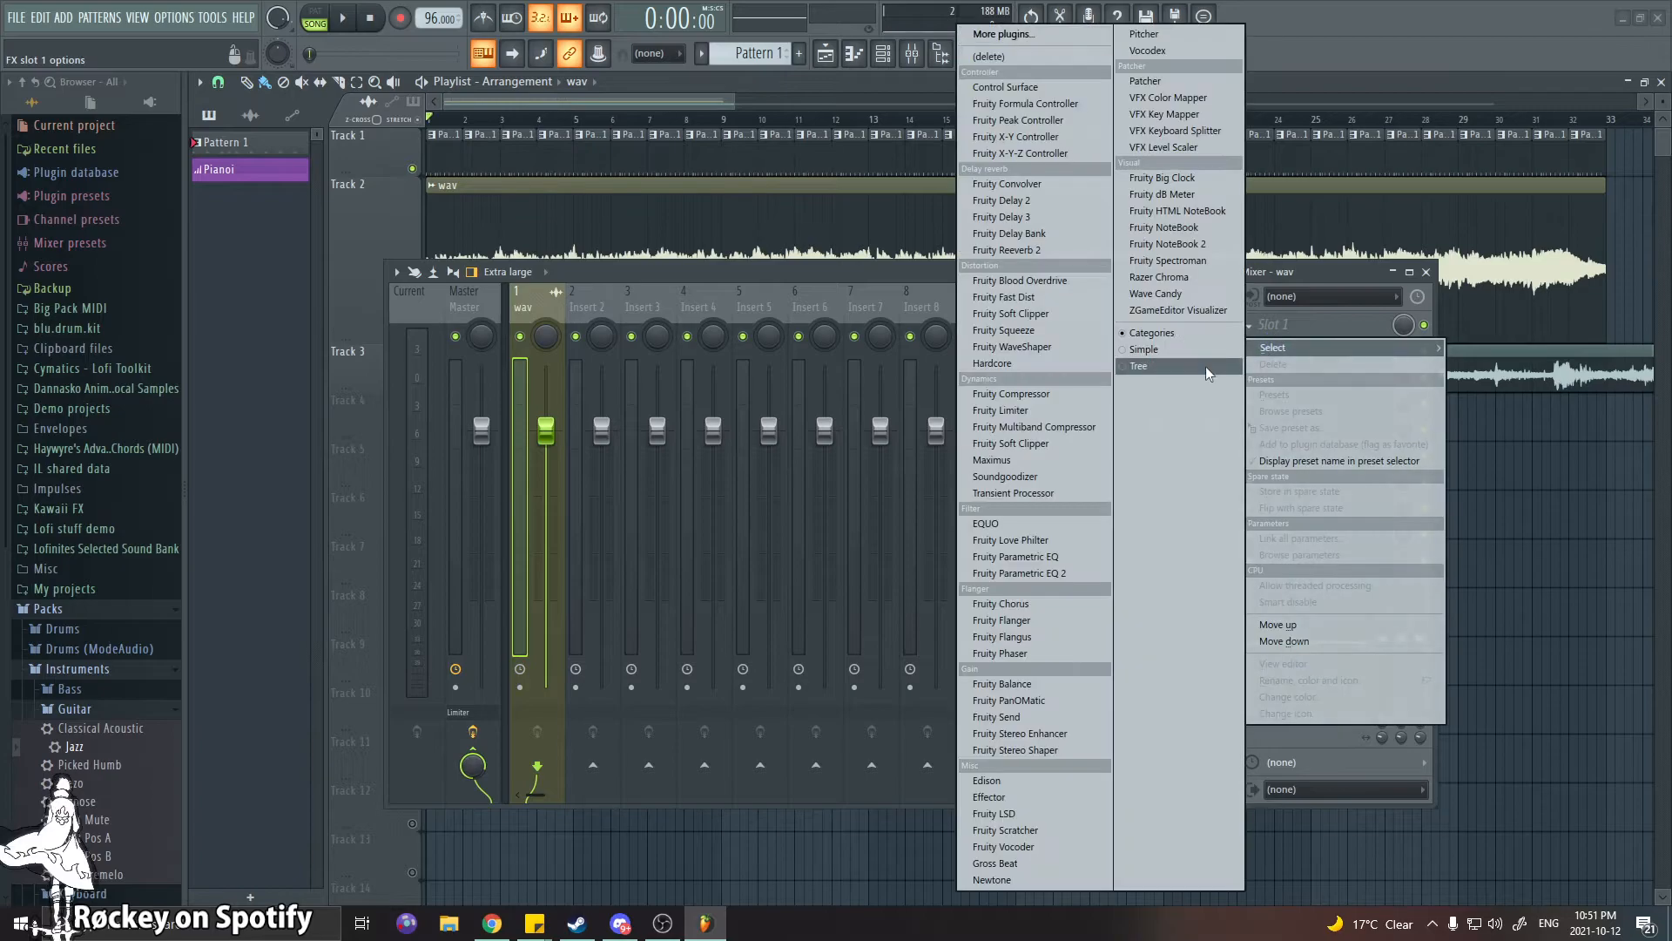
{"action": "left_click", "coordinate": [1289, 283]}
{"action": "left_click", "coordinate": [1299, 327]}
{"action": "left_click", "coordinate": [923, 309]}
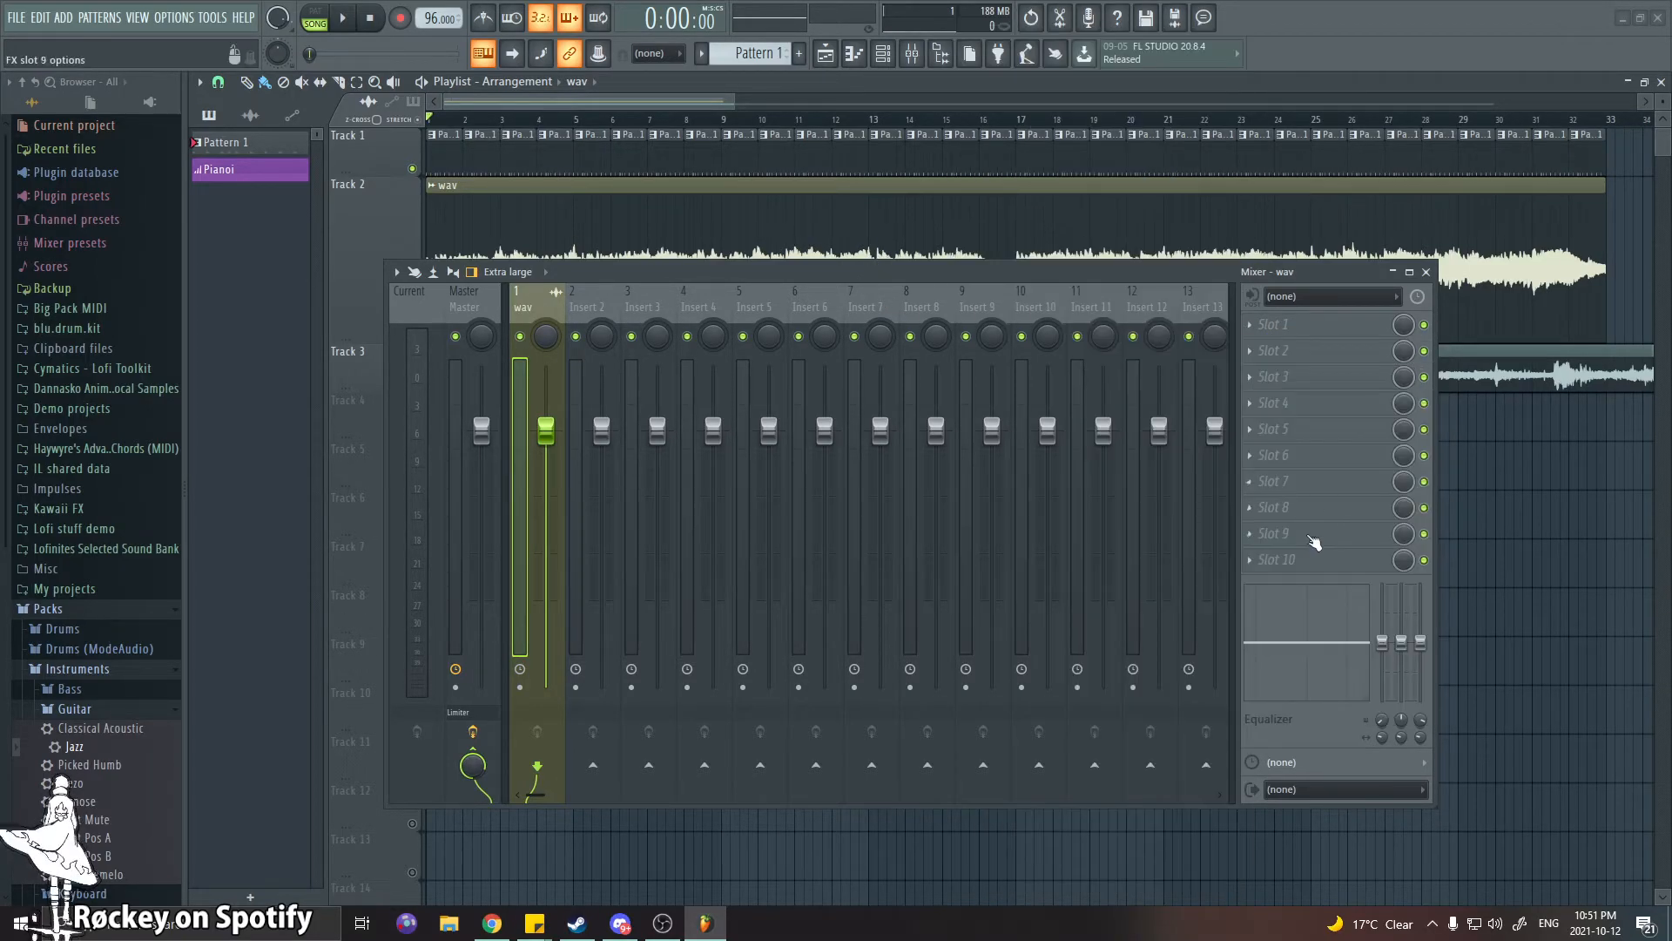
{"action": "left_click", "coordinate": [1281, 330]}
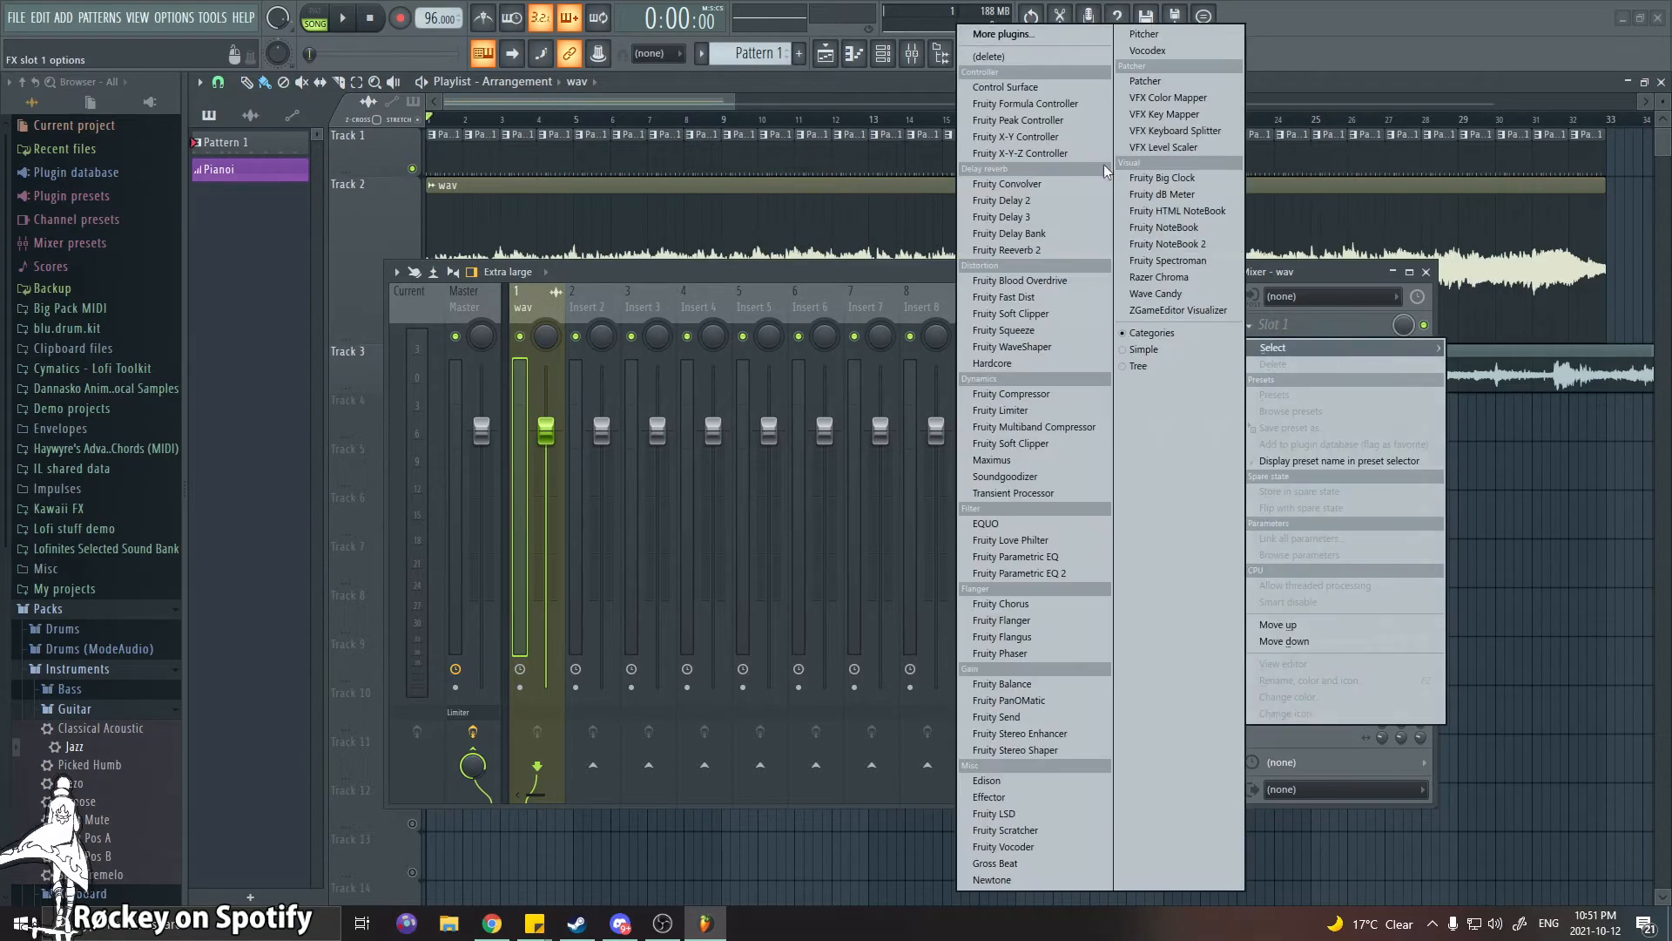
{"action": "left_click", "coordinate": [716, 283]}
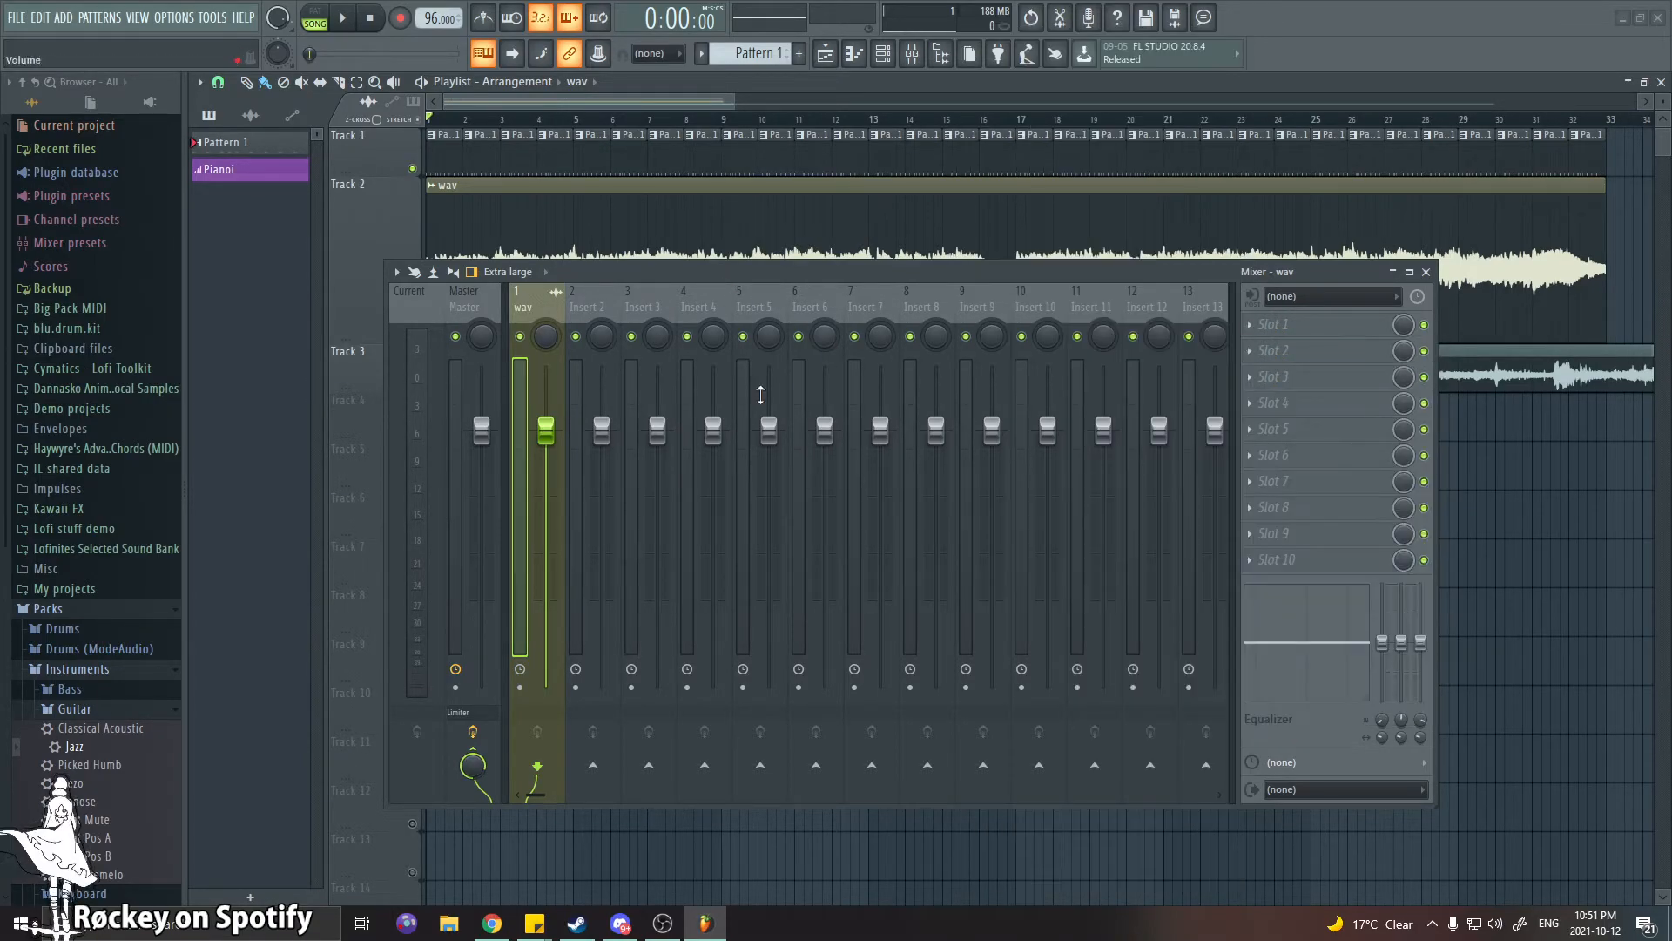
Load Fruity Reeverb 2 into slot 1 of the wav mixer track
{"action": "left_click", "coordinate": [597, 306]}
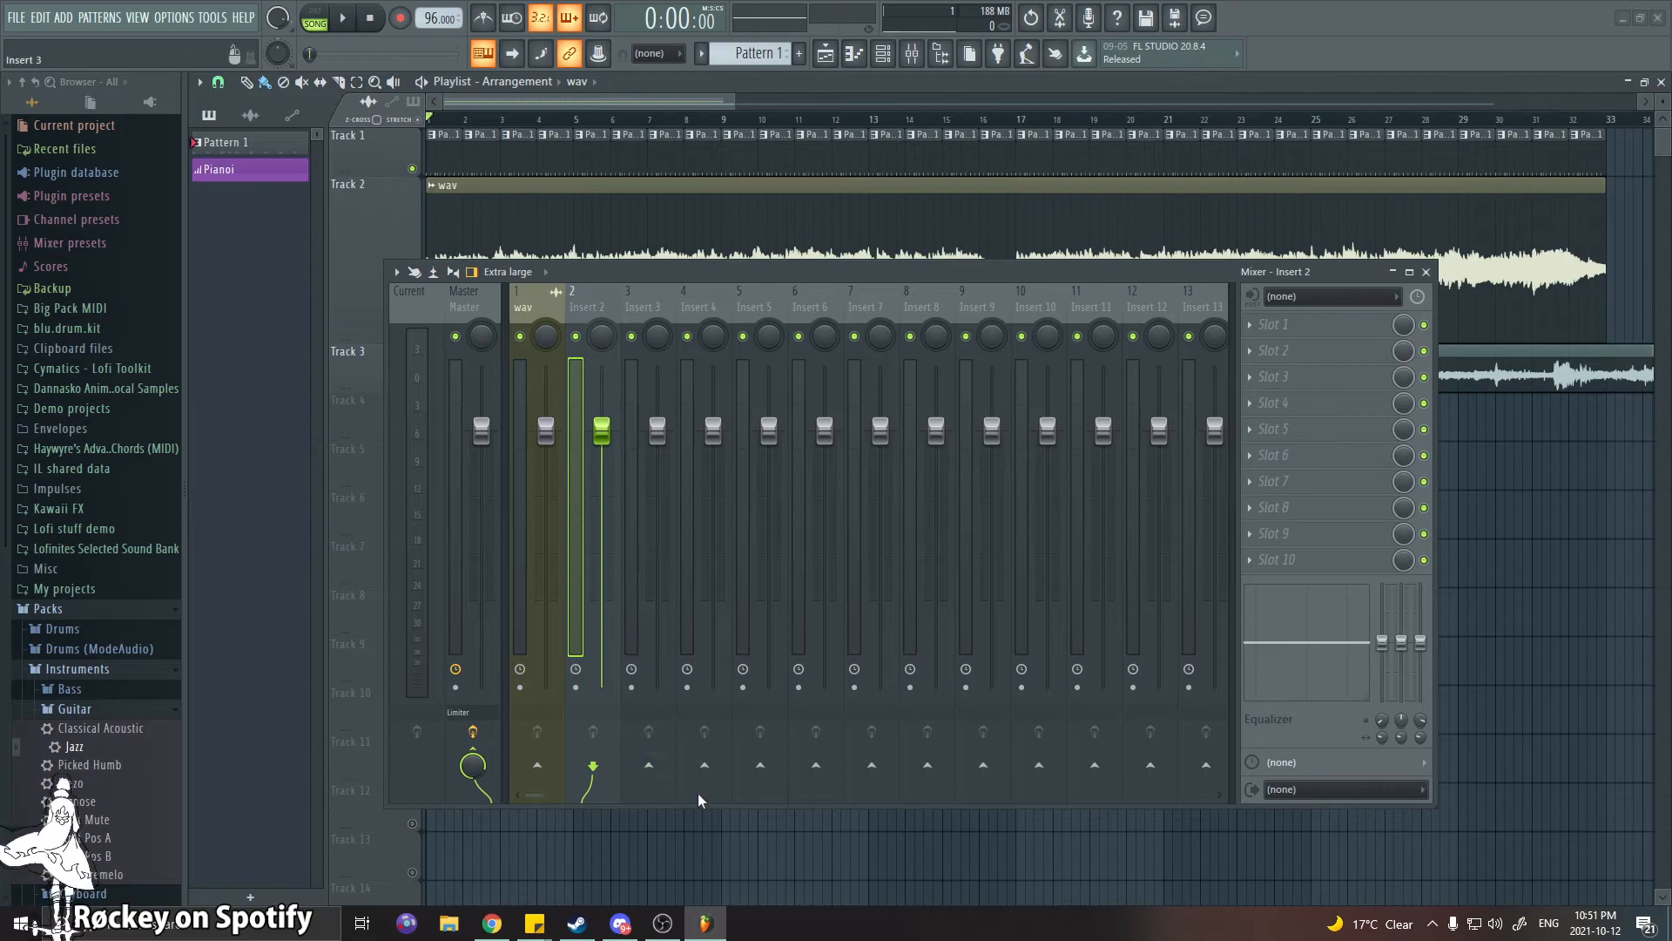
{"action": "left_click", "coordinate": [528, 311]}
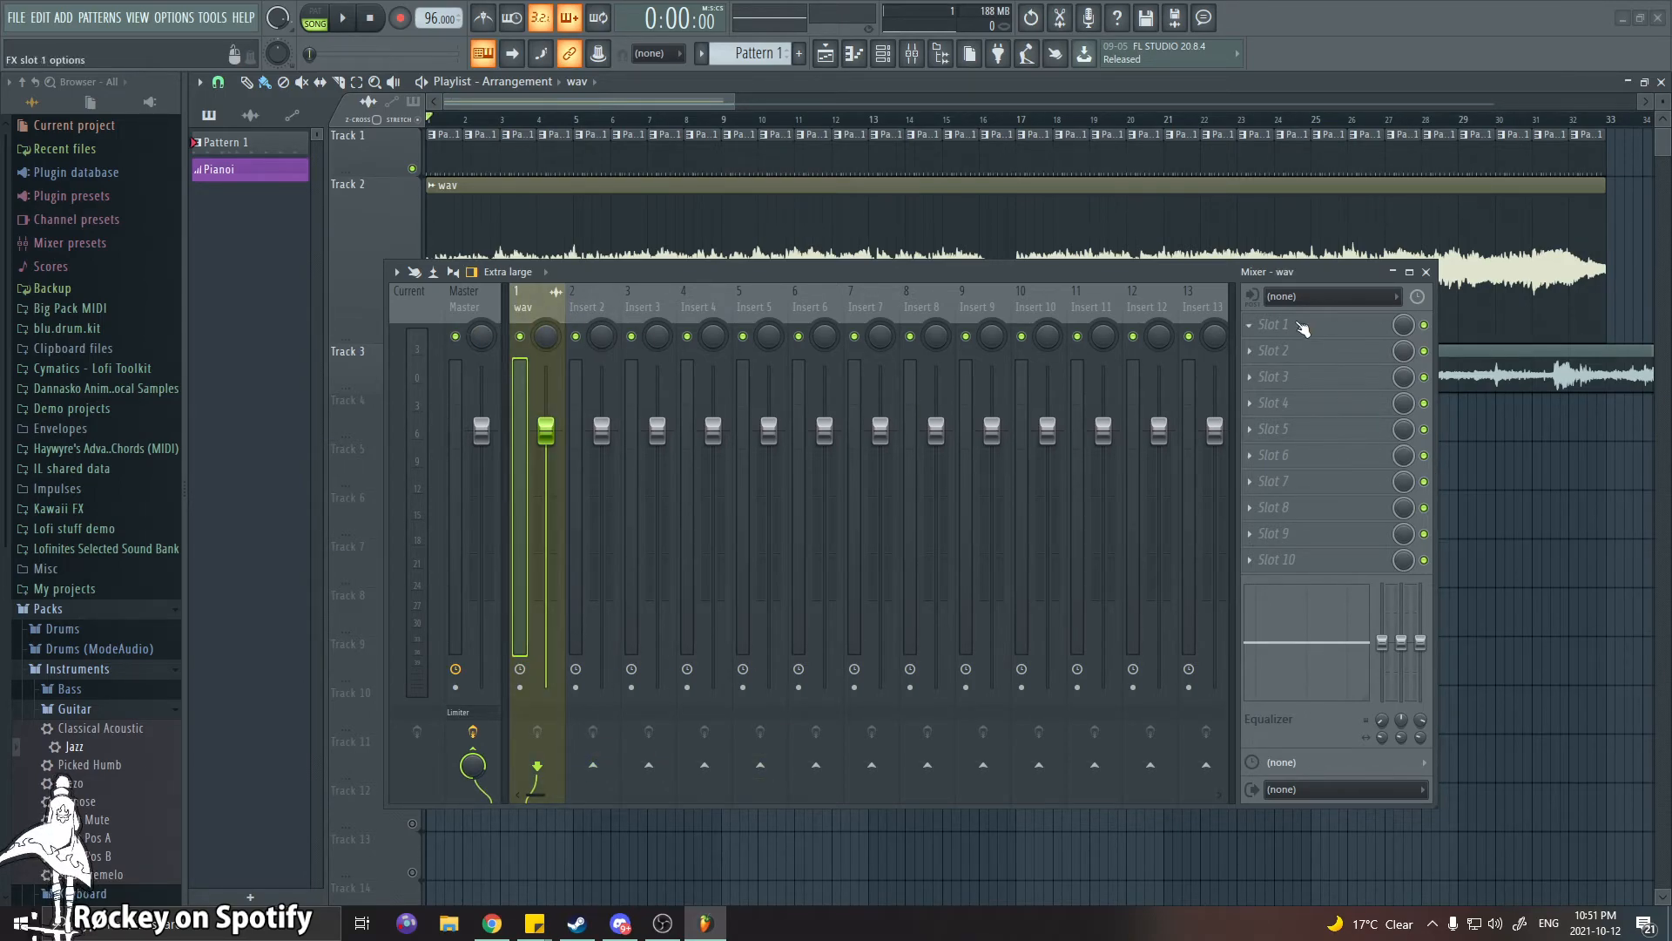
{"action": "left_click", "coordinate": [1301, 326]}
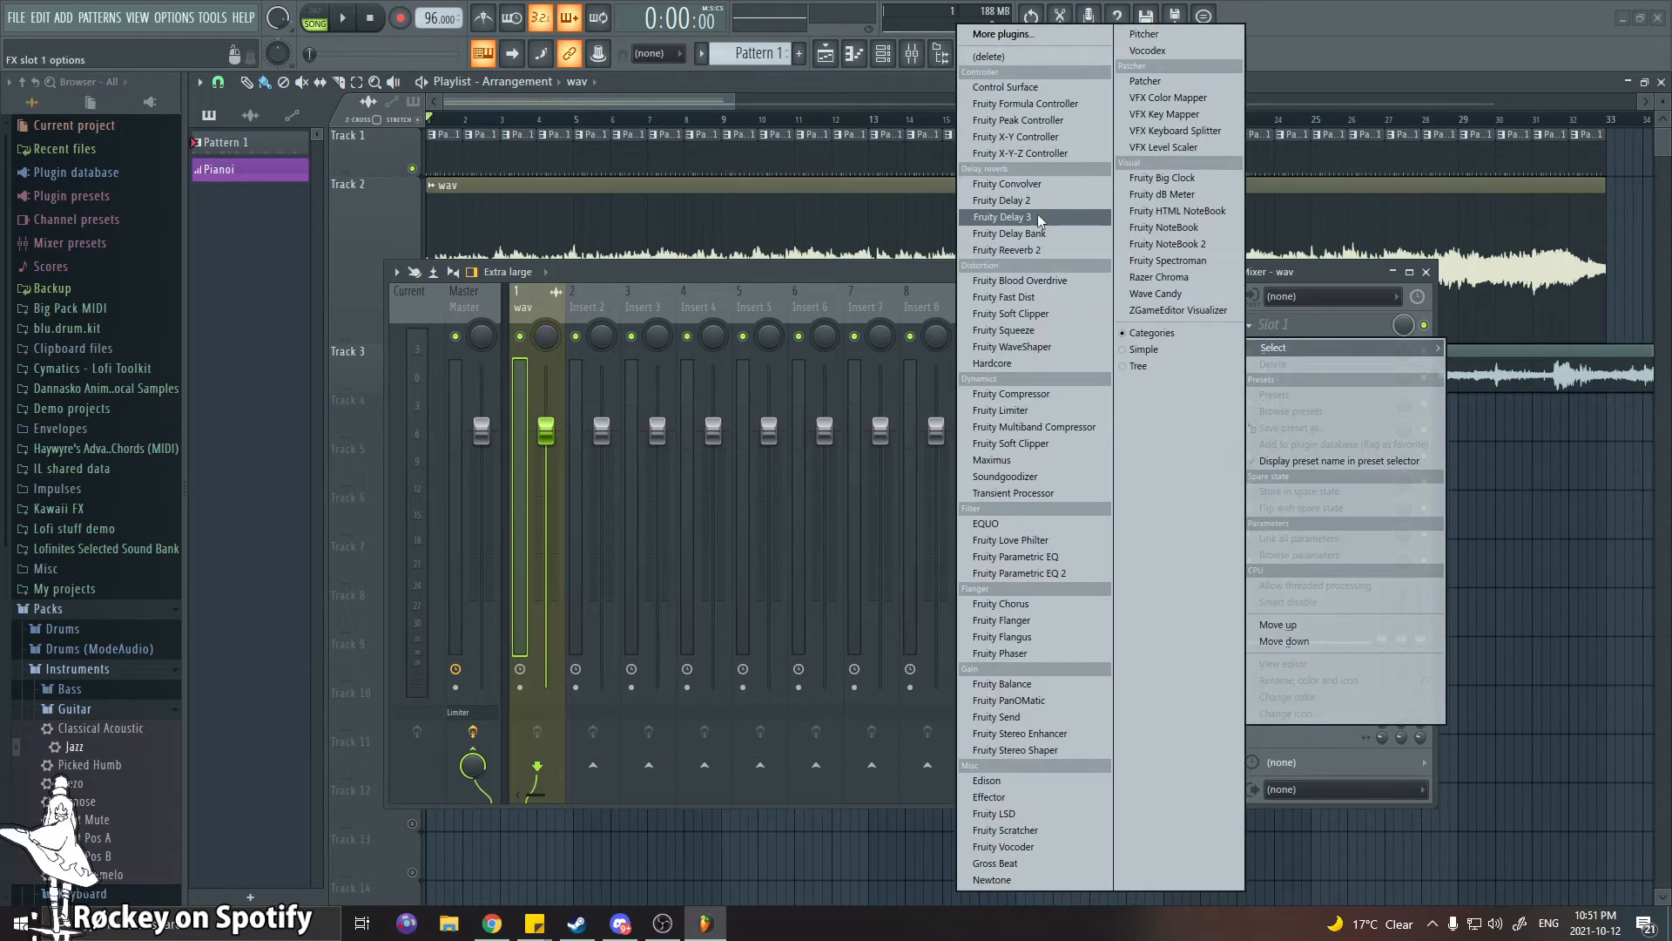
{"action": "left_click", "coordinate": [1028, 250]}
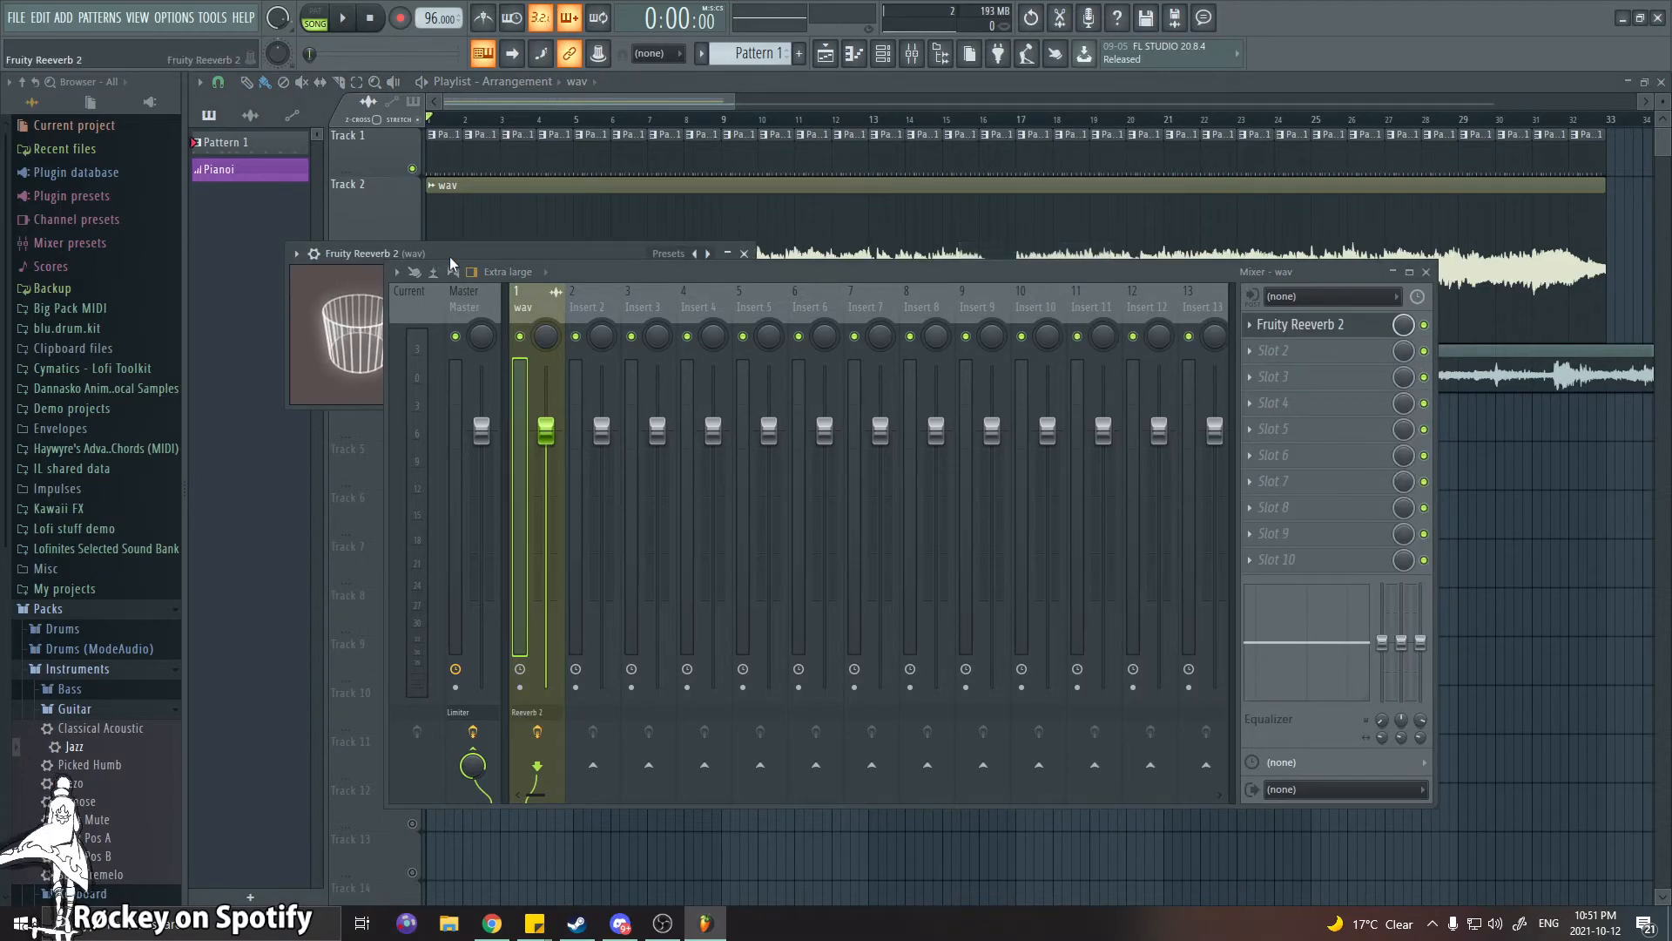
During playback, try the wav track's Fruity Reeverb 2 with the dry level at 0%, and raise the dry level to 121%
{"action": "left_click_drag", "start_coordinate": [446, 256], "coordinate": [899, 156]}
{"action": "key", "text": "space"}
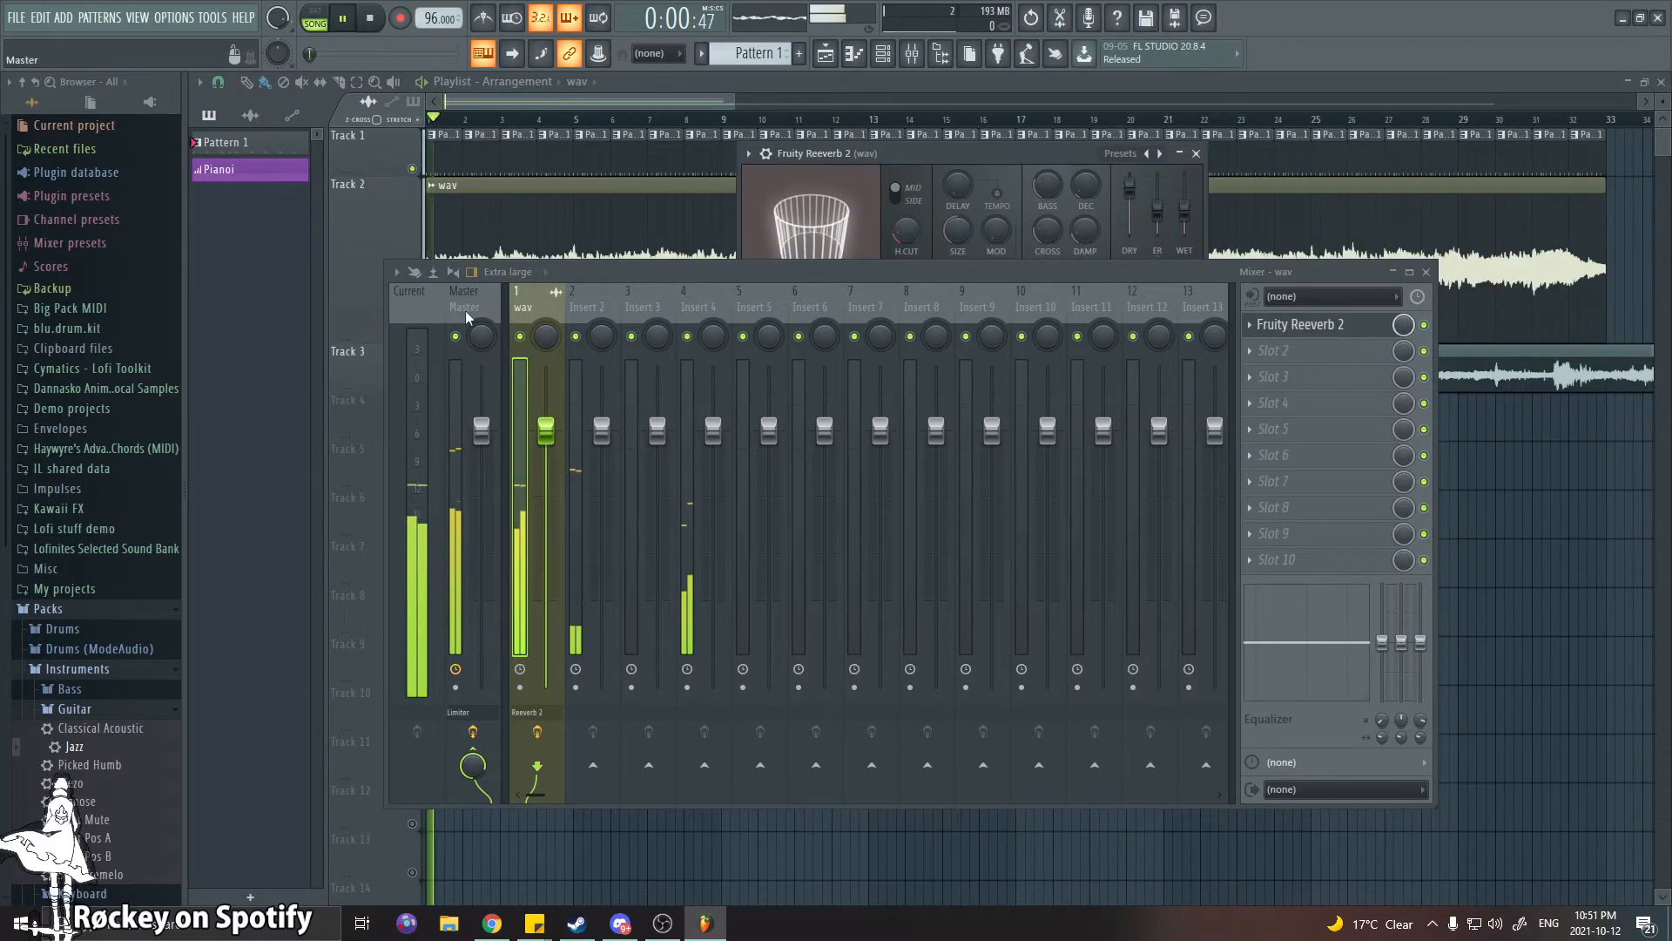
{"action": "left_click_drag", "start_coordinate": [1130, 185], "coordinate": [1129, 233]}
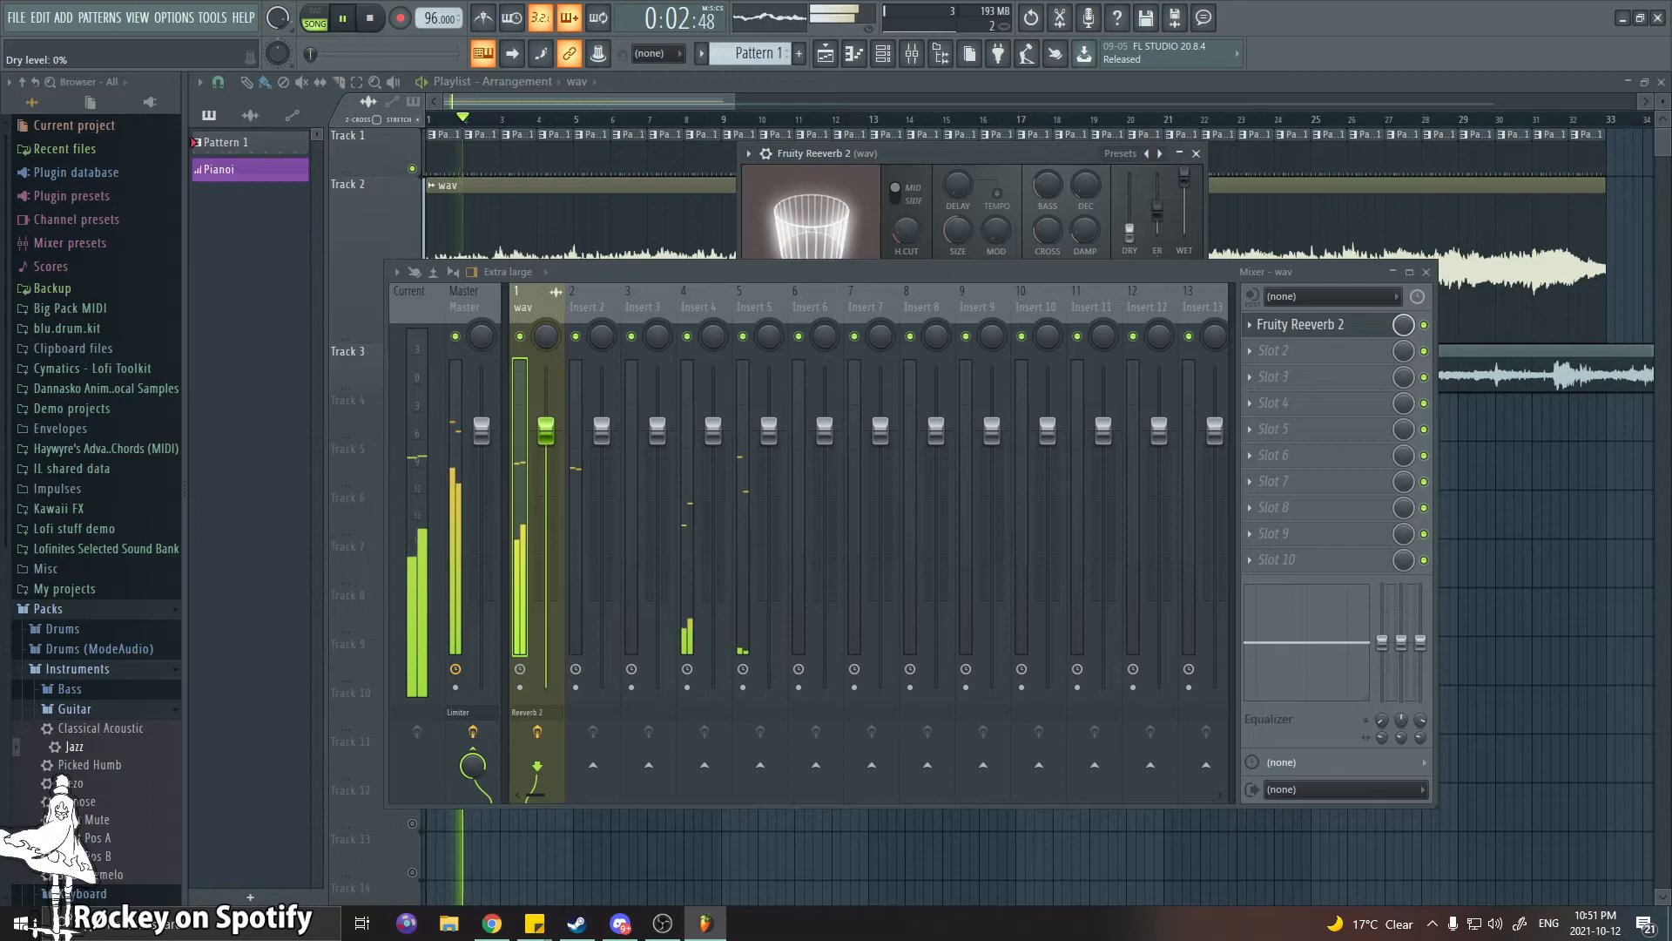
{"action": "left_click_drag", "start_coordinate": [972, 146], "coordinate": [936, 110]}
{"action": "left_click_drag", "start_coordinate": [1094, 198], "coordinate": [1094, 157]}
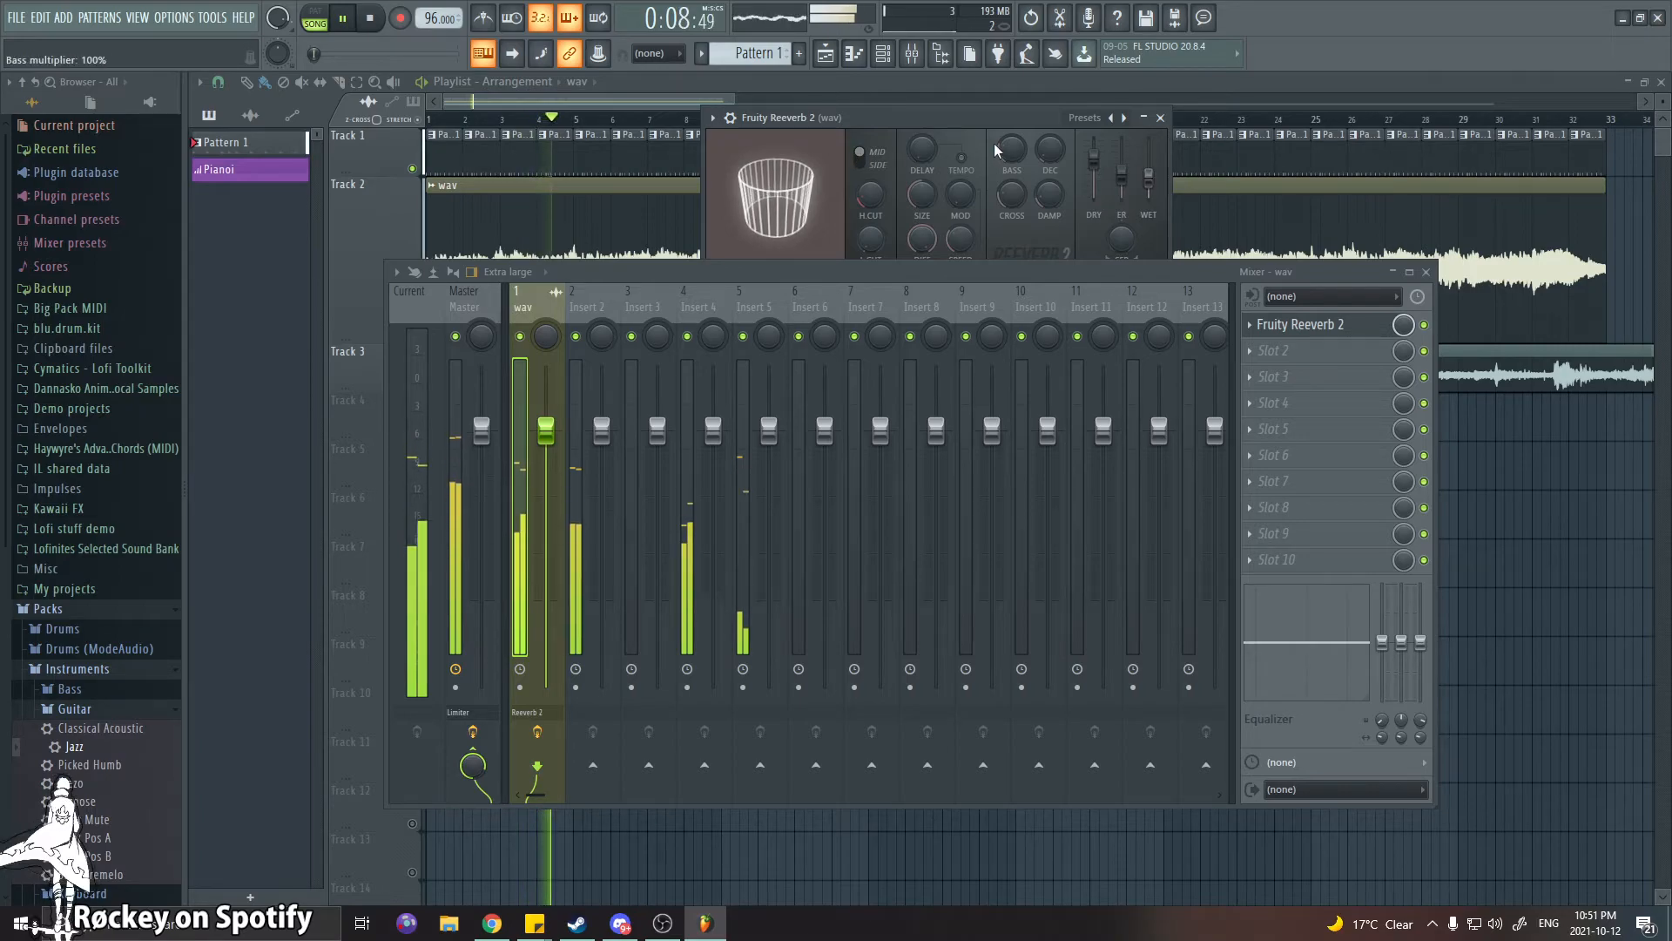
{"action": "left_click_drag", "start_coordinate": [1094, 158], "coordinate": [1094, 141]}
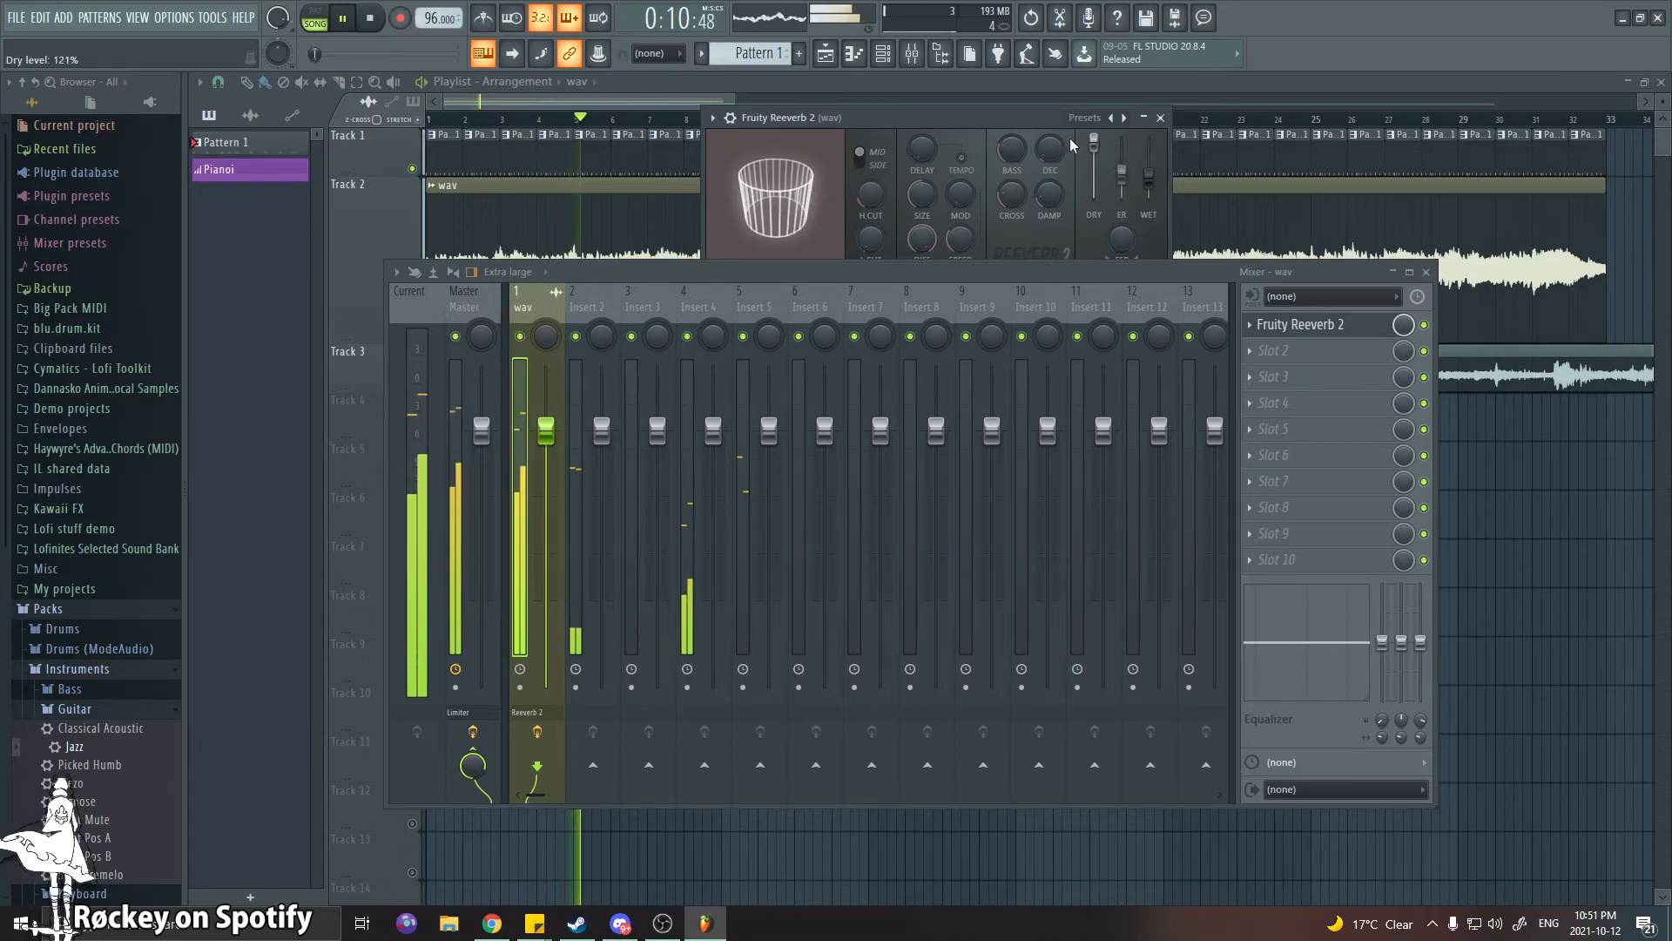
Select the Master mixer track and raise its volume fader to about 2.5 dB while the song plays
{"action": "left_click_drag", "start_coordinate": [983, 275], "coordinate": [1026, 387]}
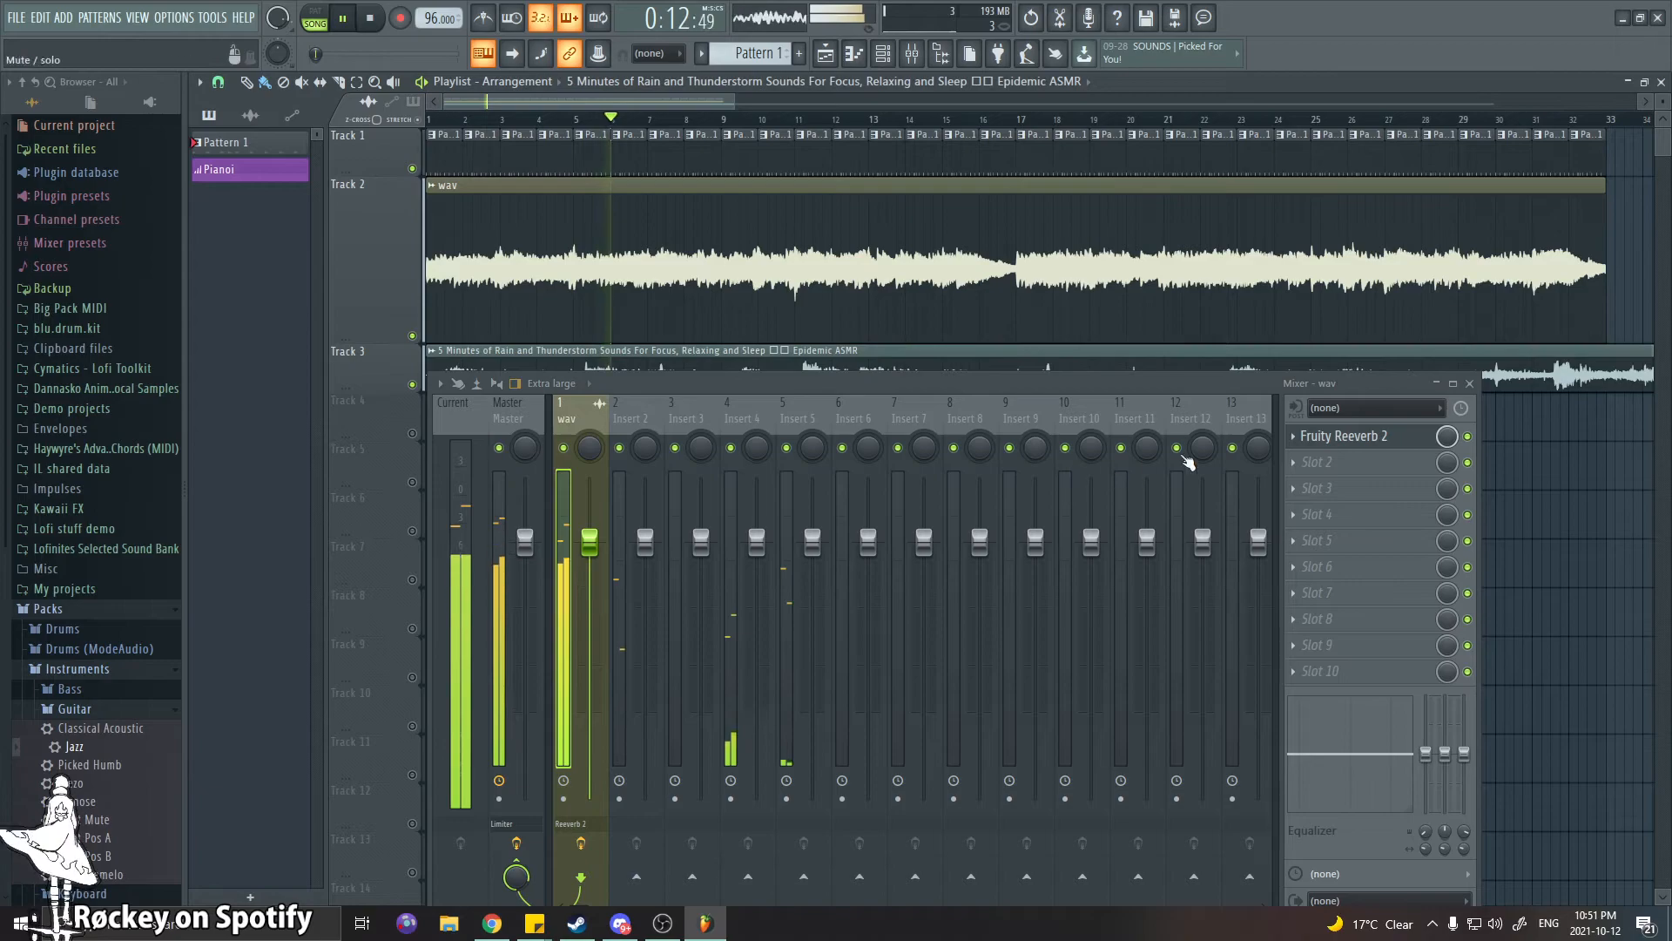
{"action": "left_click", "coordinate": [1306, 471]}
{"action": "left_click", "coordinate": [756, 391]}
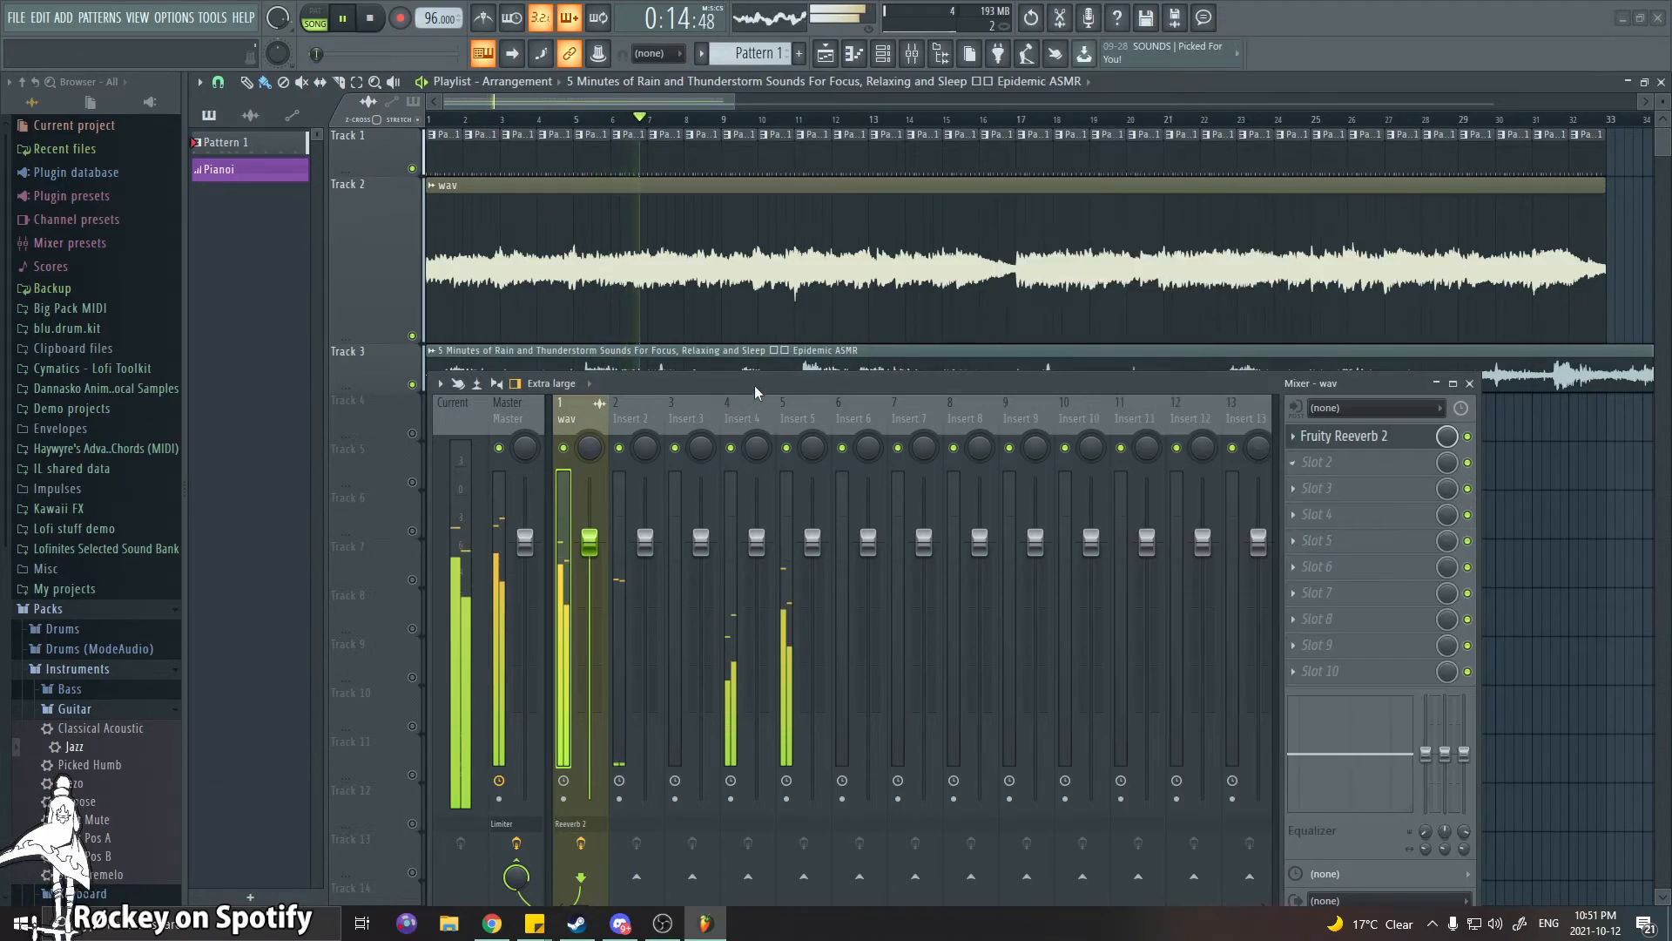
{"action": "left_click_drag", "start_coordinate": [669, 385], "coordinate": [829, 218]}
{"action": "left_click", "coordinate": [673, 237]}
{"action": "key", "text": "space"}
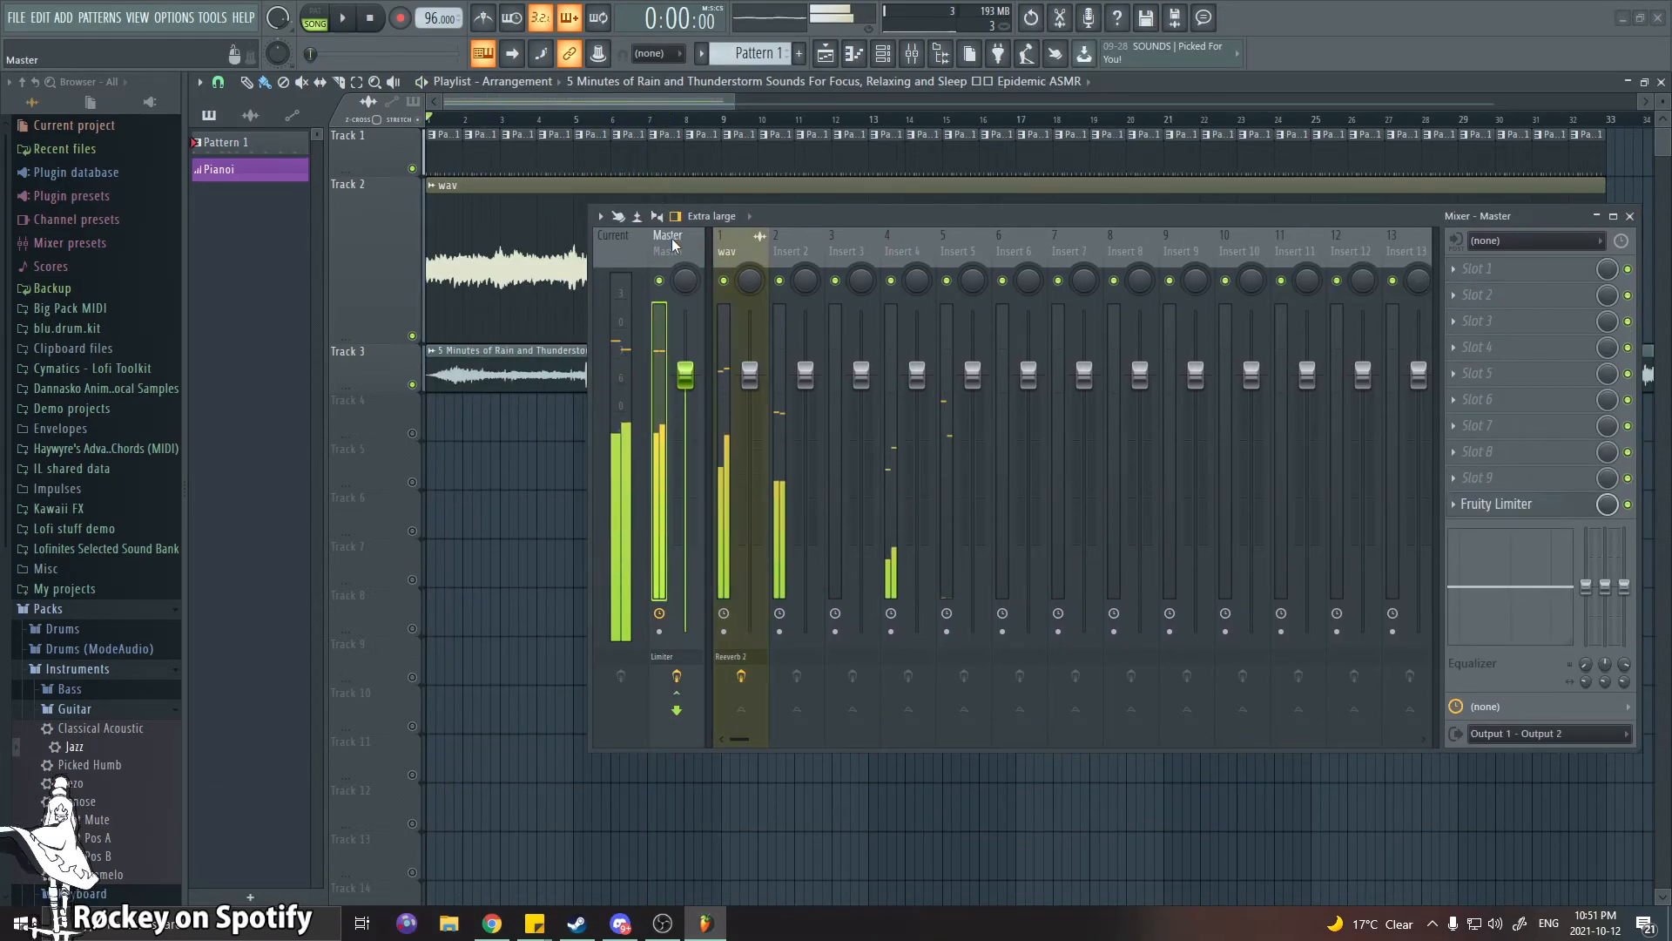
{"action": "key", "text": "space"}
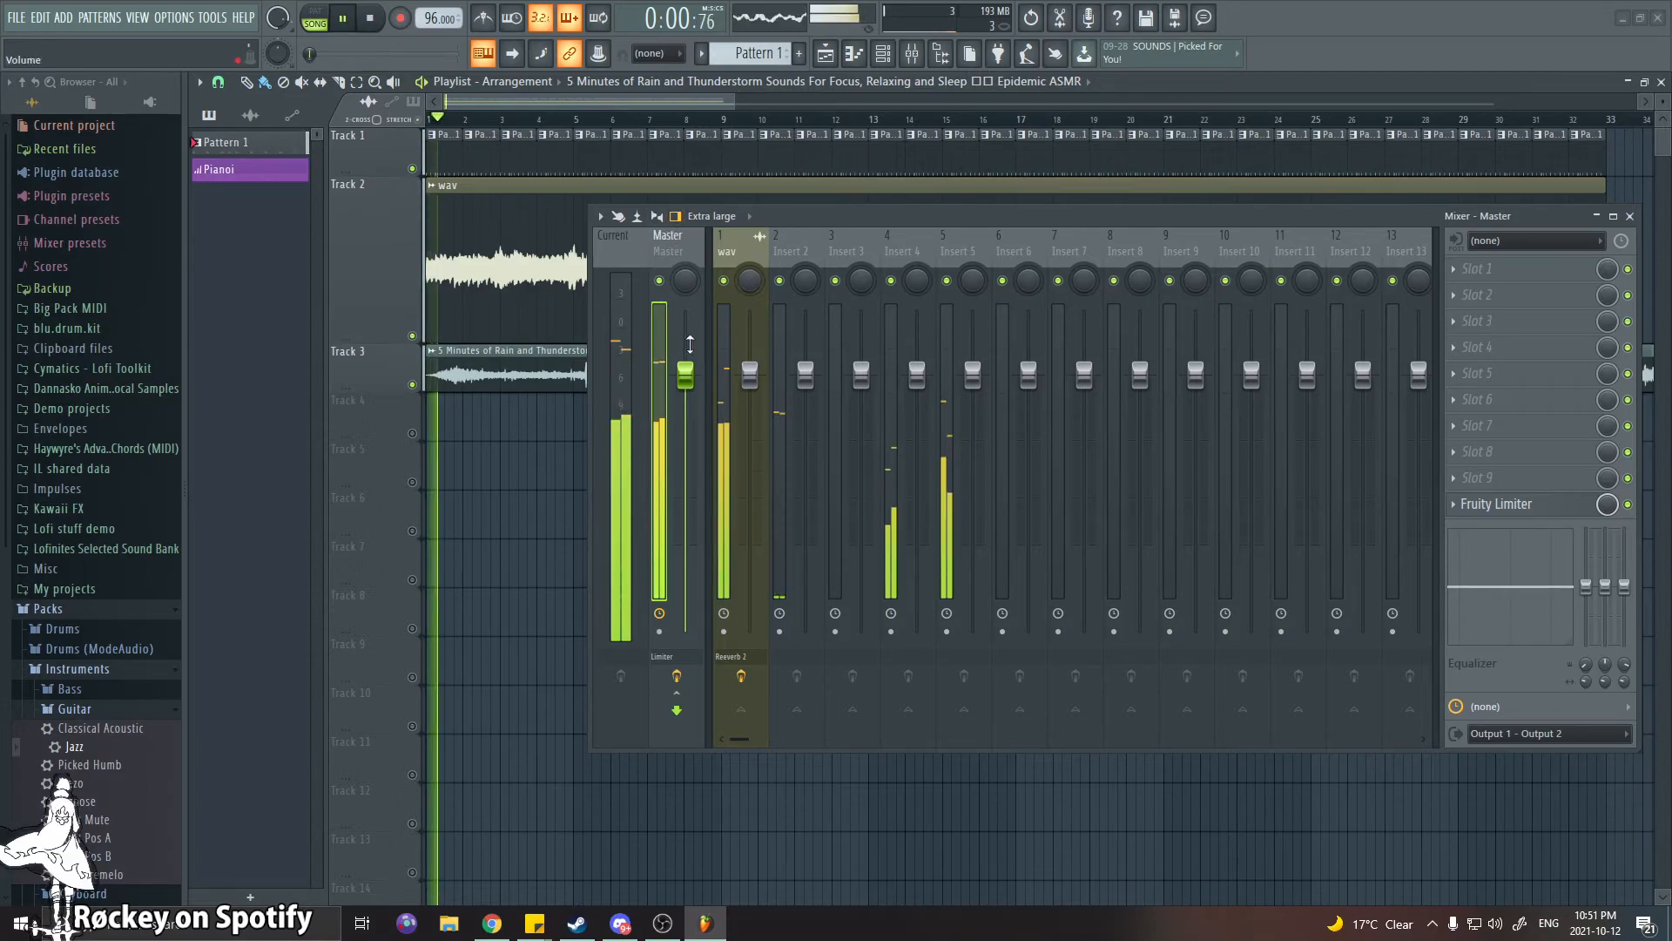
{"action": "mouse_move", "coordinate": [686, 372]}
{"action": "left_mouse_down"}
{"action": "mouse_move", "coordinate": [685, 320]}
{"action": "mouse_move", "coordinate": [685, 347]}
{"action": "left_mouse_up"}
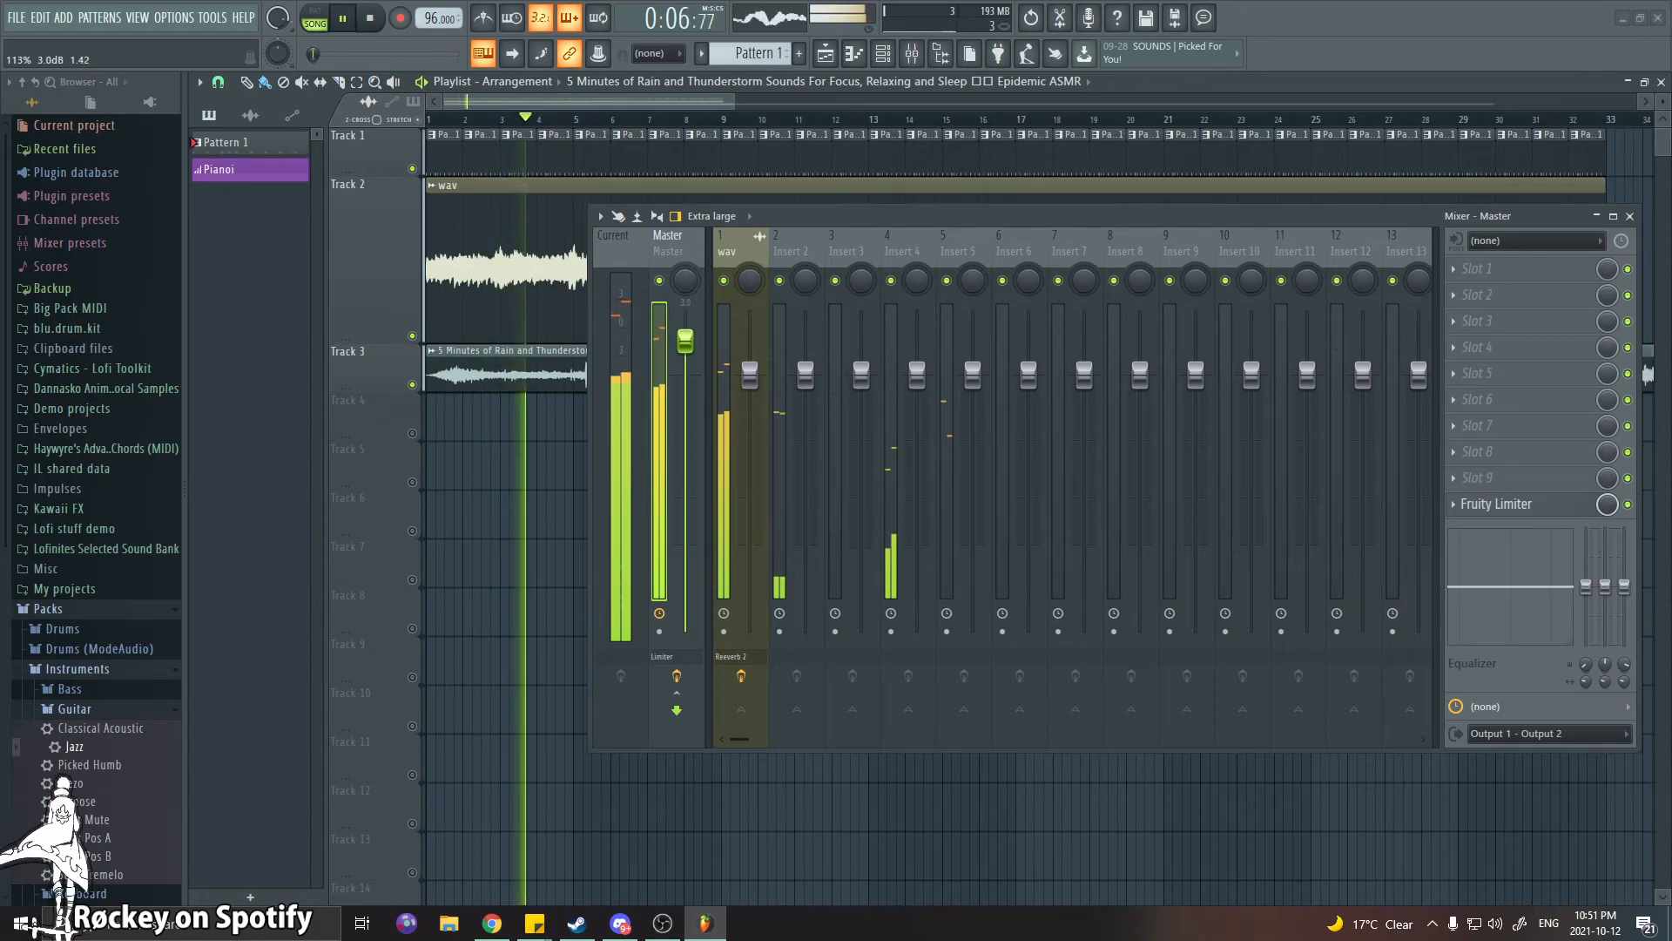
Find the iZotope Vinyl effect among all installed plugins and load it into slot 1 of the Master track
{"action": "left_click_drag", "start_coordinate": [791, 220], "coordinate": [626, 201]}
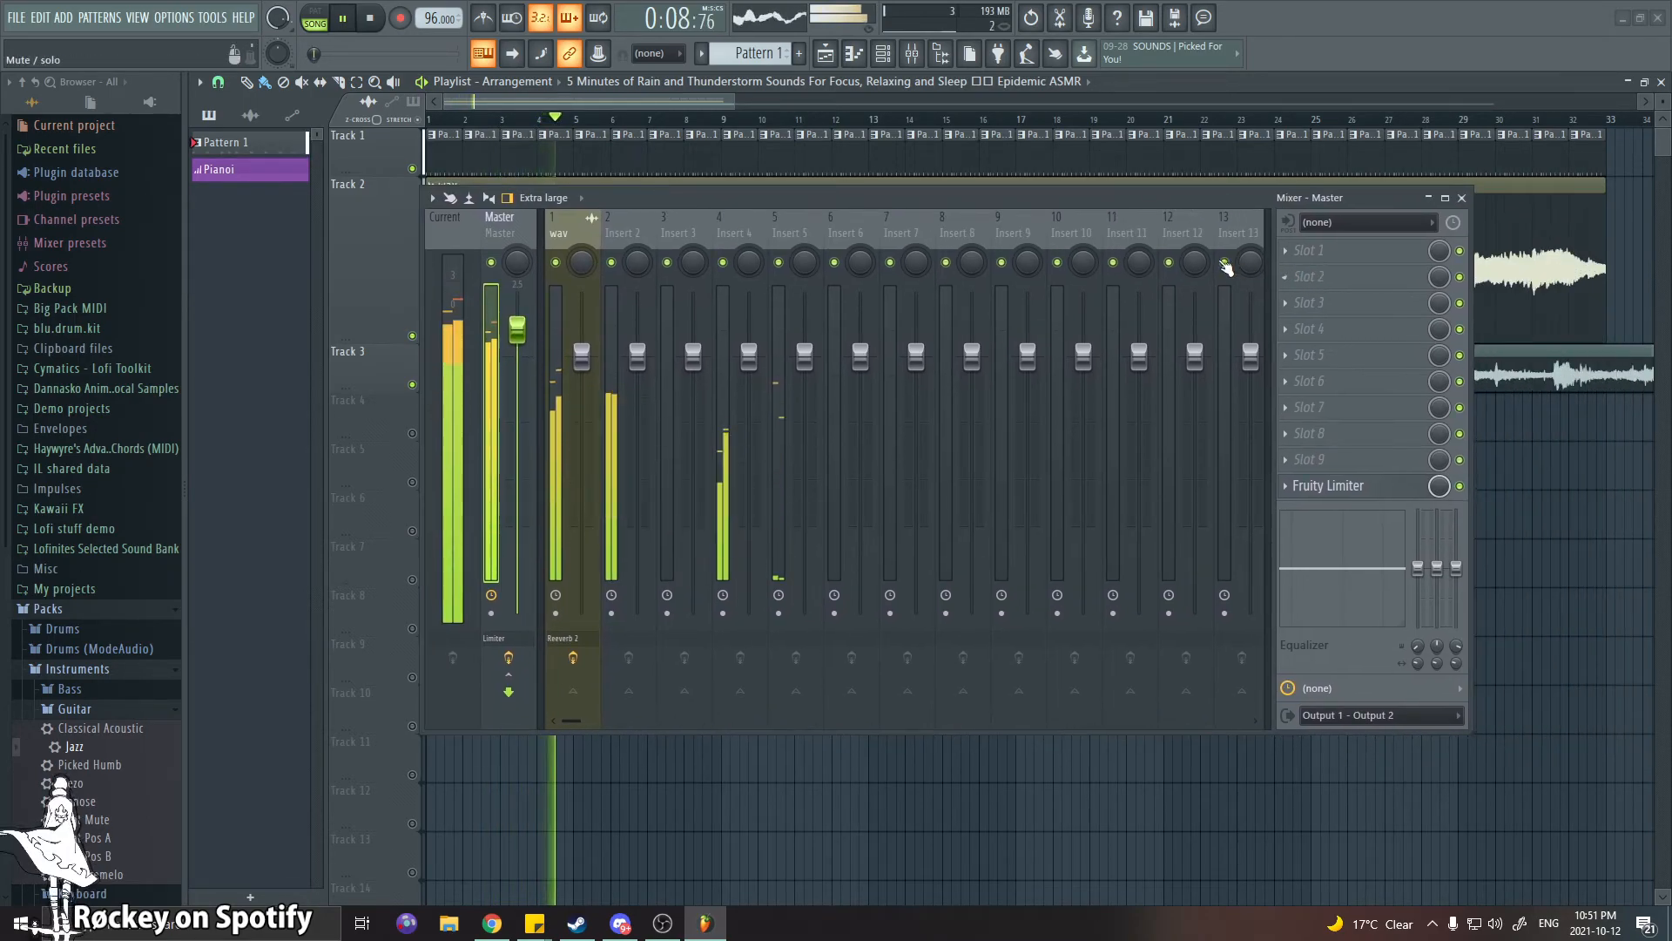
{"action": "left_click", "coordinate": [1306, 250]}
{"action": "mouse_move", "coordinate": [1309, 273]}
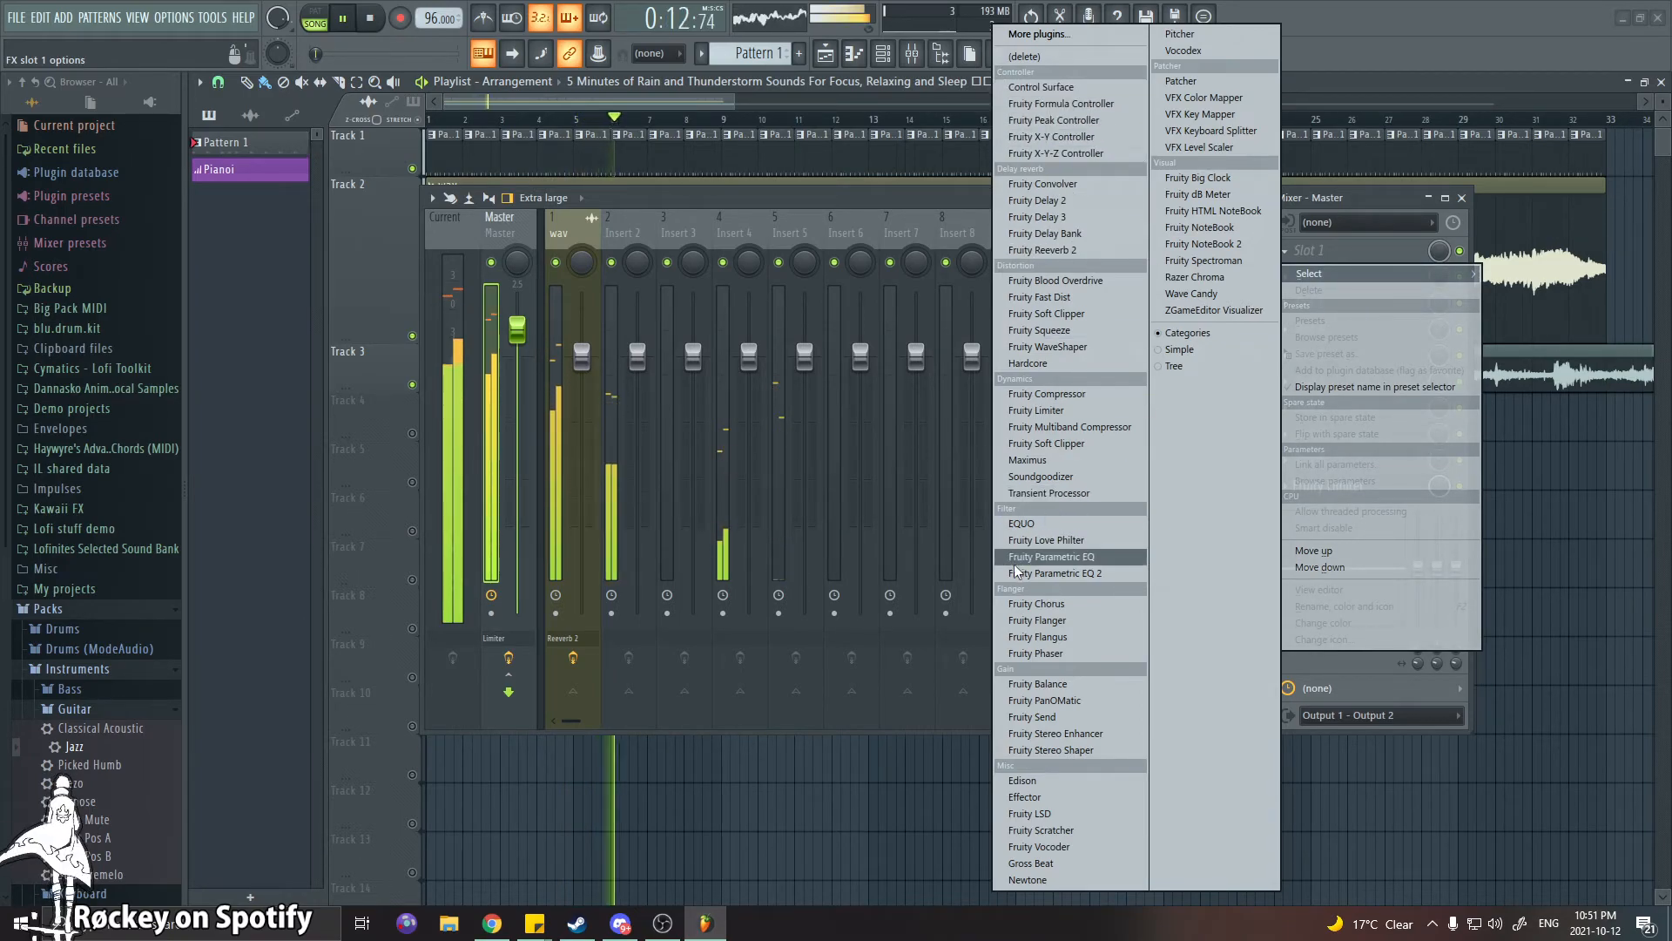
{"action": "left_click", "coordinate": [1036, 34]}
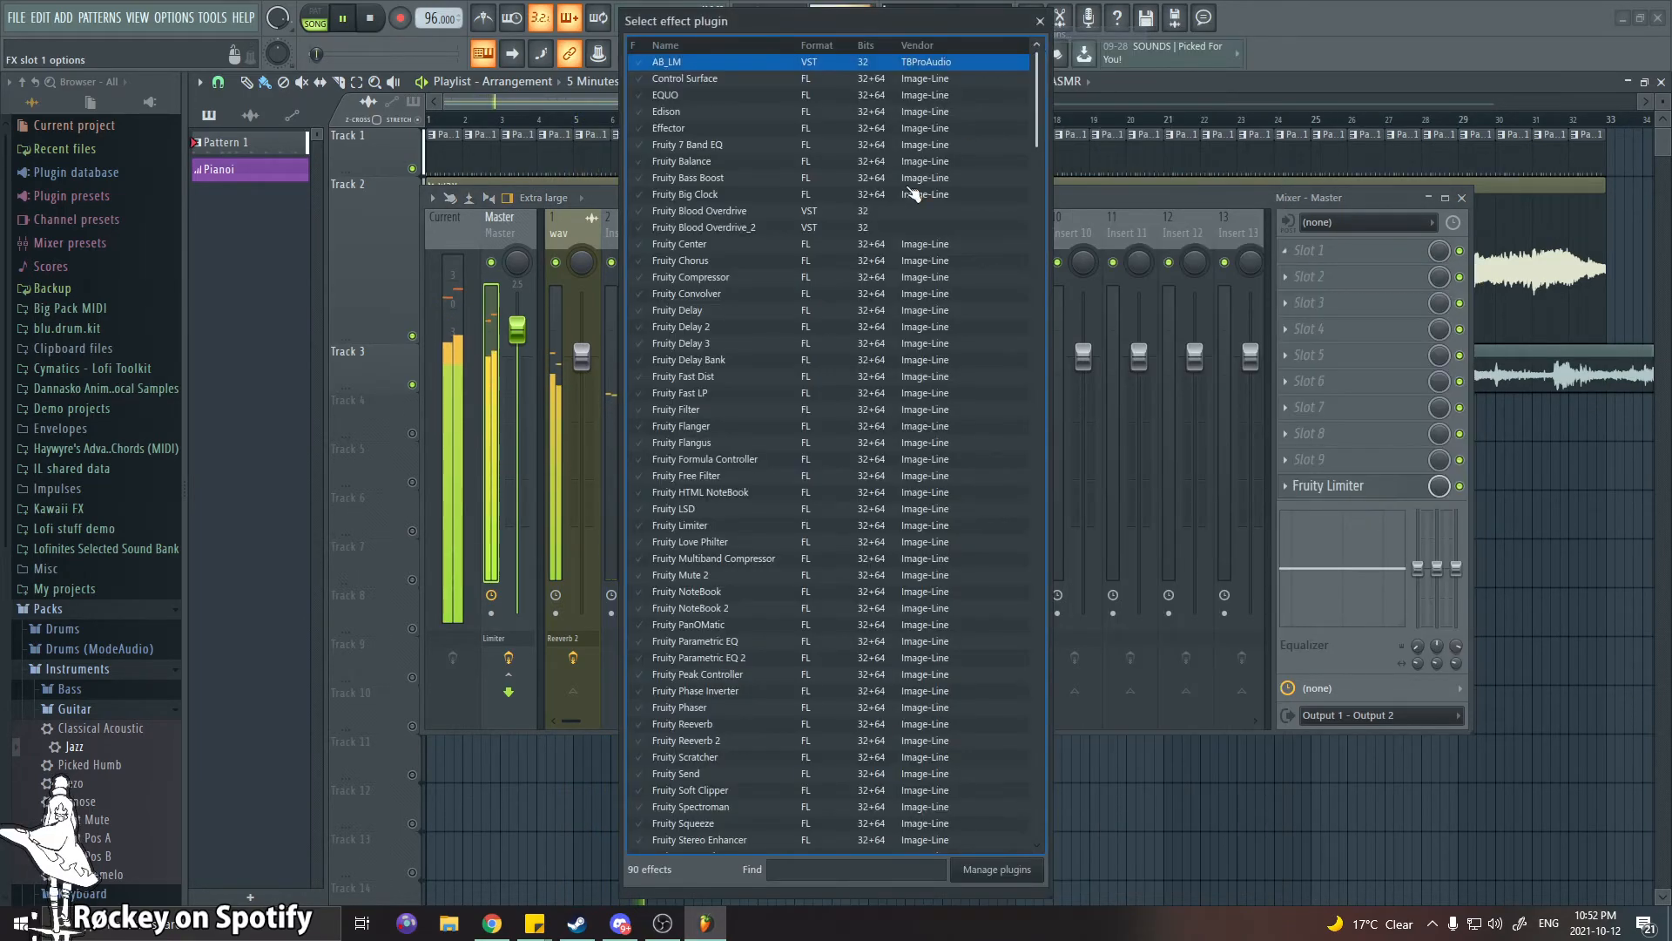
{"action": "left_click", "coordinate": [832, 868]}
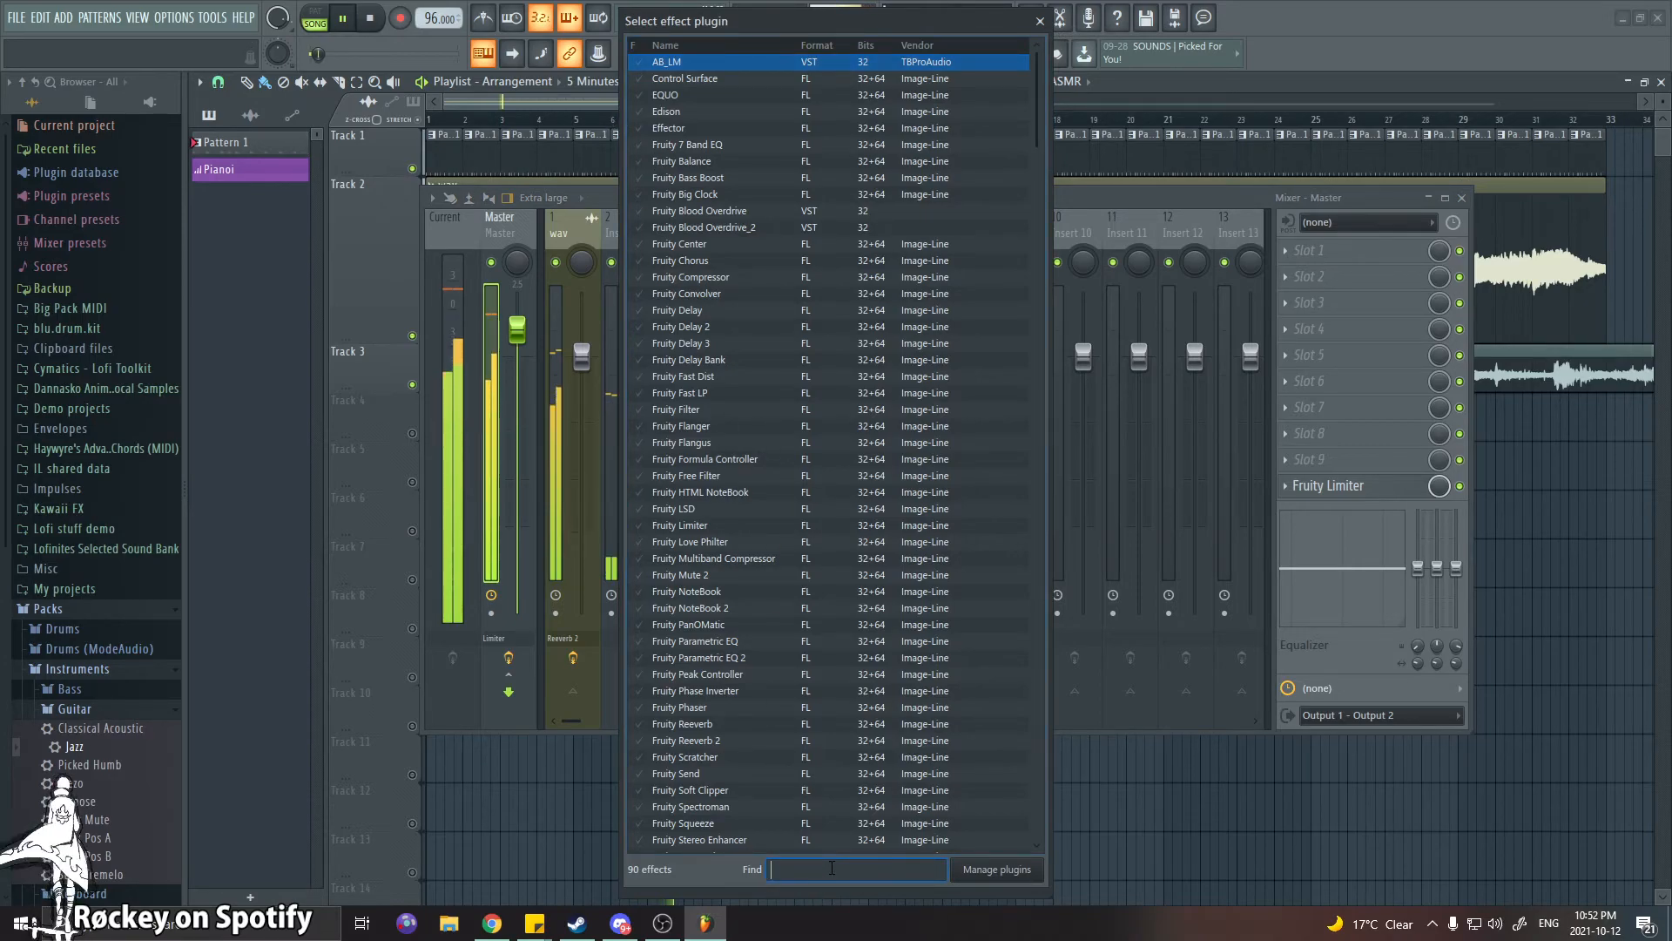
{"action": "type", "text": "vi"}
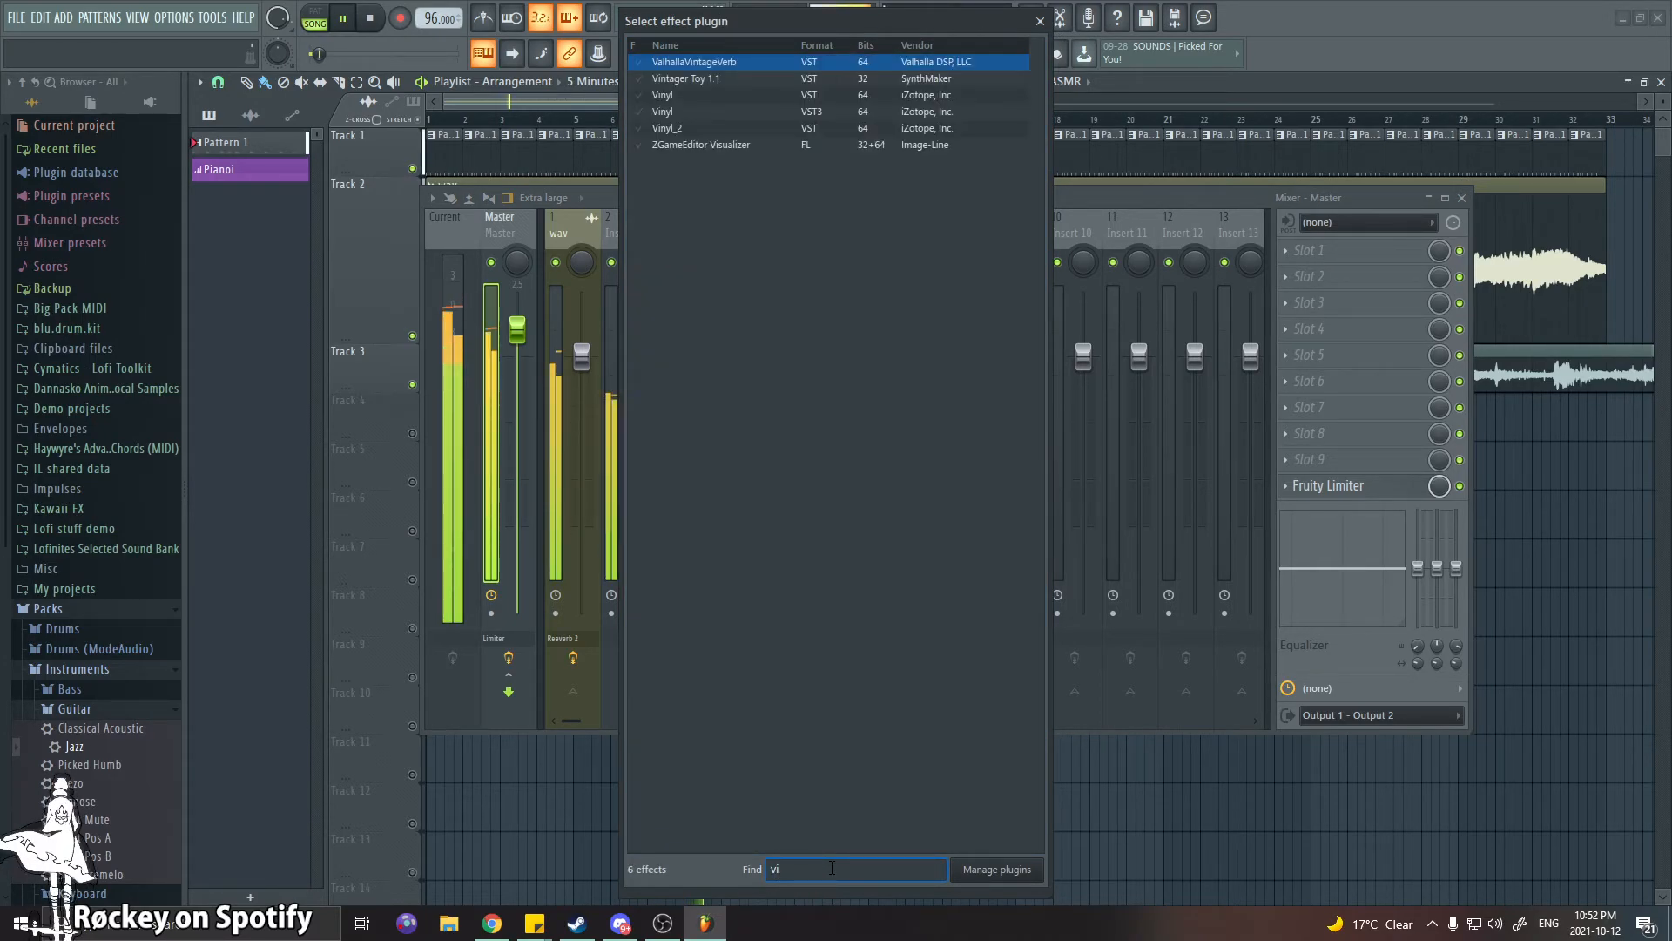
{"action": "double_click", "coordinate": [662, 129]}
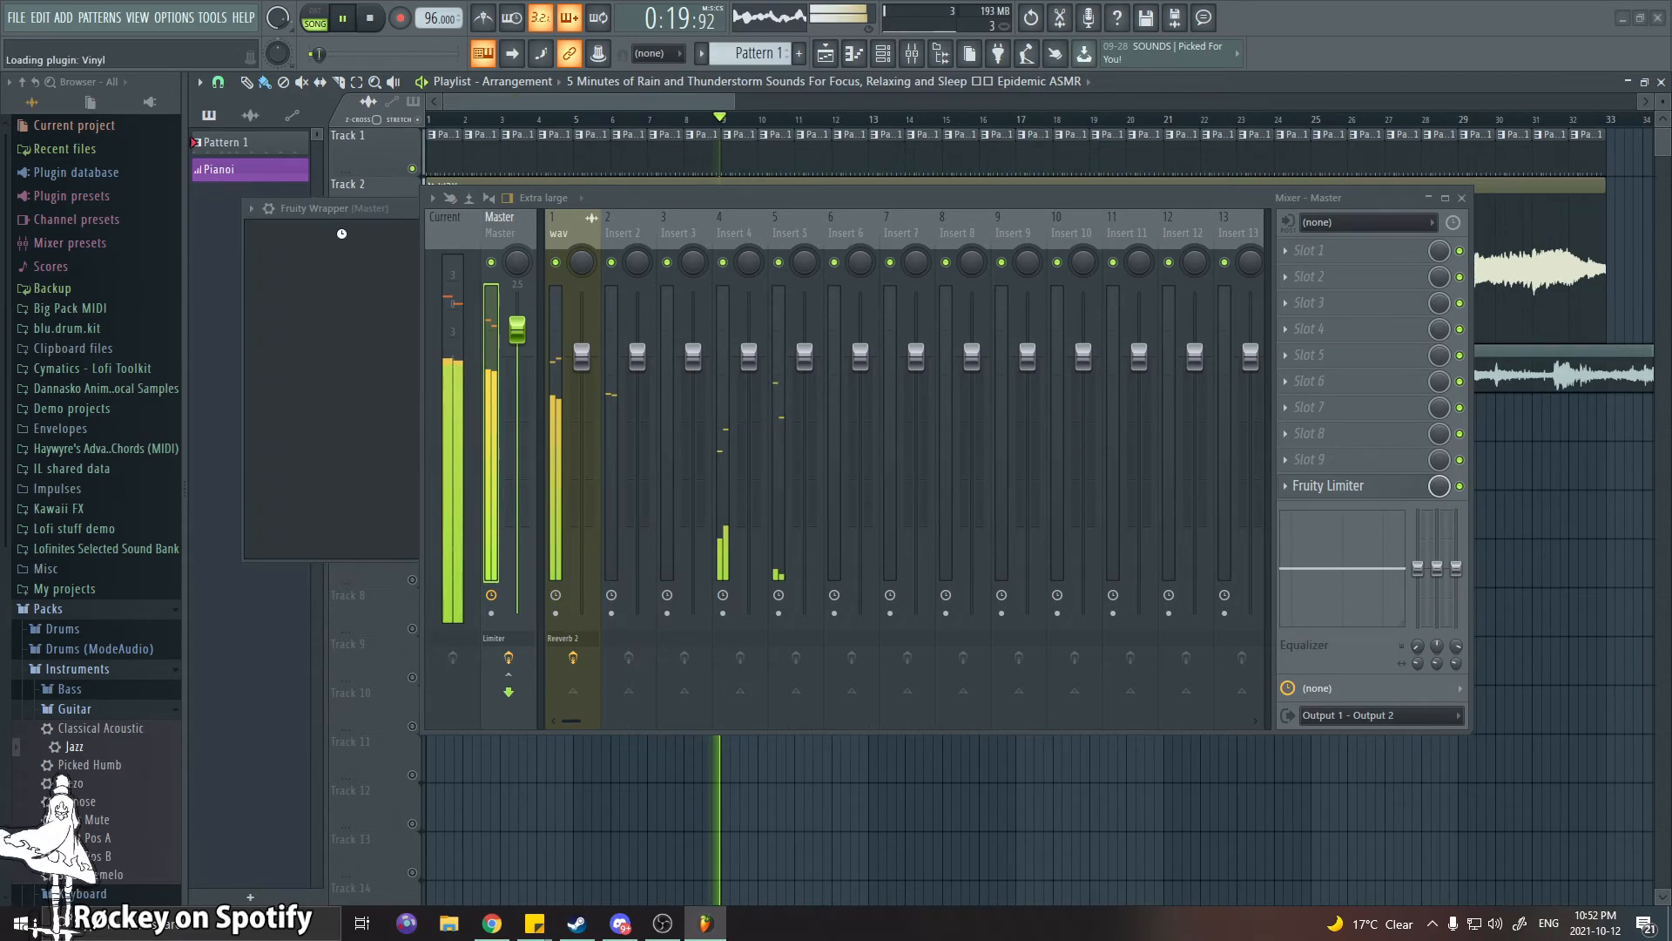
Audition Vinyl's 1930, 1950 and 1960 record years and settle on 1970
{"action": "left_click_drag", "start_coordinate": [649, 202], "coordinate": [1227, 233]}
{"action": "left_click", "coordinate": [552, 255]}
{"action": "left_click", "coordinate": [523, 256]}
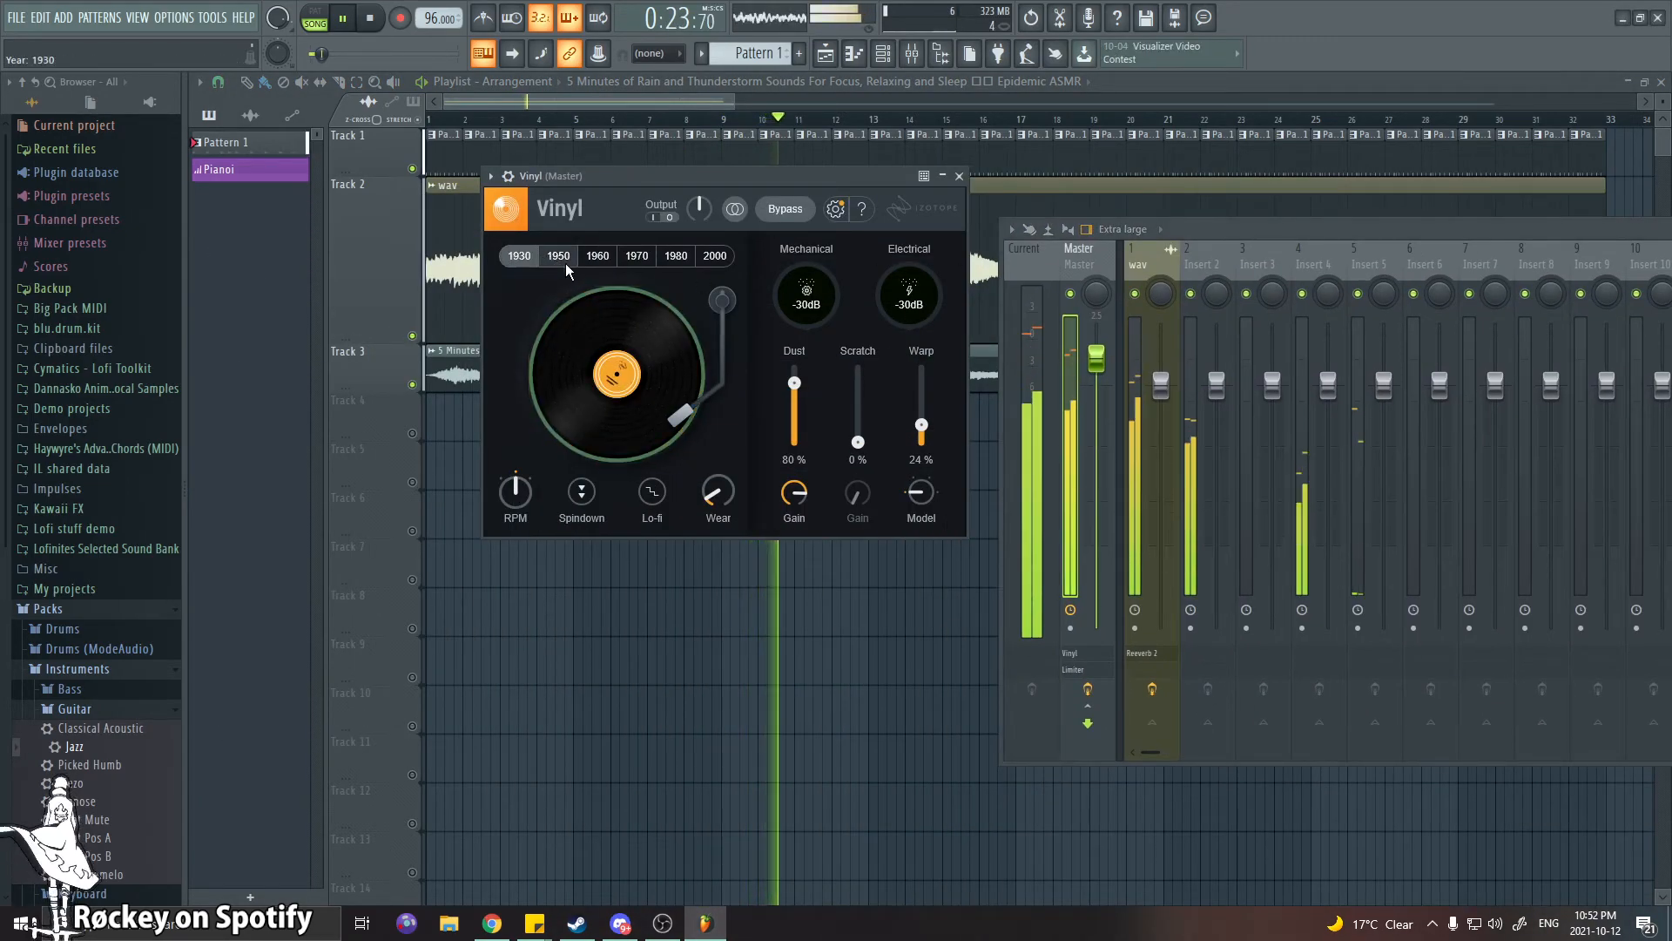
{"action": "left_click", "coordinate": [558, 257]}
{"action": "left_click", "coordinate": [600, 258]}
{"action": "left_click", "coordinate": [637, 256]}
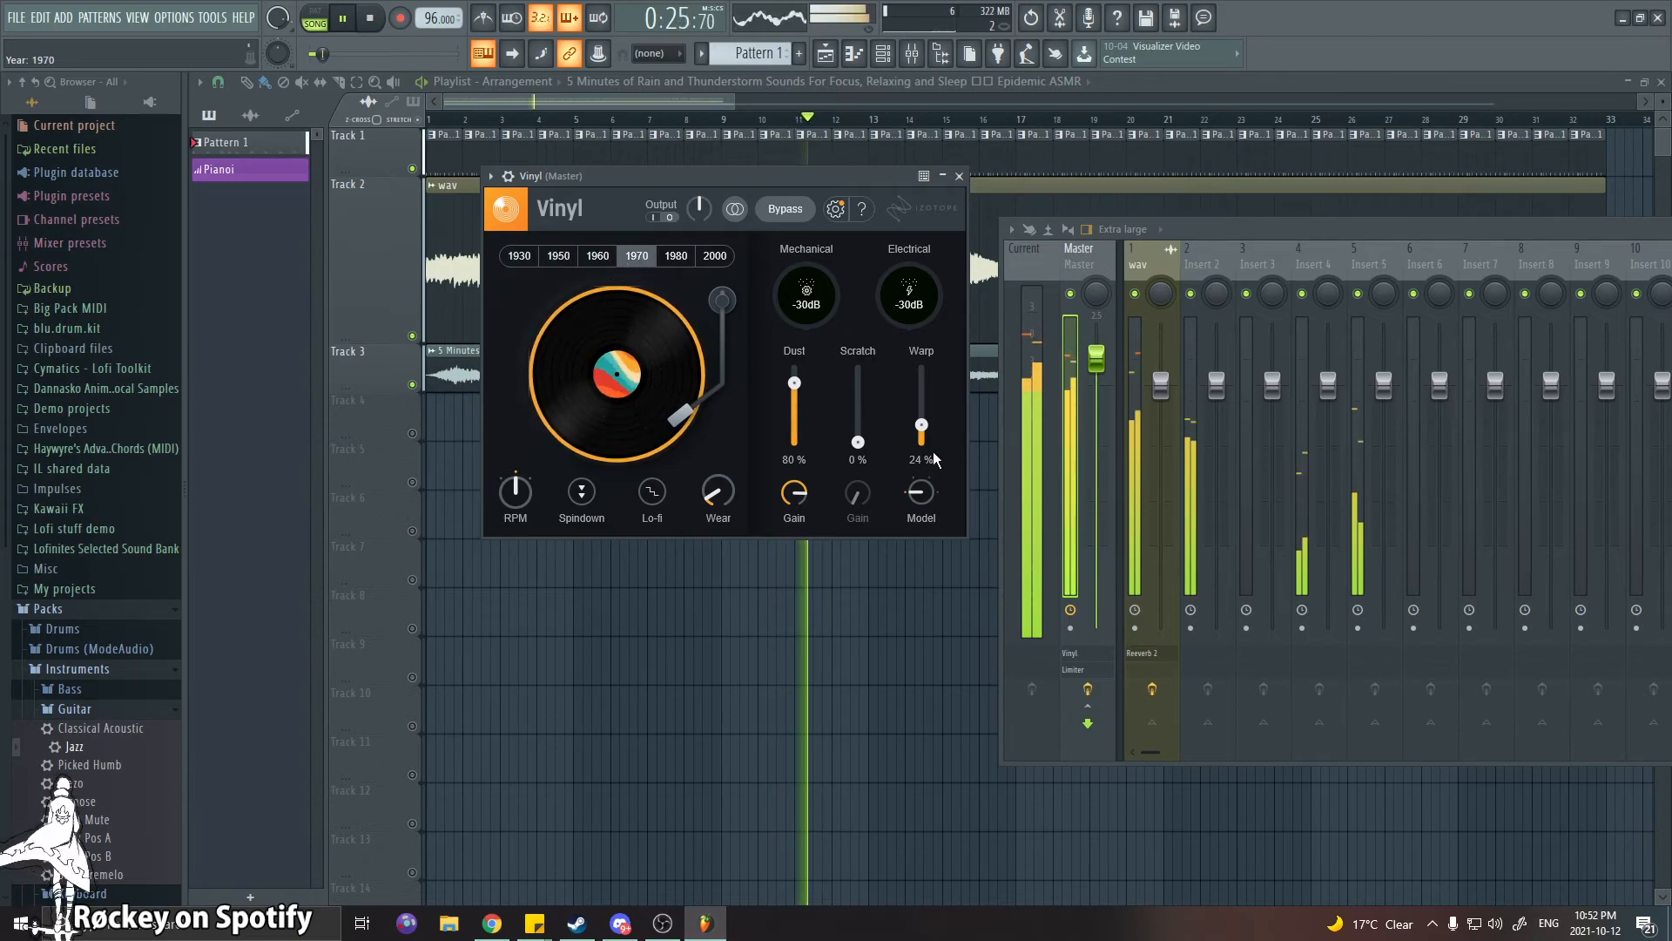
Set Vinyl's warp to 16% and dust to 60%, and close the plugin window
{"action": "left_click_drag", "start_coordinate": [921, 423], "coordinate": [922, 417]}
{"action": "left_click_drag", "start_coordinate": [794, 383], "coordinate": [798, 406]}
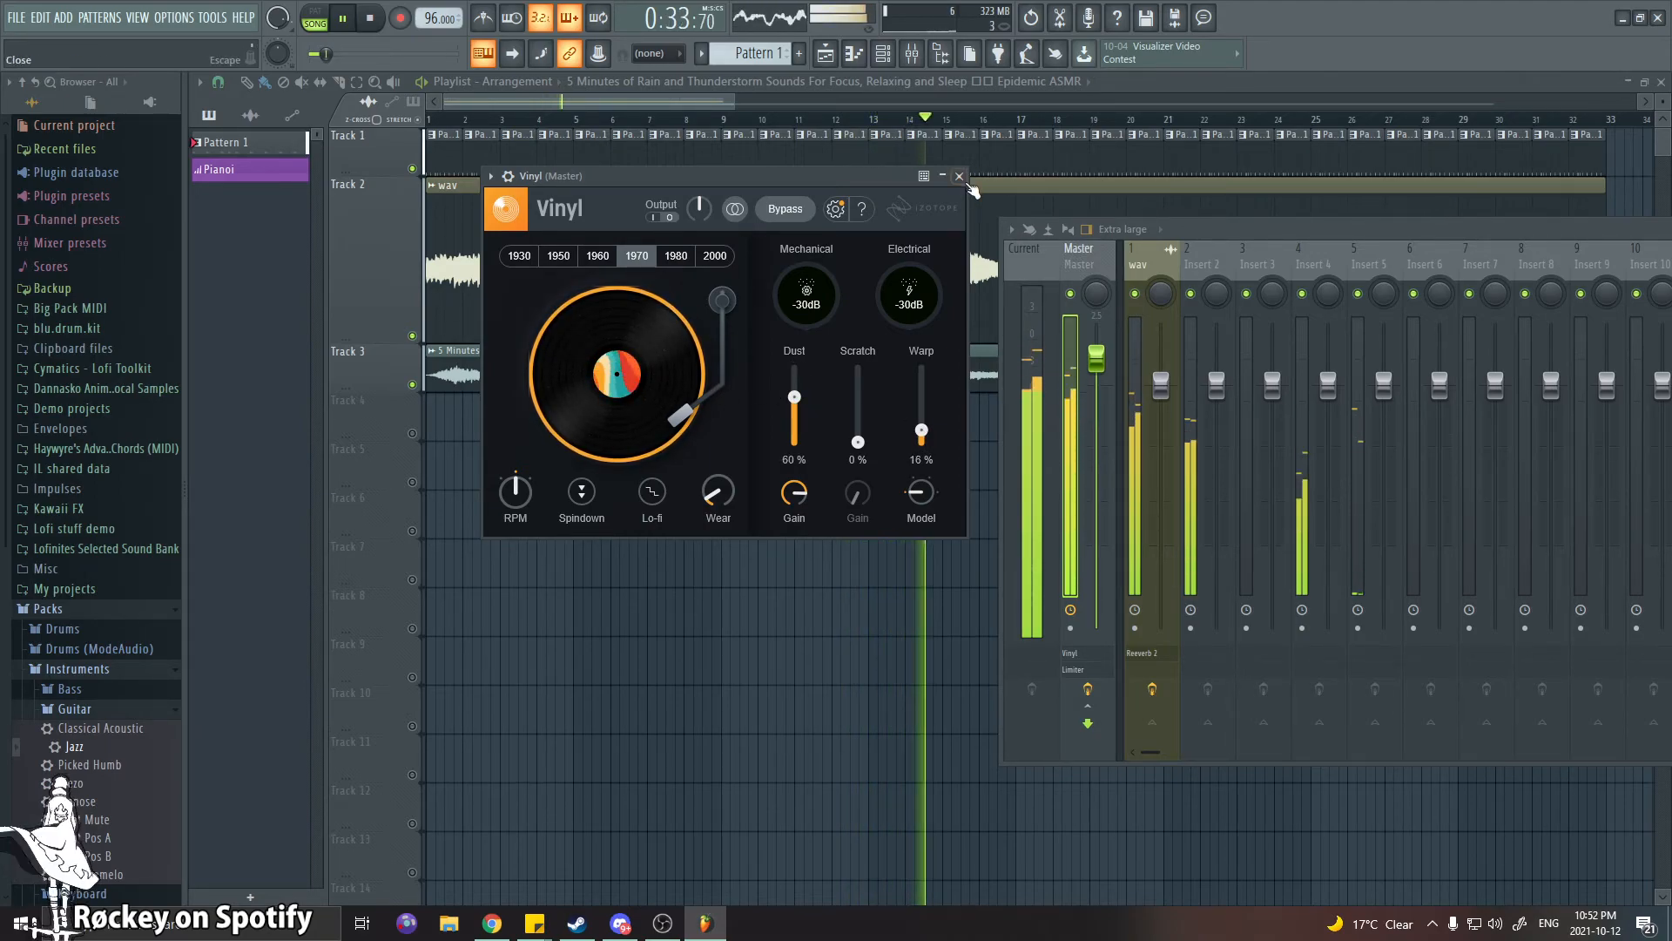
{"action": "left_click", "coordinate": [960, 177]}
Close the Mixer with playback stopped, and collapse the Guitar folder in the browser
{"action": "left_click_drag", "start_coordinate": [1207, 230], "coordinate": [610, 217]}
{"action": "left_click", "coordinate": [1448, 217]}
{"action": "key", "text": "space"}
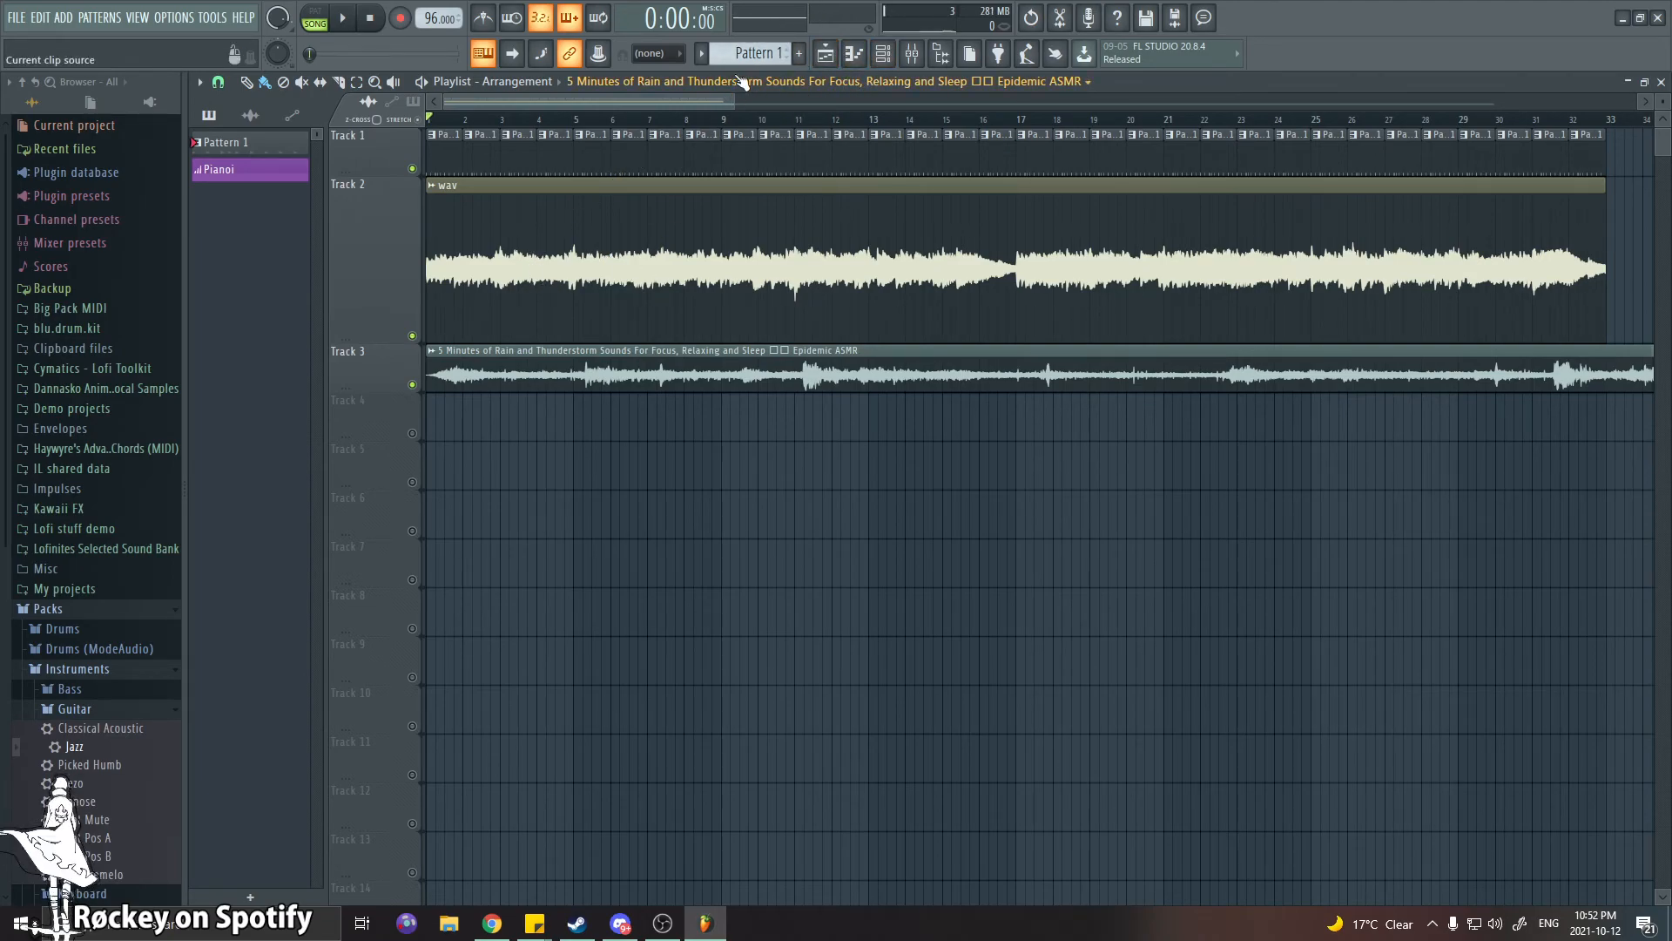
{"action": "left_click", "coordinate": [103, 710]}
Demonstrate muting and soloing playlist Track 2 by switching each state on and off
{"action": "left_click", "coordinate": [413, 336]}
{"action": "left_click", "coordinate": [413, 337]}
{"action": "right_click", "coordinate": [413, 336]}
{"action": "right_click", "coordinate": [413, 336]}
{"action": "right_click", "coordinate": [413, 337]}
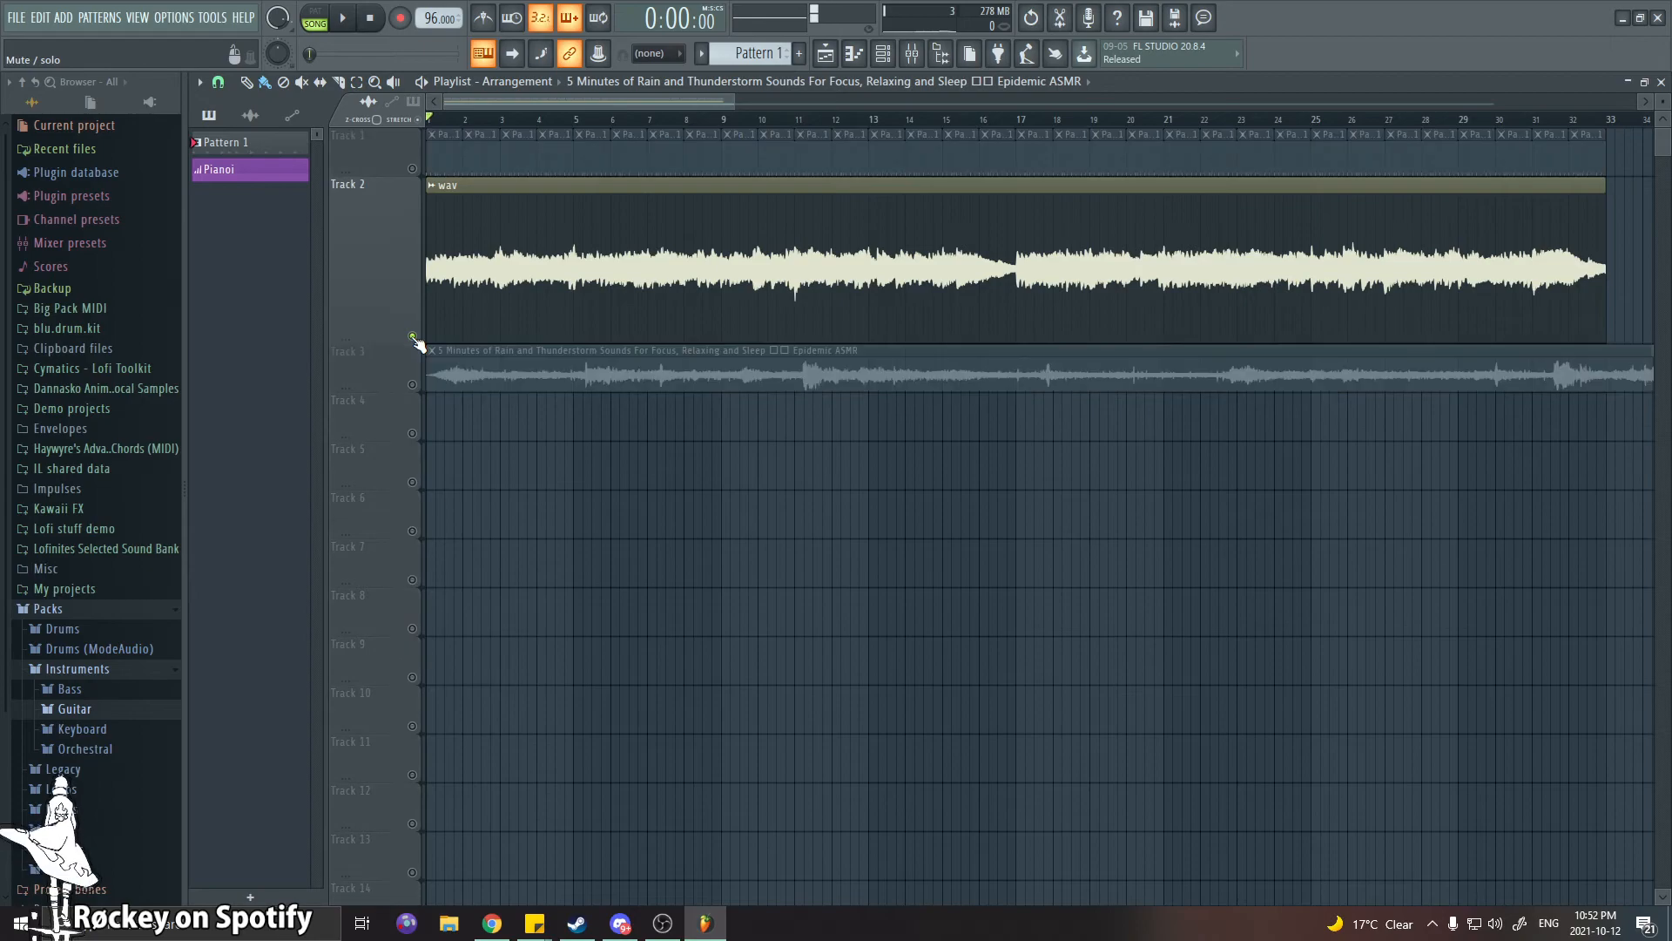
{"action": "right_click", "coordinate": [413, 337]}
{"action": "right_click", "coordinate": [412, 336]}
{"action": "right_click", "coordinate": [413, 336]}
{"action": "left_click", "coordinate": [413, 336]}
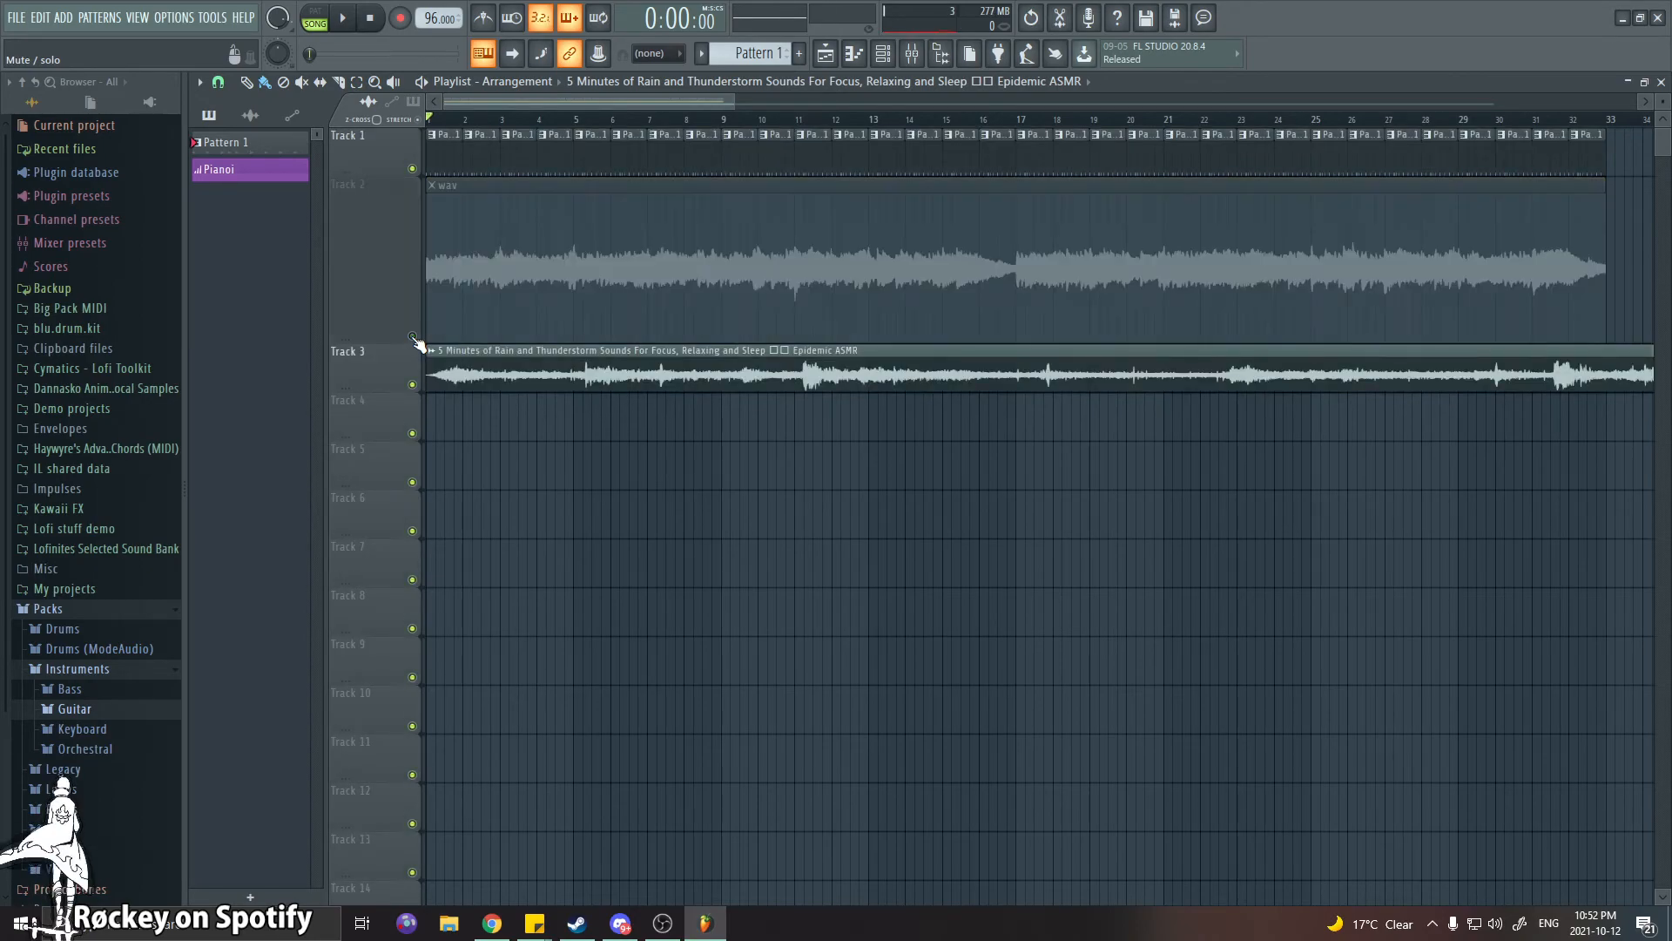
{"action": "left_click", "coordinate": [413, 336]}
{"action": "left_click", "coordinate": [413, 336]}
{"action": "left_click", "coordinate": [413, 336]}
Mute and unmute playlist Track 3 with the rain sample
{"action": "left_click", "coordinate": [413, 384]}
{"action": "left_click", "coordinate": [413, 384]}
{"action": "left_click", "coordinate": [413, 384]}
{"action": "left_click", "coordinate": [413, 384]}
Play the song while muting and unmuting Track 2 and soloing and unsoloing Track 1, and stop playback
{"action": "key", "text": "space"}
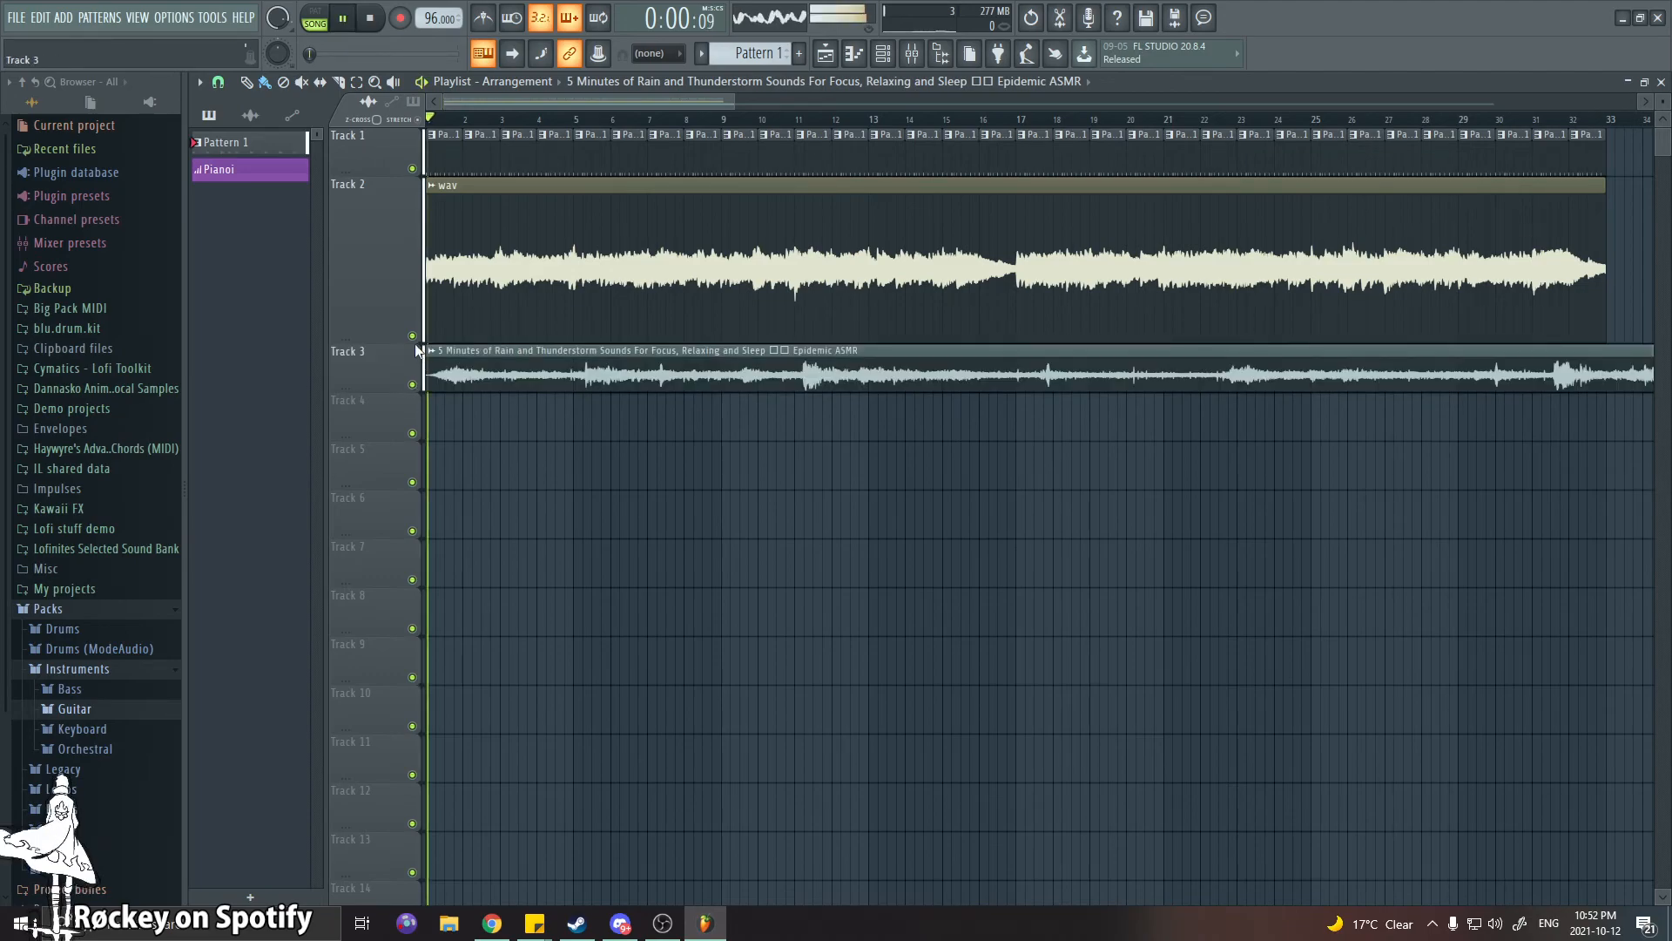
{"action": "left_click", "coordinate": [414, 337]}
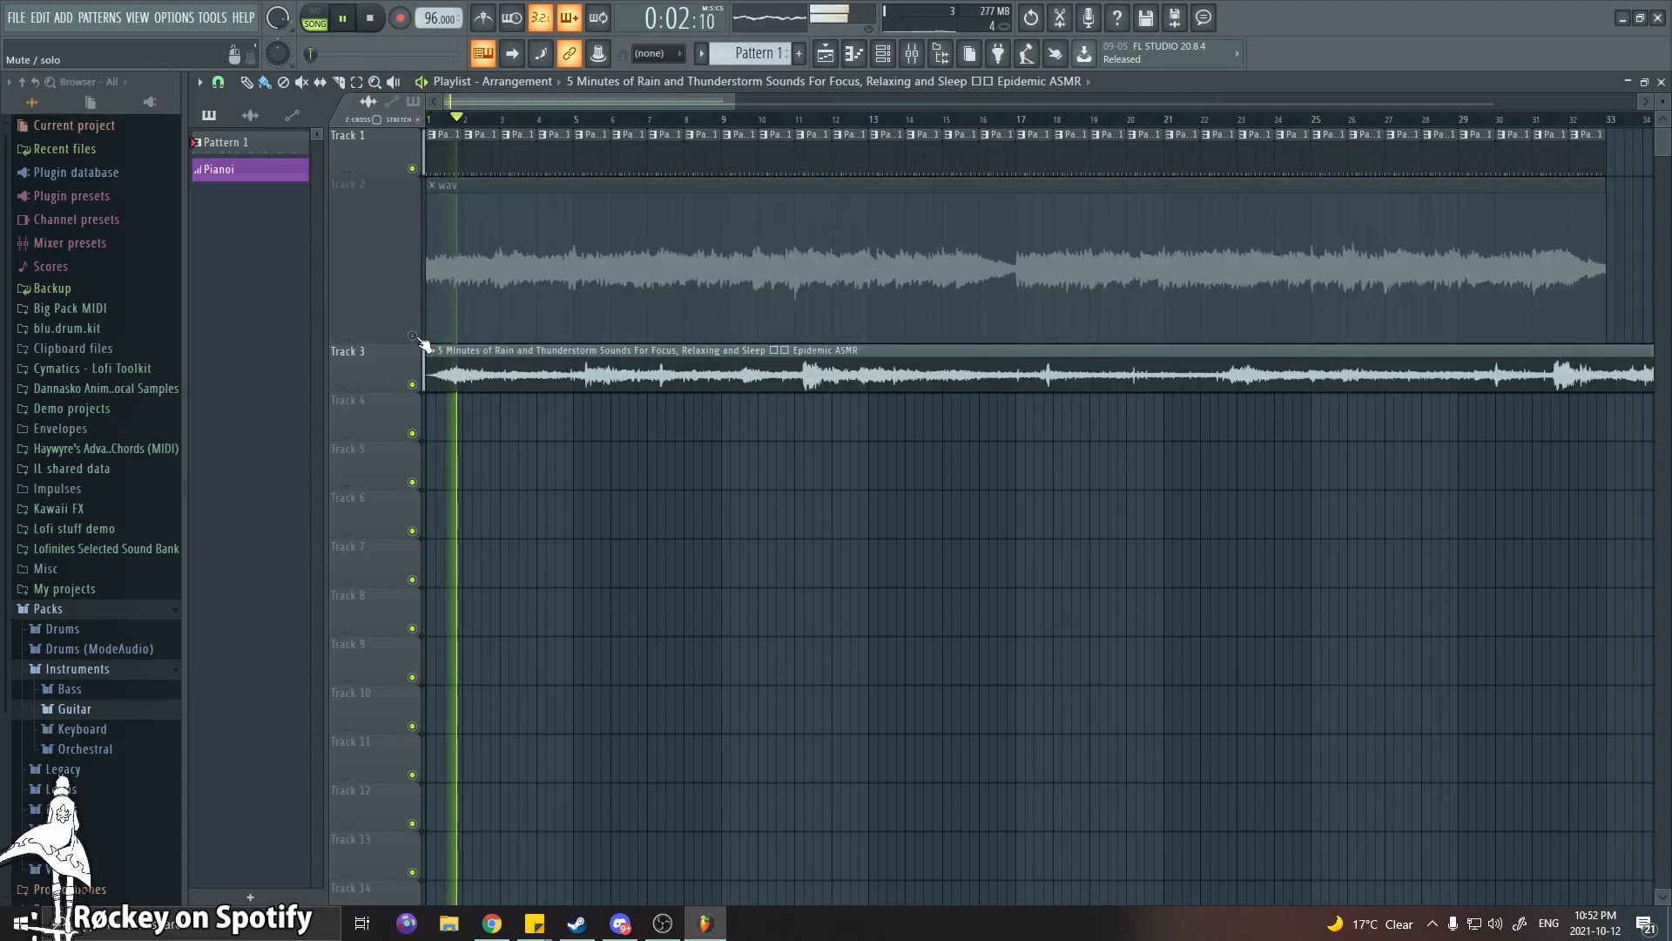
{"action": "left_click", "coordinate": [413, 336]}
{"action": "right_click", "coordinate": [413, 168]}
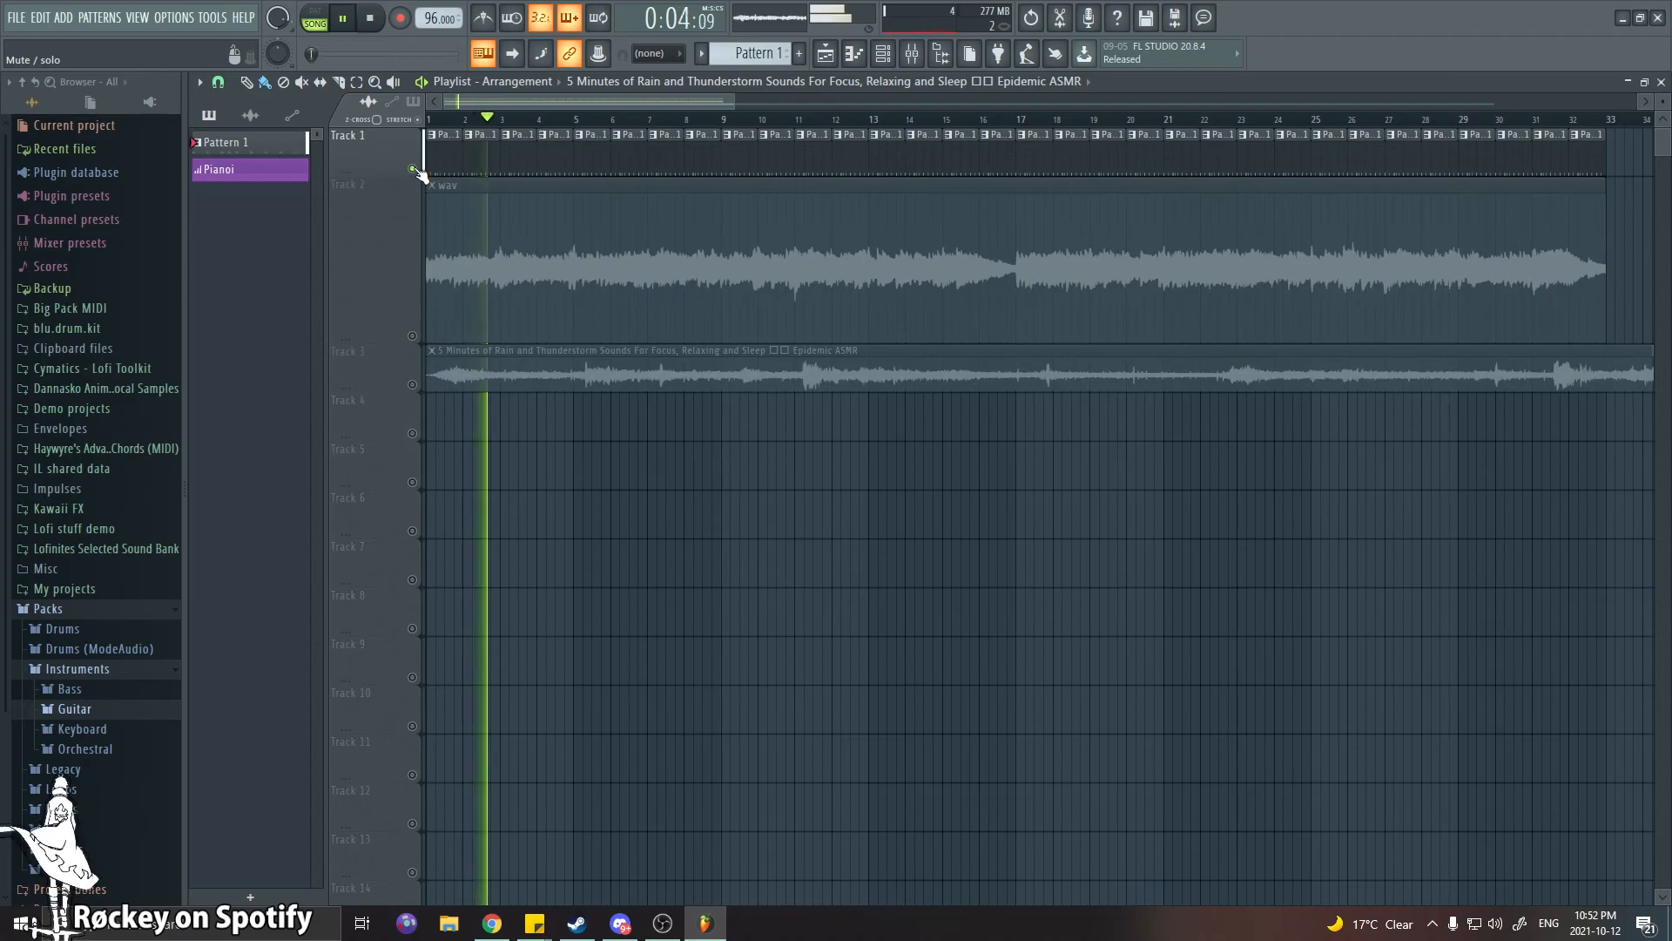
{"action": "right_click", "coordinate": [414, 168]}
{"action": "right_click", "coordinate": [414, 168]}
{"action": "right_click", "coordinate": [414, 168]}
{"action": "key", "text": "space"}
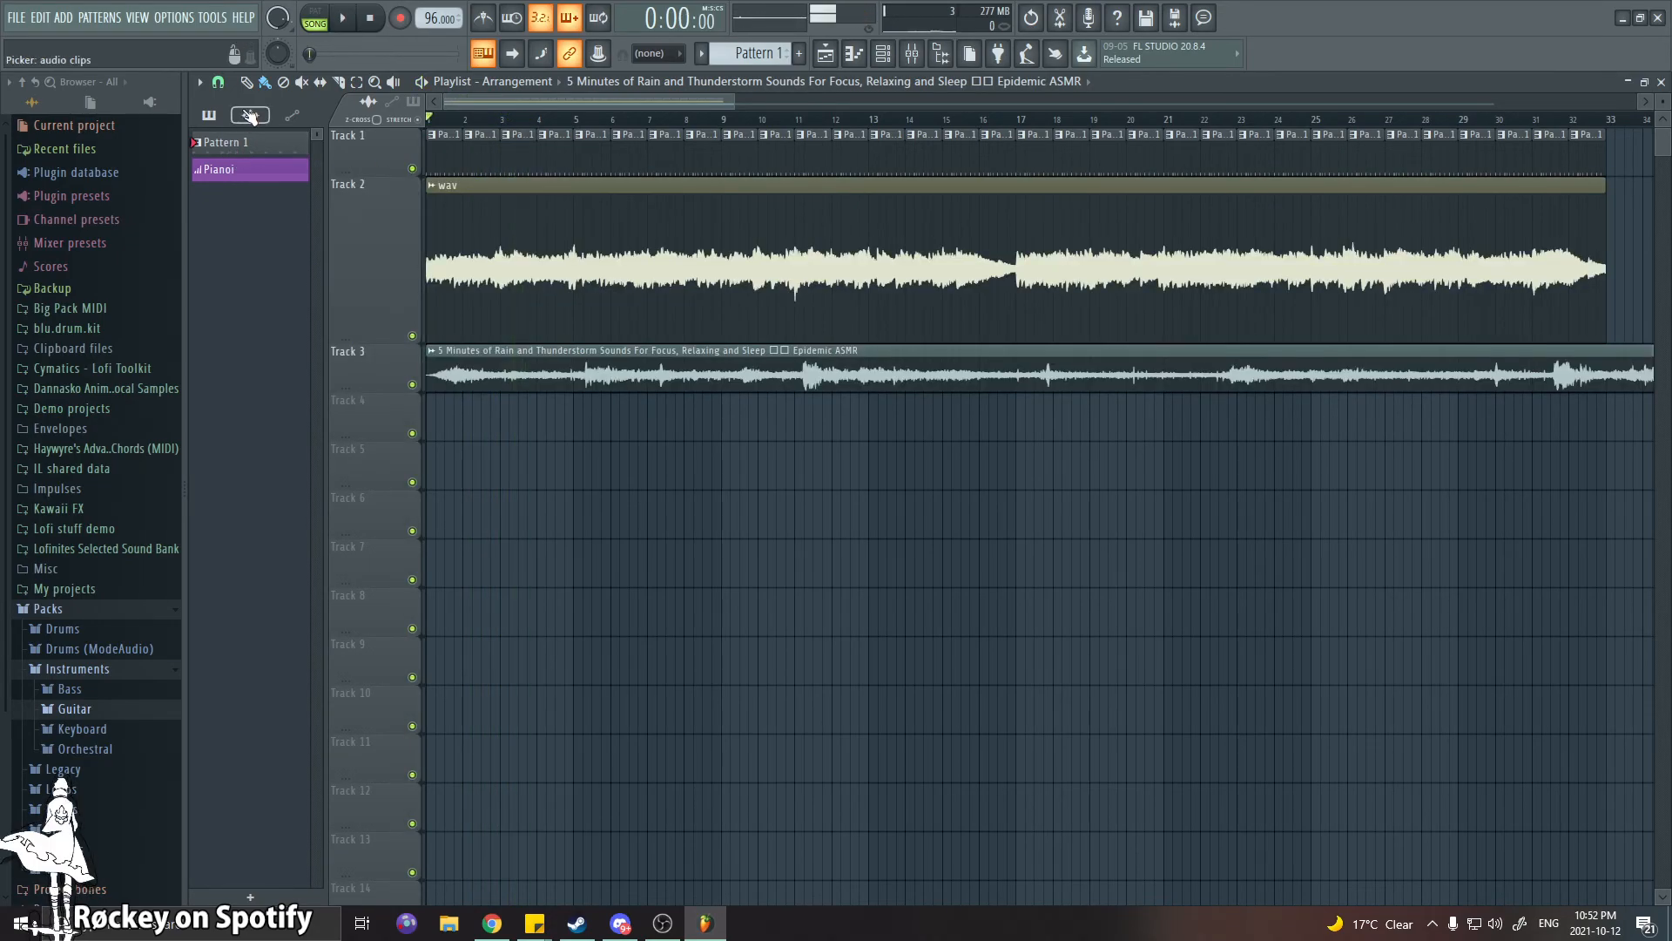
Delete the rain clip from Track 3 and undo the deletion
{"action": "right_click", "coordinate": [257, 143]}
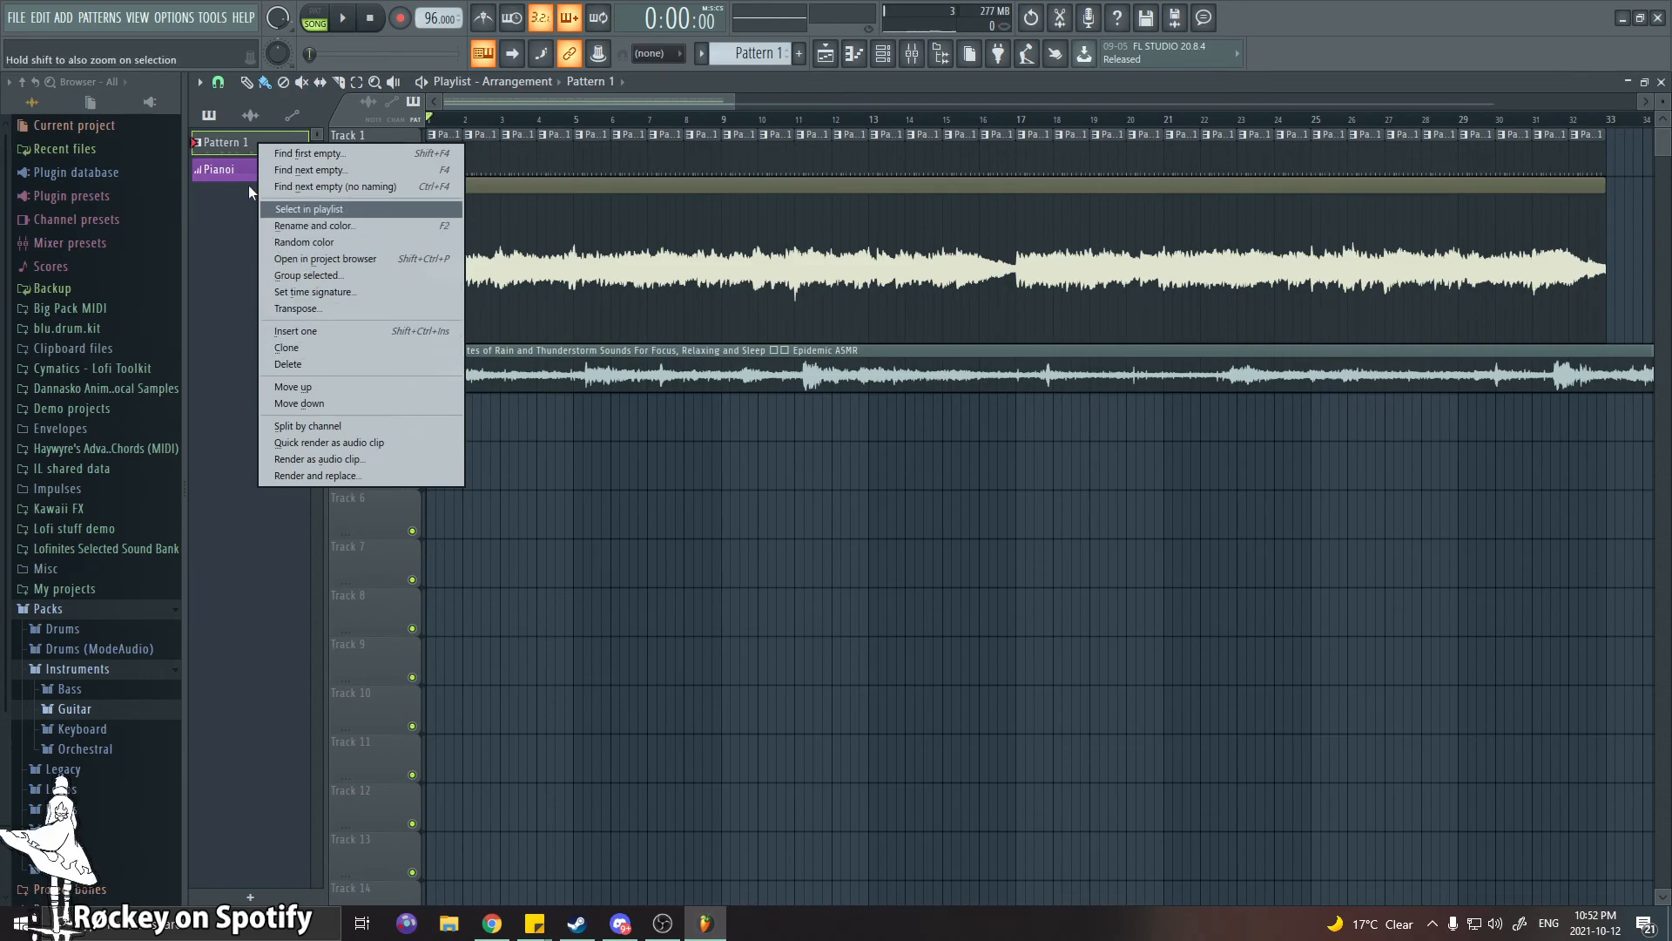
{"action": "left_click", "coordinate": [620, 493]}
{"action": "right_click", "coordinate": [640, 512]}
{"action": "right_click", "coordinate": [571, 380]}
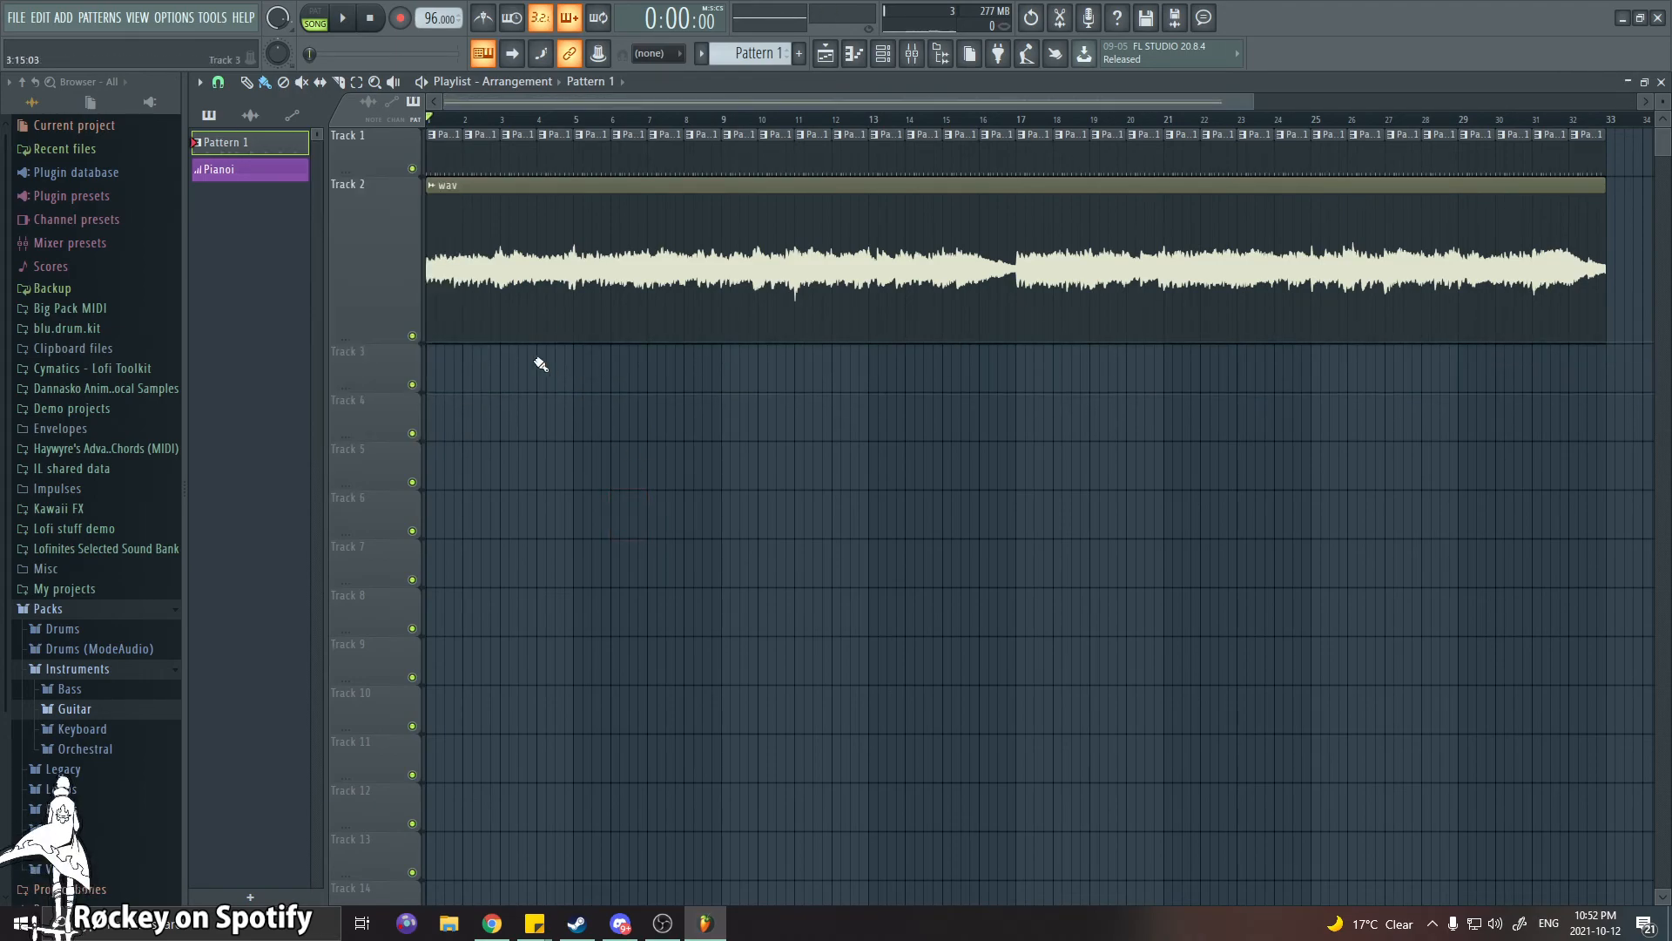
{"action": "key", "text": "ctrl+z"}
Change the color of the rain clip on Track 3 to green
{"action": "left_click", "coordinate": [430, 352]}
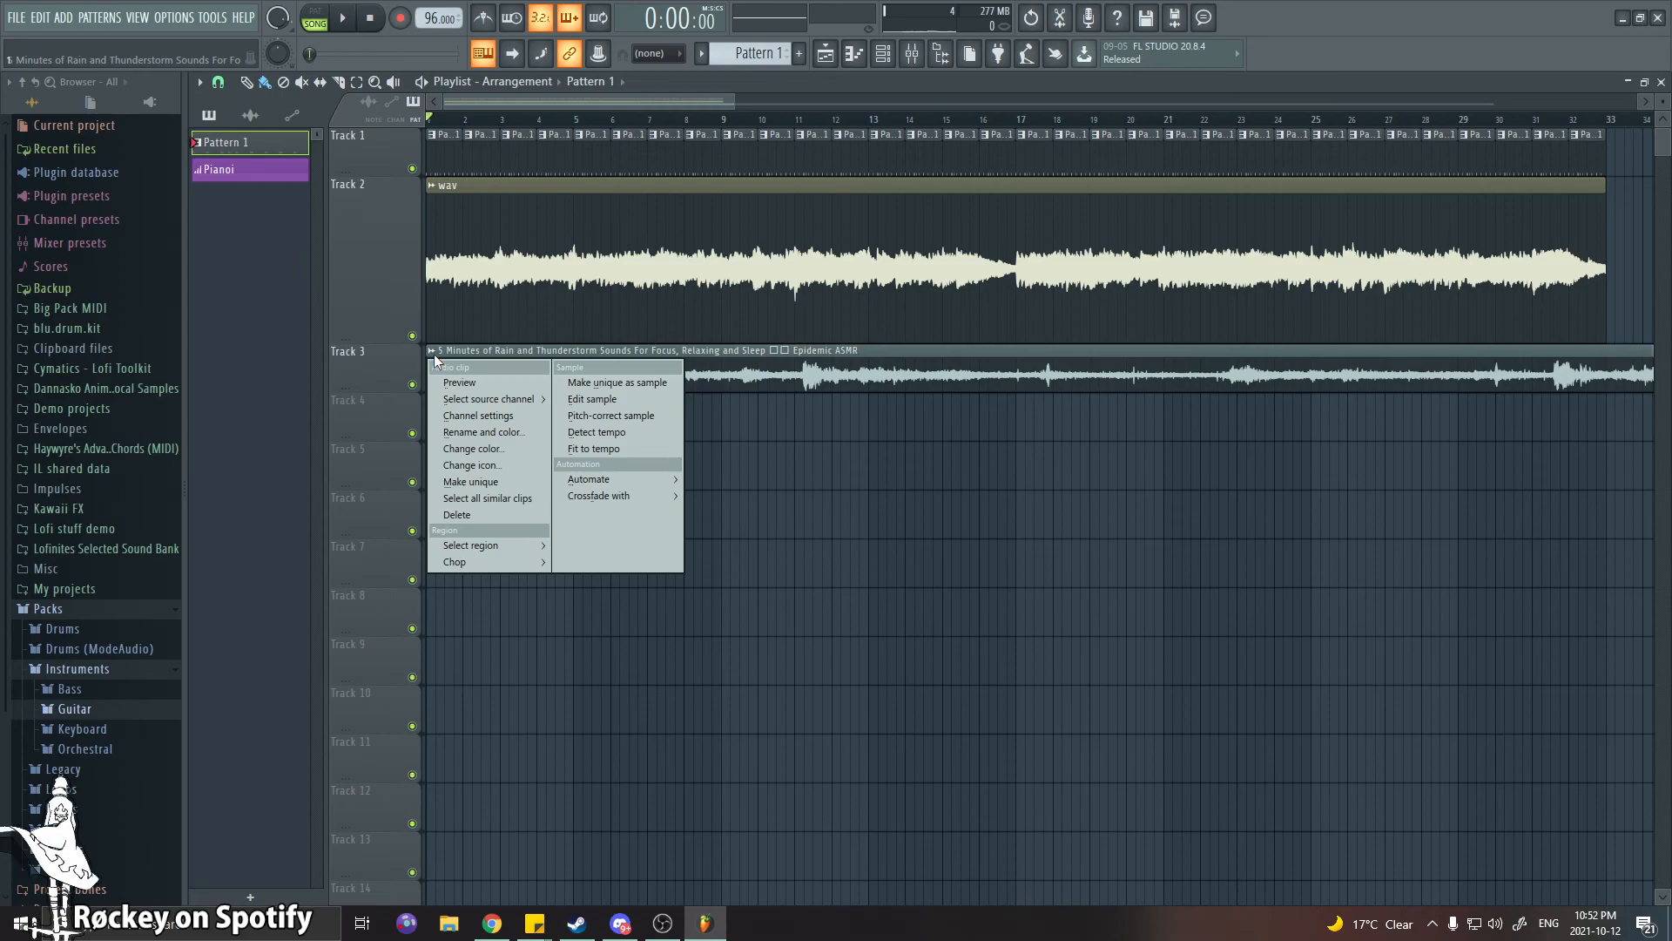
{"action": "left_click", "coordinate": [479, 447]}
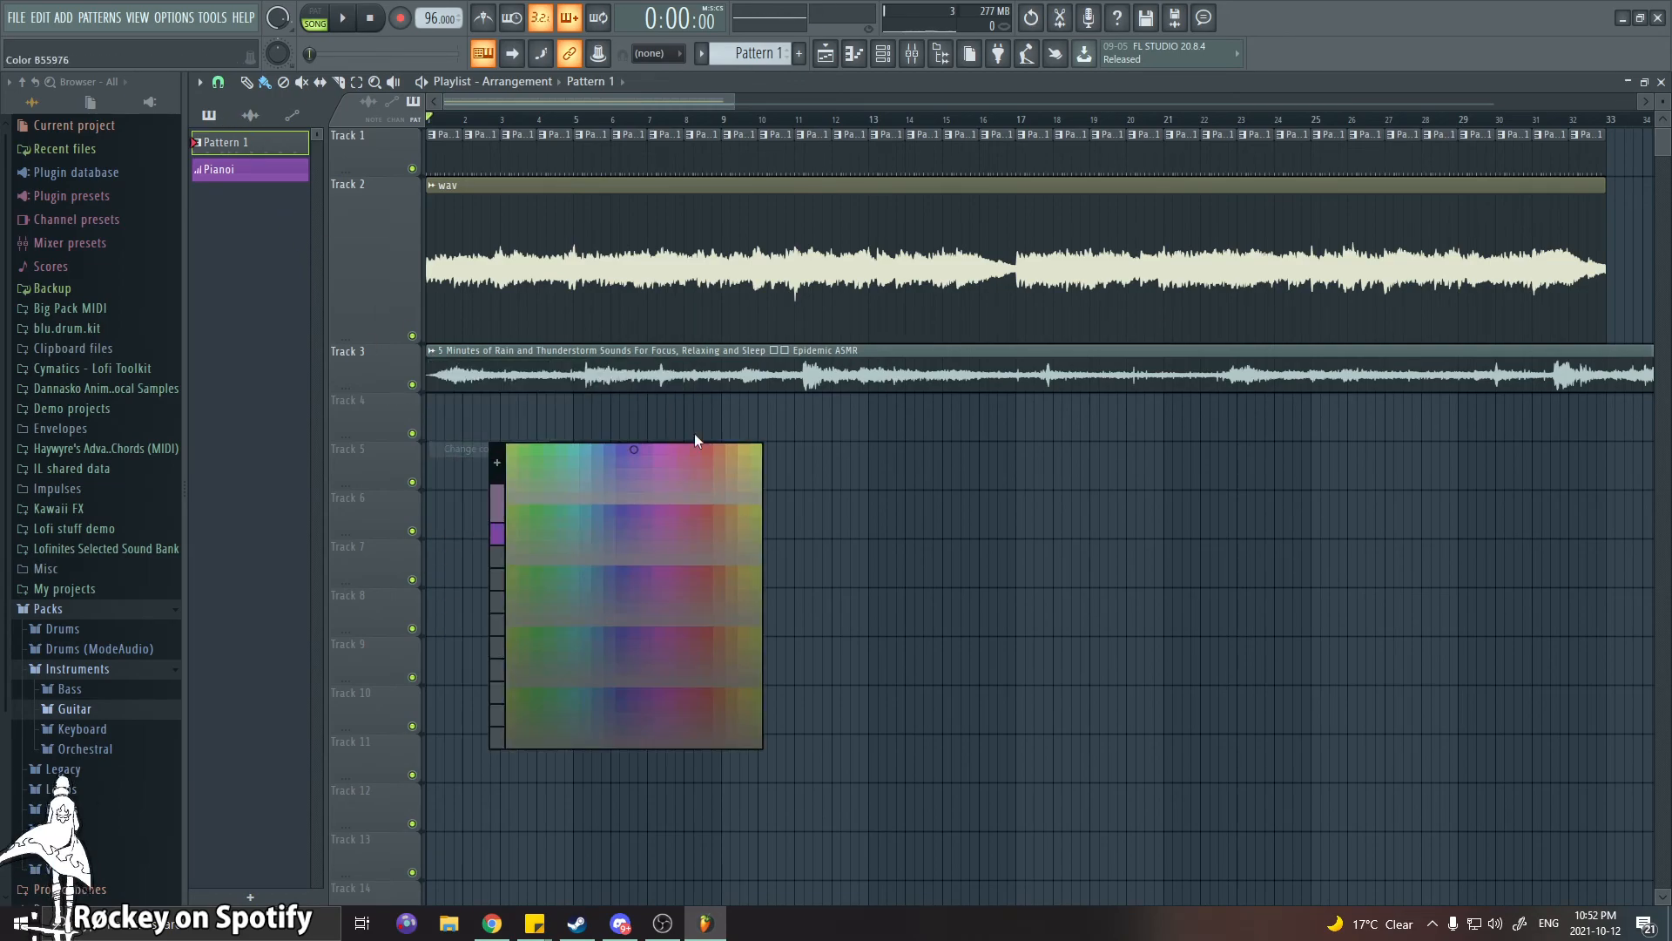
{"action": "left_click", "coordinate": [567, 447]}
Give the rain clip a thumbs-up icon and show the audio clips in the playlist picker
{"action": "left_click", "coordinate": [432, 352]}
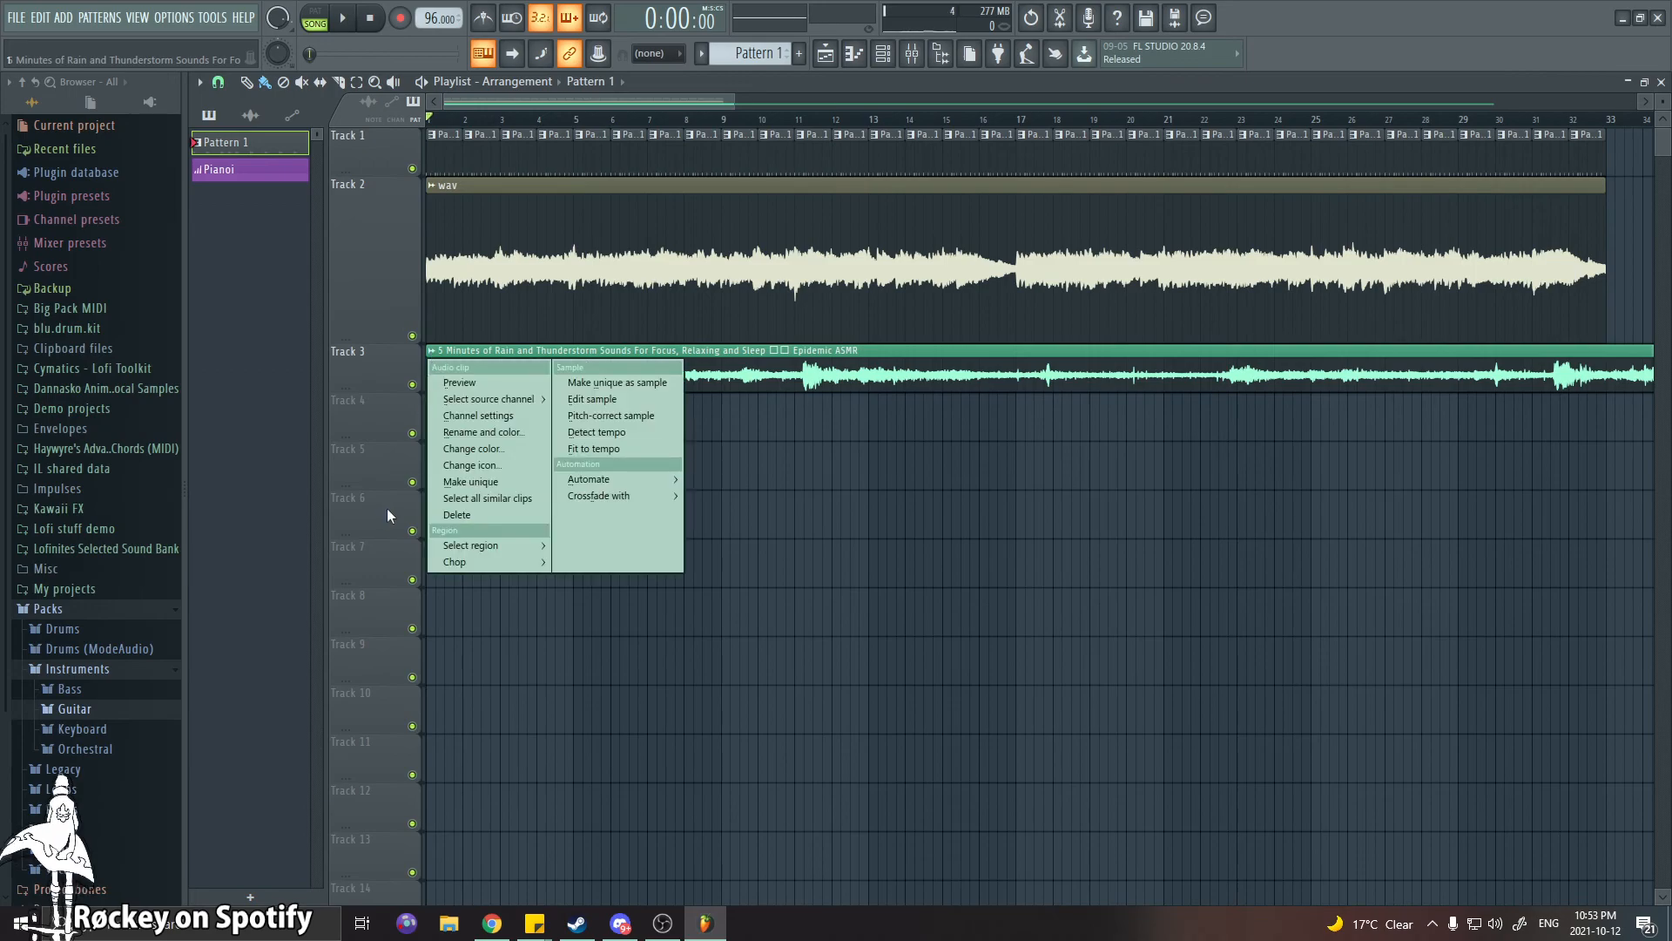
{"action": "left_click", "coordinate": [469, 467]}
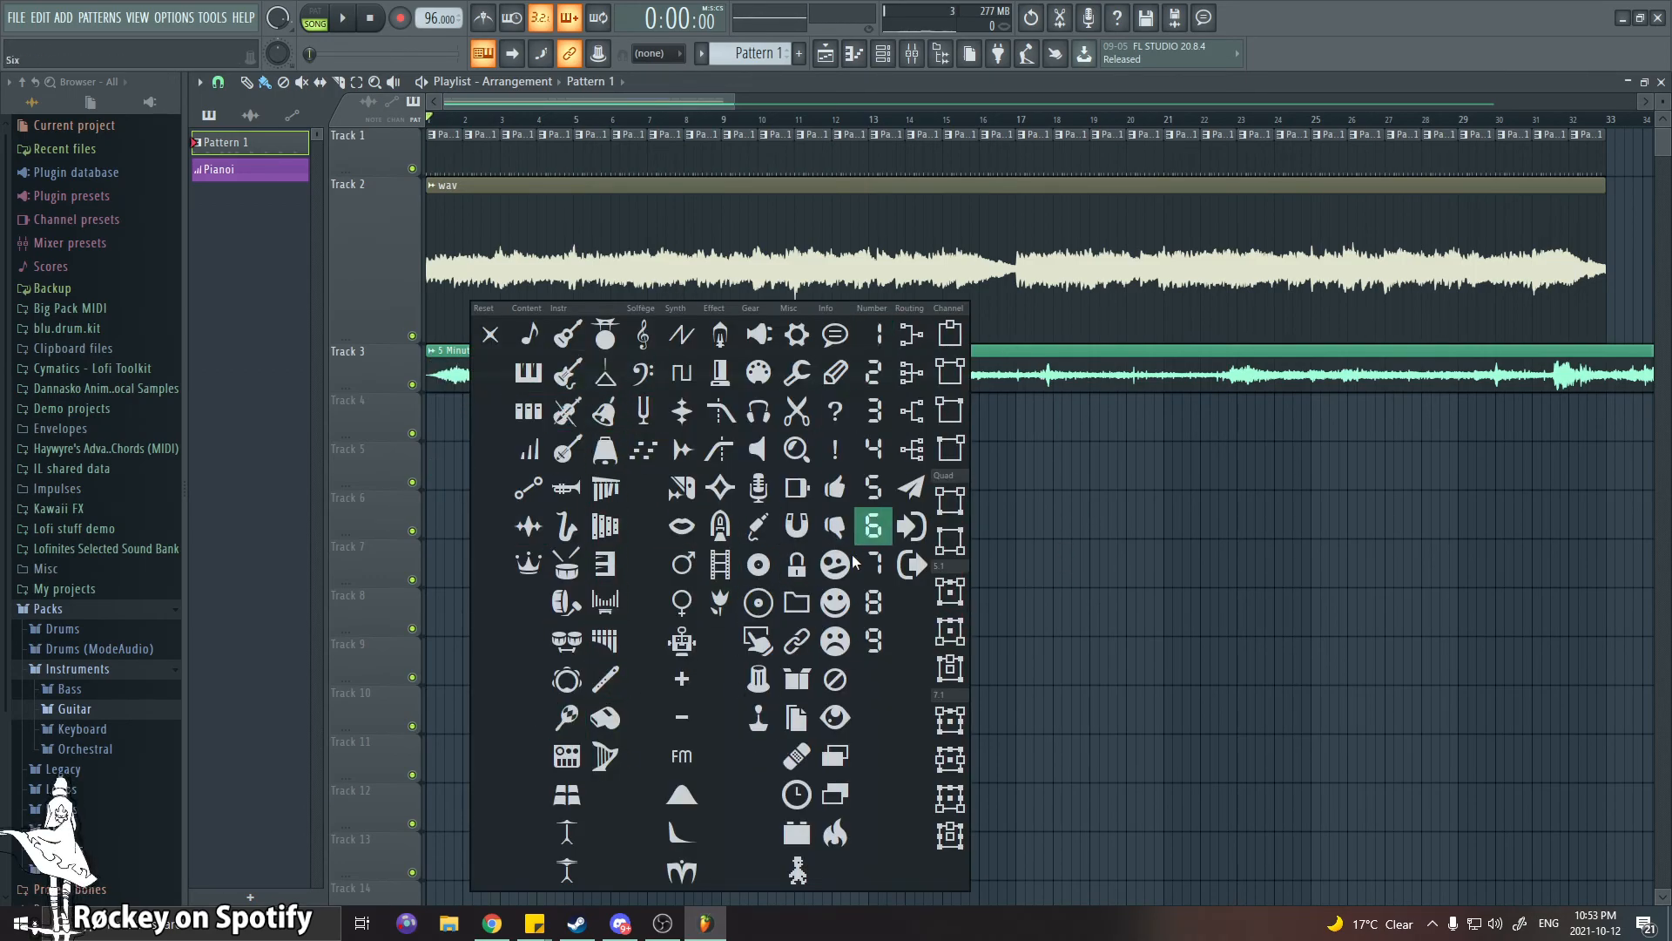
{"action": "left_click", "coordinate": [835, 487]}
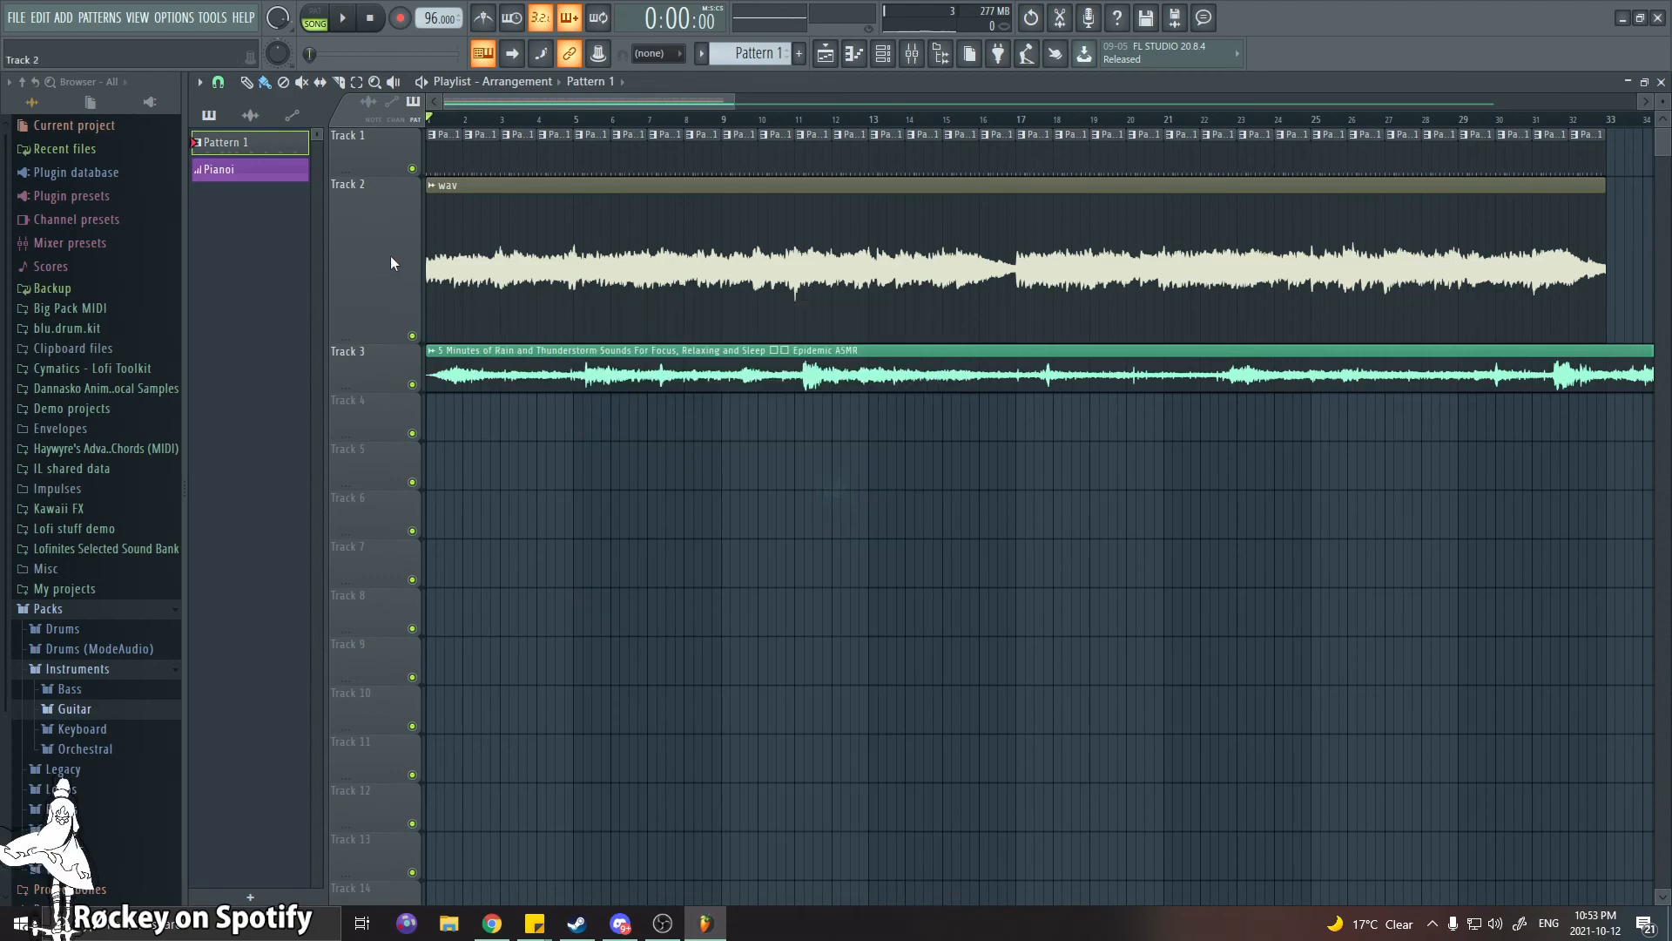
{"action": "left_click", "coordinate": [250, 115]}
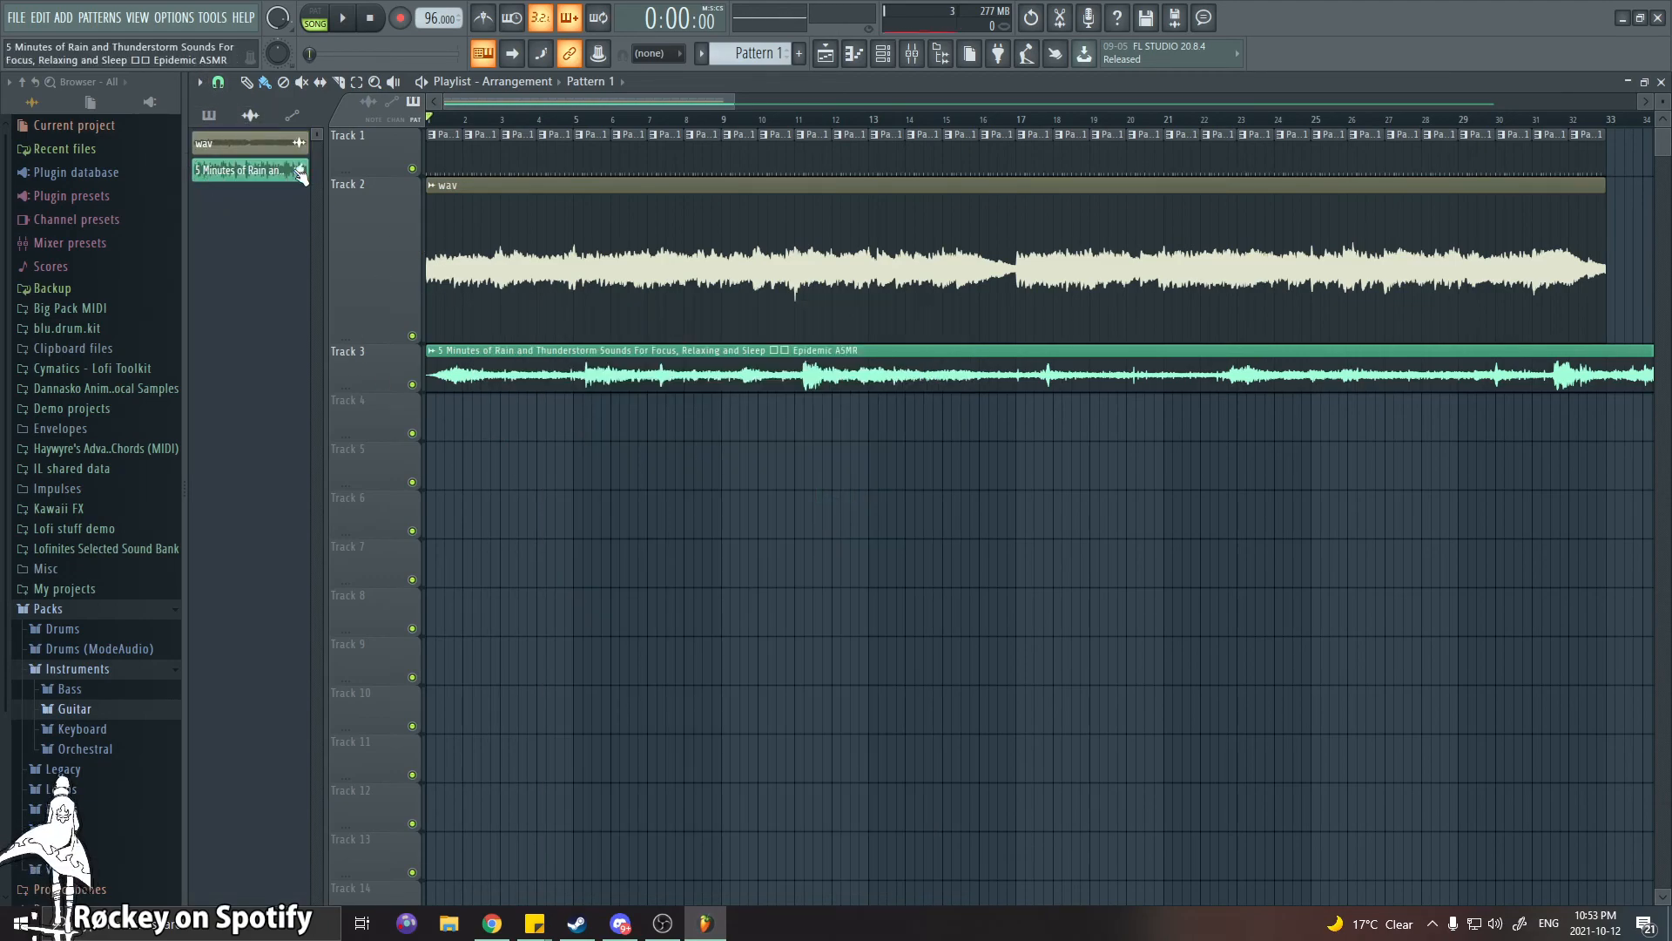
Open the Mixer to look over the Master track's effect slots, and close it
{"action": "left_click", "coordinate": [912, 54]}
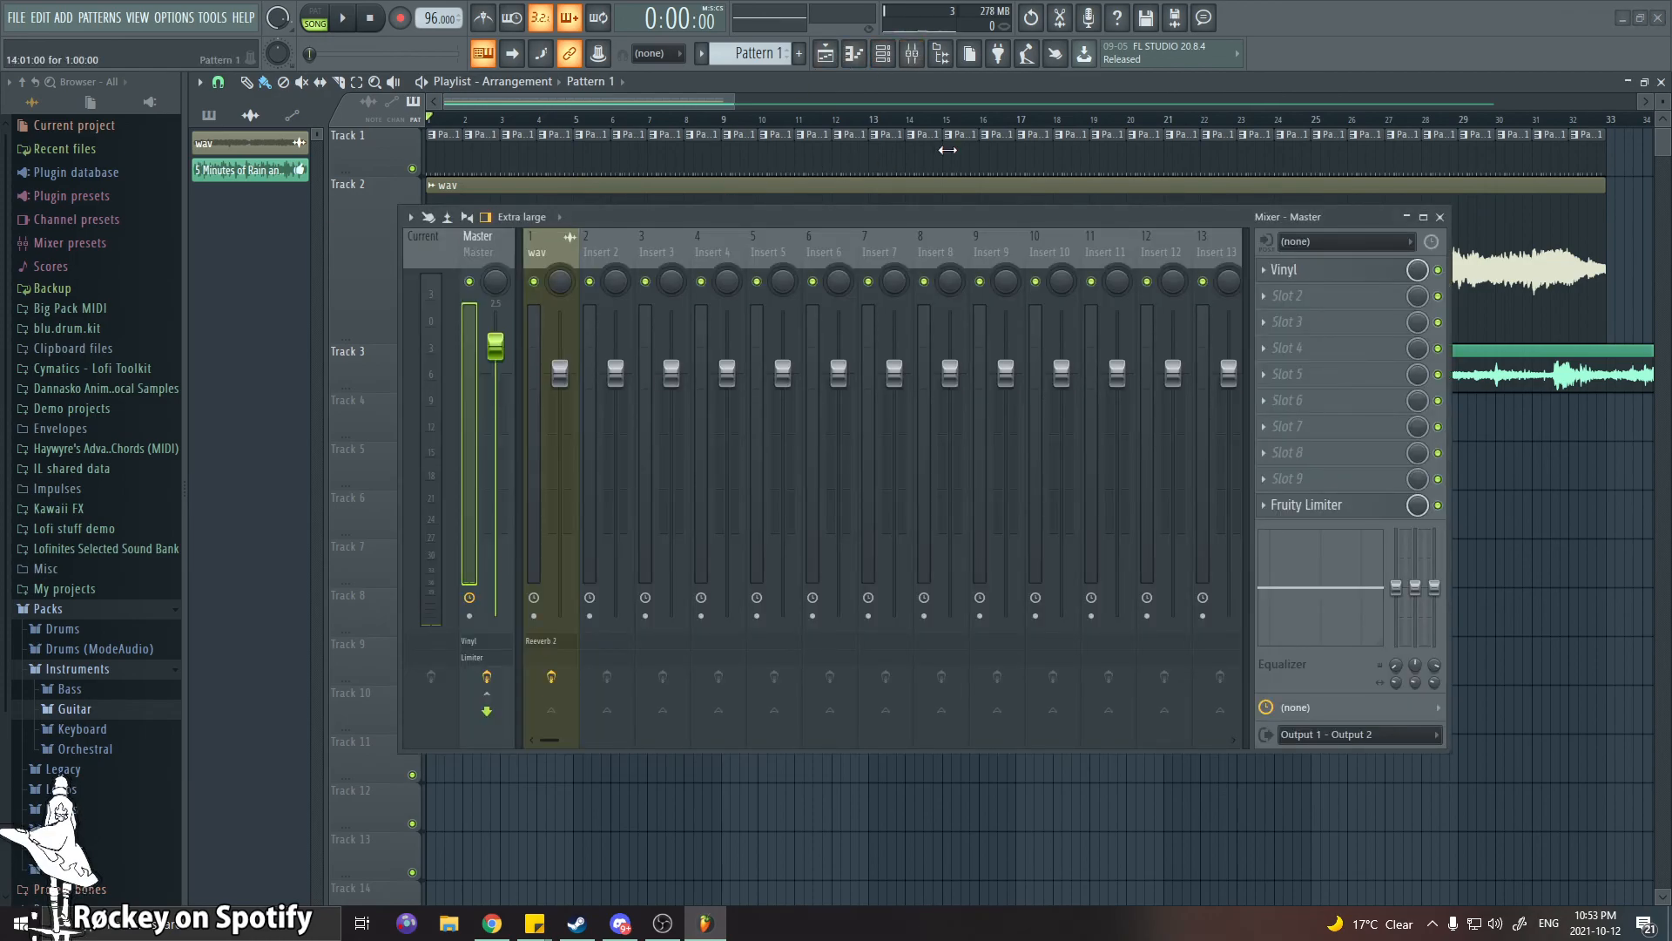
{"action": "left_click", "coordinate": [1439, 217]}
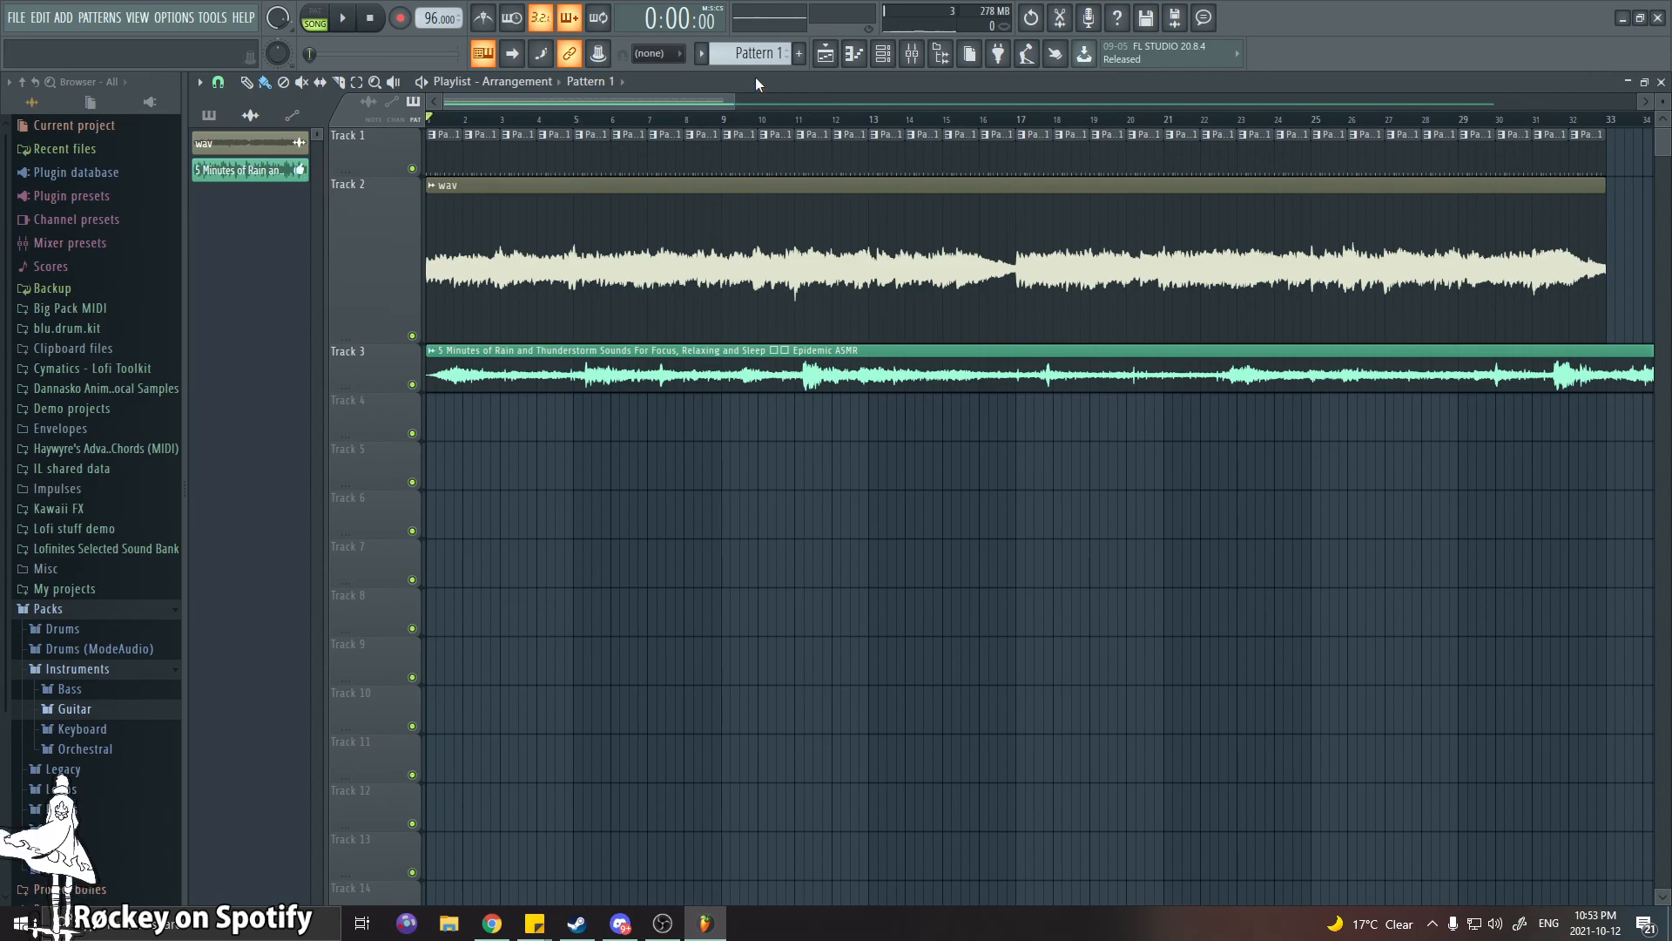
{"action": "left_click", "coordinate": [908, 50]}
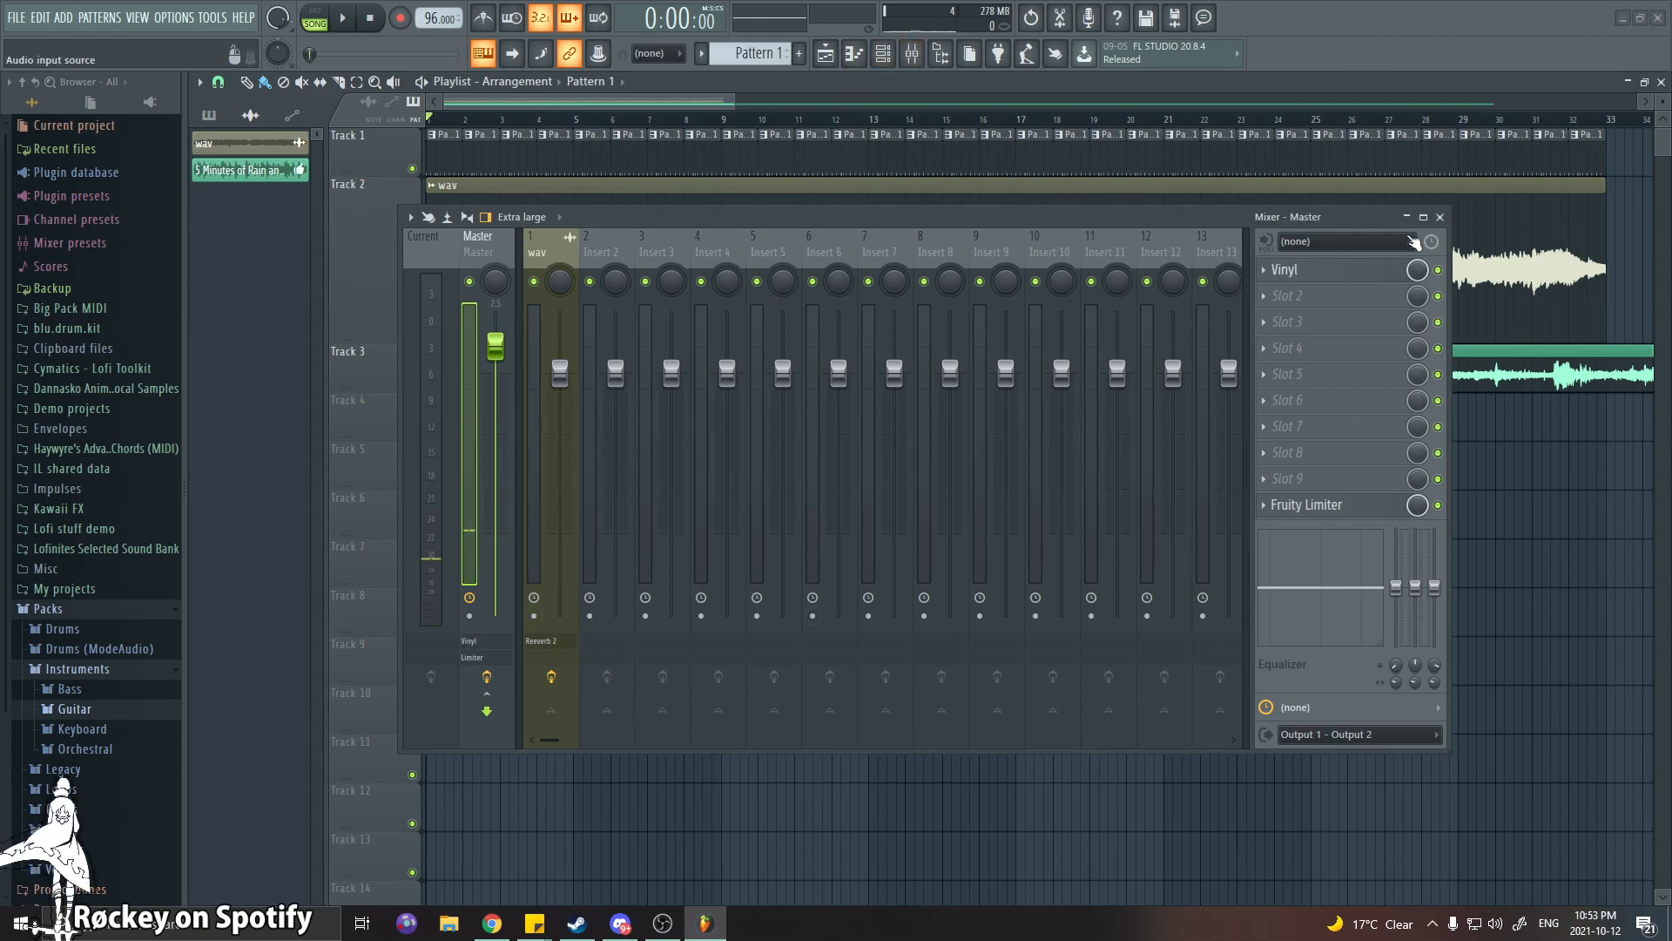
{"action": "left_click", "coordinate": [1437, 218]}
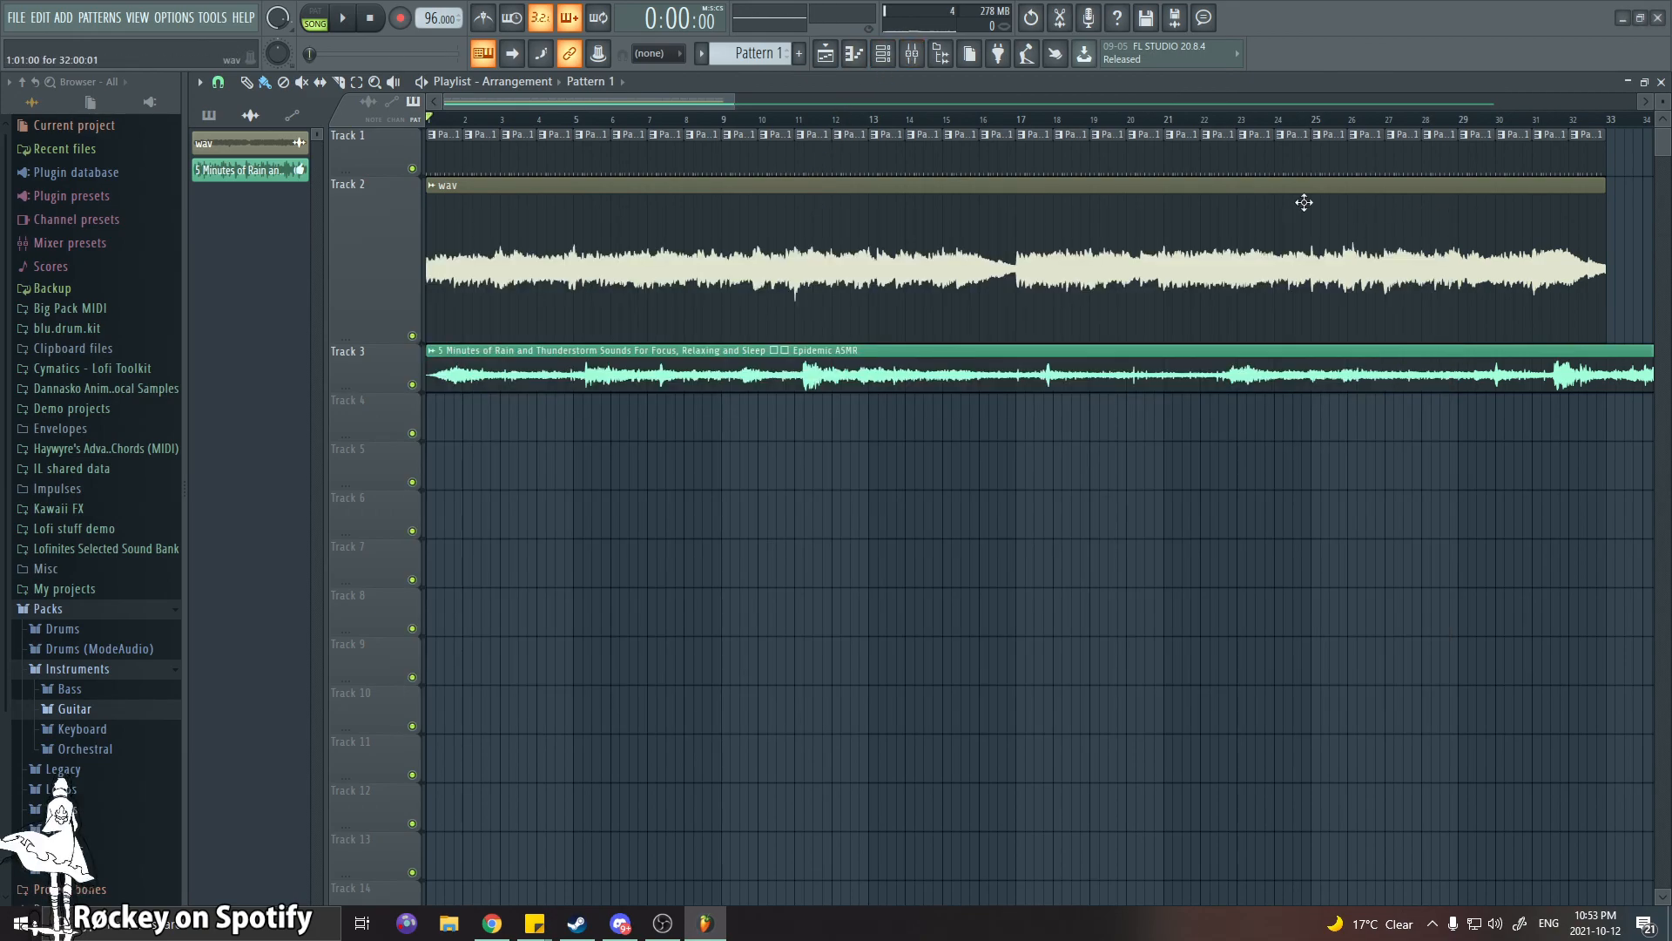